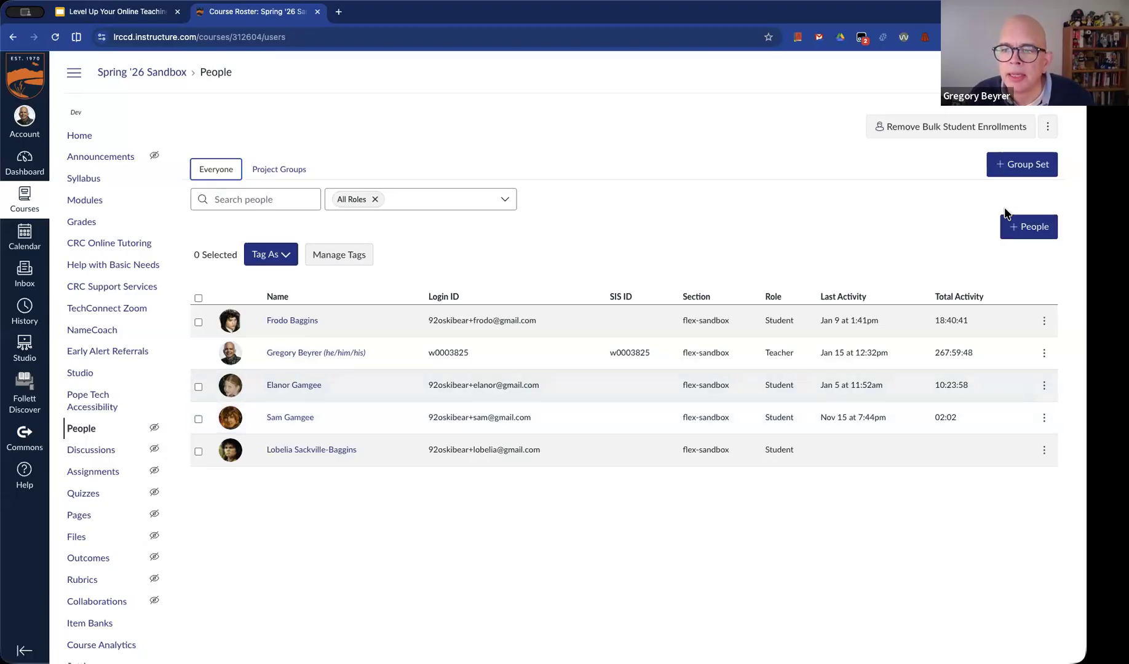
# Add the instructor's "S" user account to the course by Login ID, as a Student in the flex-sandbox section
pyautogui.click(1030, 235)
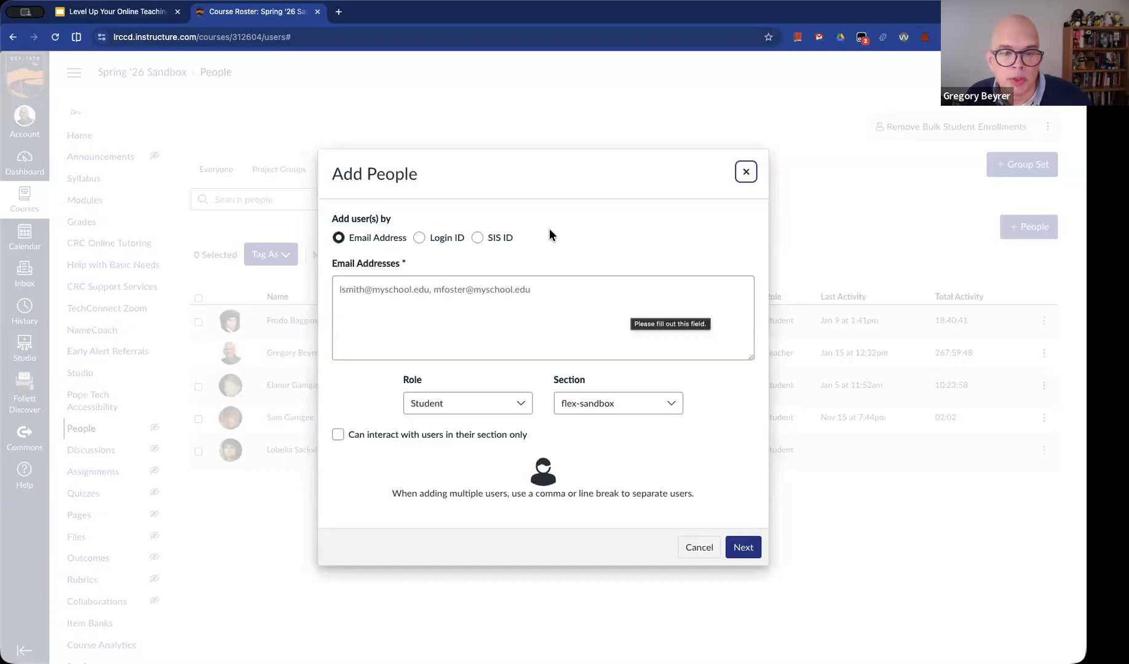
pyautogui.click(418, 238)
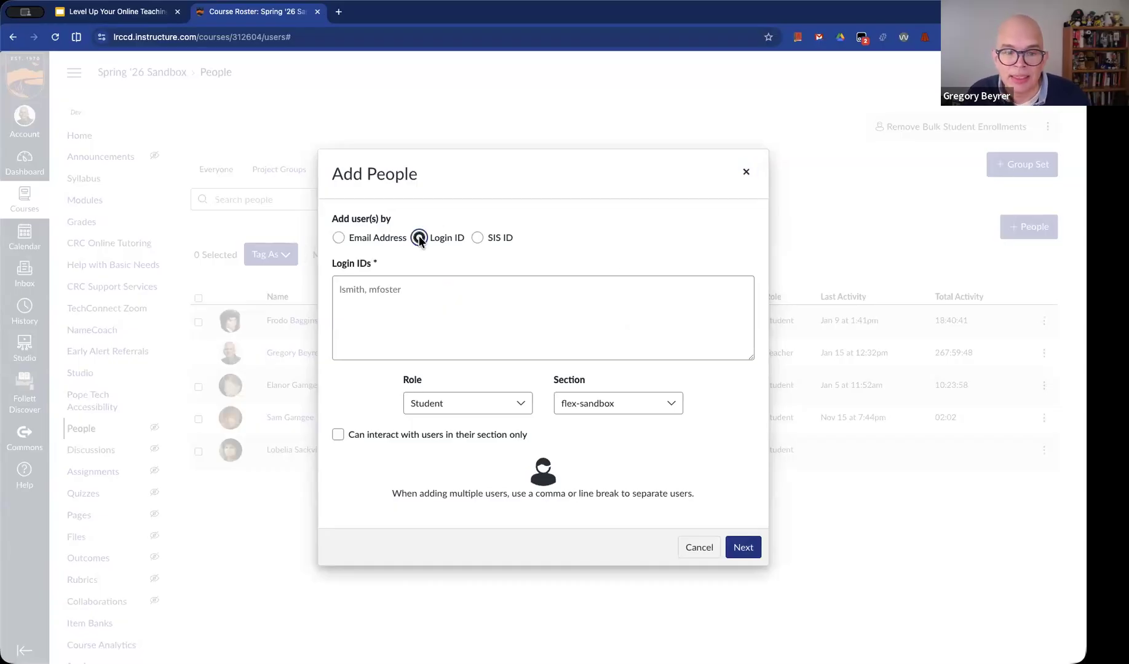
pyautogui.click(424, 298)
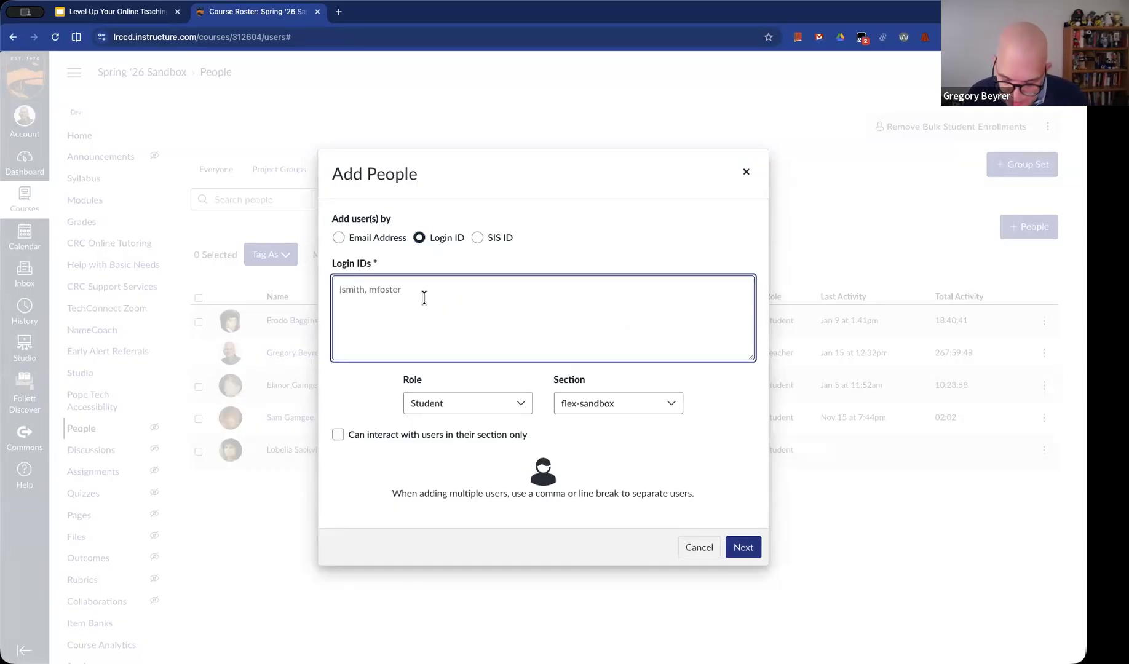
pyautogui.write('s0003825')
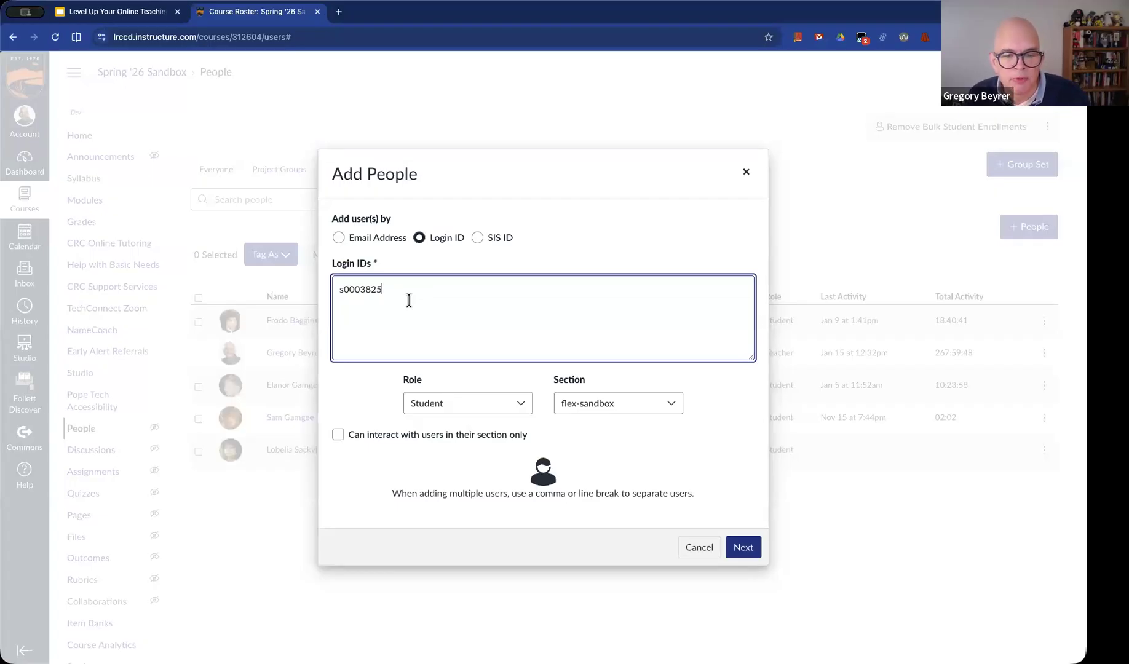
pyautogui.click(747, 547)
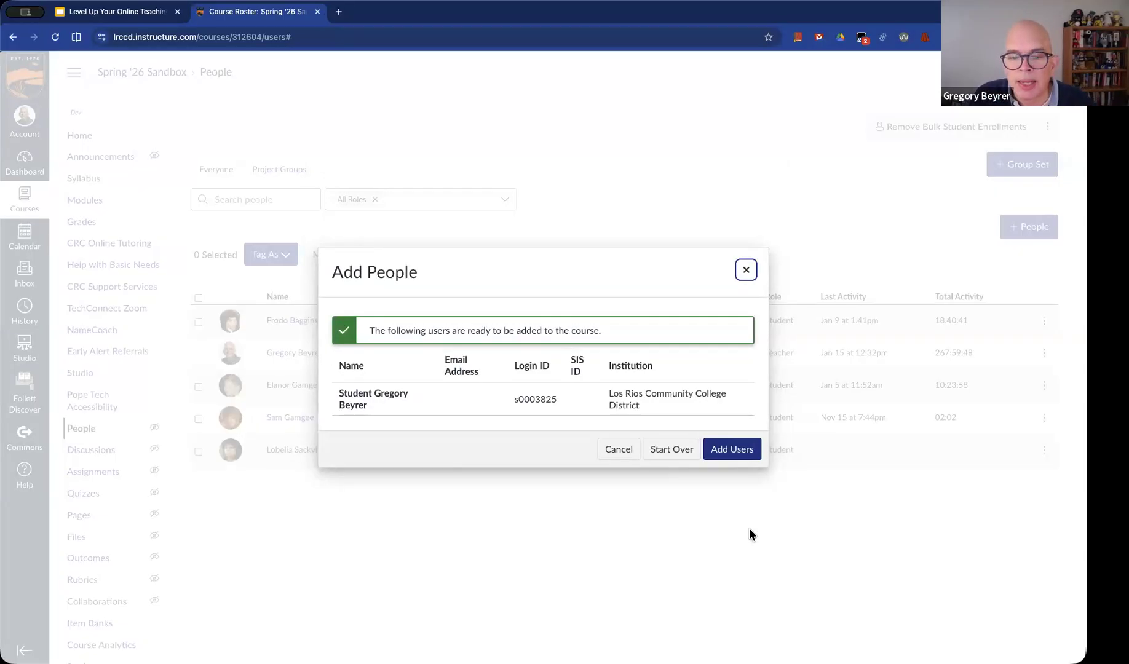
pyautogui.click(742, 450)
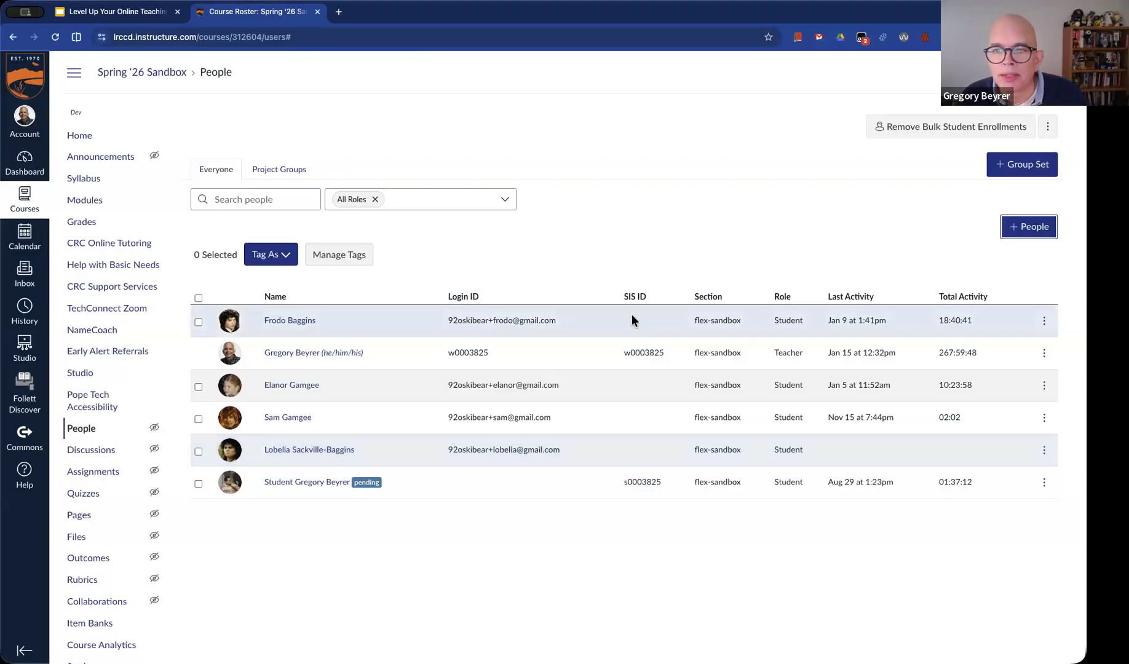
# Publish the Spring '26 Sandbox course from its home page
pyautogui.click(142, 74)
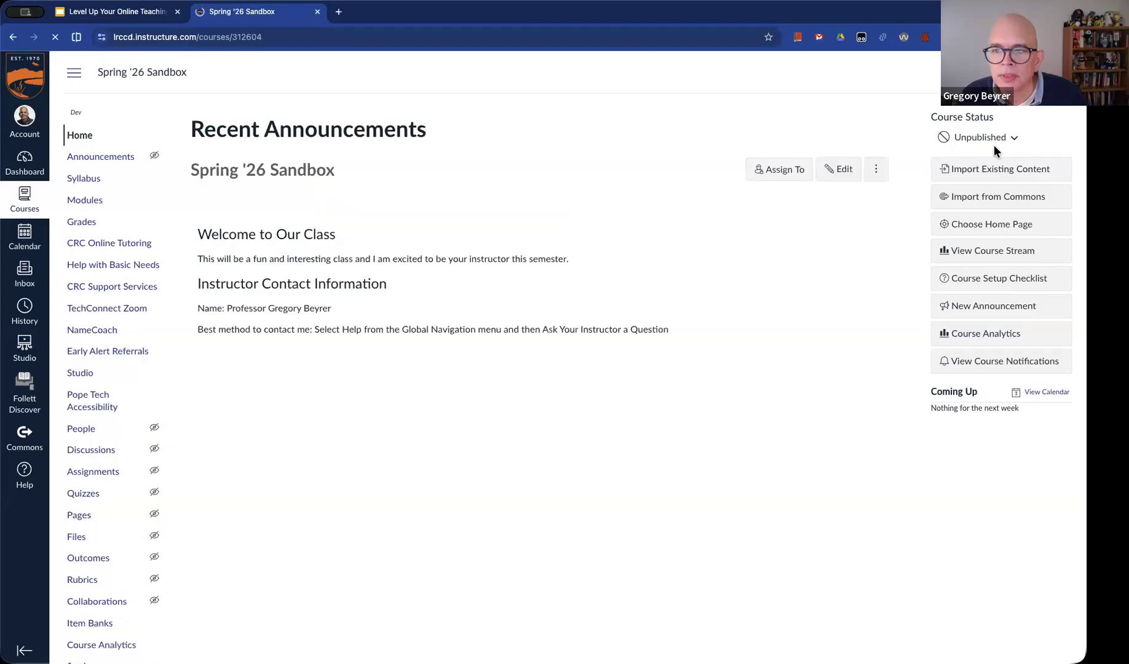
pyautogui.click(980, 137)
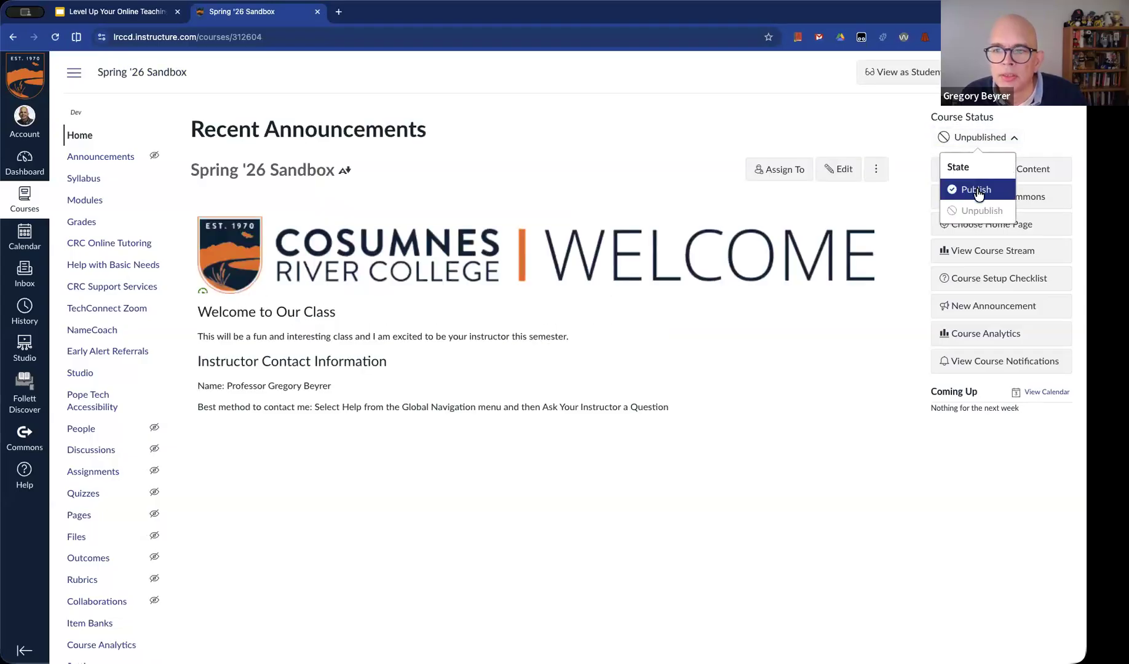
pyautogui.click(978, 190)
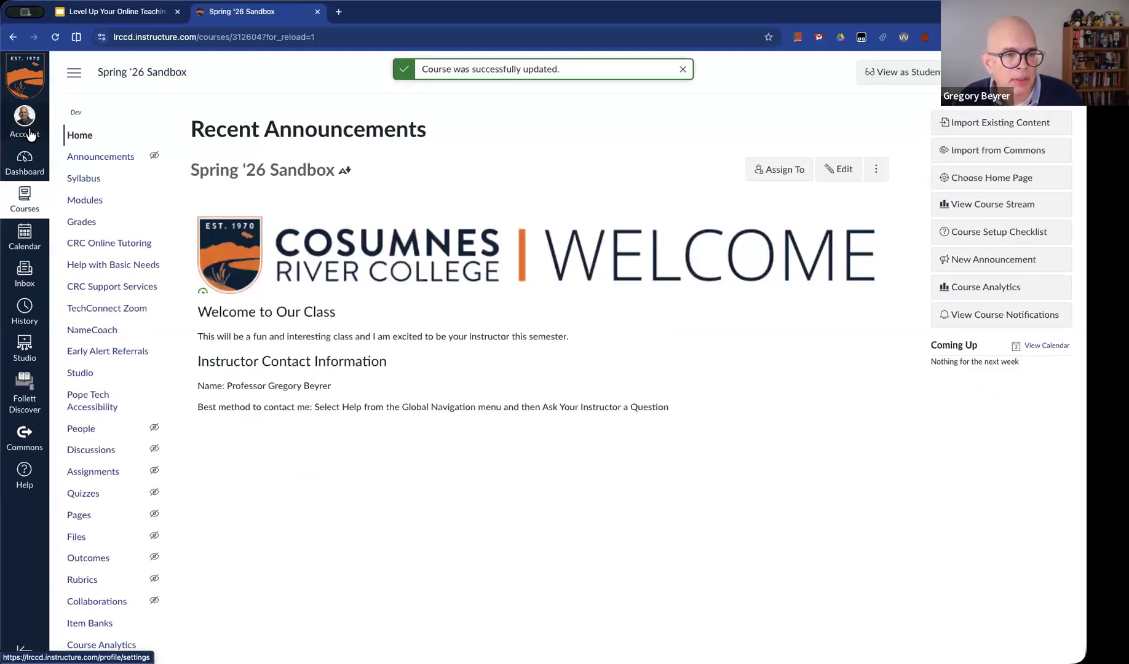
# Log out of the instructor account and log in to Canvas with the Canvas "S" Account tile in Okta
pyautogui.click(29, 132)
pyautogui.click(156, 147)
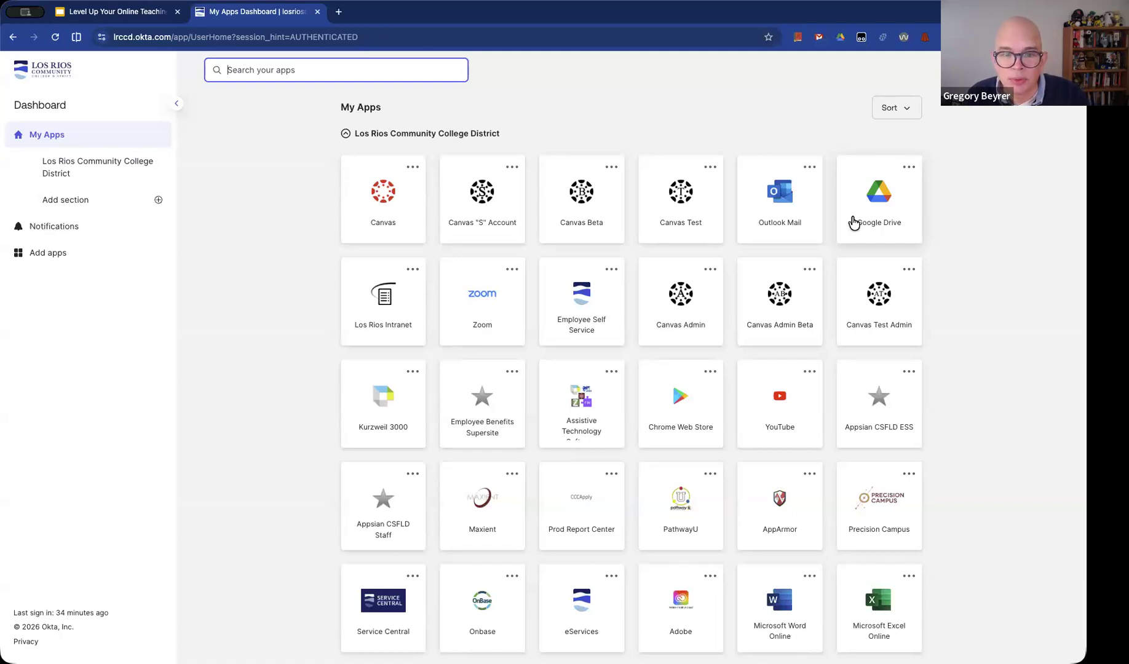
pyautogui.click(477, 216)
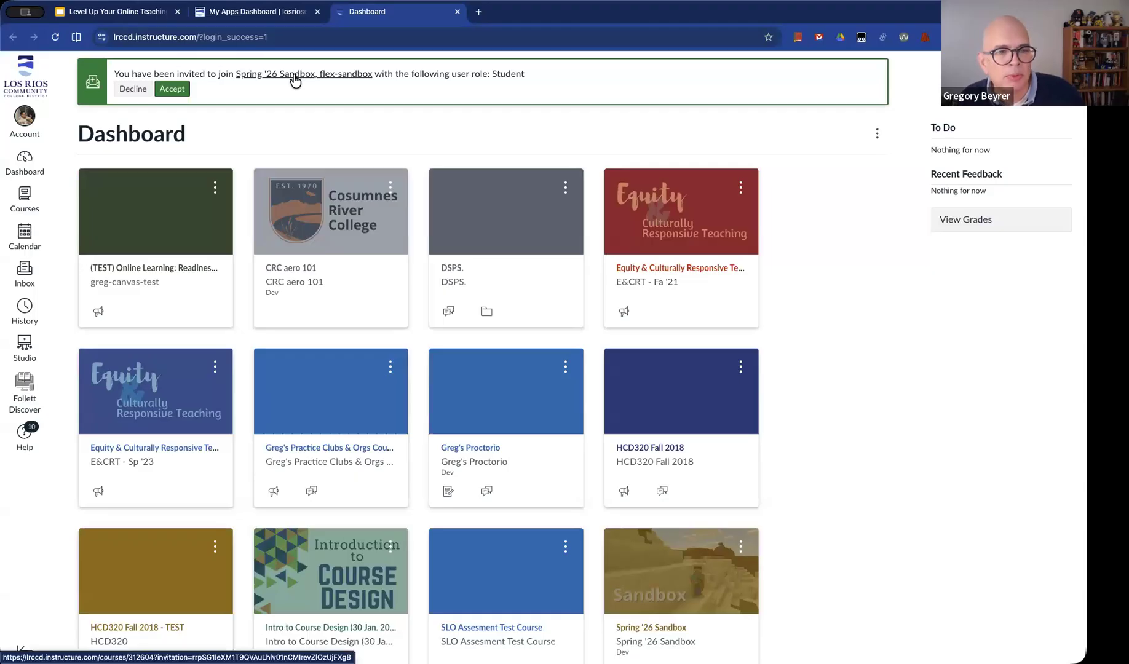
# Accept the invitation to Spring '26 Sandbox and open that course from the dashboard
pyautogui.click(172, 89)
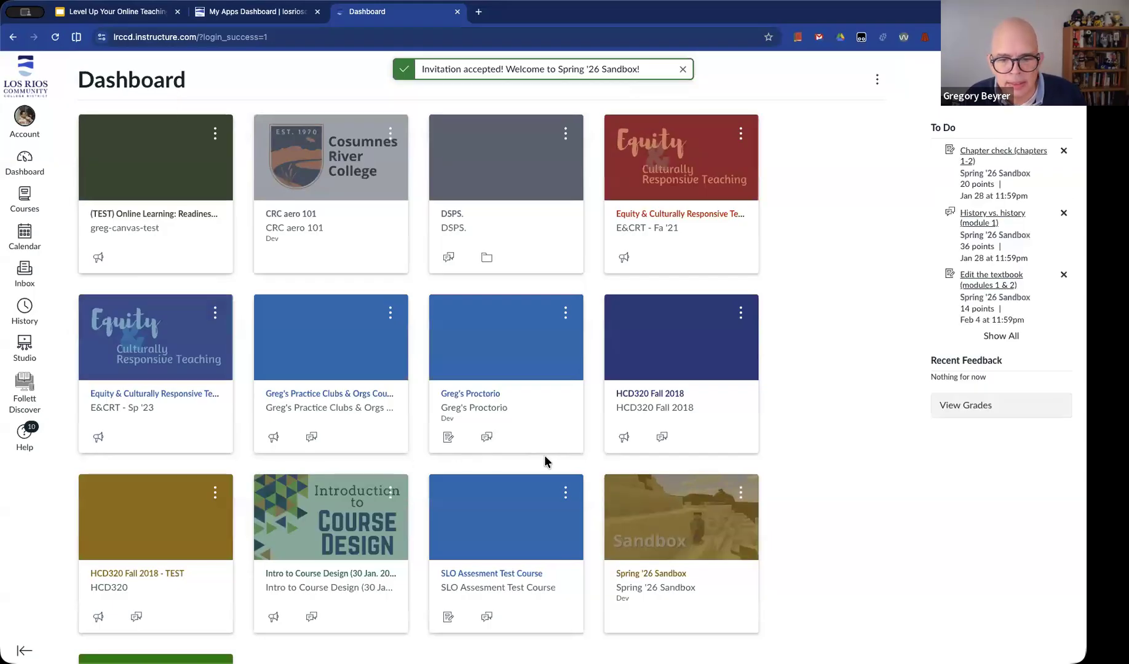
pyautogui.scroll(-1, 685, 581)
pyautogui.click(665, 551)
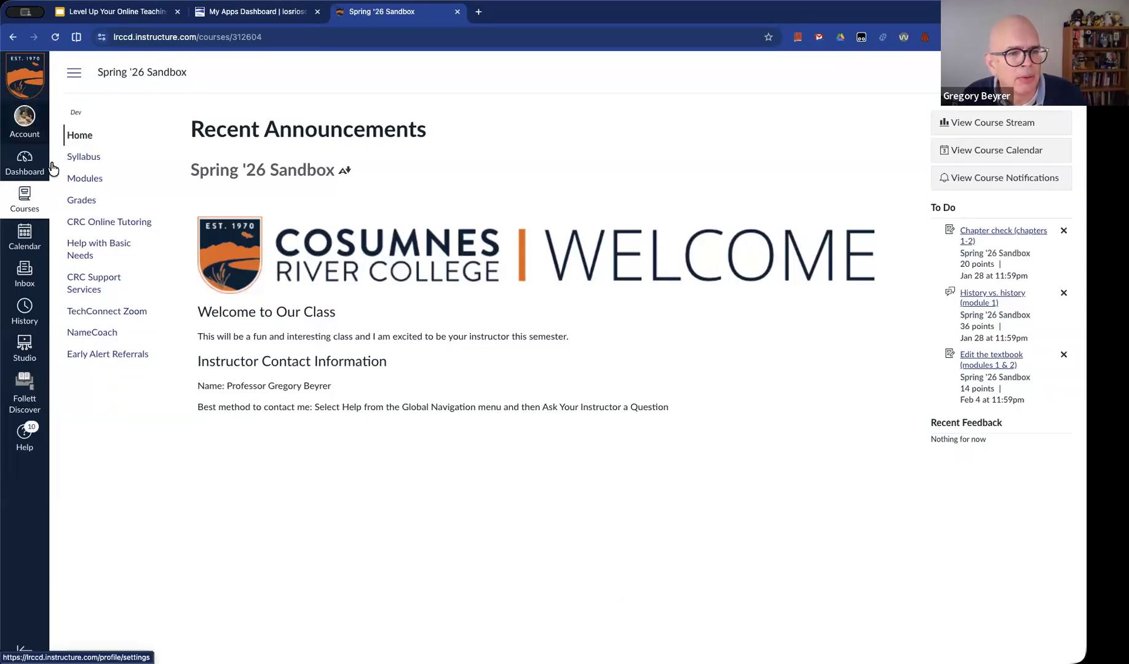
# Log out of the student "S" account in Canvas
pyautogui.click(24, 118)
pyautogui.click(161, 151)
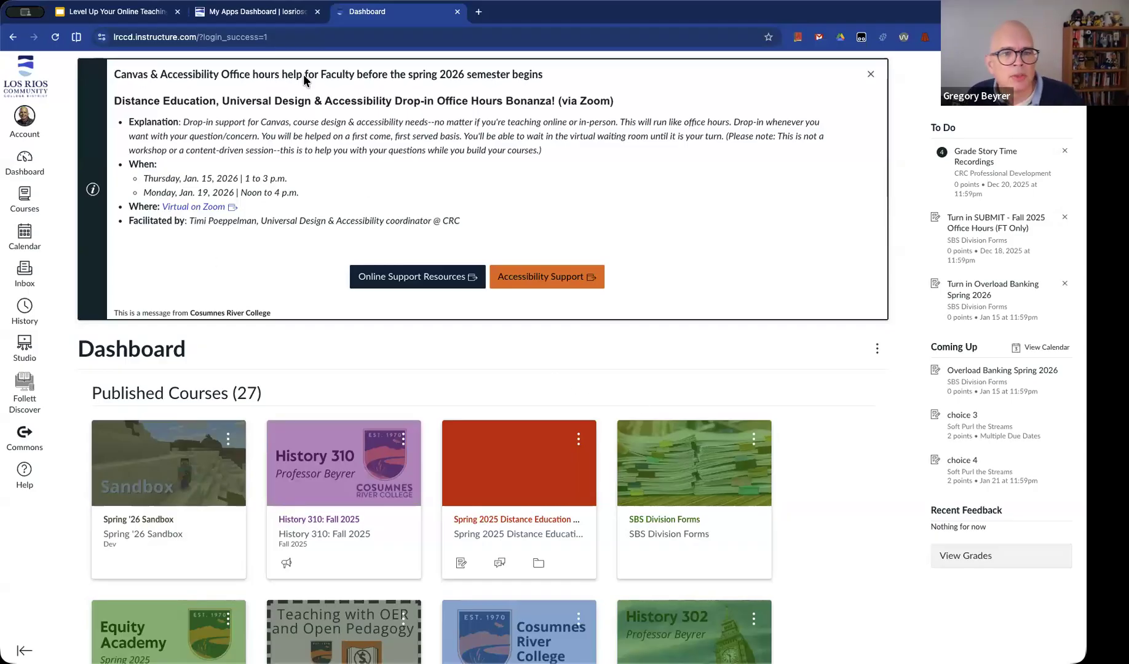
# Switch to the Google Slides presentation and advance to the slide comparing the Los Rios "S" User with the Test Student User
pyautogui.click(125, 14)
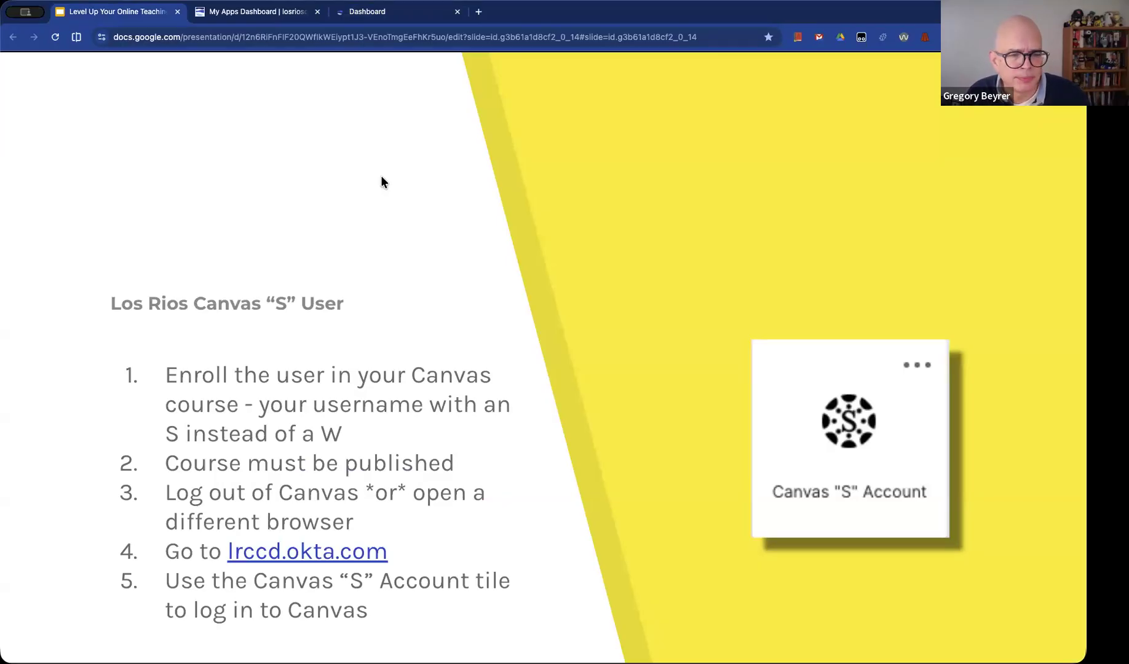
pyautogui.press('Right')
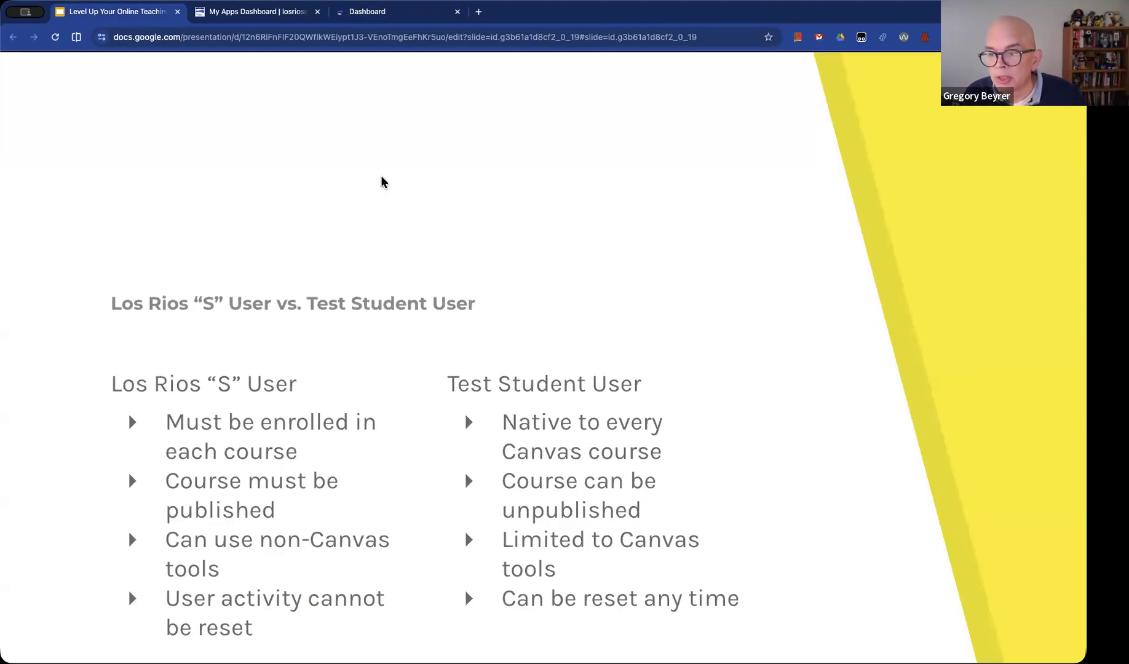
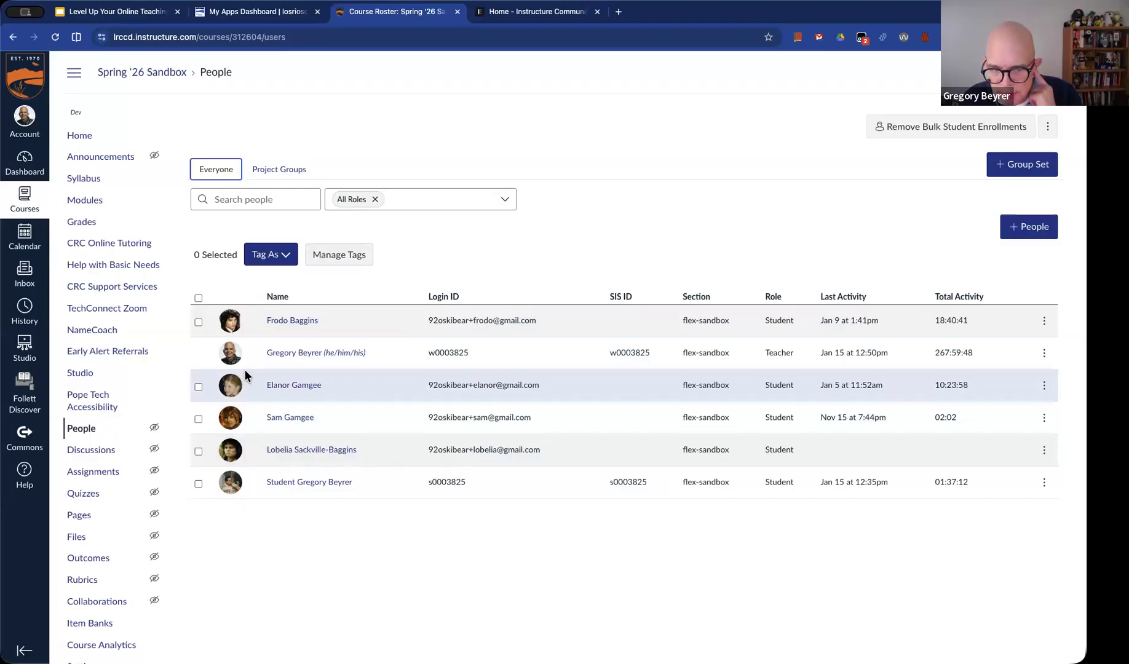
# Select the two Baggins students in the roster and start a new differentiation tag named "Baggins"
pyautogui.click(198, 324)
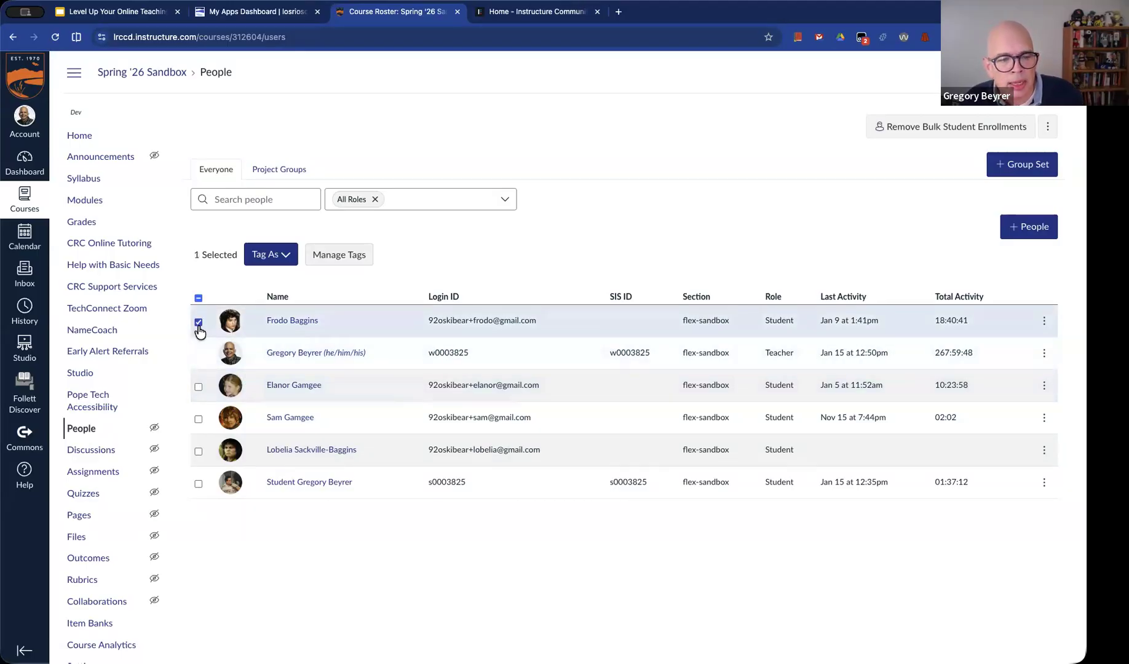
pyautogui.click(198, 453)
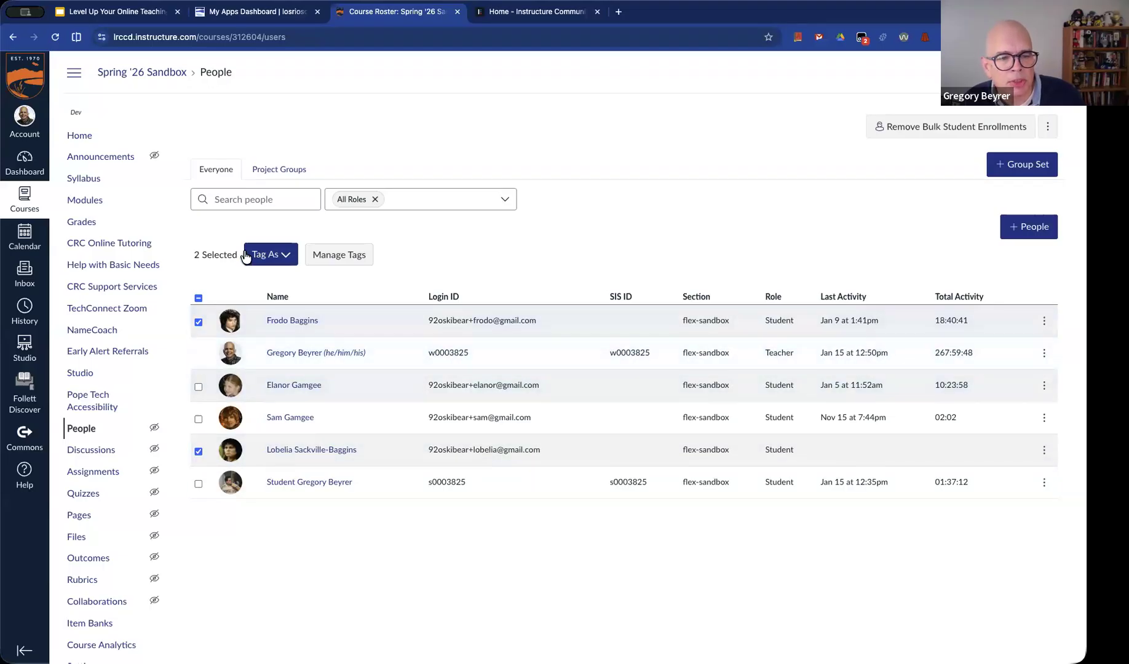
pyautogui.click(271, 262)
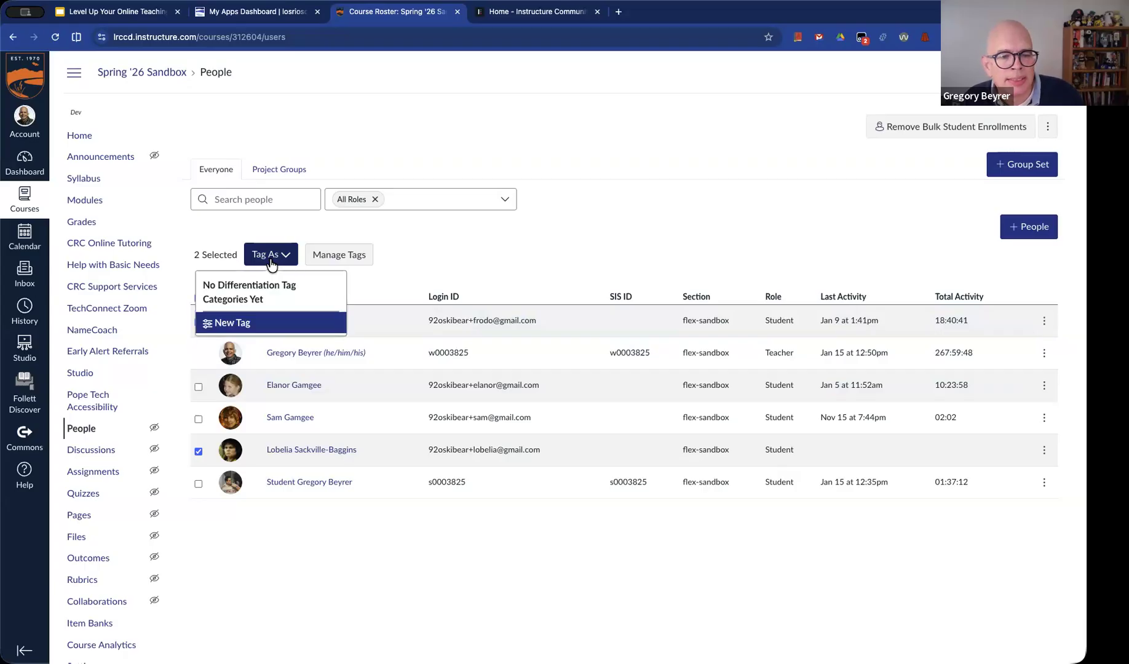
pyautogui.click(226, 323)
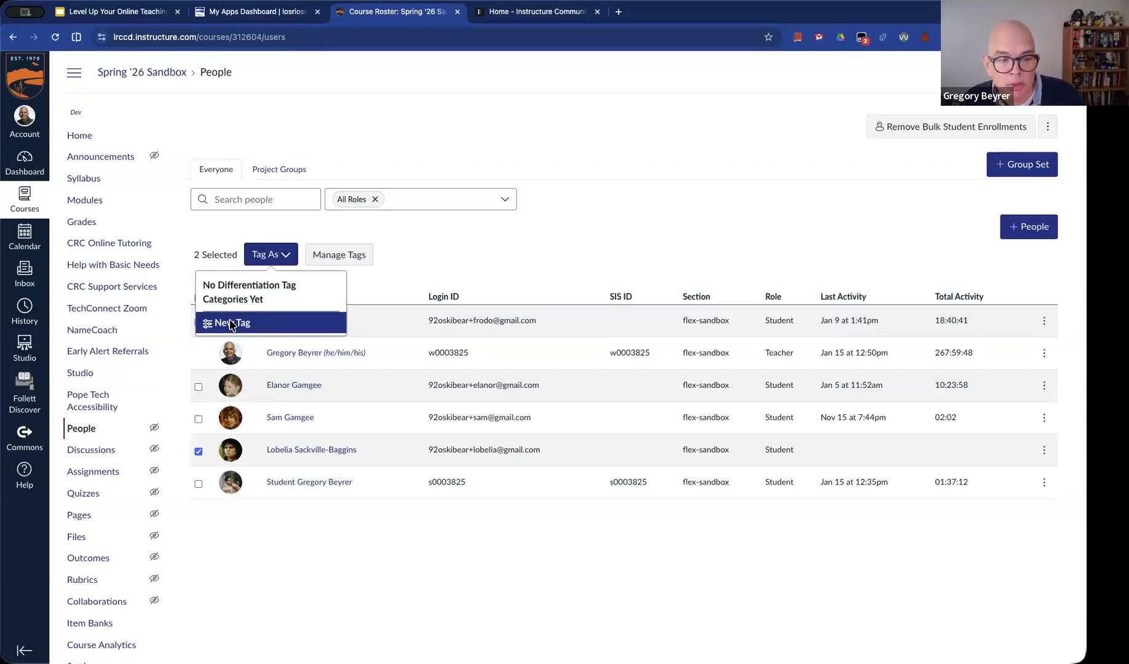
pyautogui.click(454, 353)
pyautogui.write('Baggins')
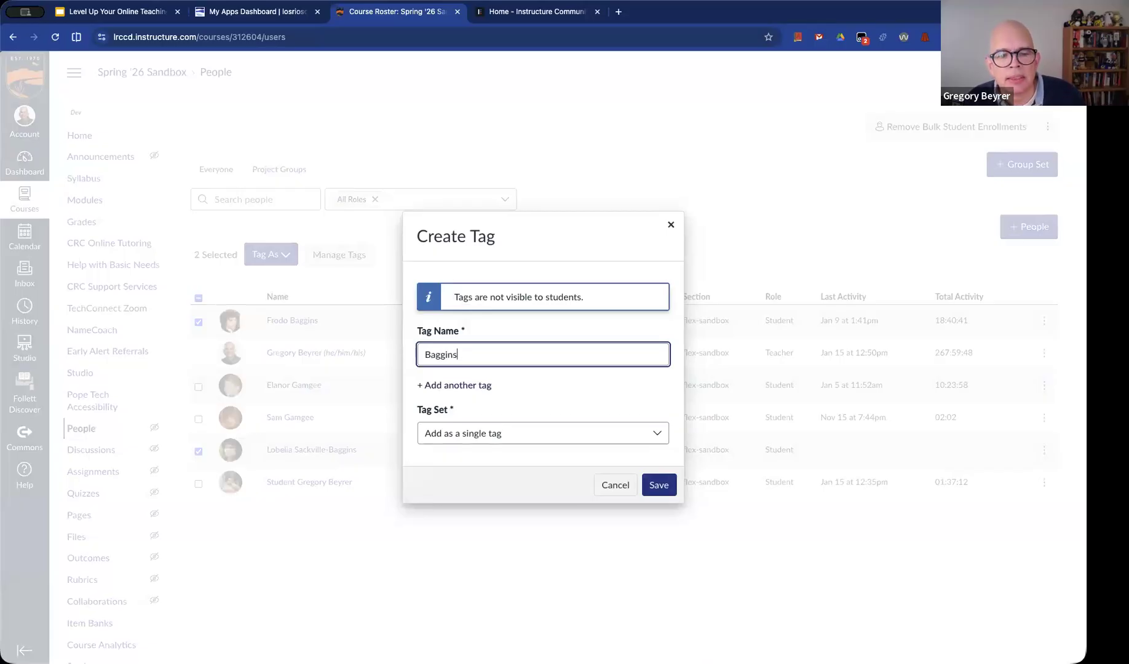
pyautogui.click(475, 430)
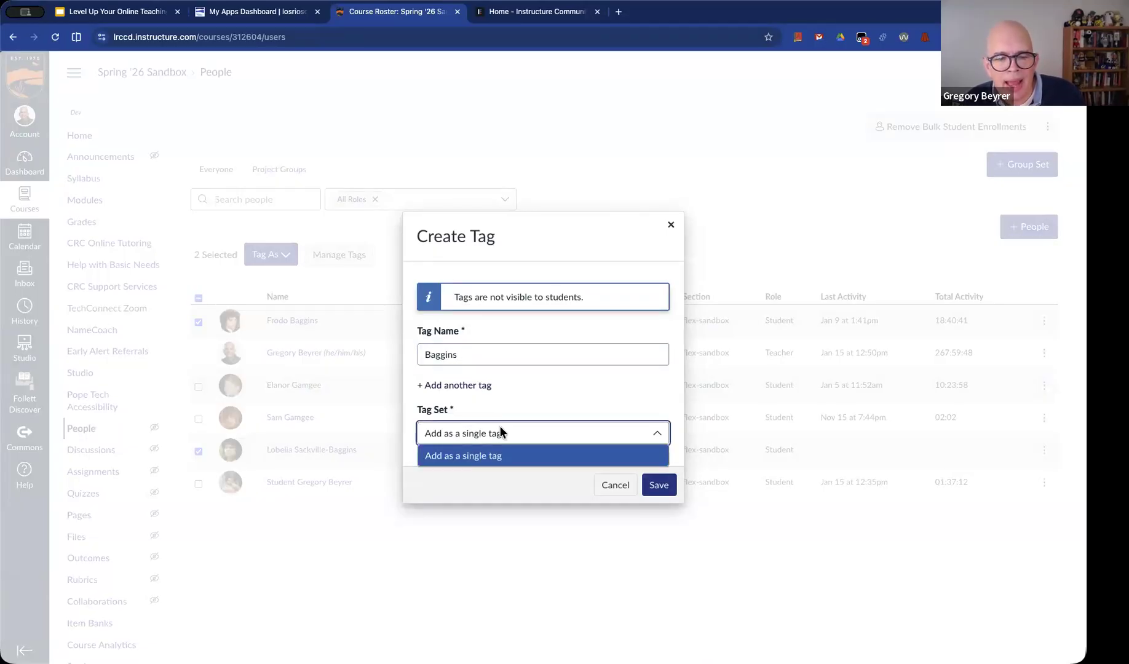
pyautogui.click(481, 410)
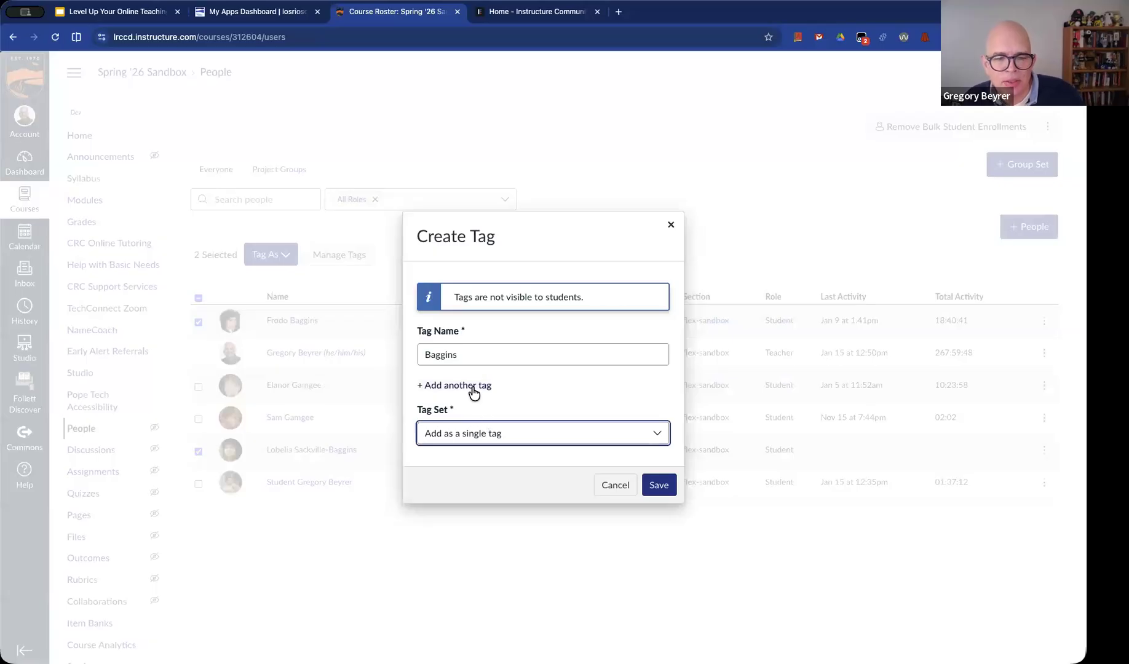
# Add a second tag variant "Gamgee", name the new tag set "Hobbit Families", and save it
pyautogui.click(474, 386)
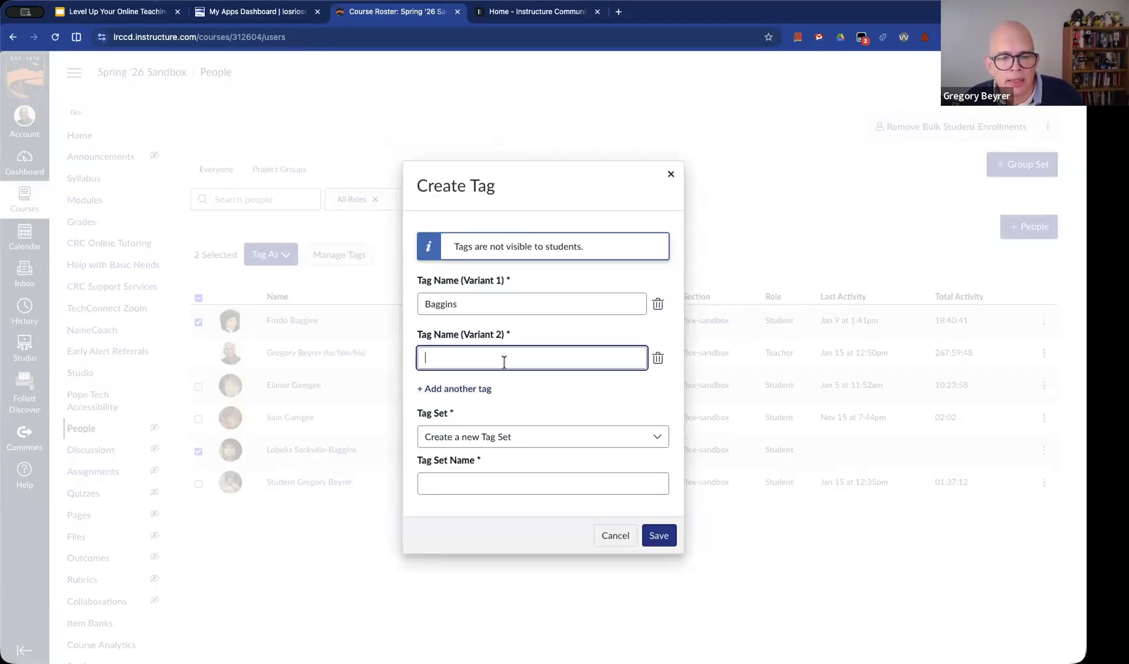
pyautogui.write('Gamgee')
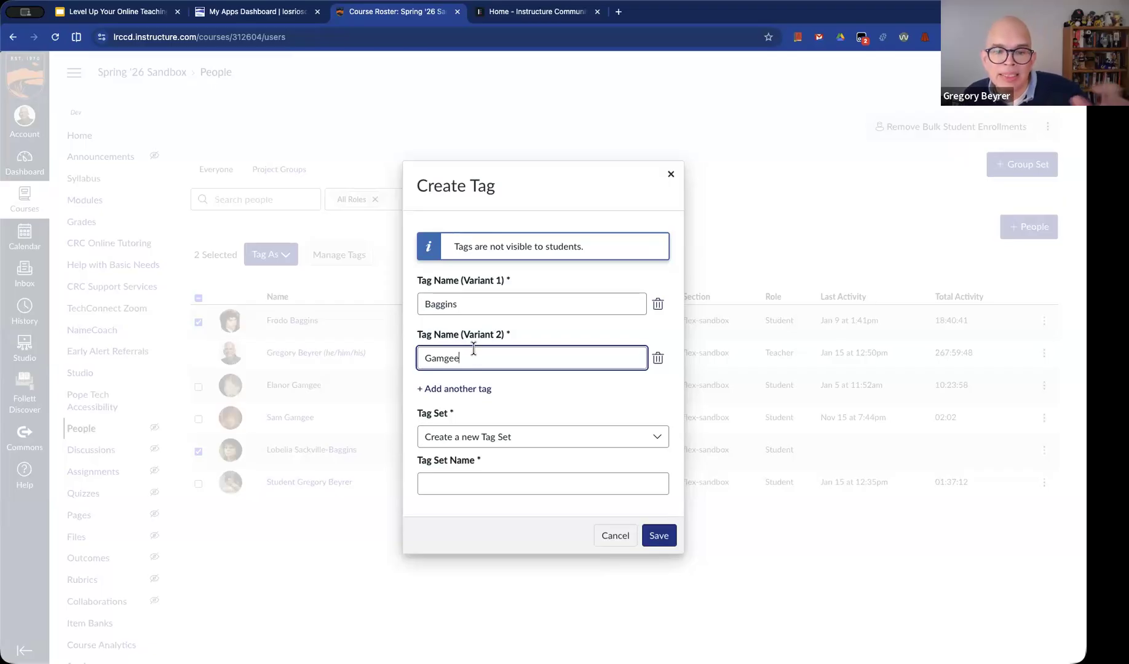
pyautogui.click(480, 491)
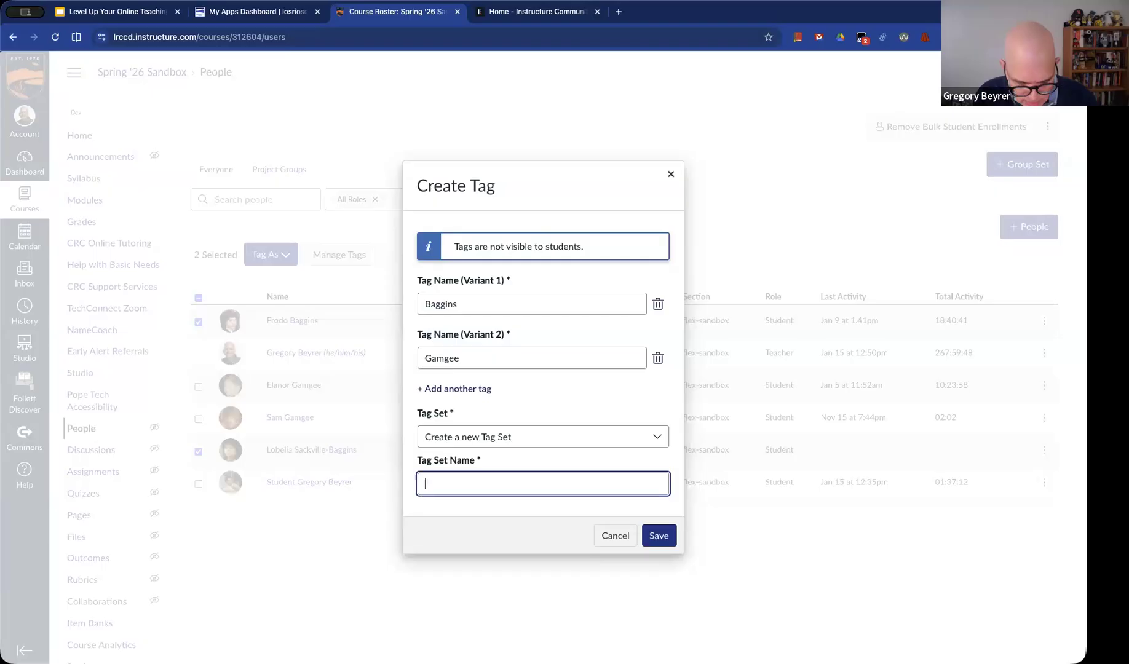
pyautogui.write('Hobbit Families')
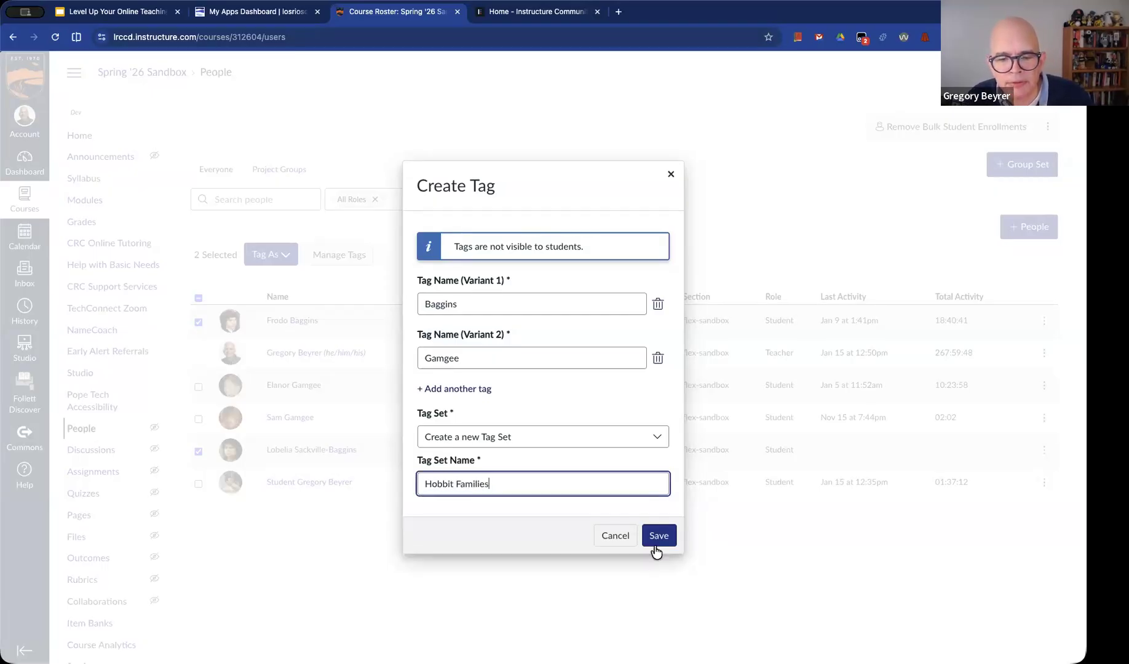
pyautogui.click(654, 545)
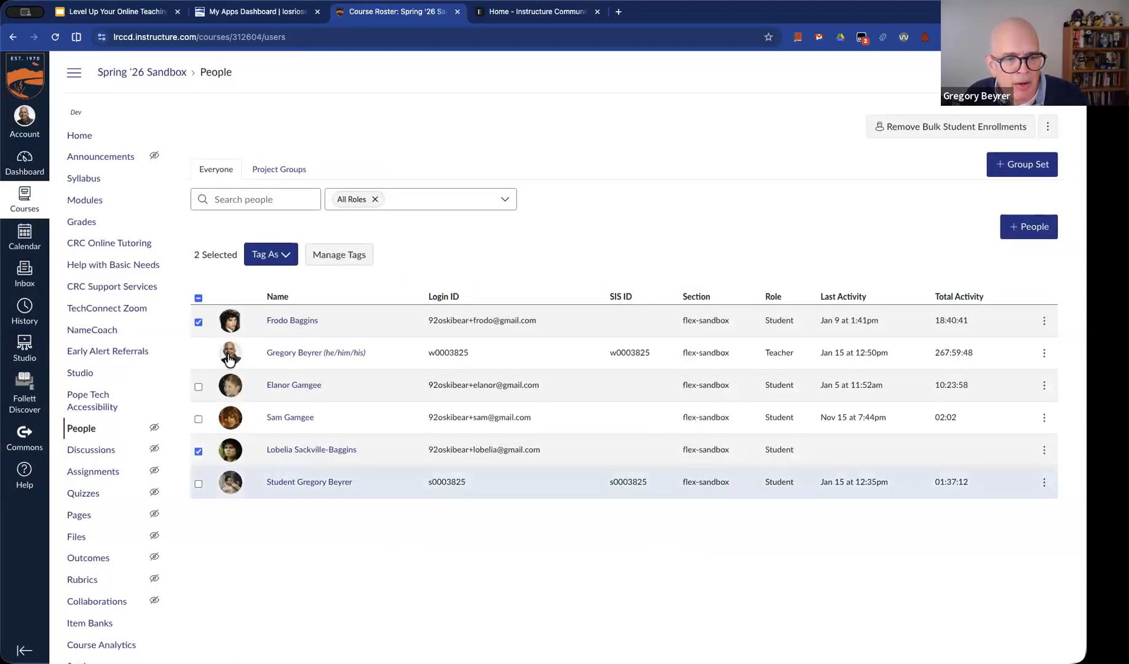
# Deselect the two Baggins students, select the two Gamgee students, and apply the Gamgee tag to them
pyautogui.click(198, 321)
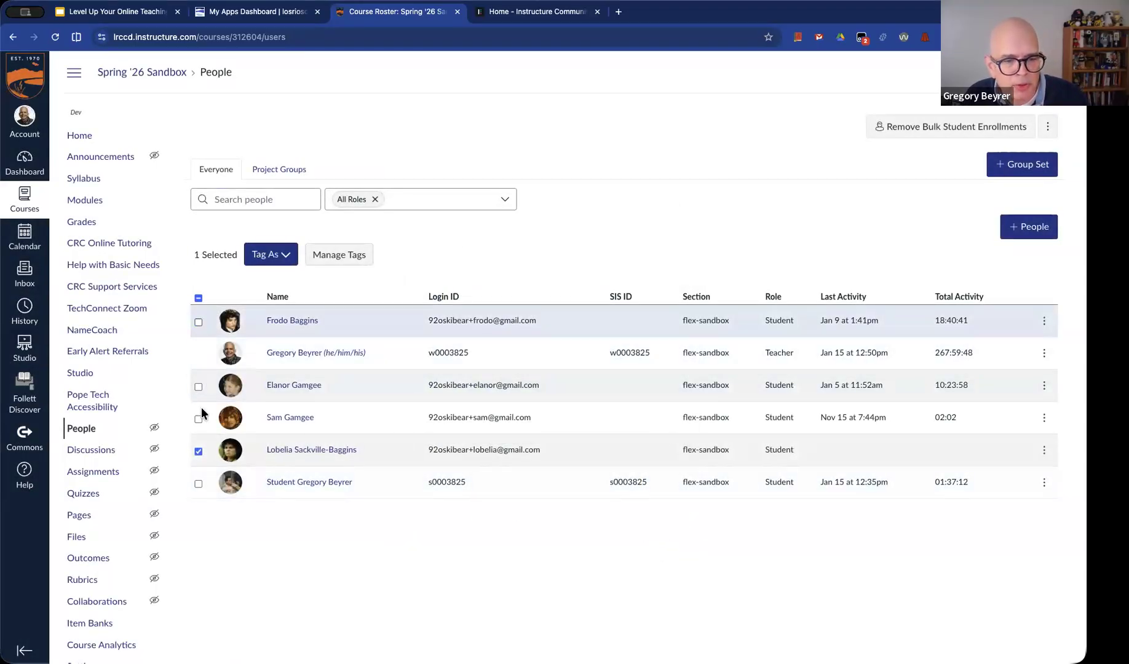
pyautogui.click(199, 453)
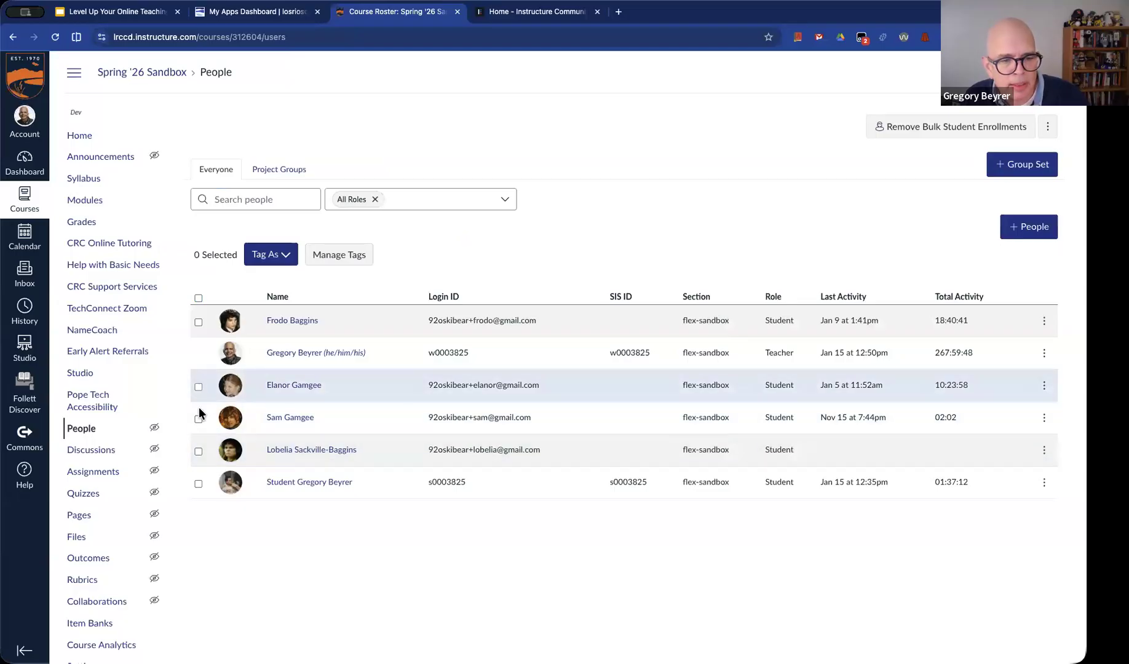
pyautogui.click(198, 387)
pyautogui.click(198, 419)
pyautogui.click(275, 255)
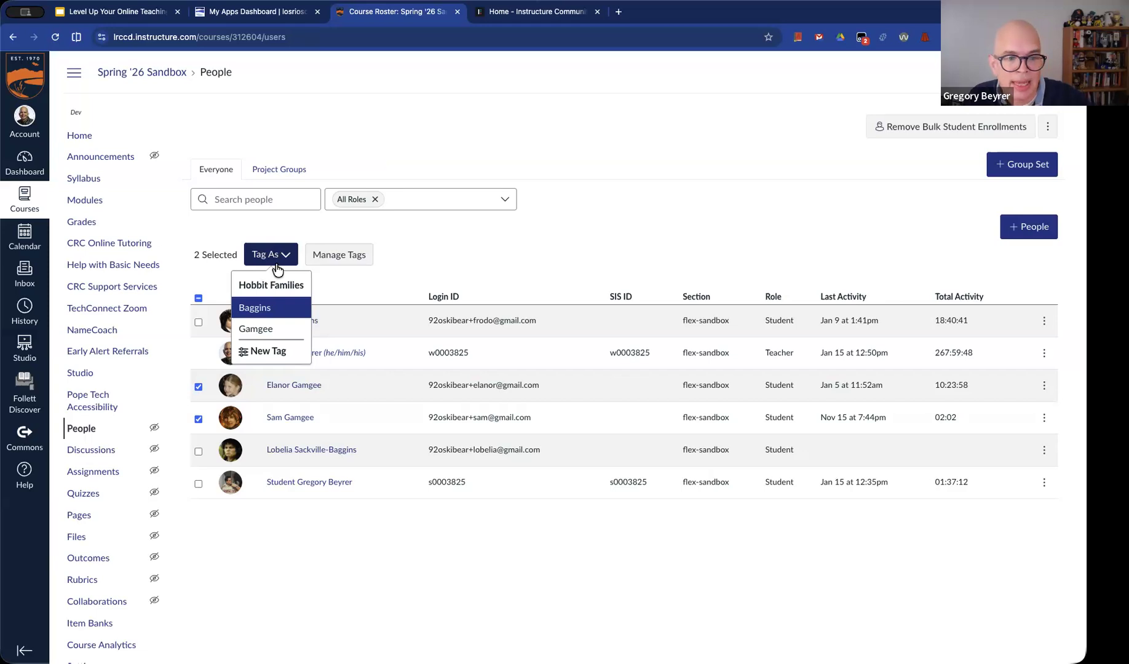
pyautogui.click(268, 330)
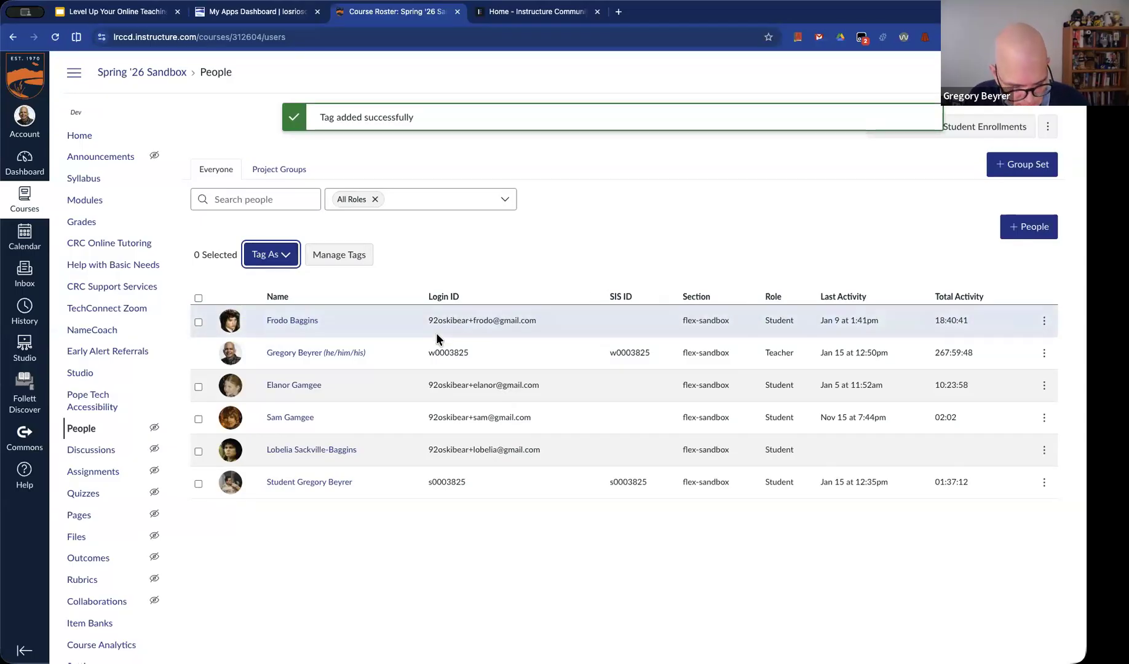
# Reload the roster and check how many students each tag in the Hobbit Families set has
pyautogui.press('super+r')
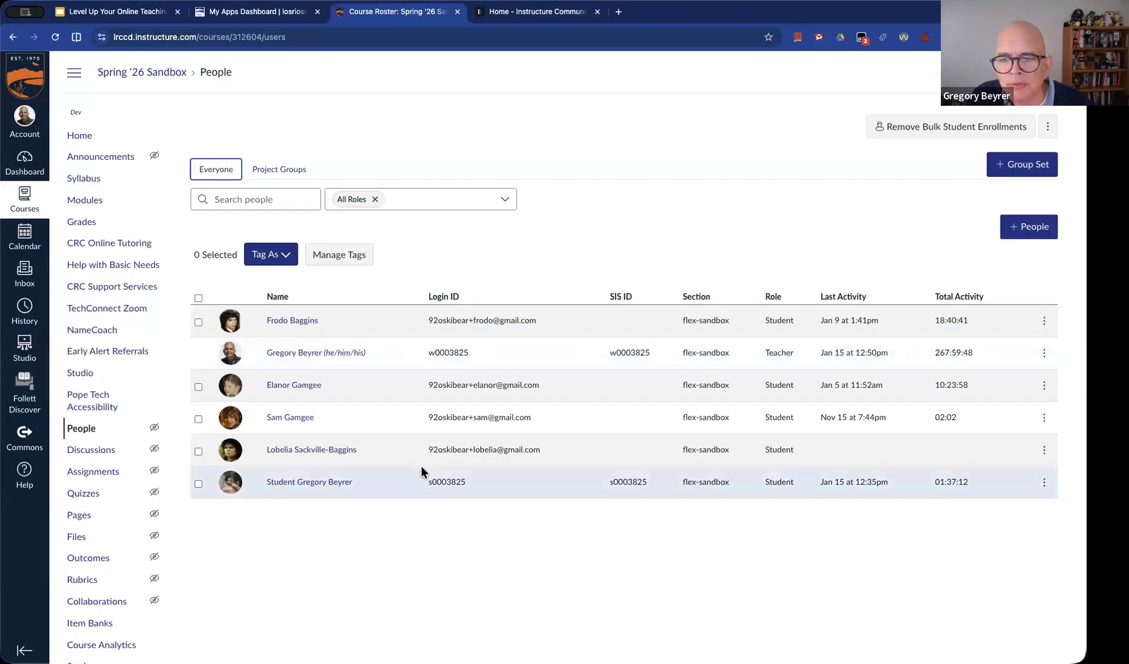
pyautogui.click(348, 258)
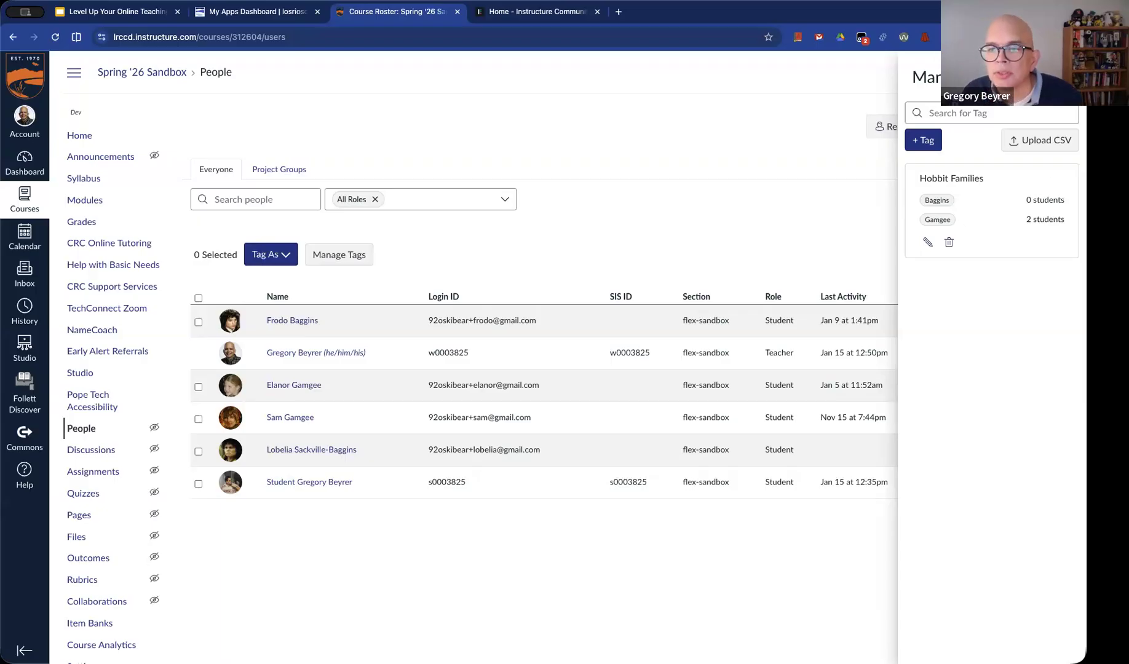
pyautogui.click(384, 372)
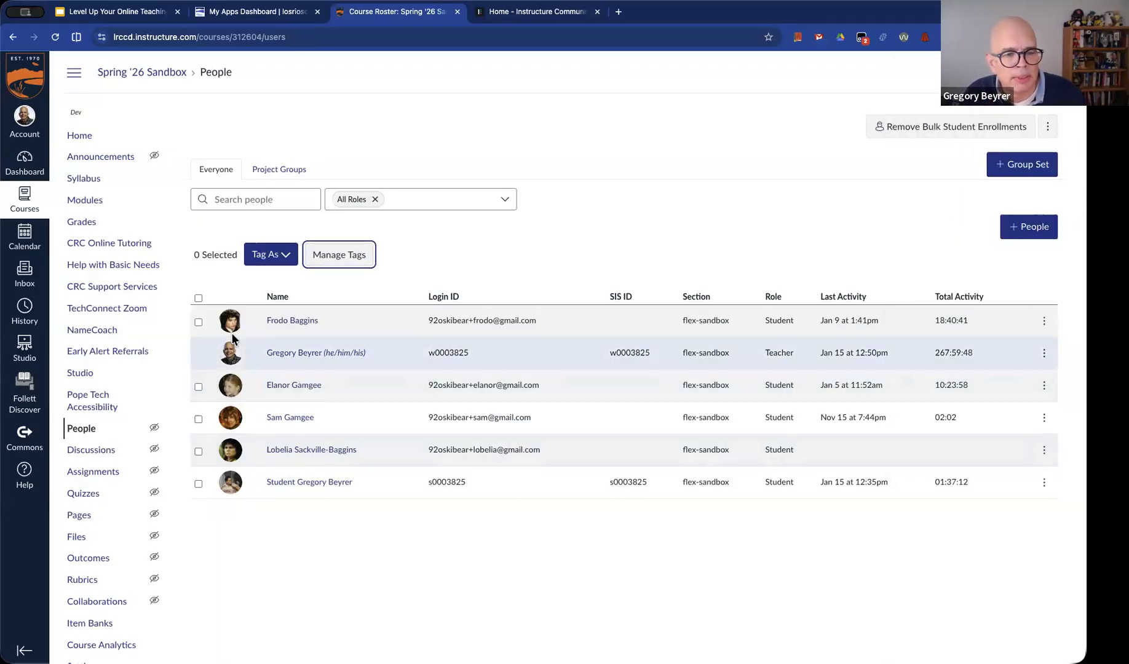
# Select the two Baggins students in the roster and apply the Baggins tag to them
pyautogui.click(198, 322)
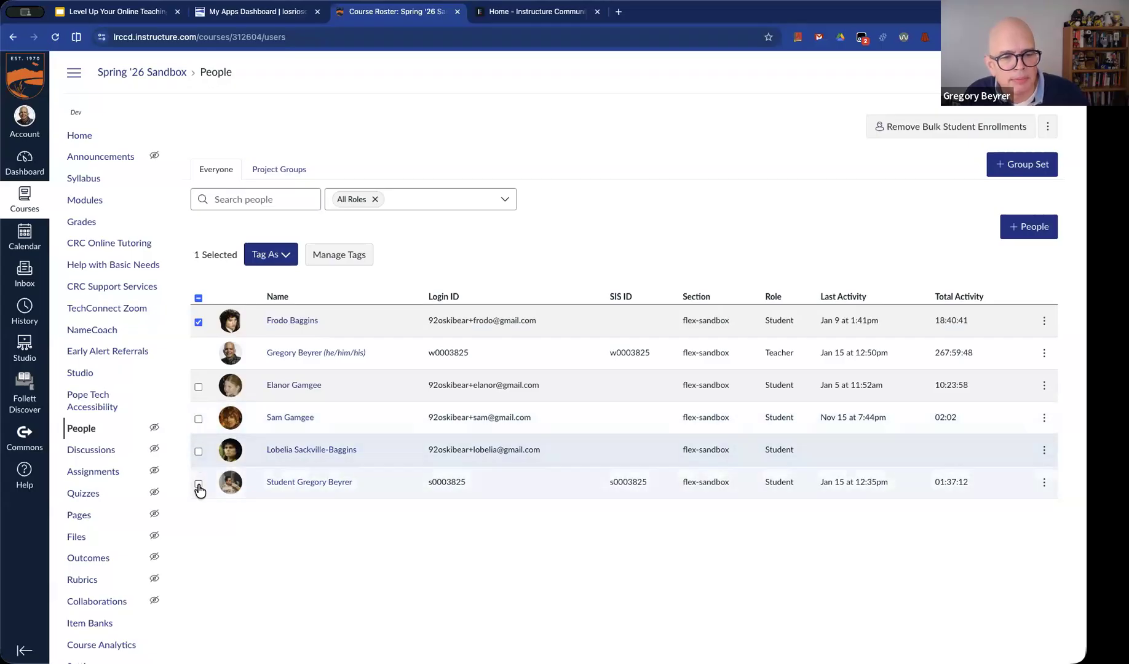
pyautogui.click(198, 451)
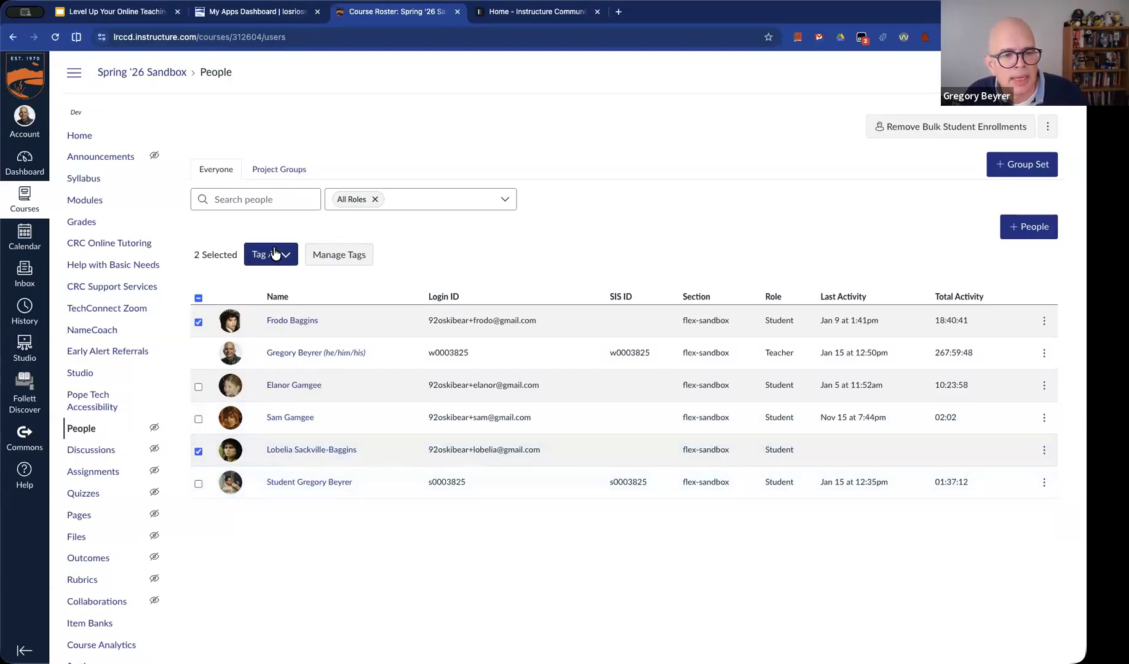
pyautogui.click(270, 254)
pyautogui.click(273, 309)
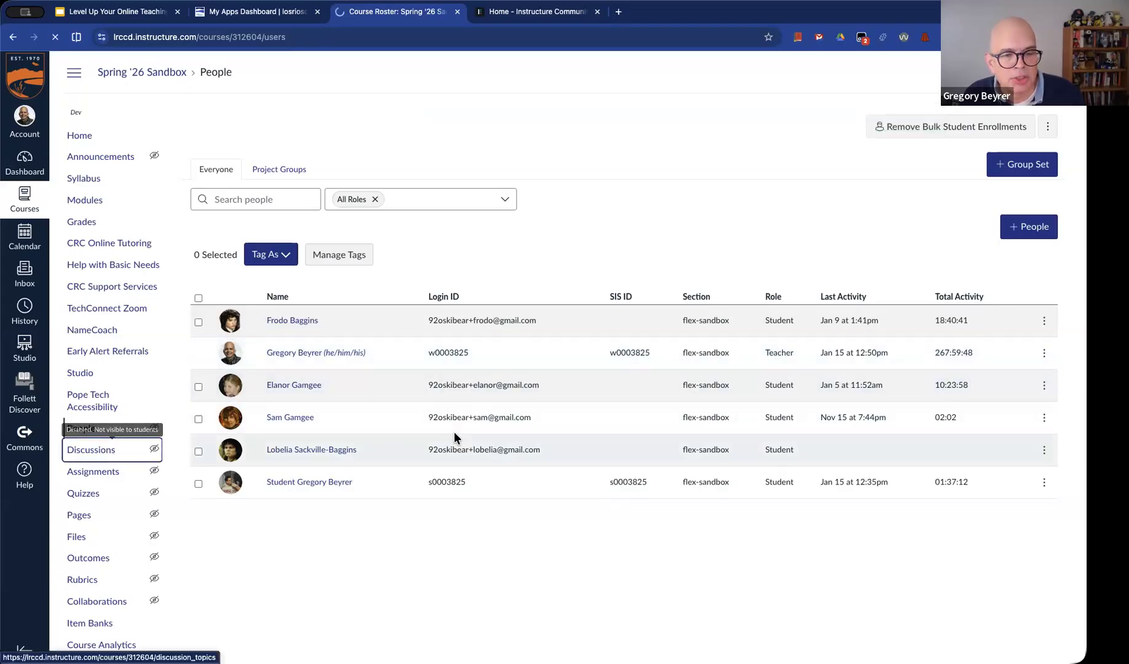
# Create a new discussion in the course and title it "Baggins family talk"
pyautogui.click(99, 451)
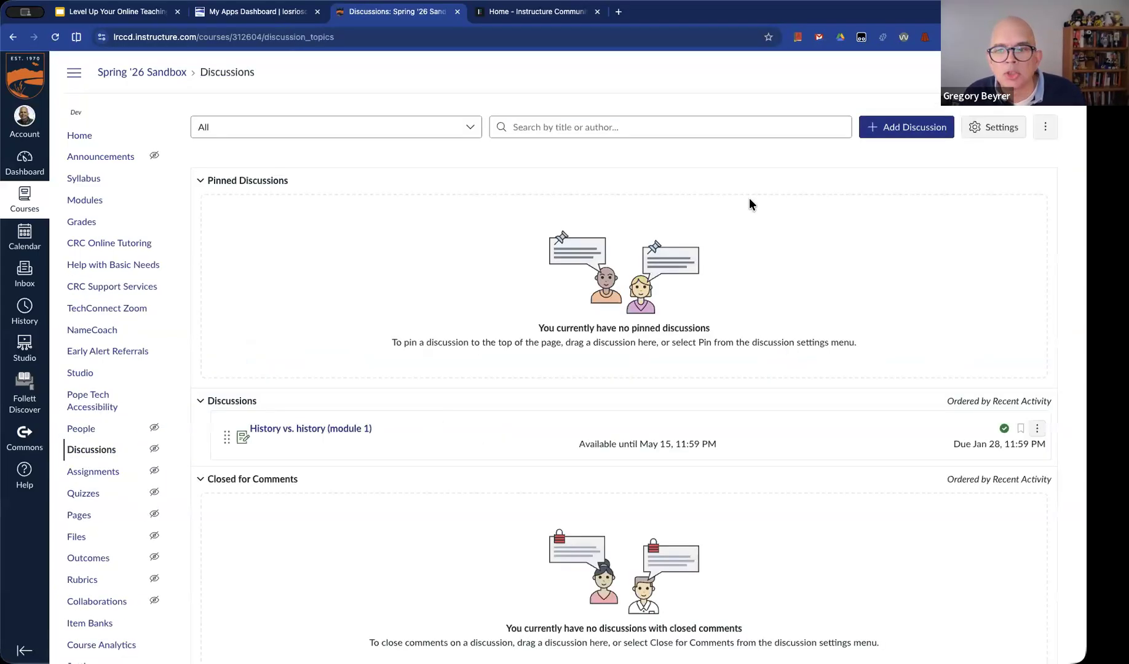
pyautogui.click(897, 129)
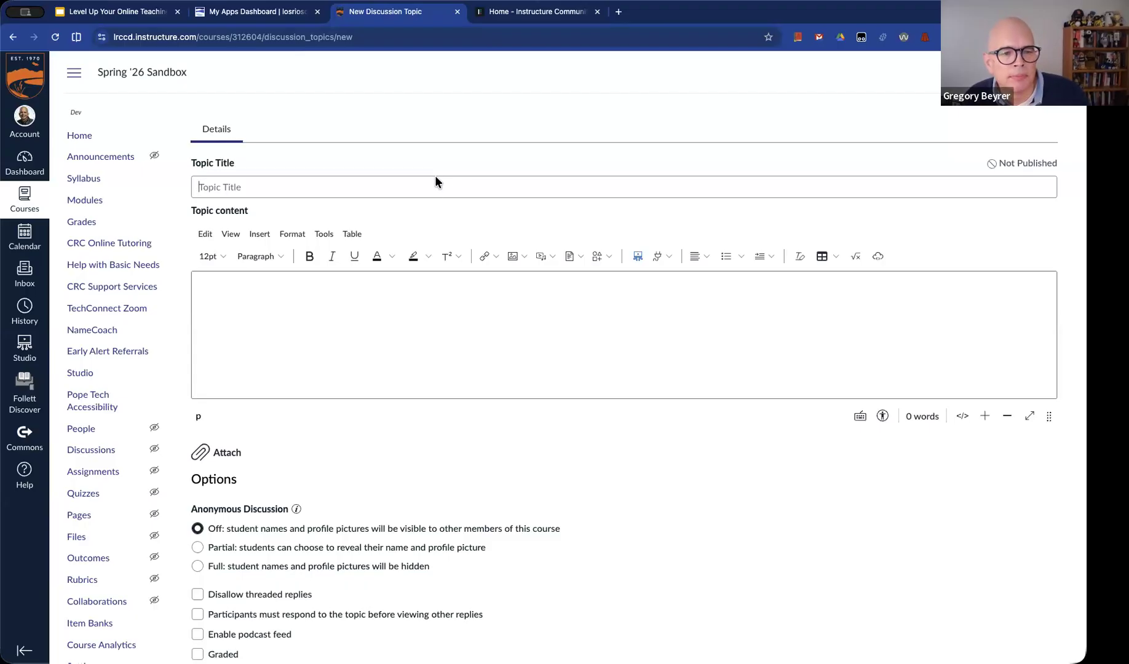
pyautogui.write('B')
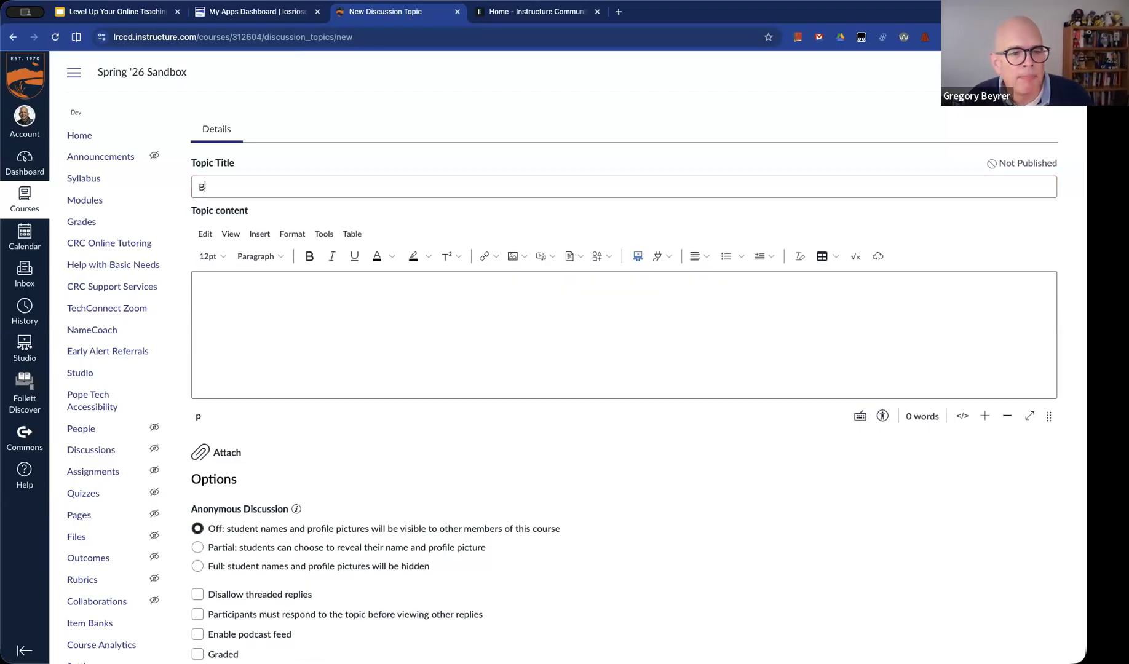
pyautogui.write('aggins family talk')
# Write the topic content "Connect with other members of the Baggins family here. Be nice to each other, and don't mention the ring."
pyautogui.click(398, 283)
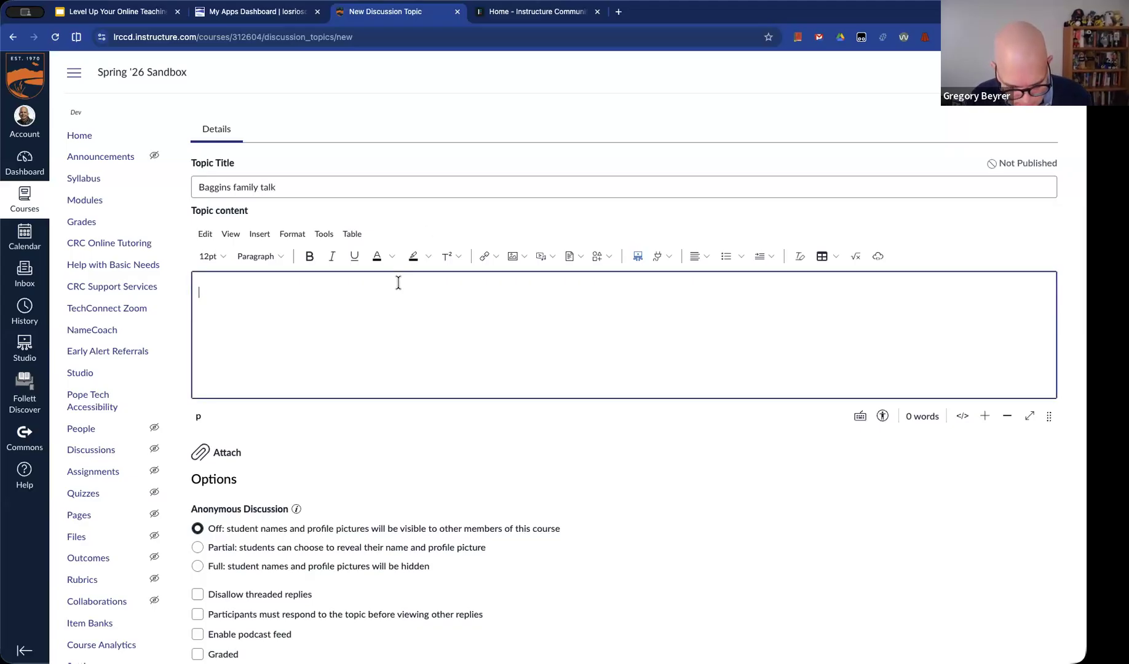
pyautogui.write('Connect with other members of the Baggins family here')
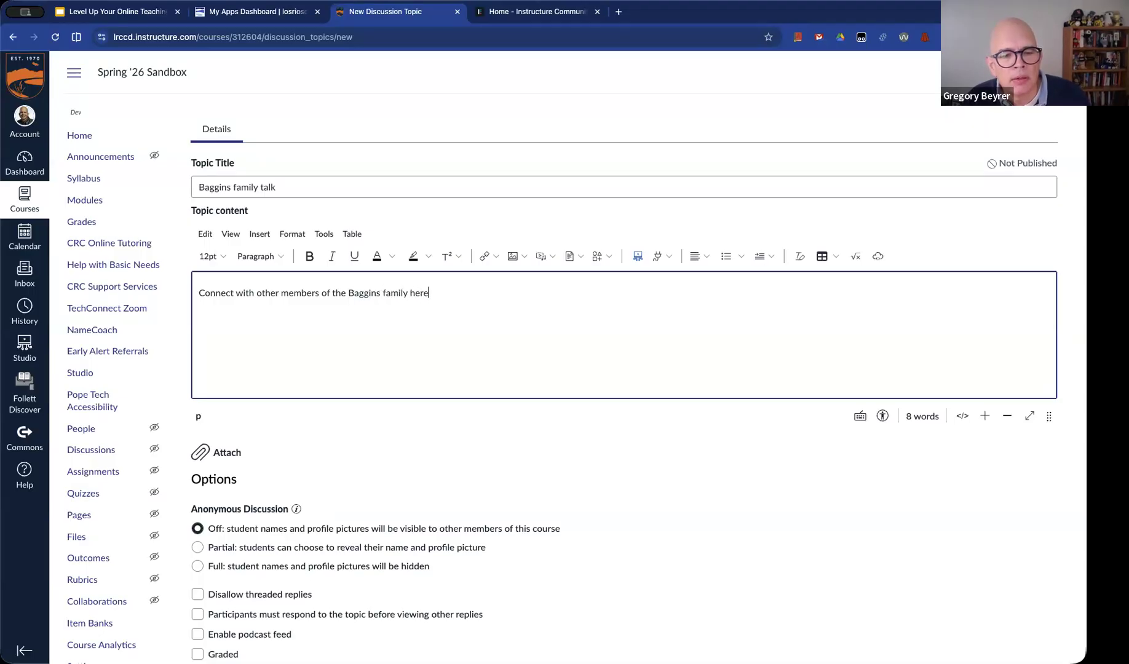
pyautogui.write('. Be nice to ea')
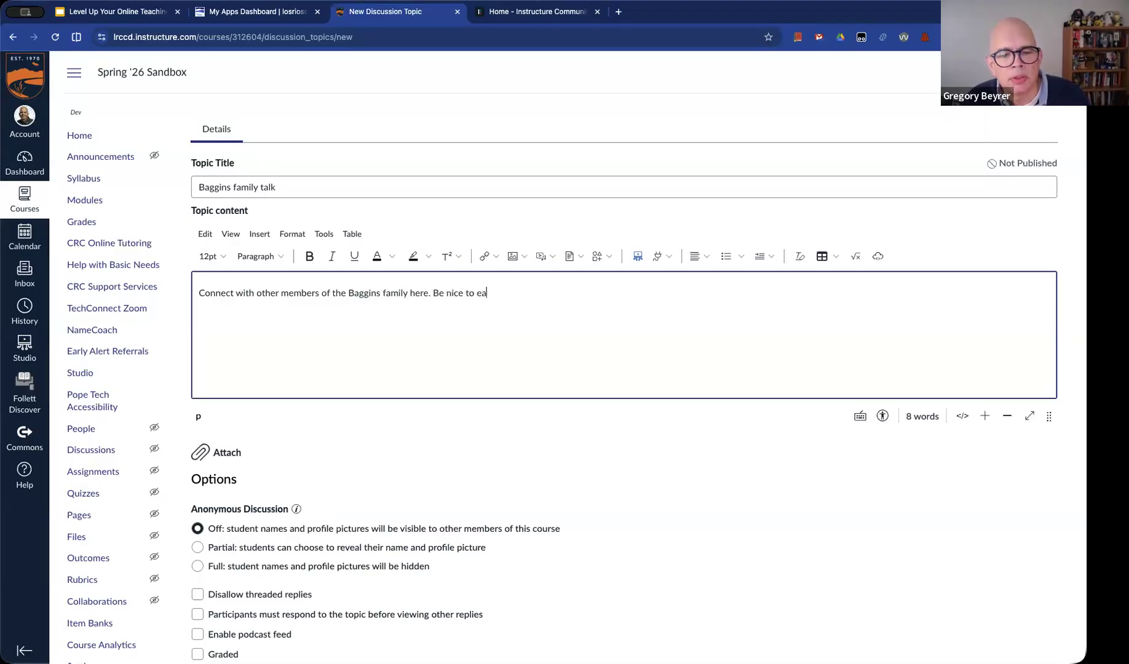
pyautogui.write('ch othe')
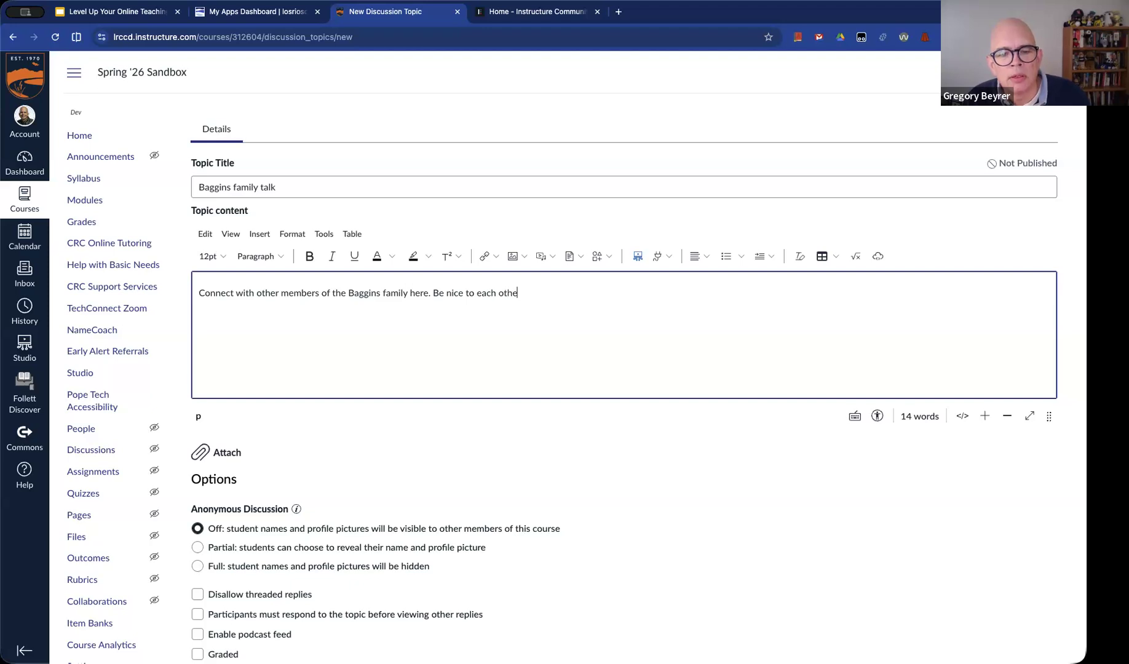
pyautogui.write("r, and don't mentio")
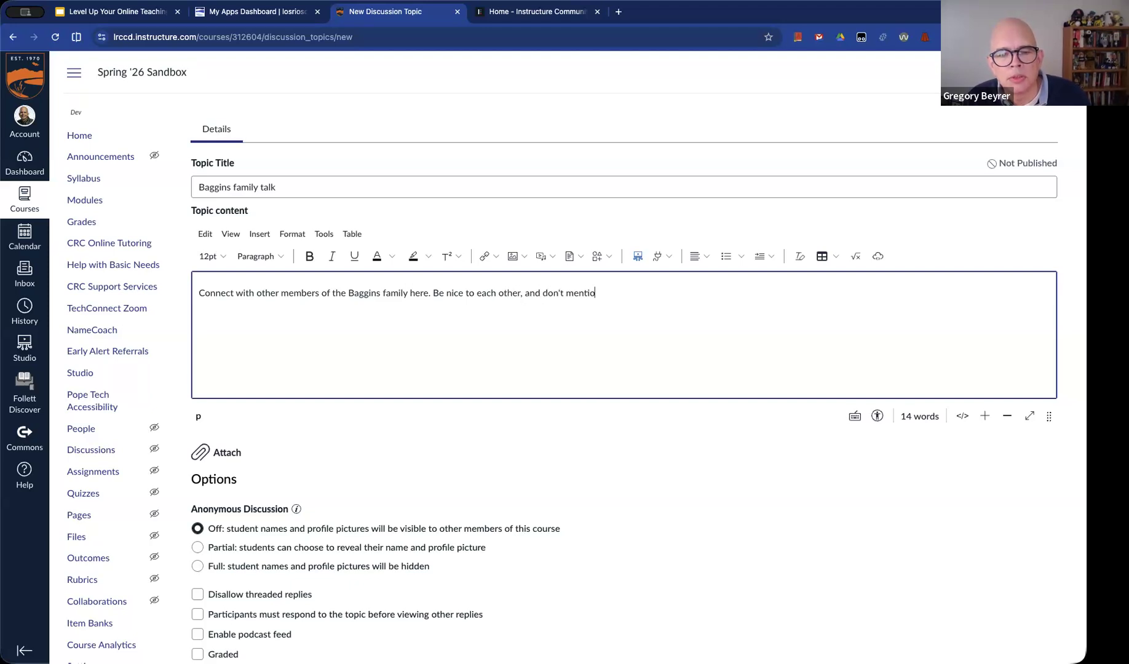
pyautogui.write('n the ring.')
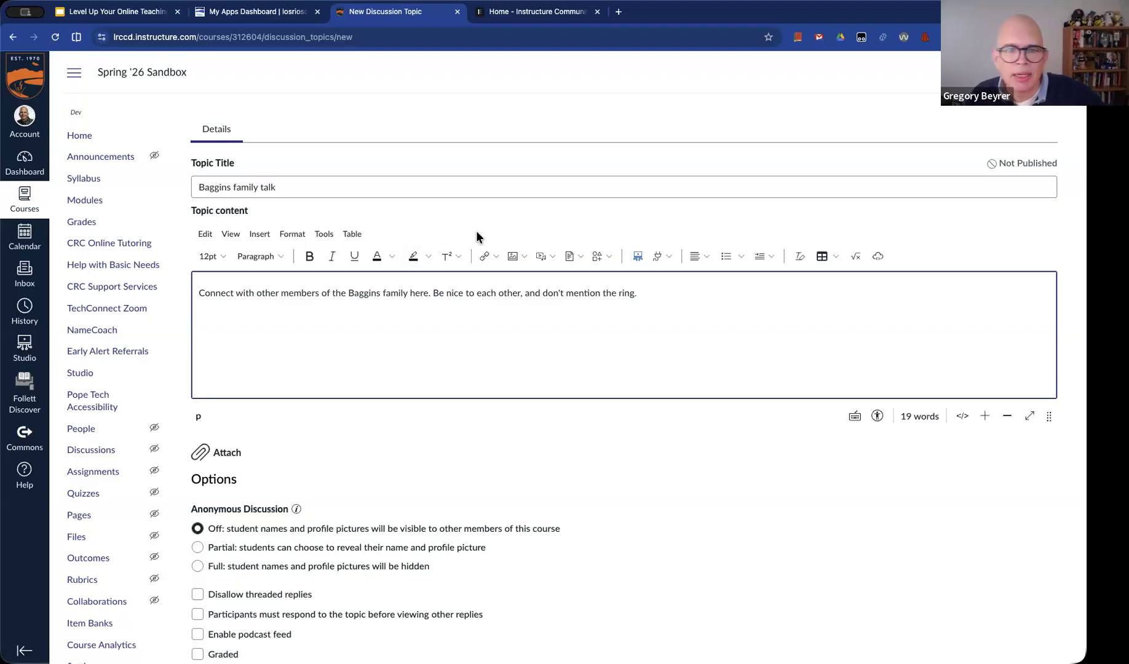
# Replace Everyone with the Baggins tag from Hobbit Families in the discussion's assigned access
pyautogui.scroll(-3, 394, 241)
pyautogui.scroll(-7, 420, 244)
pyautogui.scroll(-1, 419, 239)
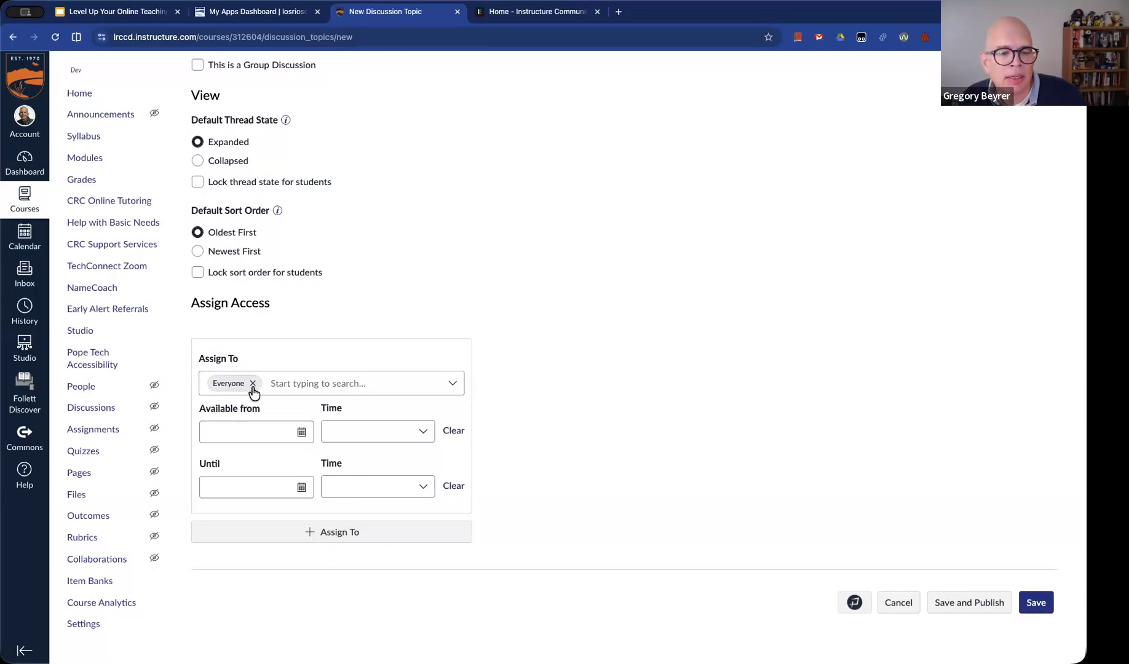
pyautogui.click(252, 383)
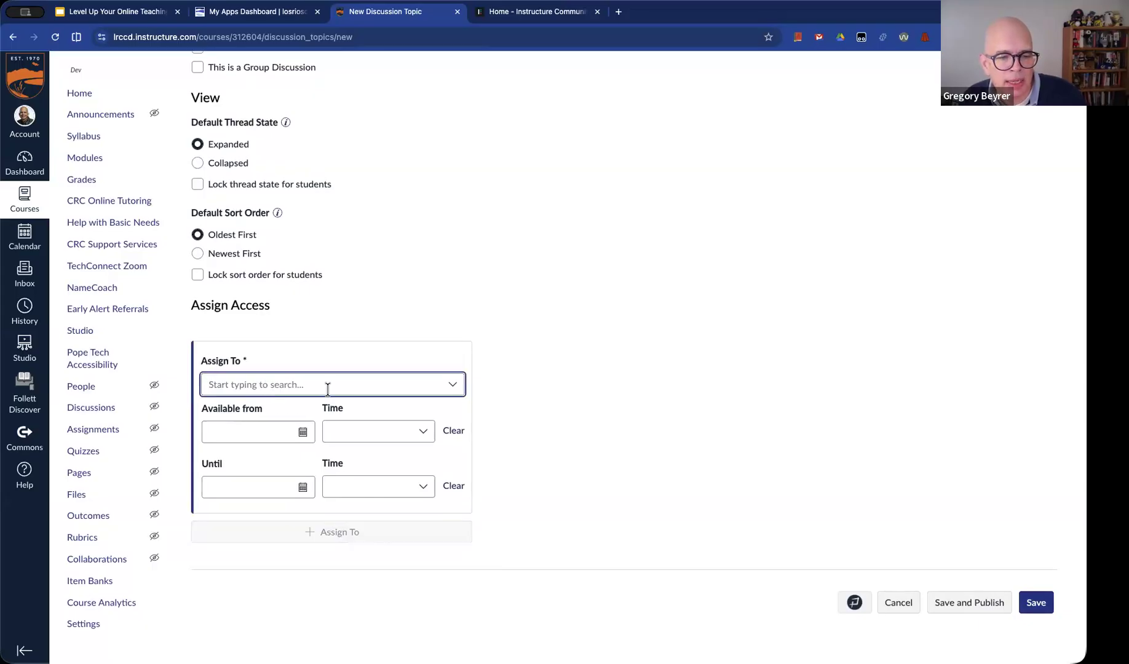
pyautogui.write('bag')
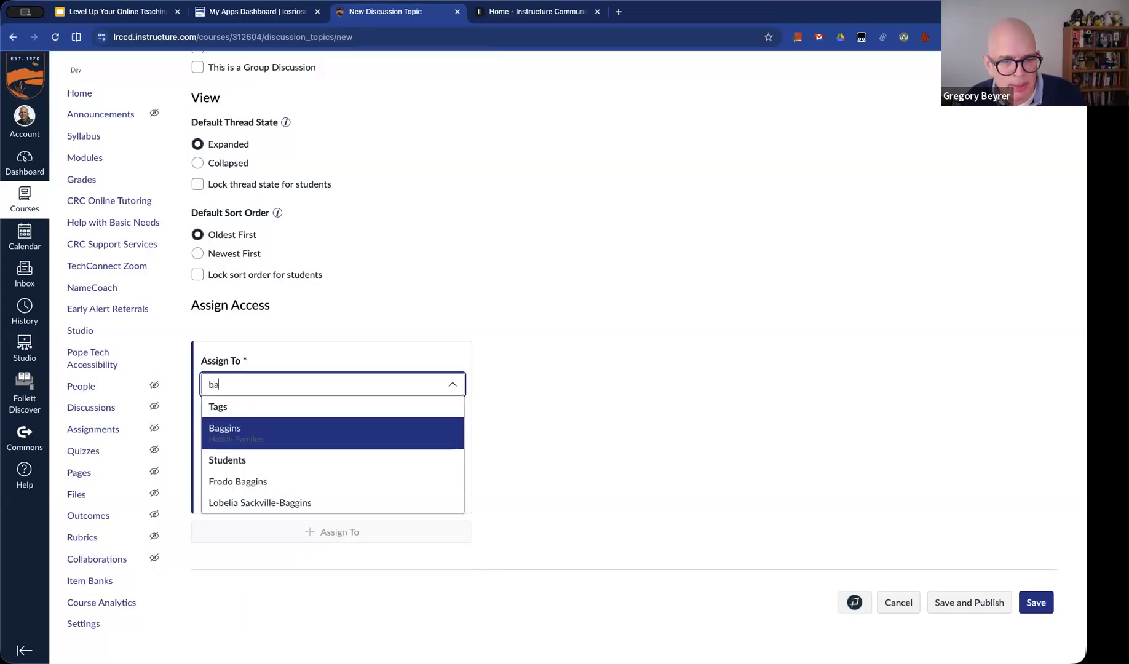
pyautogui.click(238, 433)
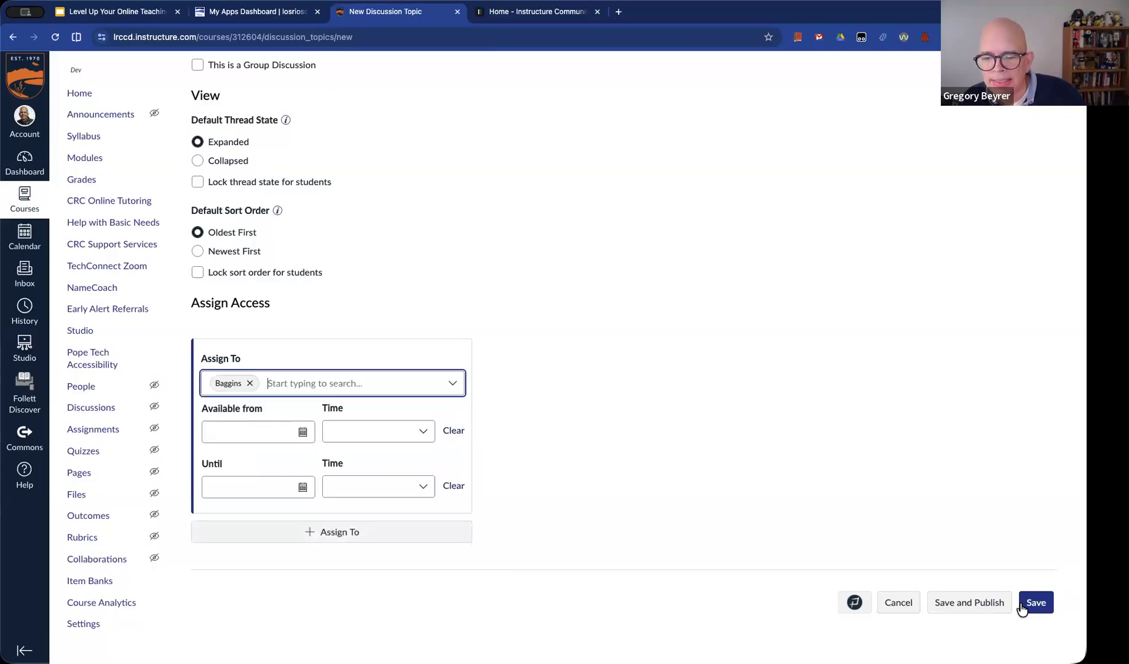
# Save and publish the Baggins family talk discussion, and return to the course's discussion list
pyautogui.click(978, 605)
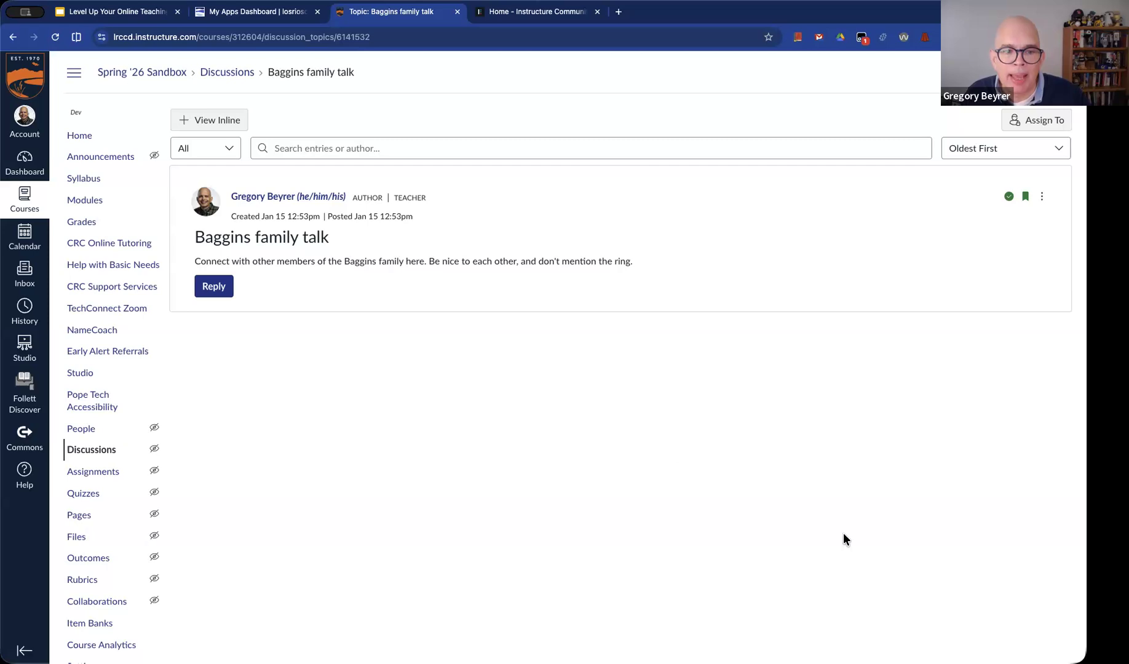
pyautogui.click(236, 75)
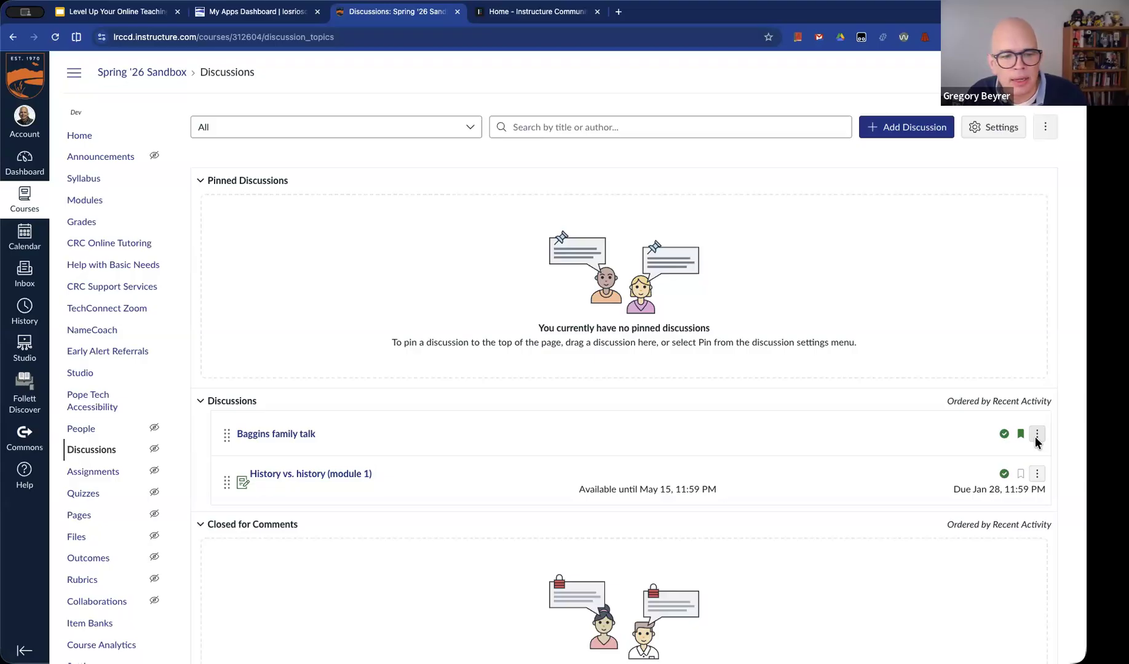
# Reopen the Baggins family talk discussion for editing and make it a graded discussion
pyautogui.click(270, 435)
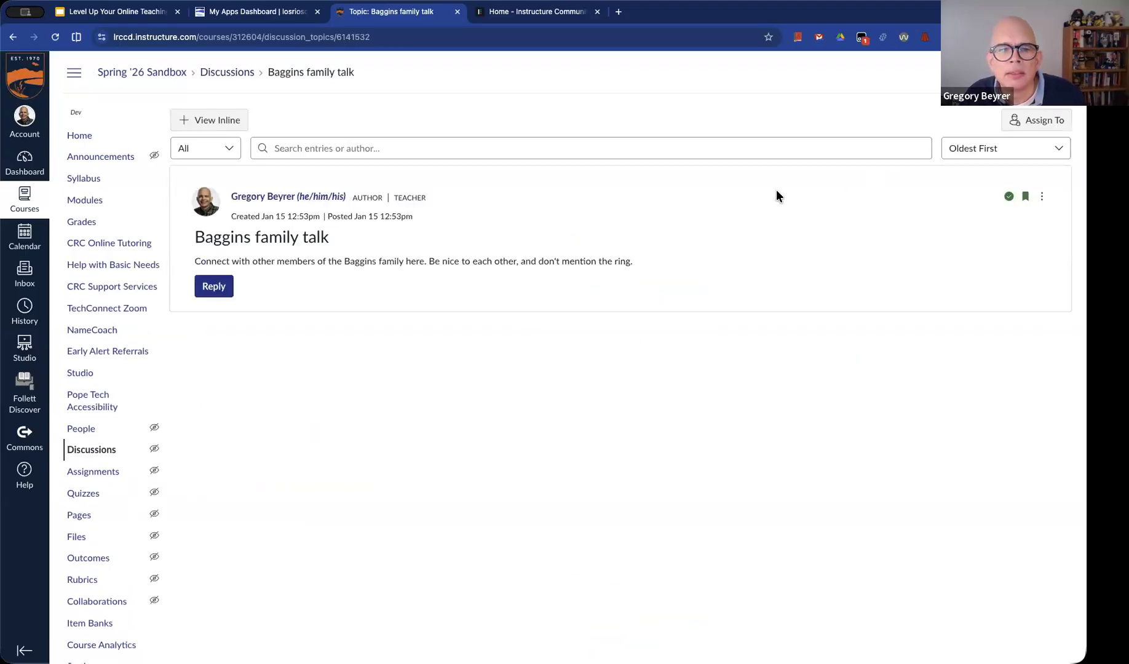
pyautogui.click(1043, 197)
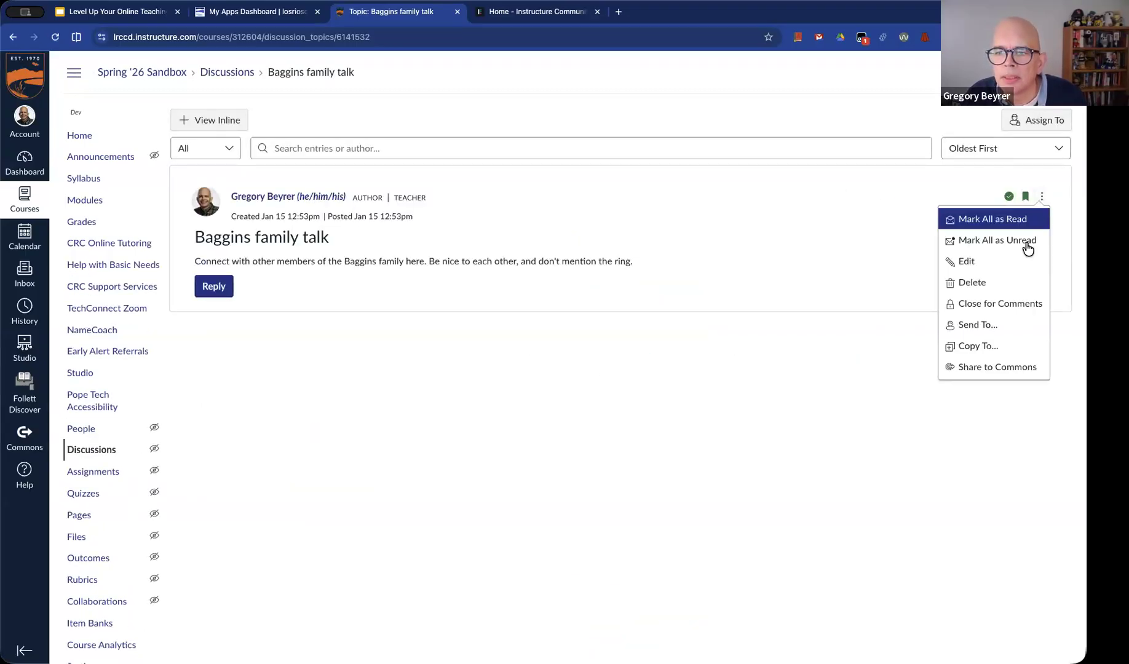
pyautogui.click(1013, 260)
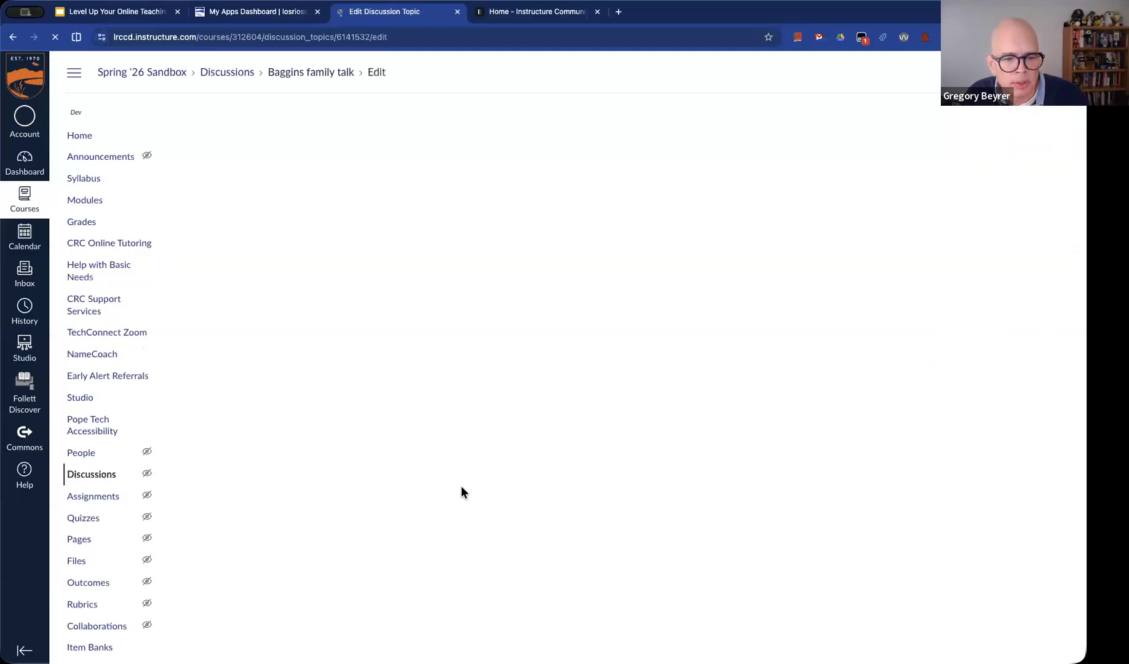
pyautogui.scroll(-5, 442, 520)
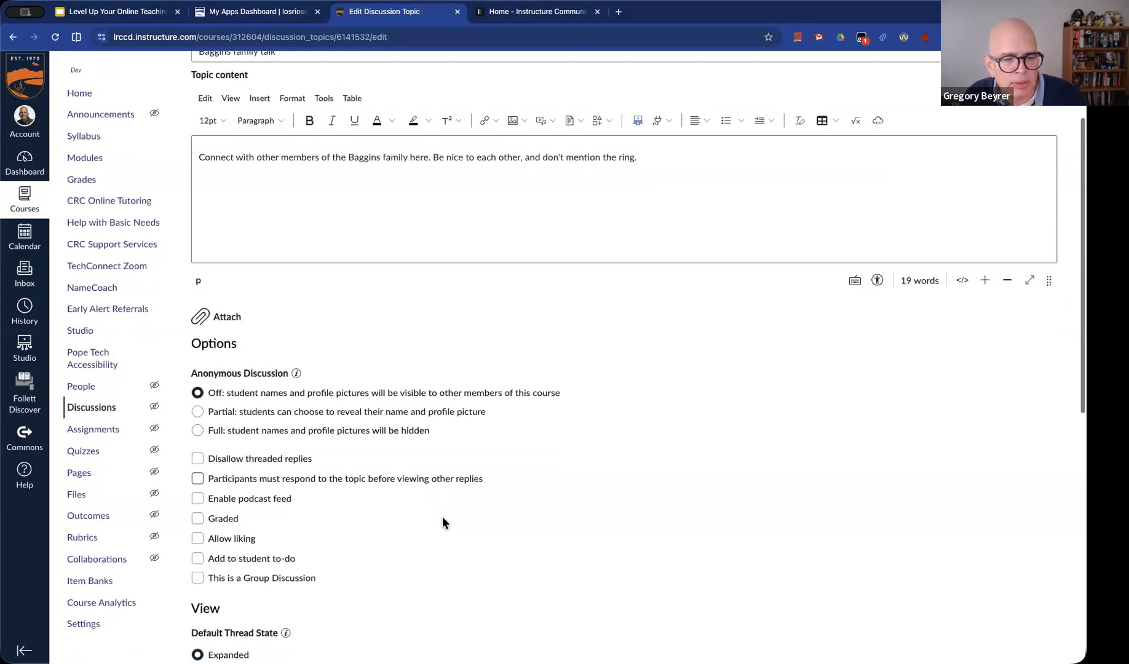
pyautogui.click(213, 412)
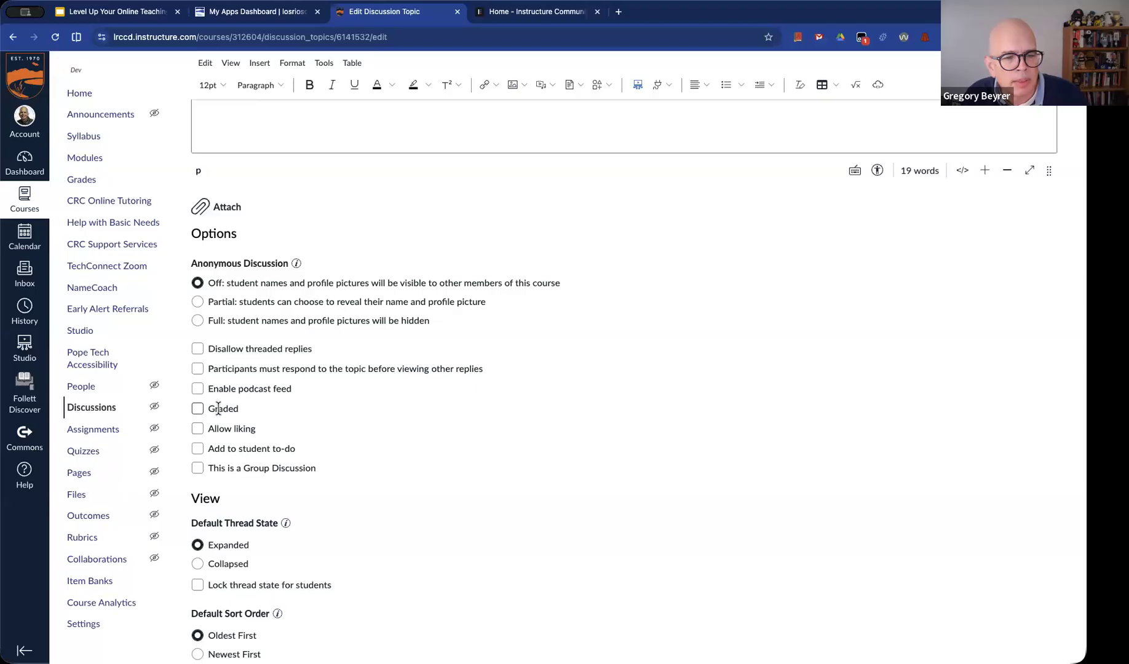
# Set the Baggins discussion's points possible to 5 and save it with only the Baggins tag assigned
pyautogui.scroll(-10, 304, 492)
pyautogui.scroll(3, 305, 497)
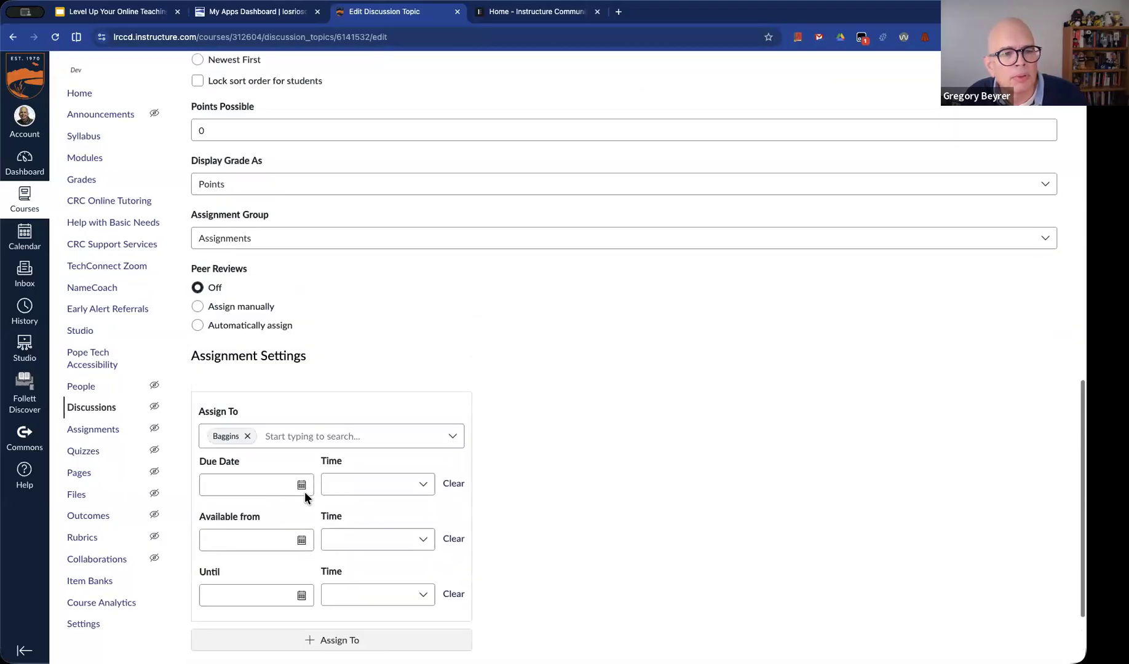
pyautogui.doubleClick(218, 238)
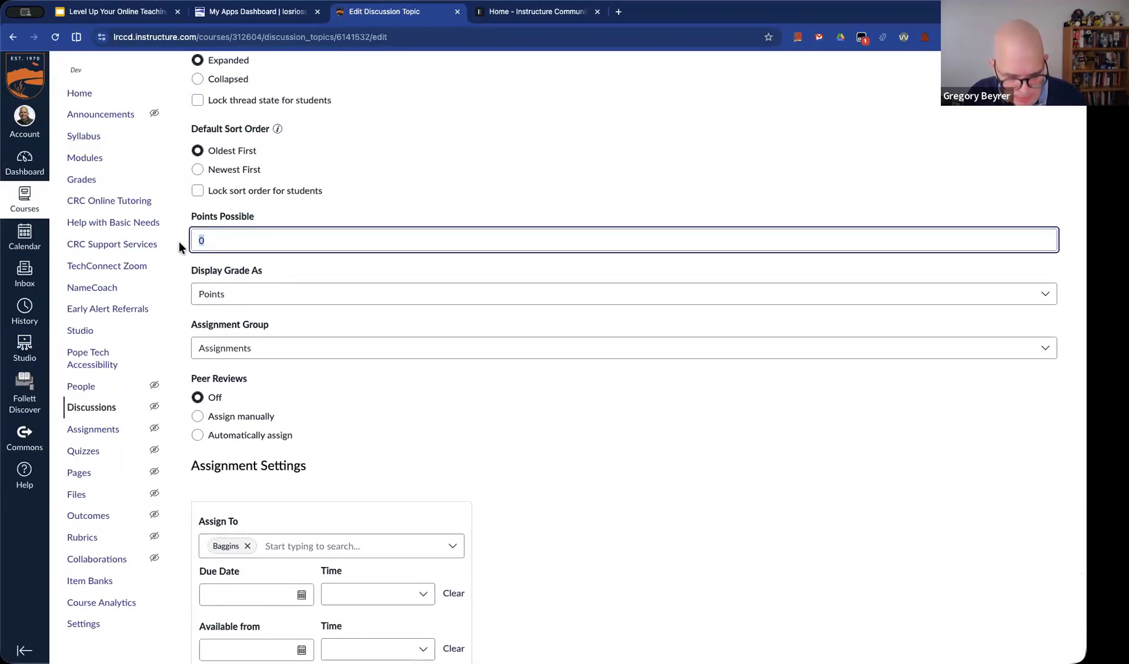
pyautogui.scroll(-4, 767, 349)
pyautogui.click(1042, 611)
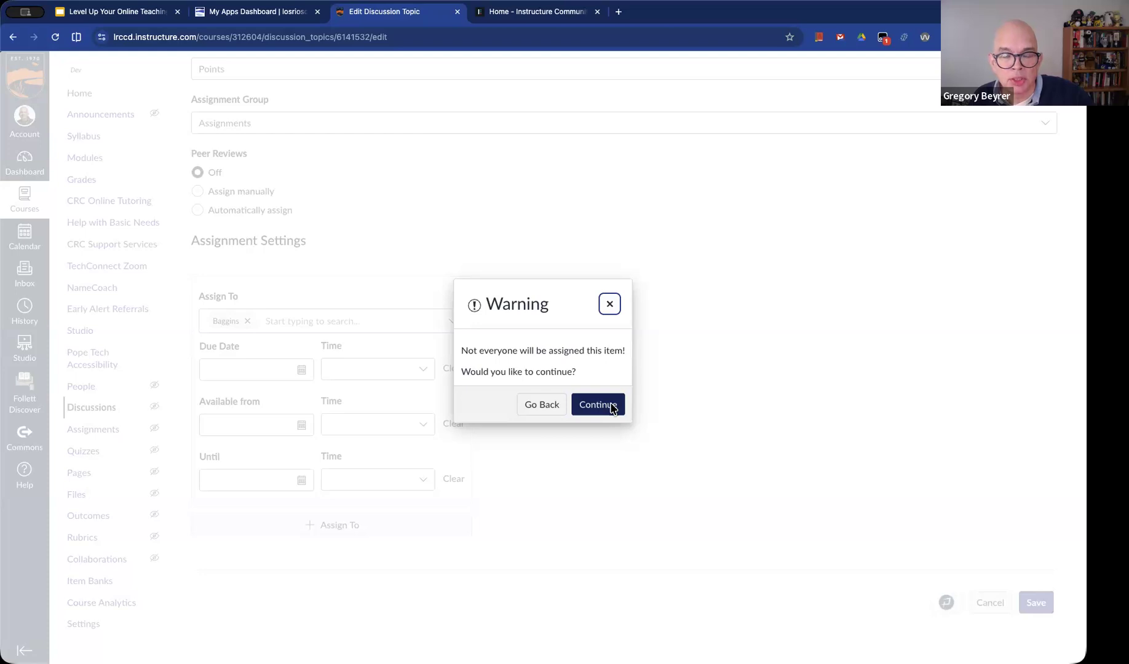
pyautogui.click(597, 404)
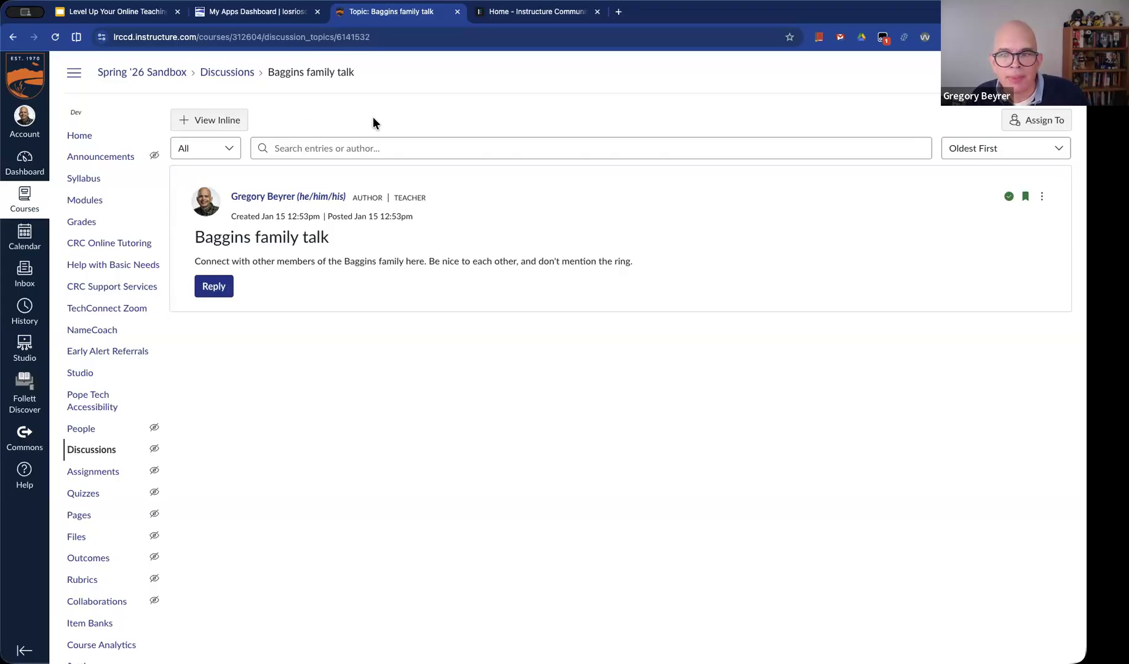
# Duplicate the Baggins family talk discussion in the course's discussion list
pyautogui.click(243, 75)
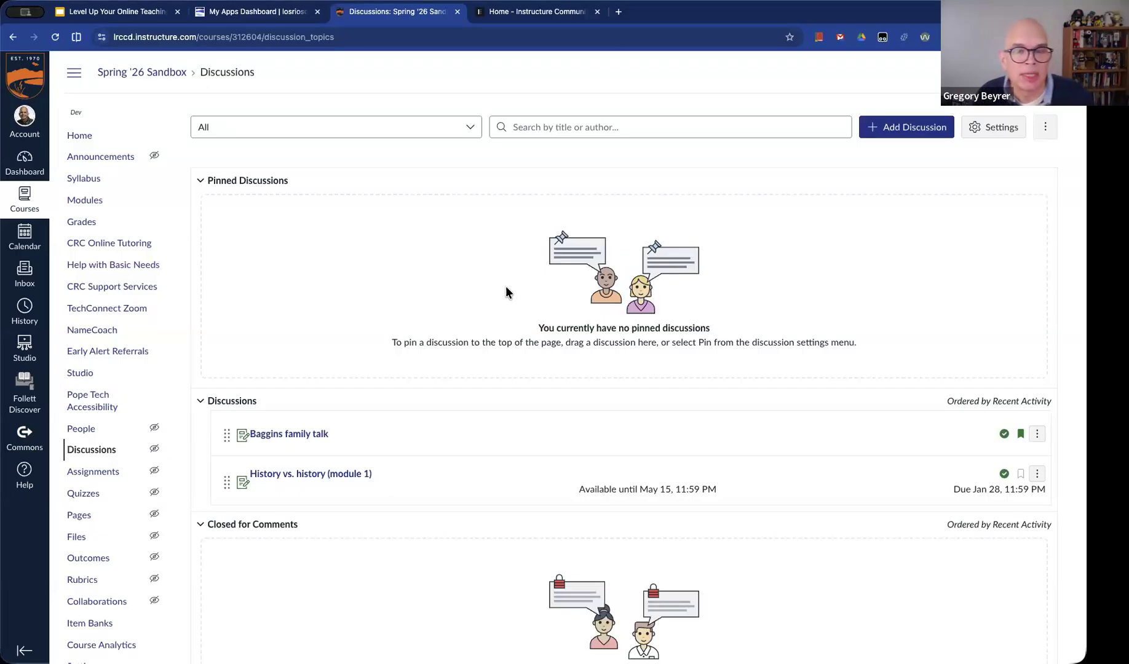
pyautogui.click(1038, 435)
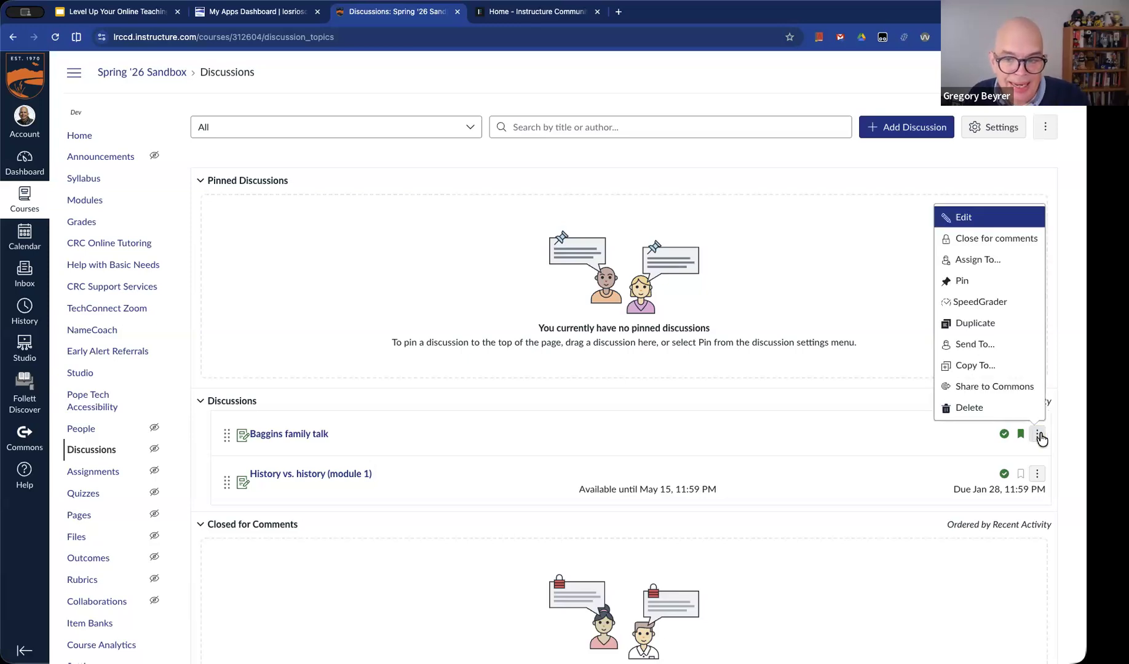
pyautogui.click(996, 326)
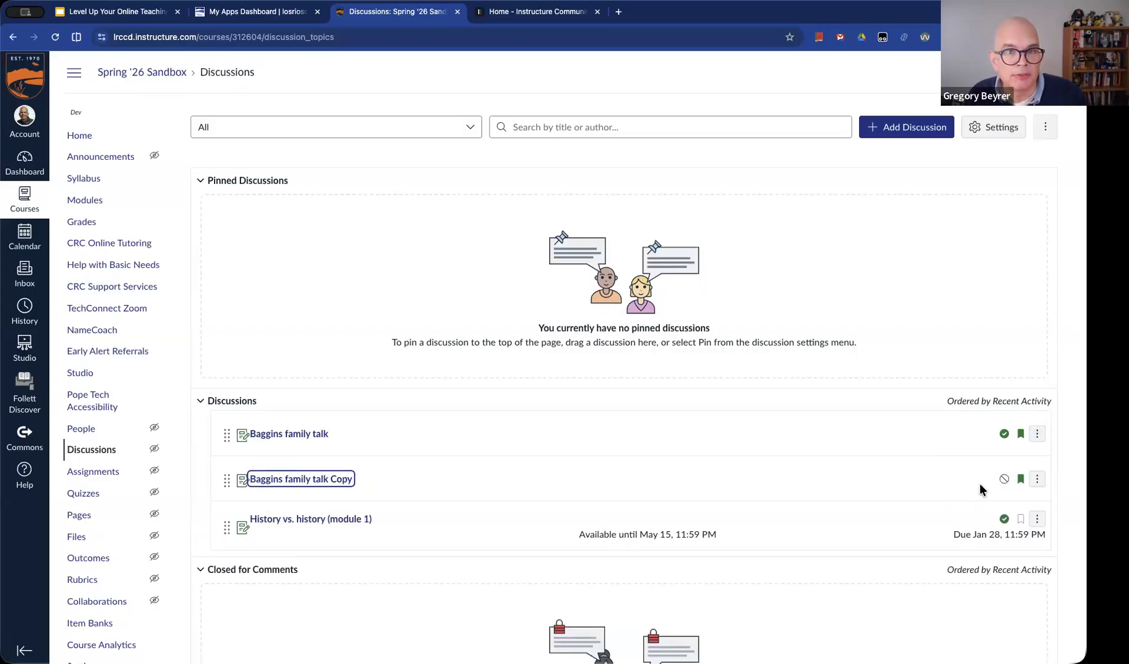
# Edit the duplicated discussion and change its topic title to "Gamgee family talk"
pyautogui.click(309, 479)
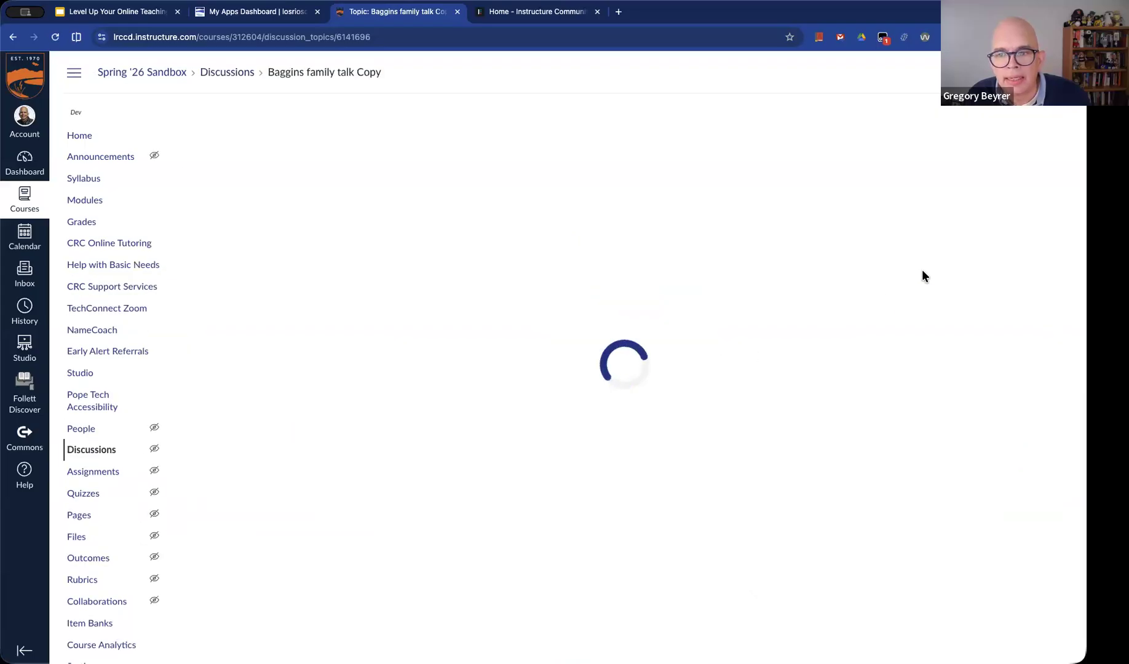
pyautogui.click(1042, 196)
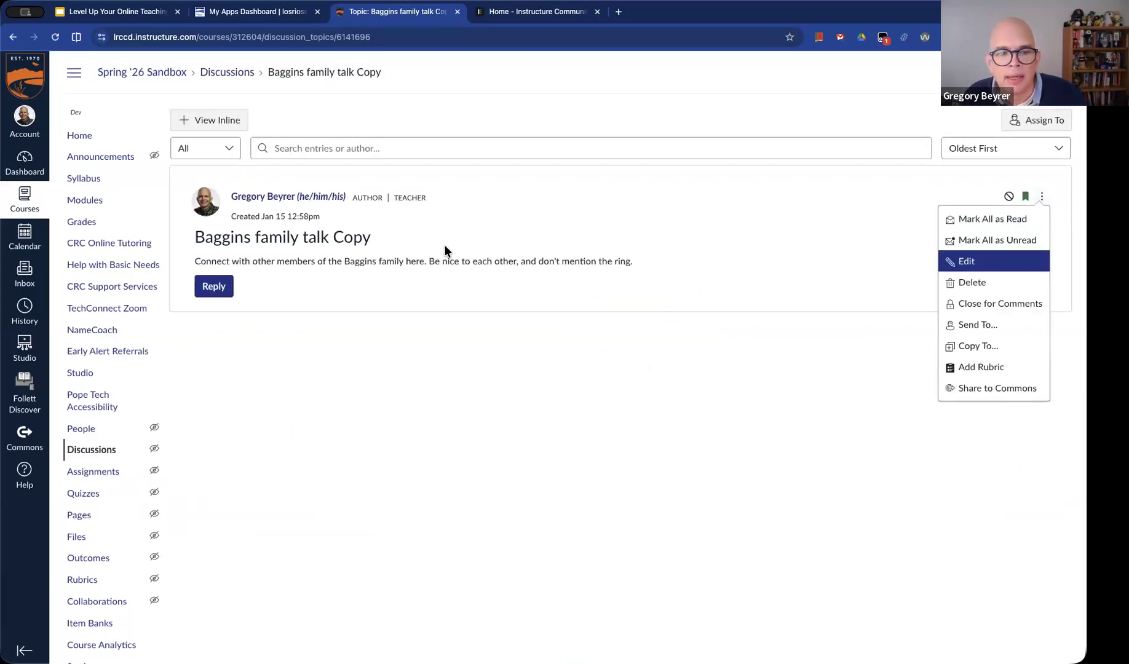
pyautogui.press('Return')
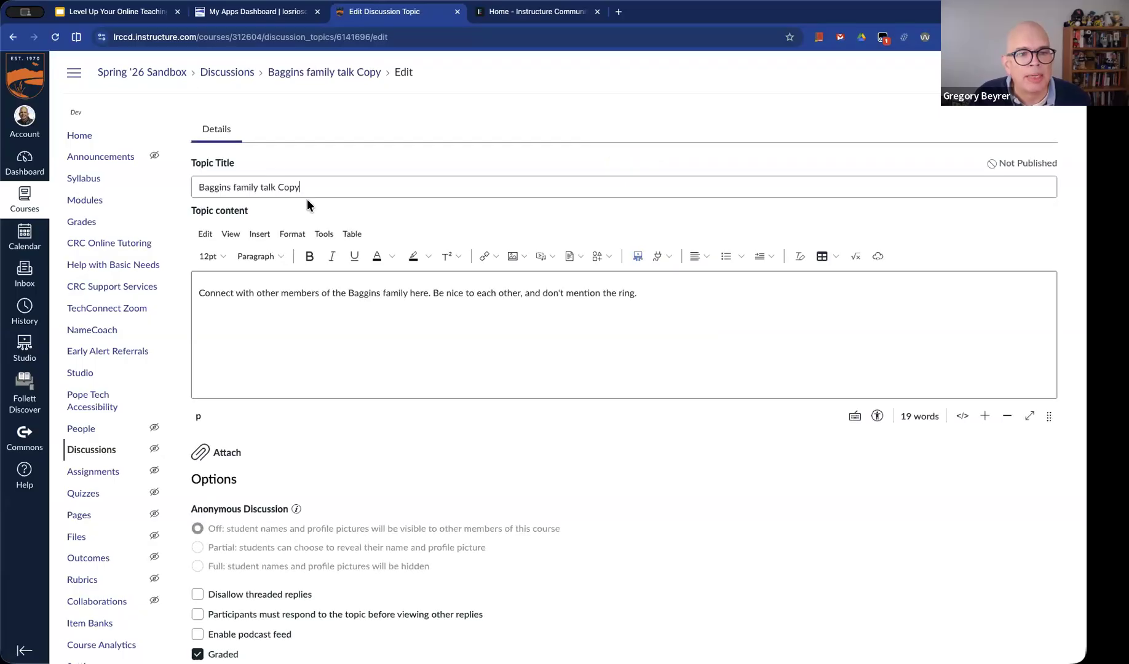
pyautogui.doubleClick(216, 188)
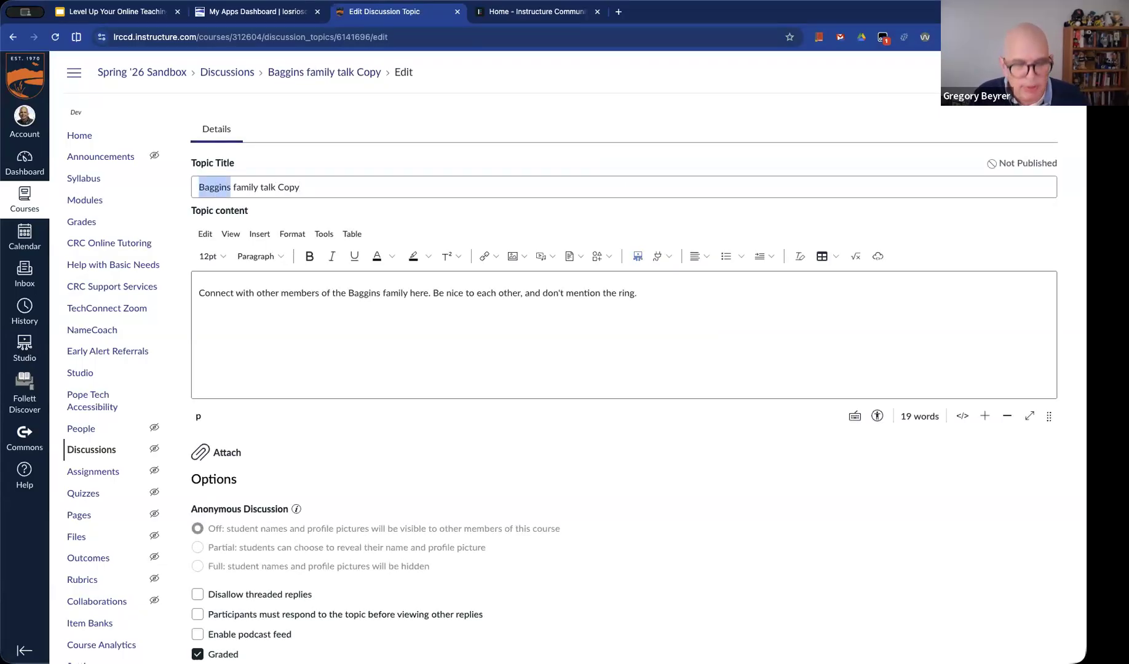
pyautogui.write('Gamgee')
pyautogui.press('BackSpace')
pyautogui.press('BackSpace')
pyautogui.press('BackSpace')
pyautogui.press('BackSpace')
pyautogui.press('BackSpace')
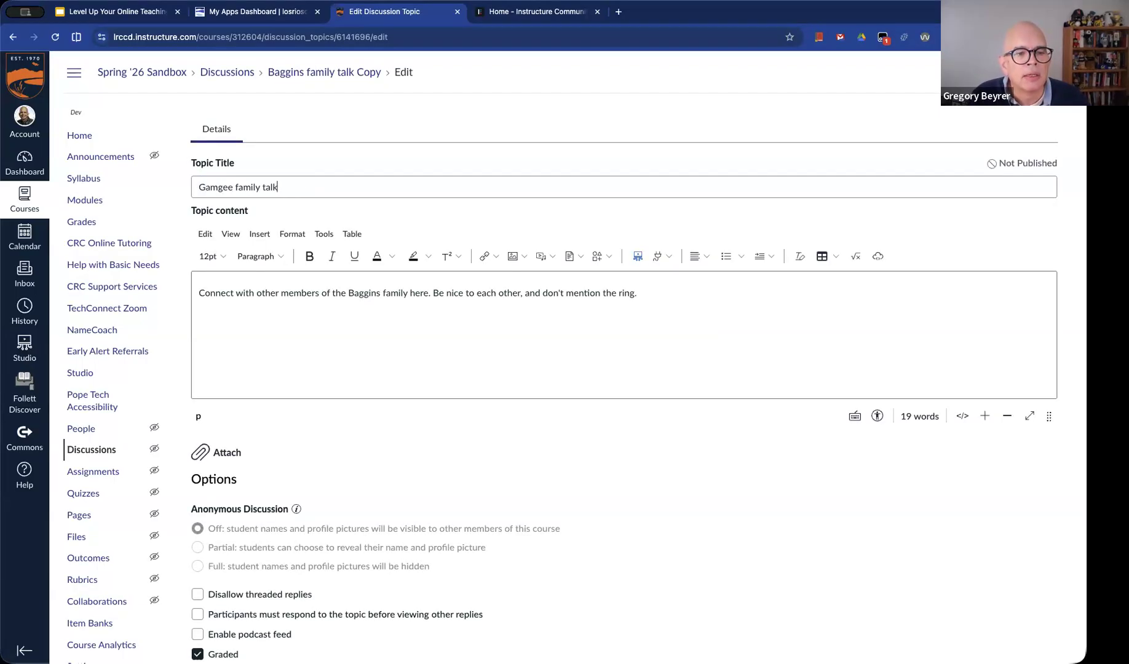
# Replace the family name Baggins with Gamgee in the topic content
pyautogui.click(523, 337)
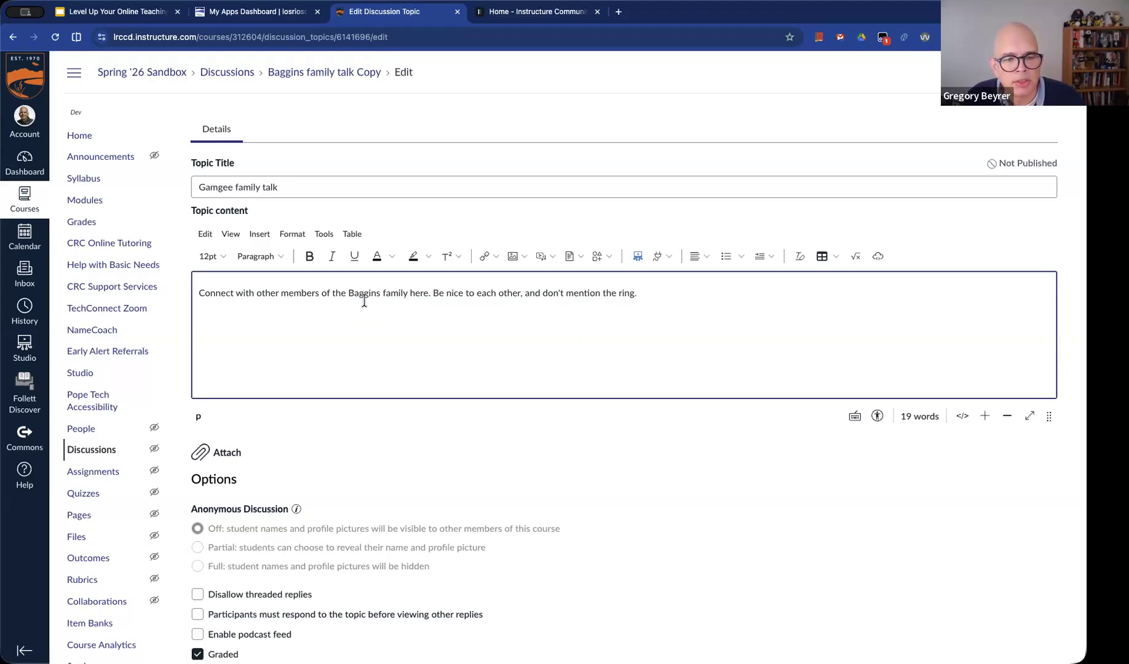
pyautogui.doubleClick(364, 294)
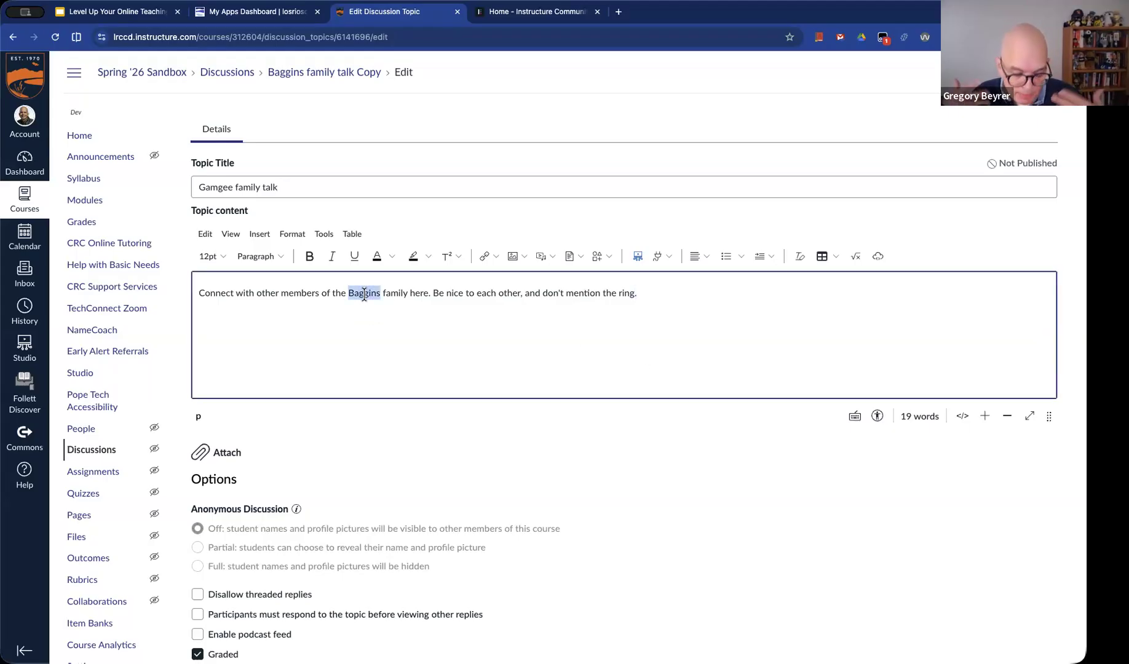
pyautogui.write('Gam')
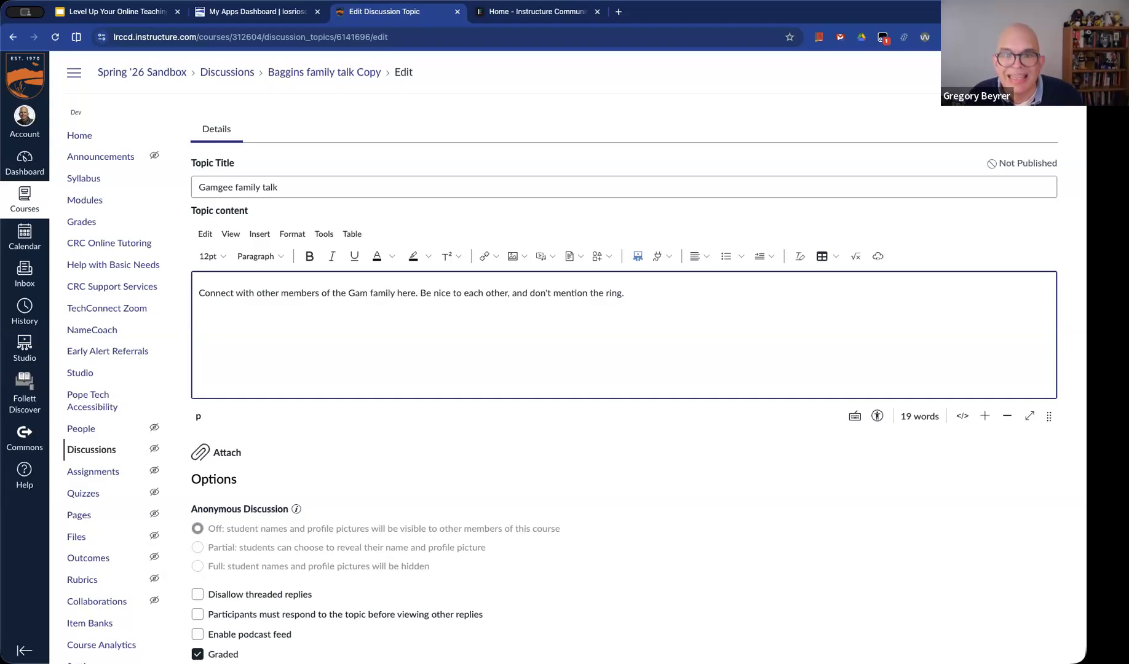
pyautogui.write('e')
pyautogui.press('BackSpace')
pyautogui.write('gee')
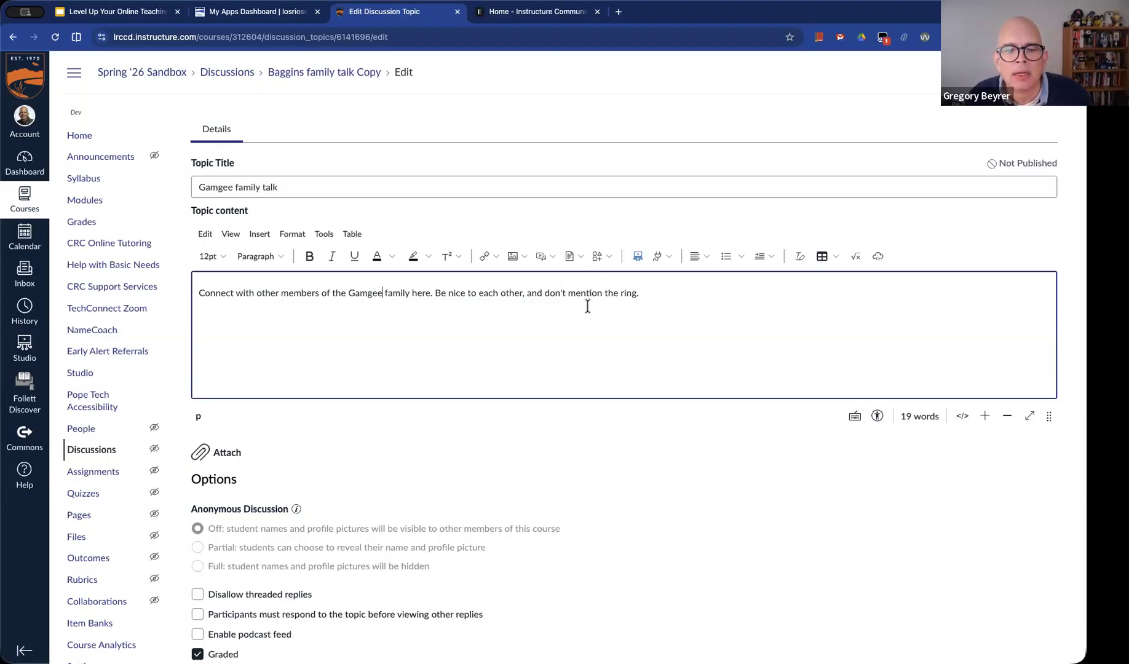
# Replace "ring" with "missing cooking gear" at the end of the topic content
pyautogui.click(626, 294)
pyautogui.doubleClick(626, 294)
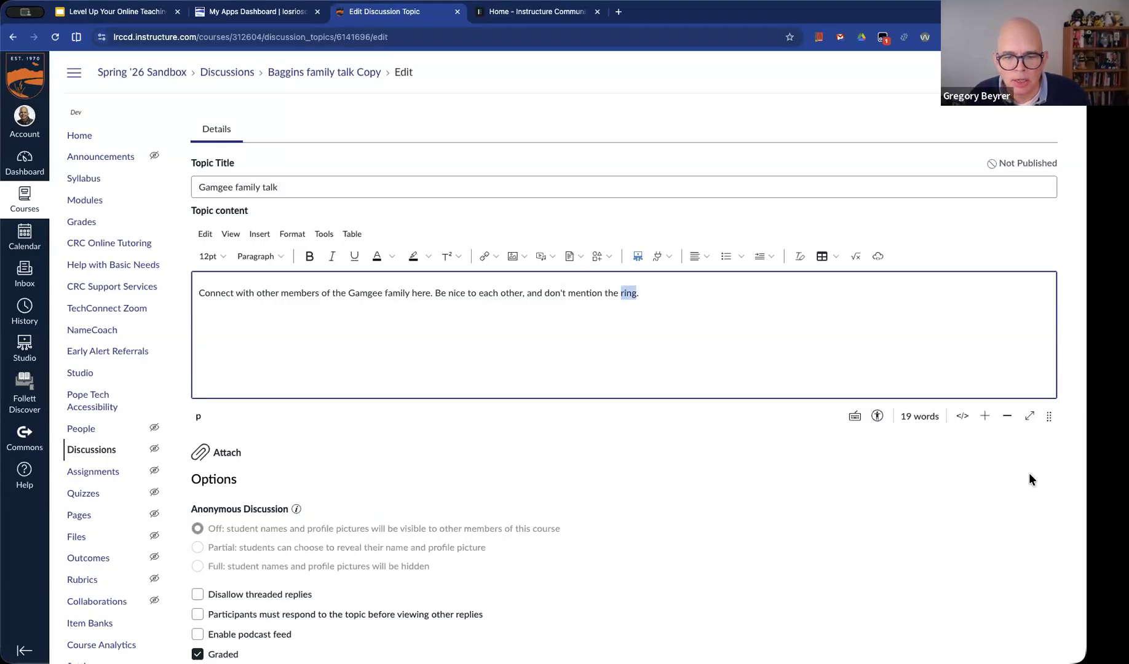
pyautogui.press('BackSpace')
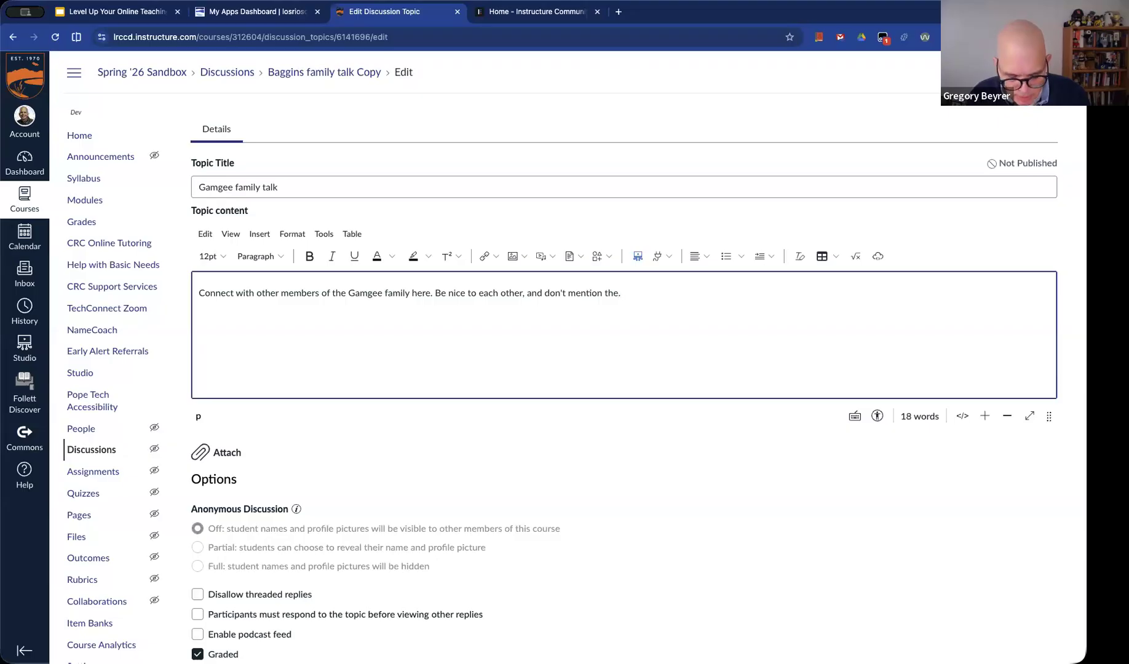
pyautogui.press('BackSpace')
pyautogui.write('e msssing cooking gear')
# Assign the Gamgee discussion to the Gamgee tag from Hobbit Families, and save and publish it
pyautogui.scroll(-3, 614, 369)
pyautogui.scroll(-3, 1036, 475)
pyautogui.scroll(-6, 1035, 479)
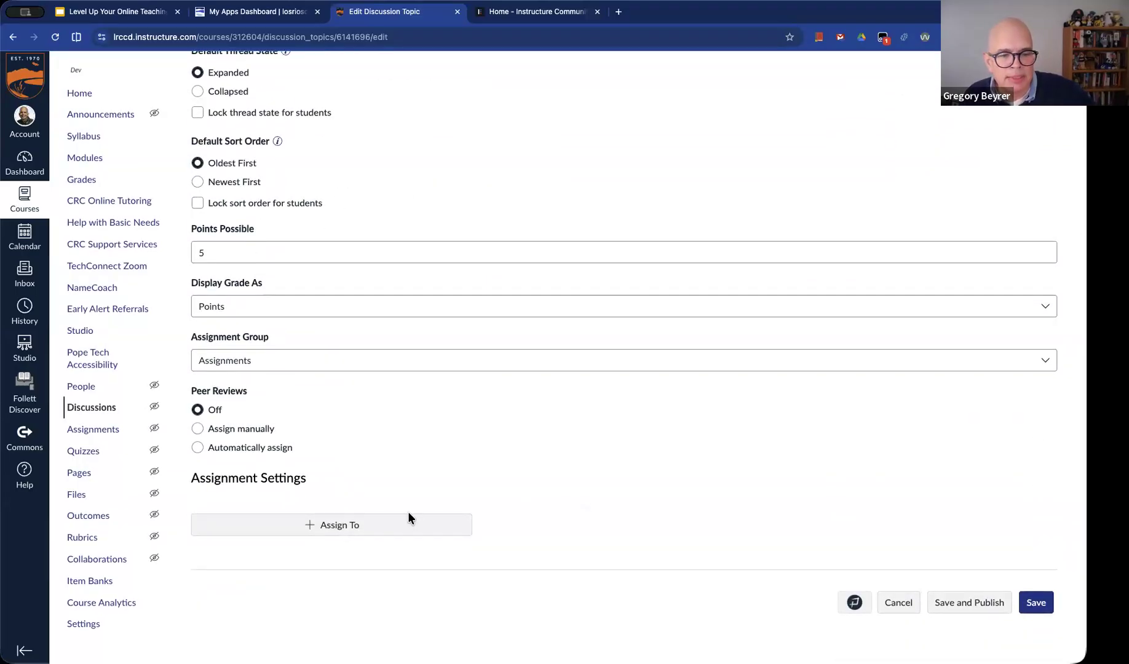
pyautogui.click(325, 529)
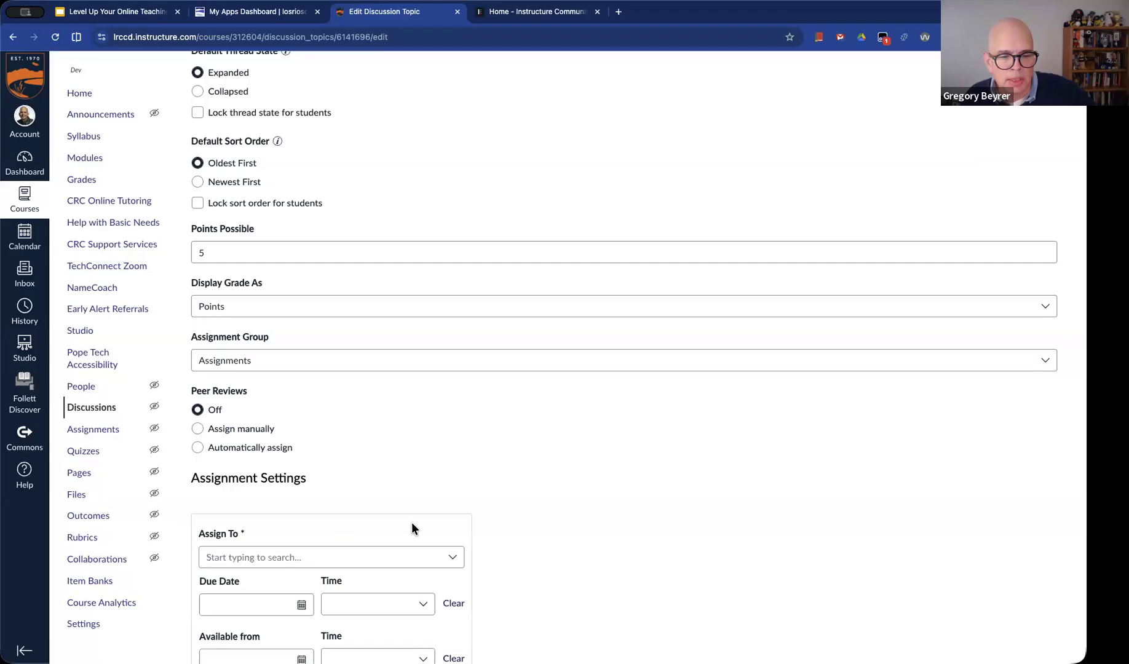
pyautogui.scroll(-4, 659, 533)
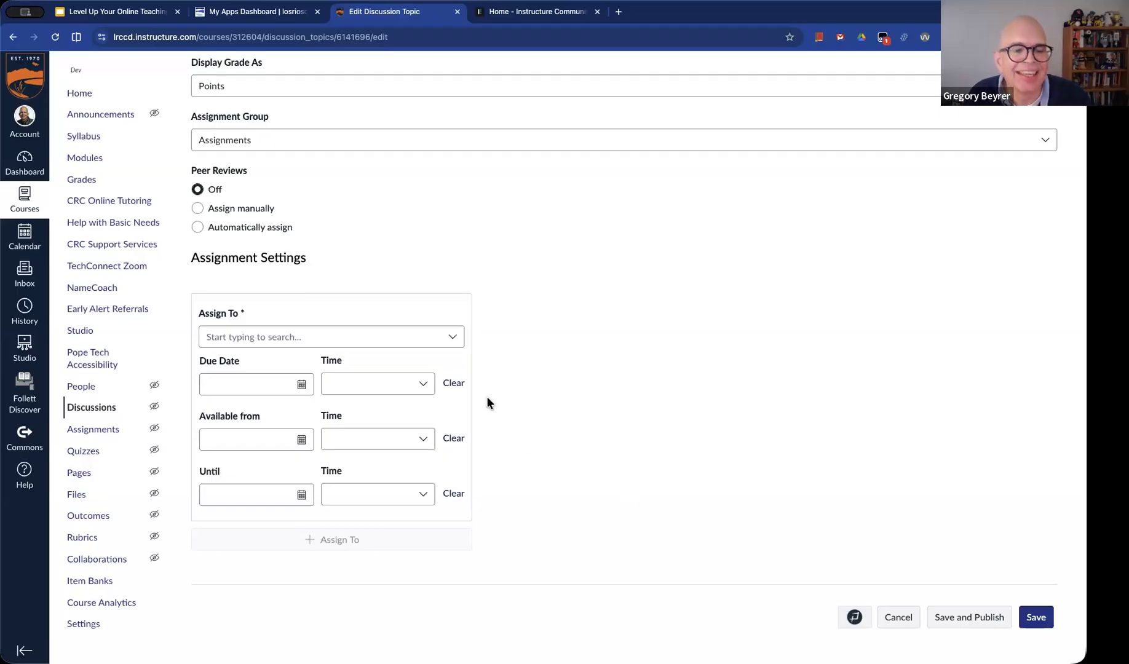
pyautogui.click(452, 340)
pyautogui.scroll(-3, 390, 424)
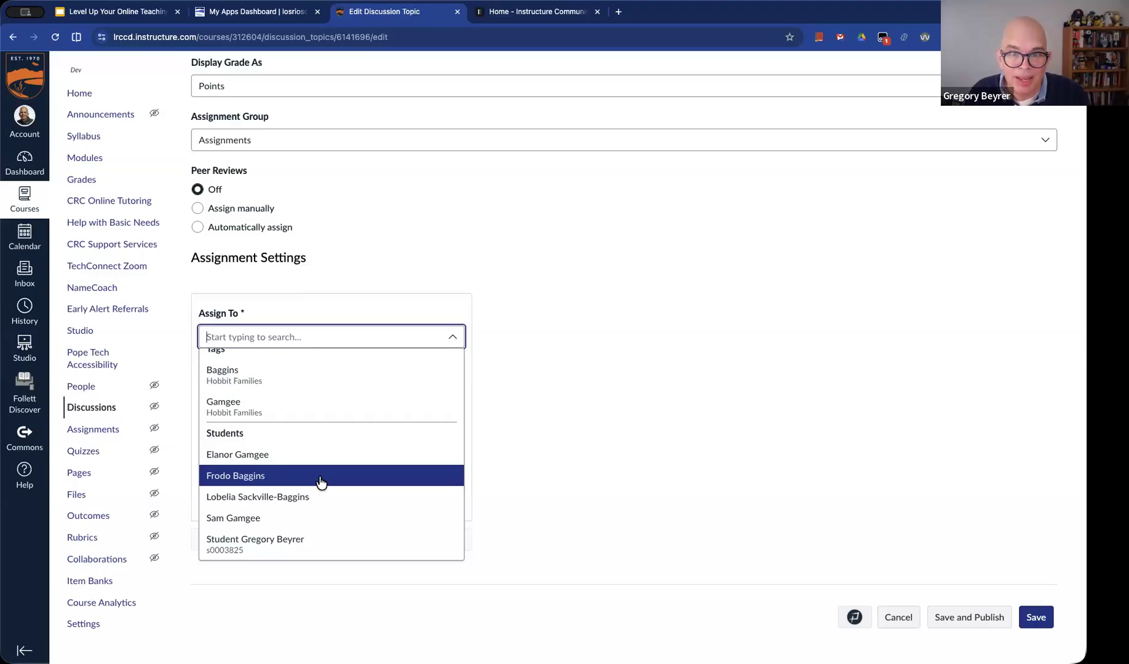
pyautogui.scroll(2, 319, 479)
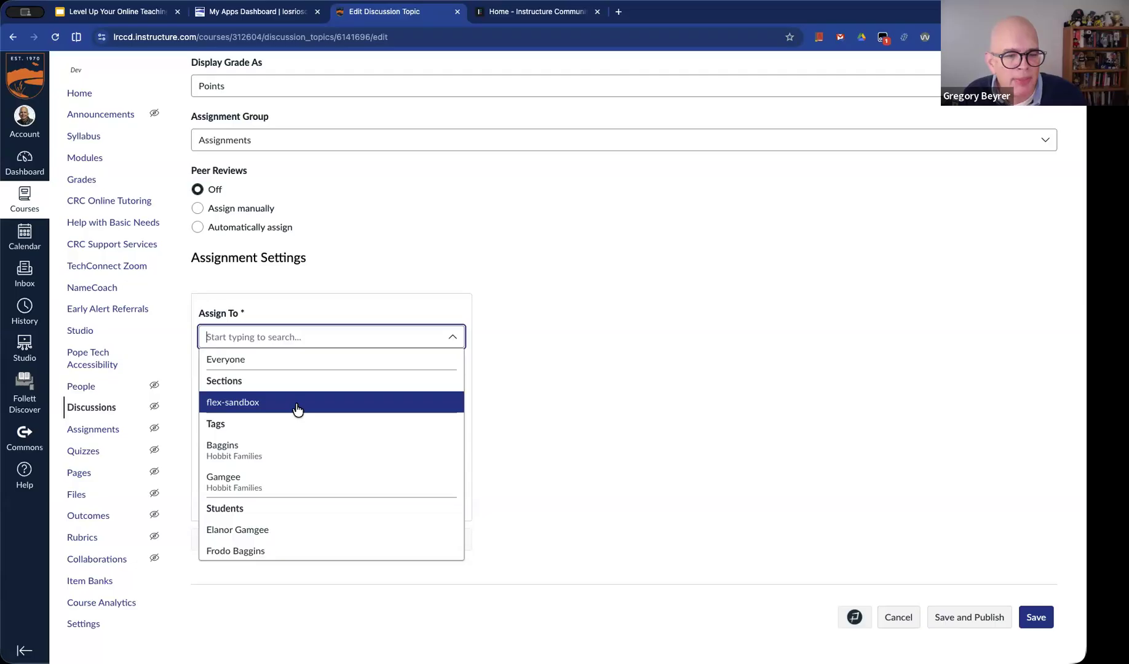
pyautogui.click(286, 475)
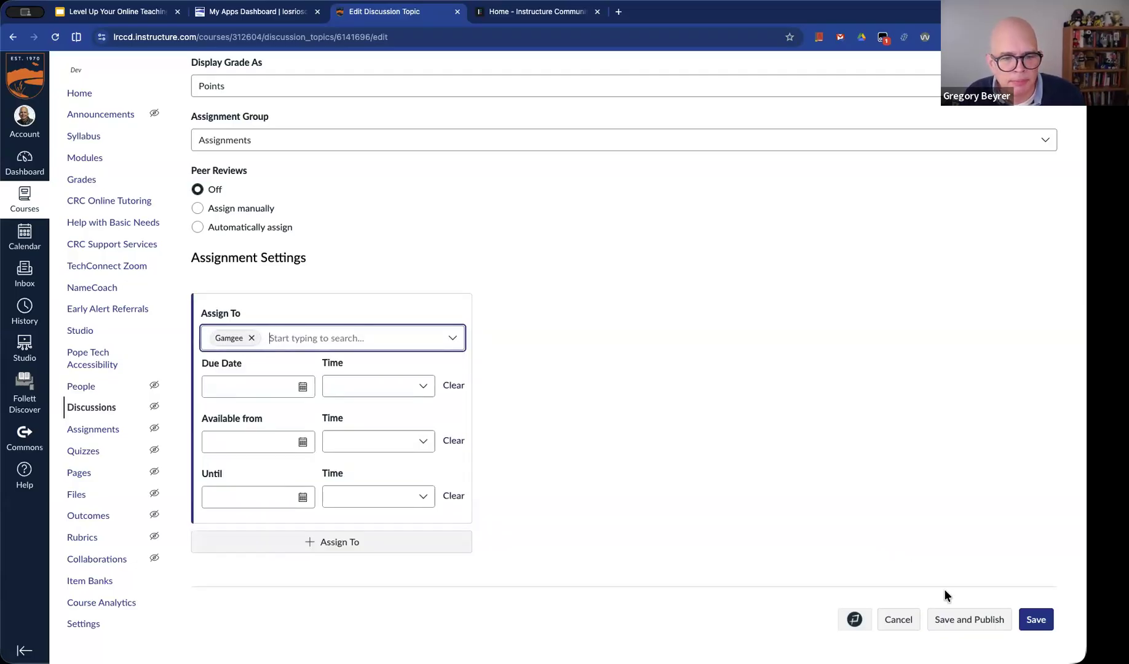
pyautogui.click(979, 617)
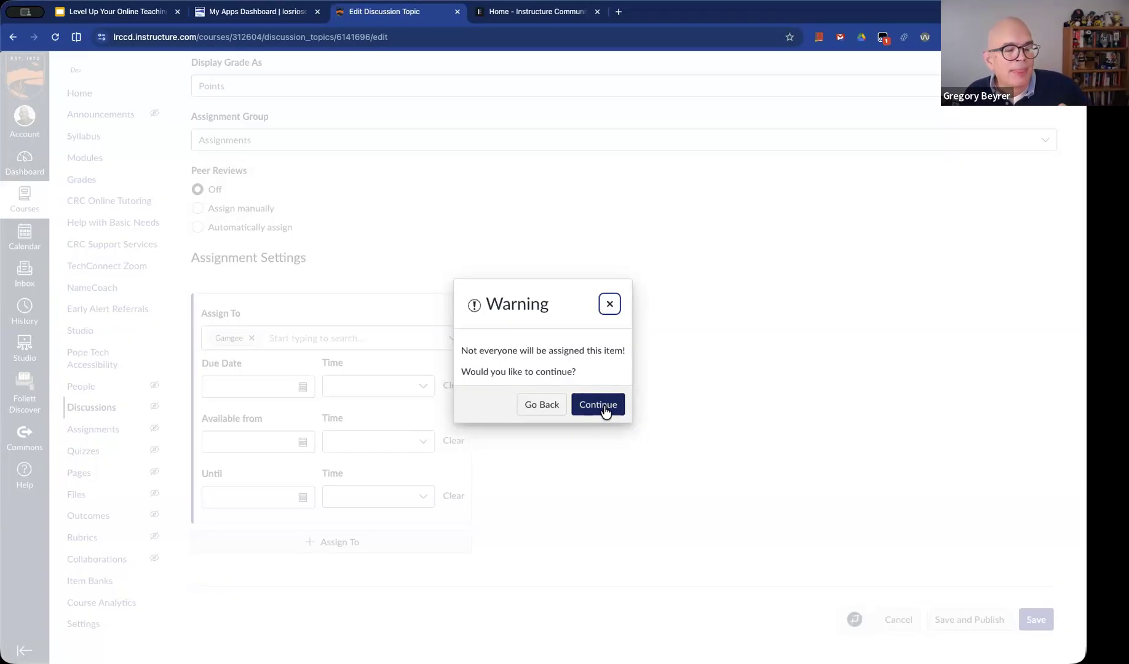
pyautogui.click(599, 406)
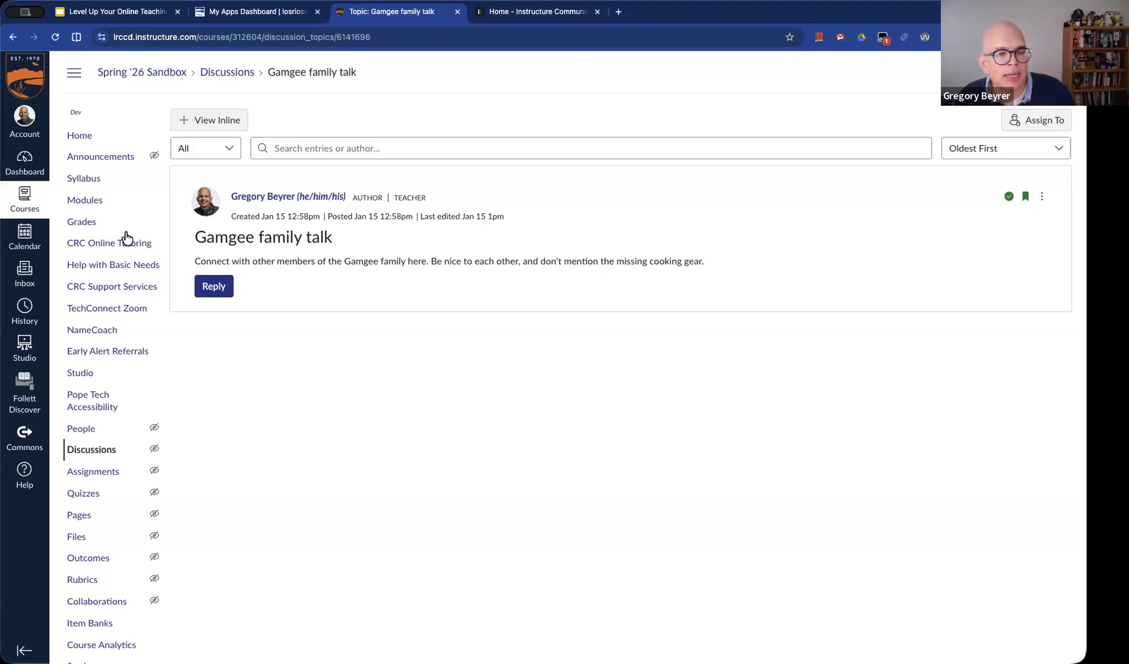
# Open the course gradebook and examine which students can be graded for the Baggins and Gamgee discussions
pyautogui.click(83, 227)
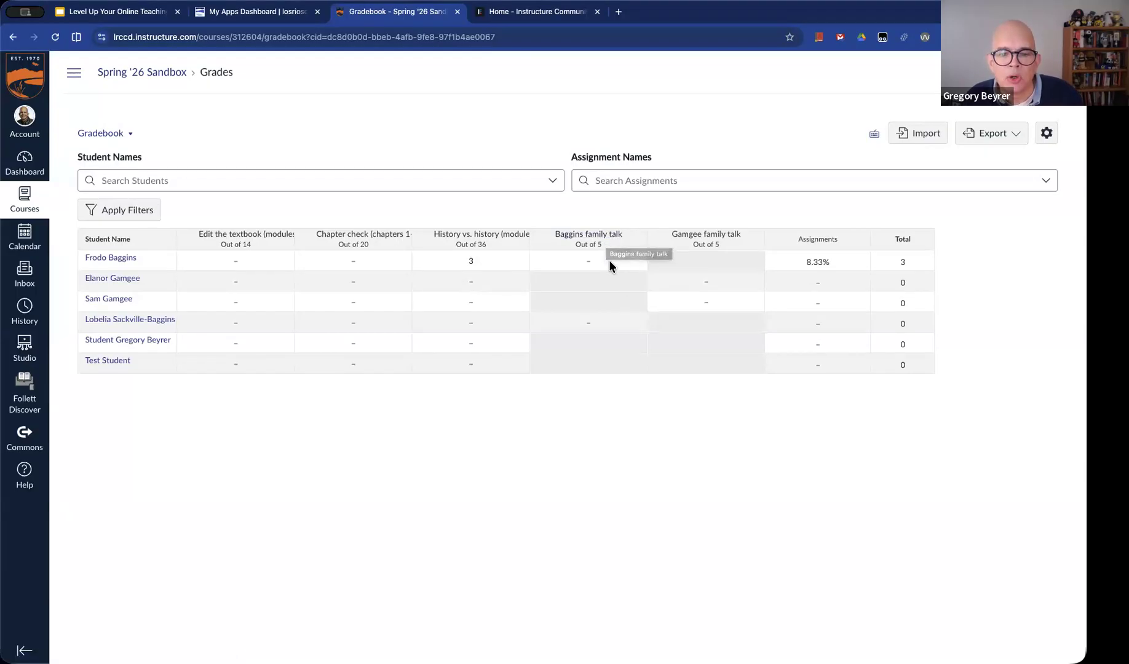
pyautogui.click(598, 280)
pyautogui.click(597, 302)
pyautogui.click(597, 283)
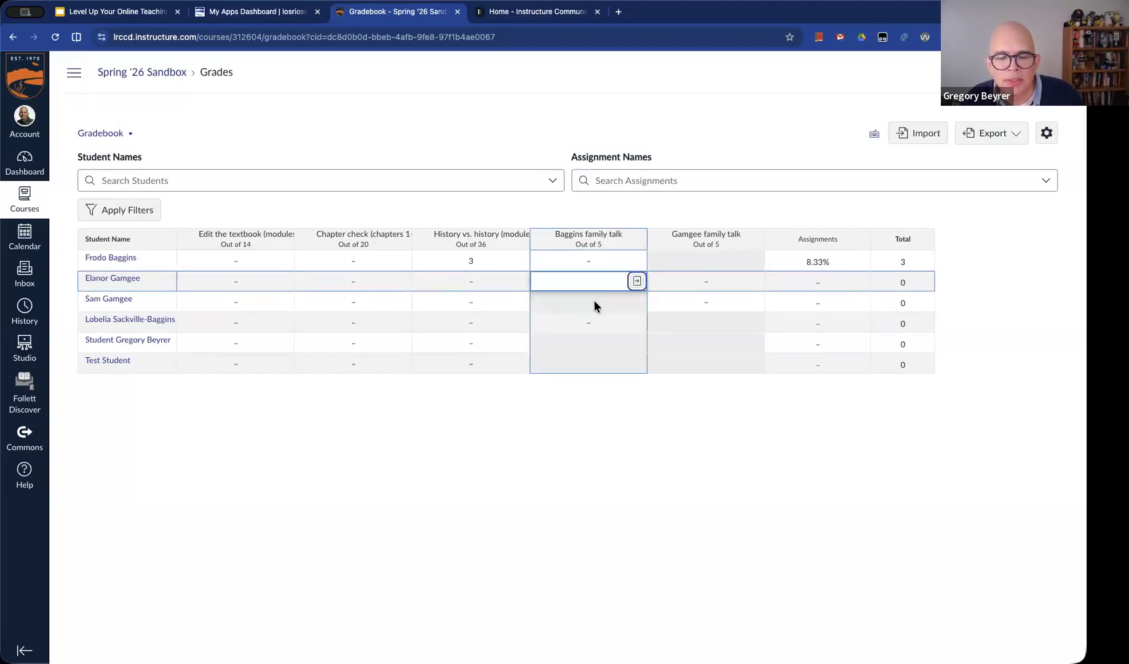
pyautogui.click(650, 228)
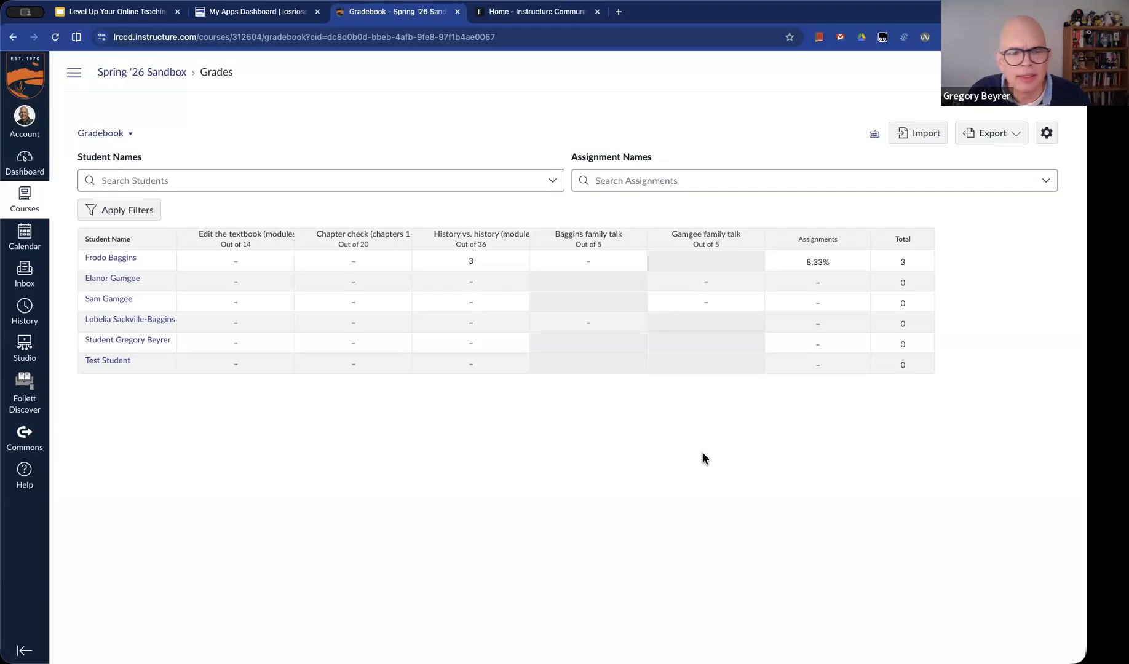
# Switch to the Google Slides presentation and advance to the Differentiation Tags slide
pyautogui.click(119, 12)
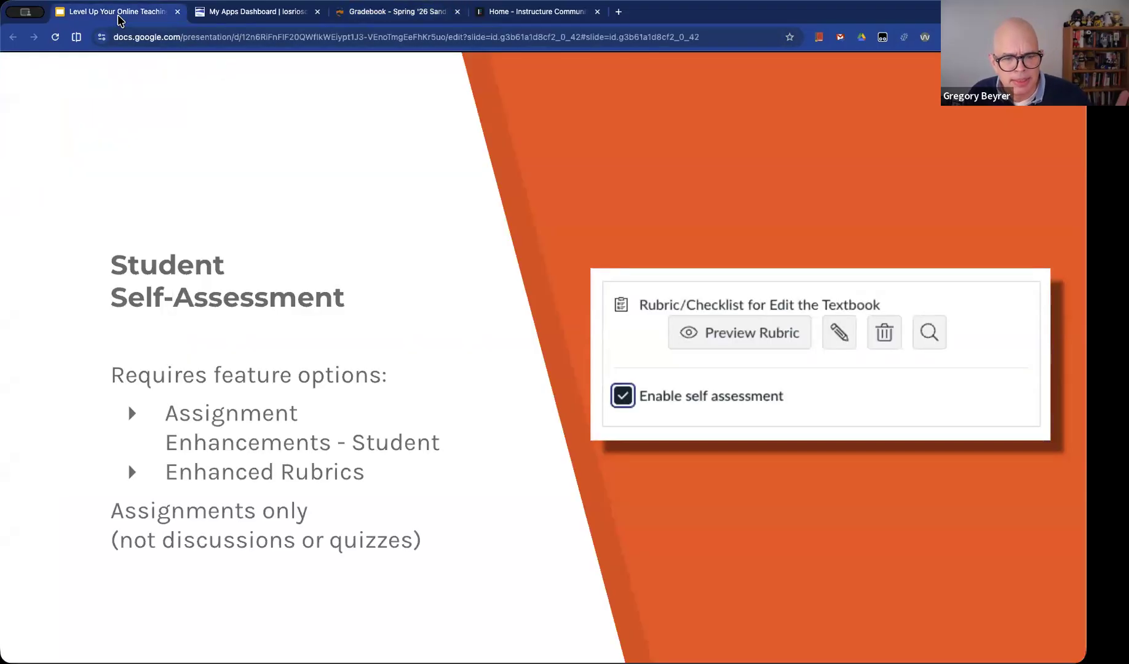
pyautogui.press('Right')
pyautogui.press('Right')
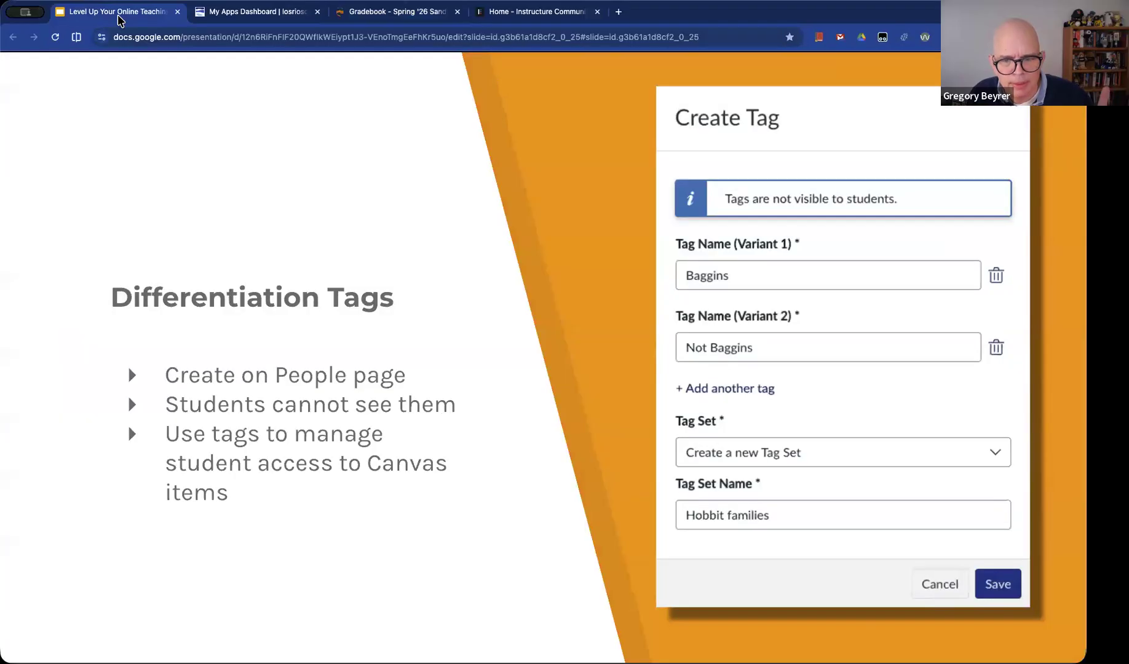
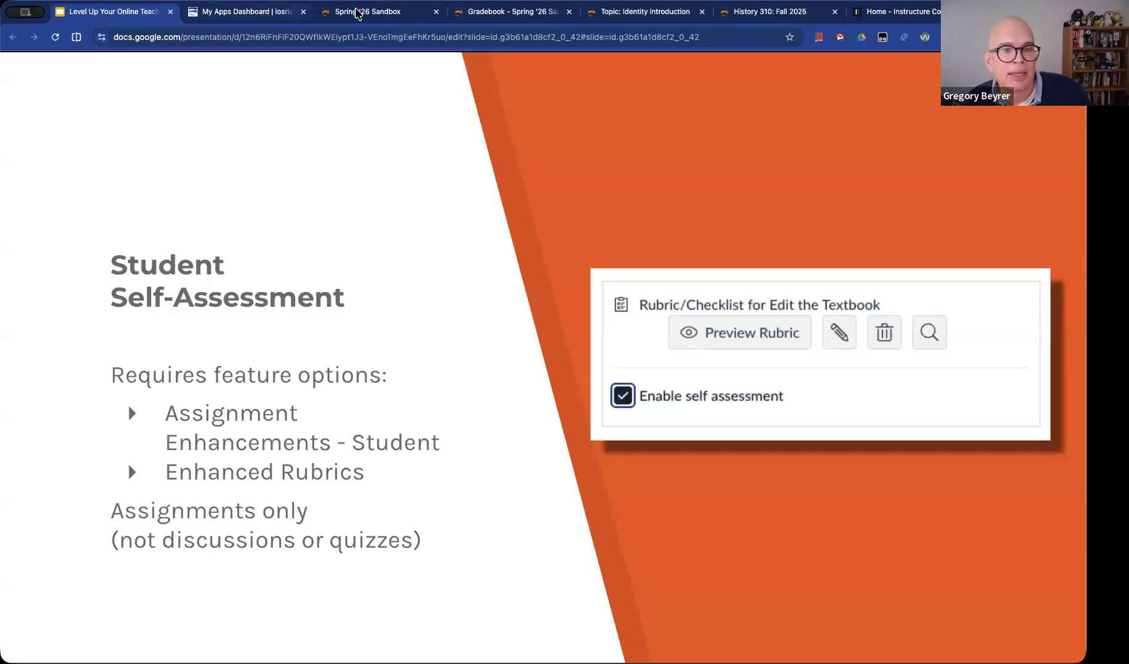
# Switch to the Spring '26 Sandbox course, open the Edit the textbook (modules 1 & 2) assignment and highlight the file-upload option in its instructions
pyautogui.click(359, 12)
pyautogui.click(92, 202)
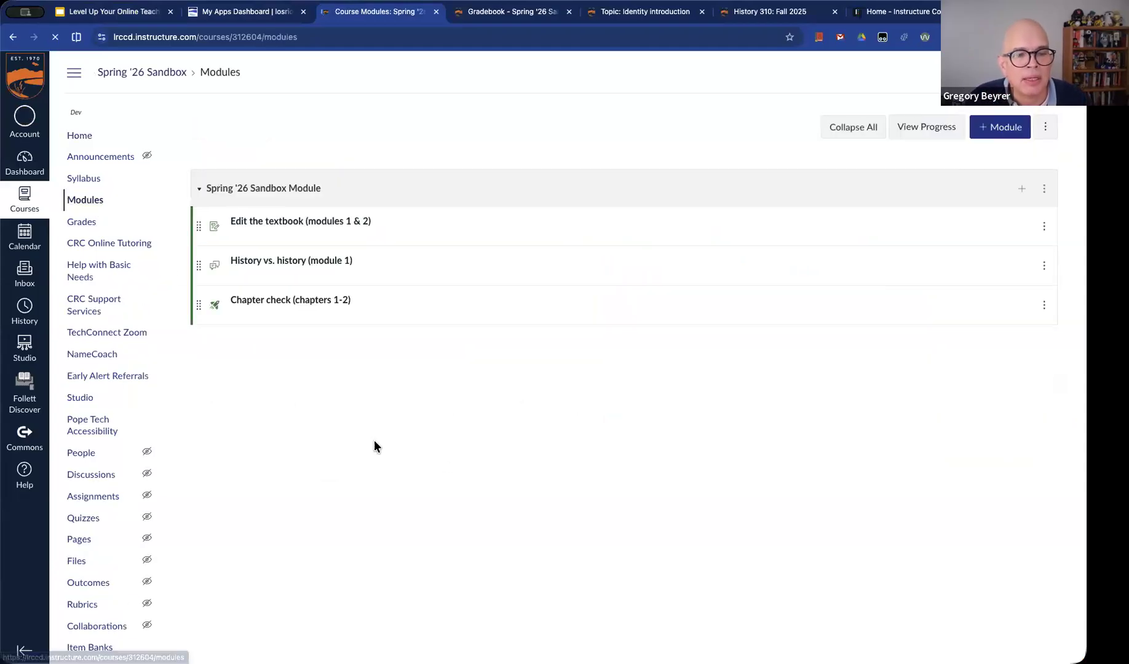
pyautogui.click(344, 227)
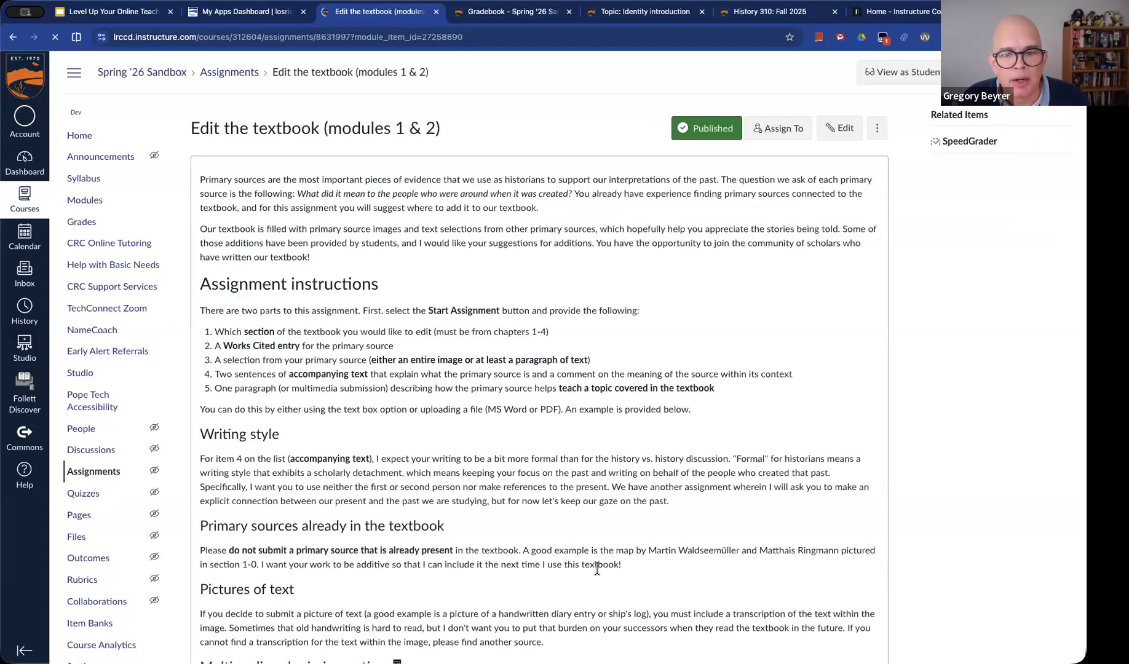
pyautogui.scroll(-5, 592, 537)
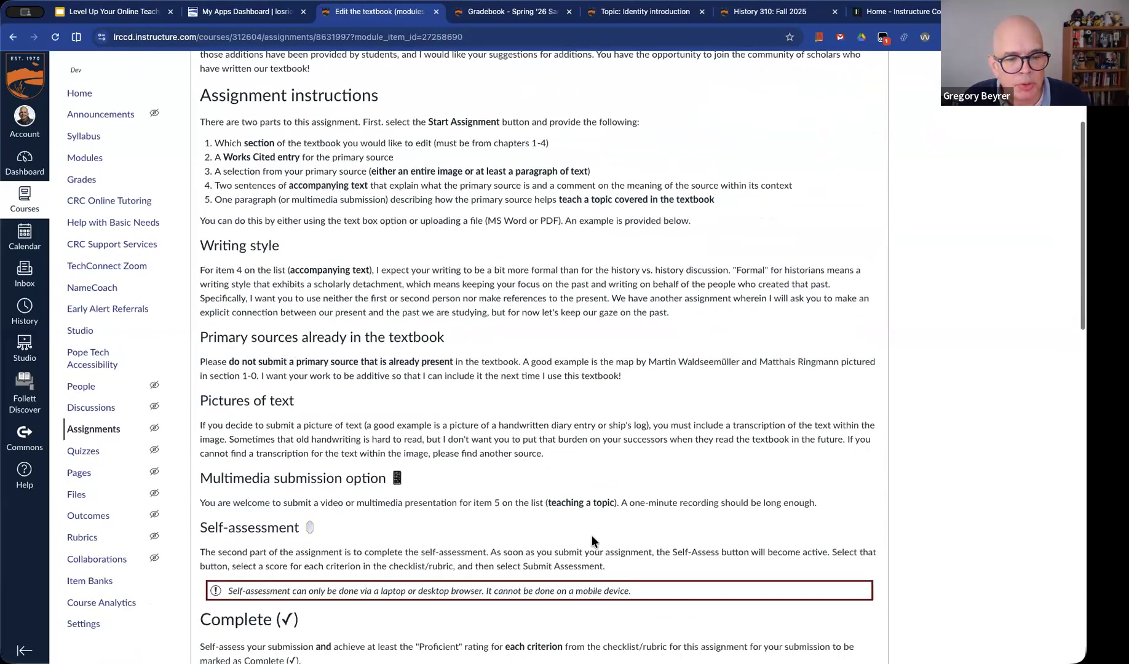
pyautogui.scroll(-1, 592, 536)
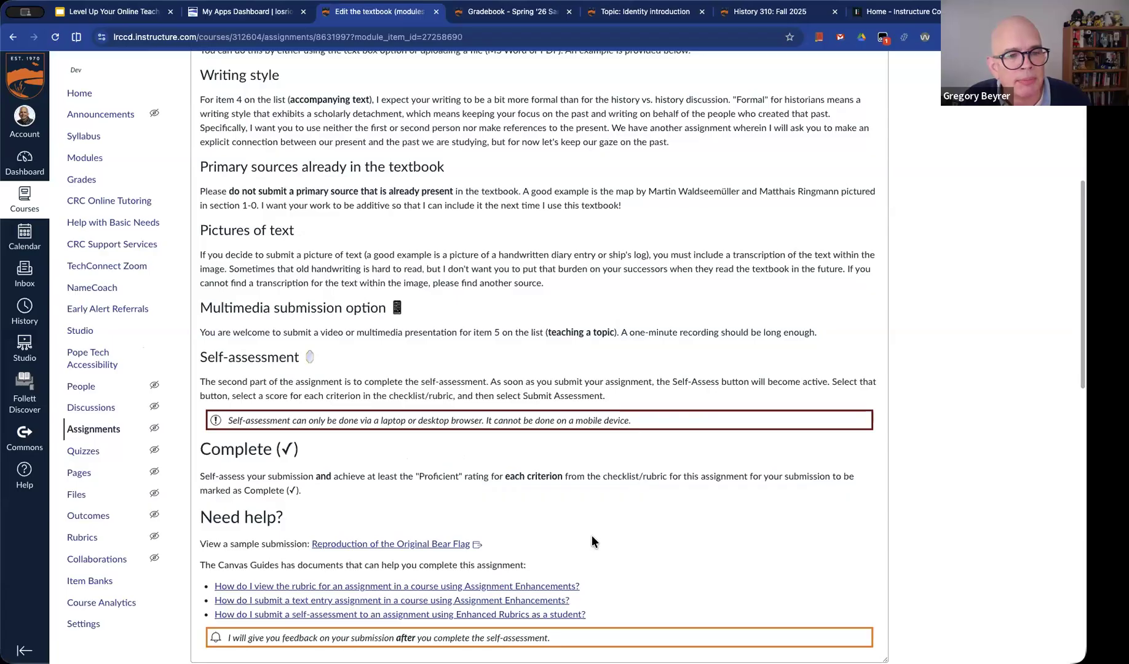
pyautogui.scroll(2, 449, 456)
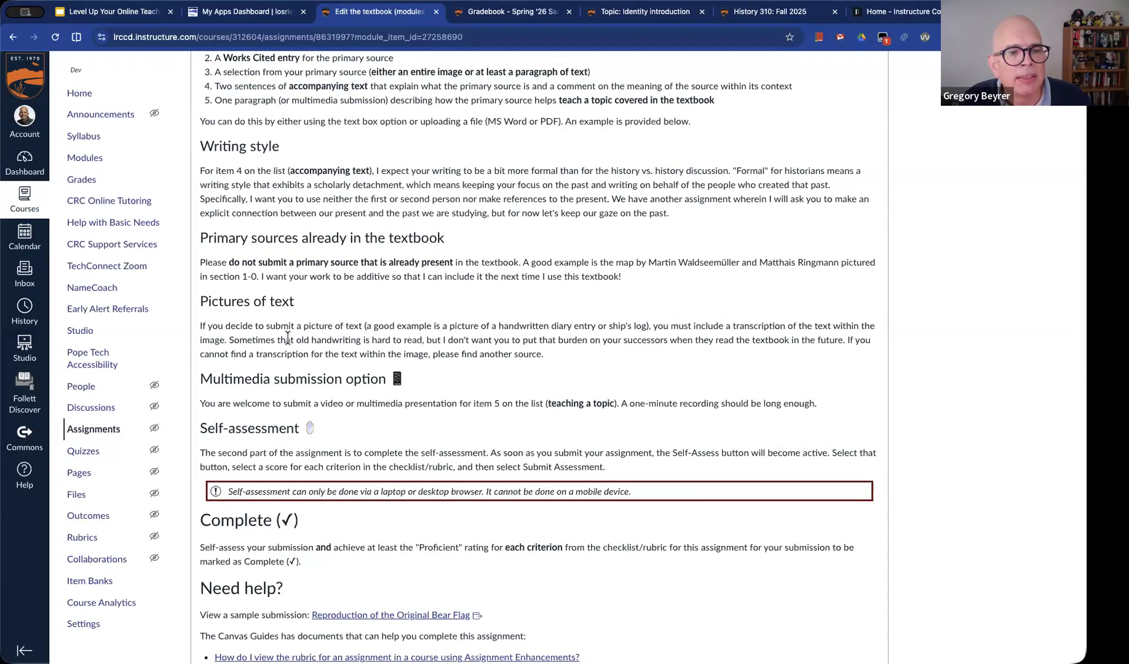
pyautogui.scroll(1, 287, 337)
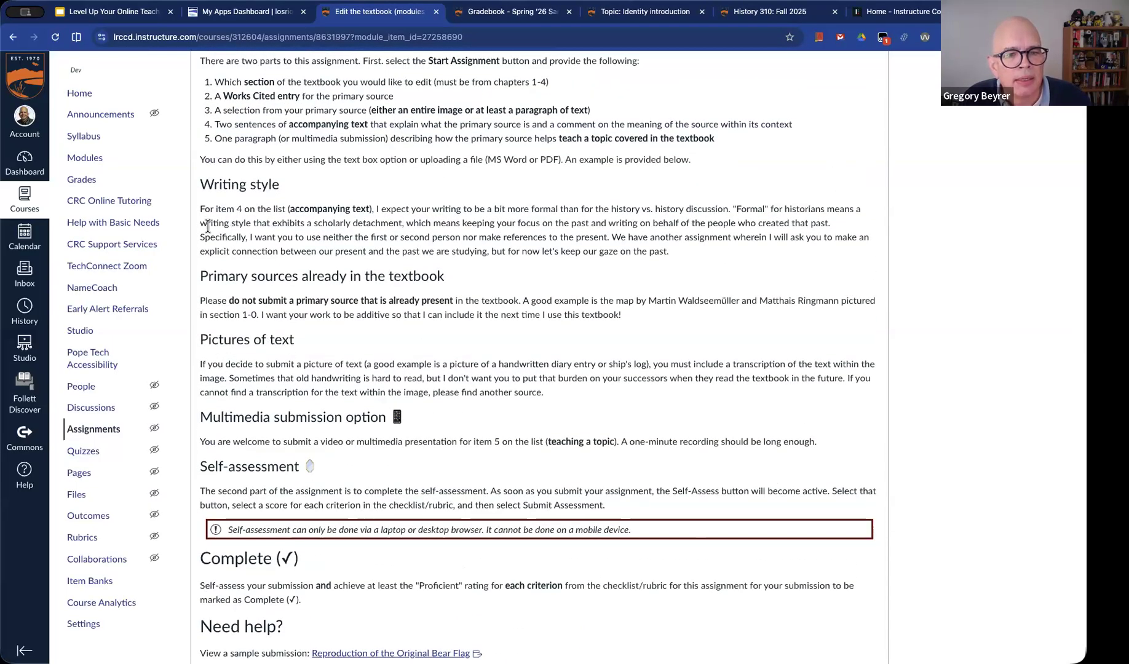
pyautogui.moveTo(424, 161); pyautogui.dragTo(565, 161)
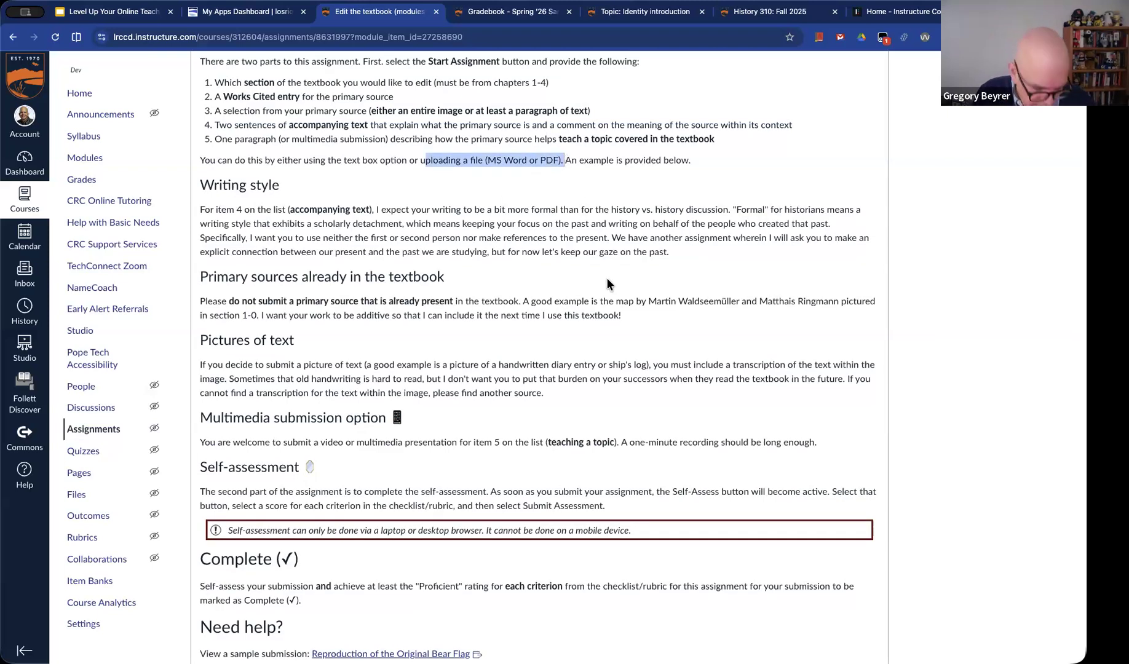
# Highlight the Multimedia submission option and Self-assessment headings in the assignment instructions
pyautogui.scroll(-3, 611, 274)
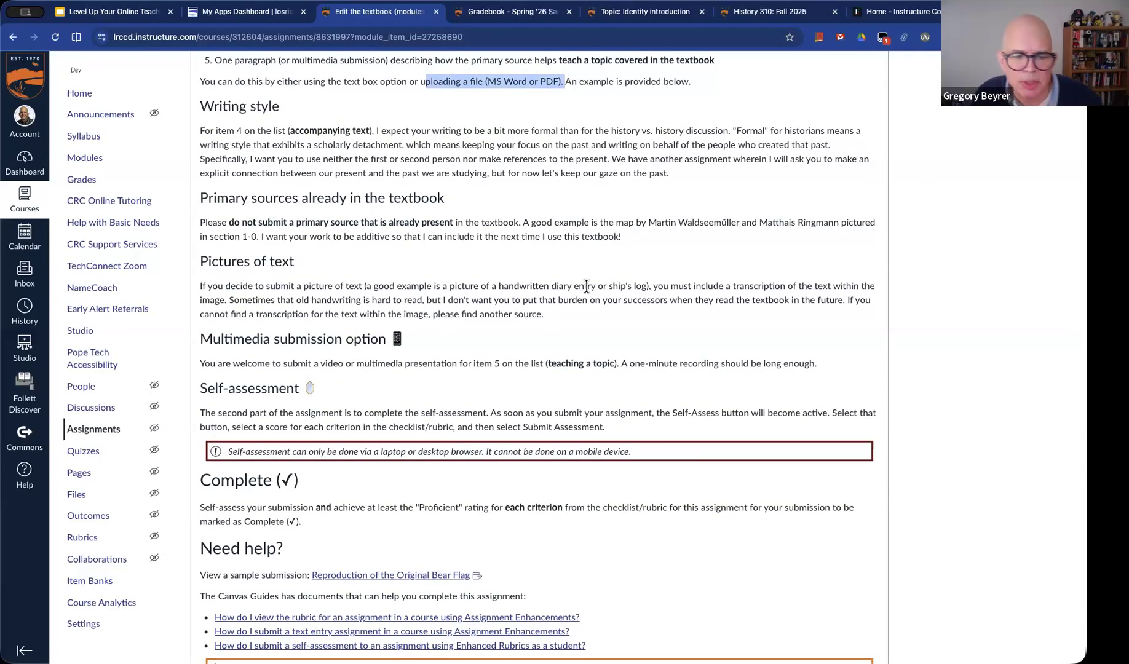
pyautogui.scroll(-2, 298, 314)
pyautogui.scroll(-2, 298, 314)
pyautogui.moveTo(263, 241); pyautogui.dragTo(469, 250)
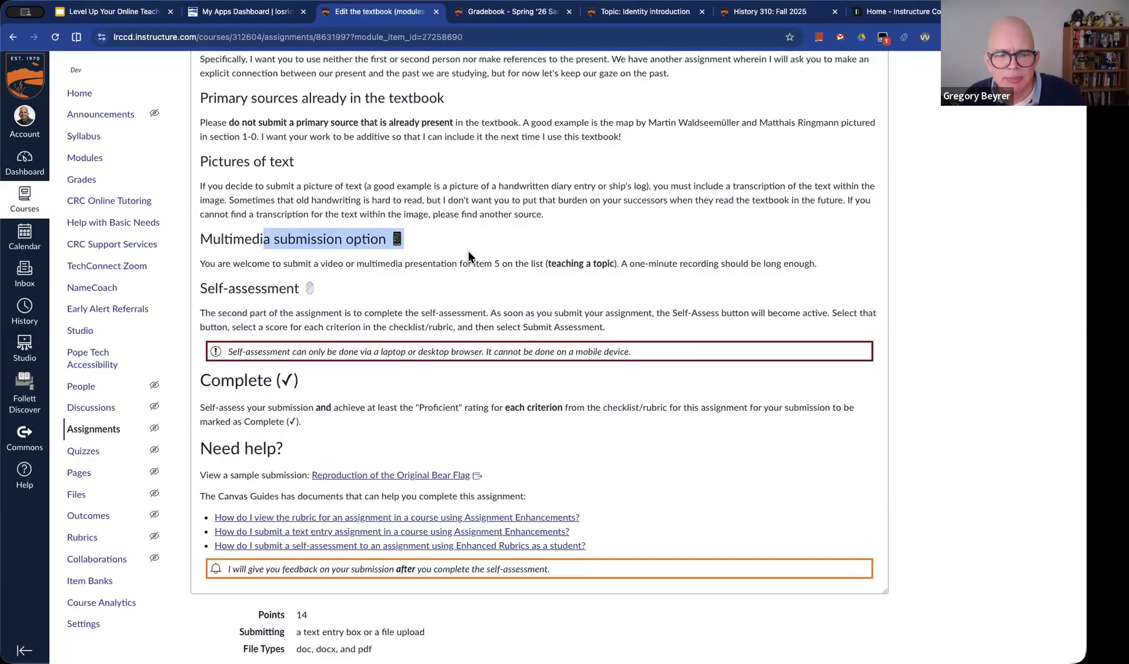
pyautogui.click(471, 274)
pyautogui.moveTo(206, 290); pyautogui.dragTo(300, 289)
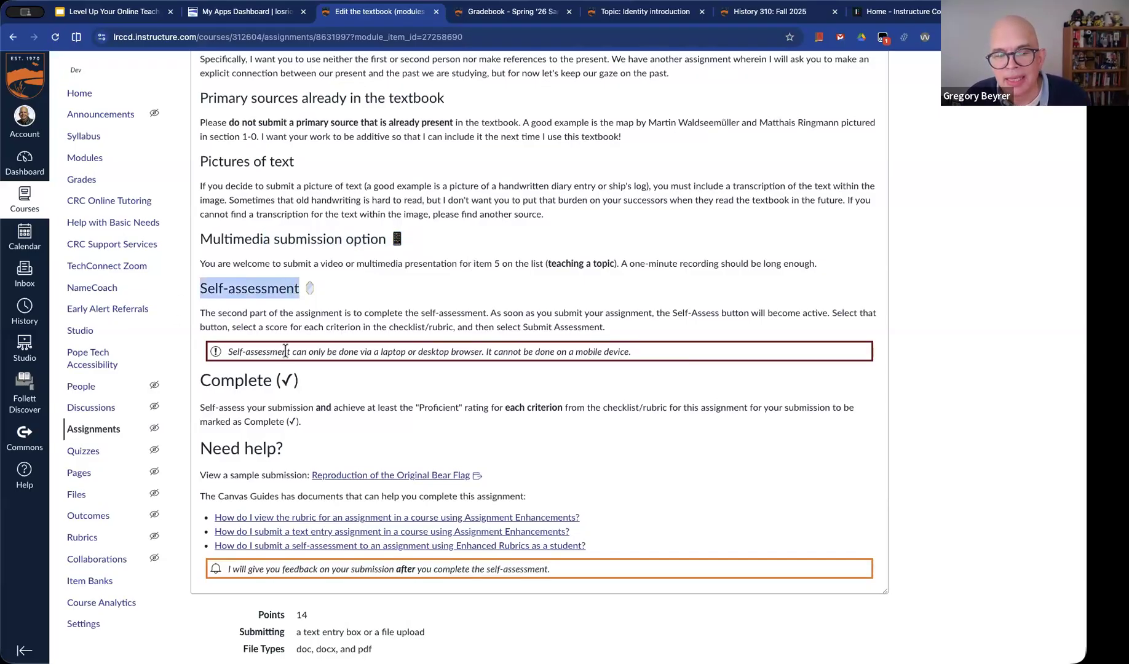
# Highlight the note about laptop or desktop self-assessment and the "Self-assess your submission" requirement under Complete
pyautogui.scroll(-1, 393, 382)
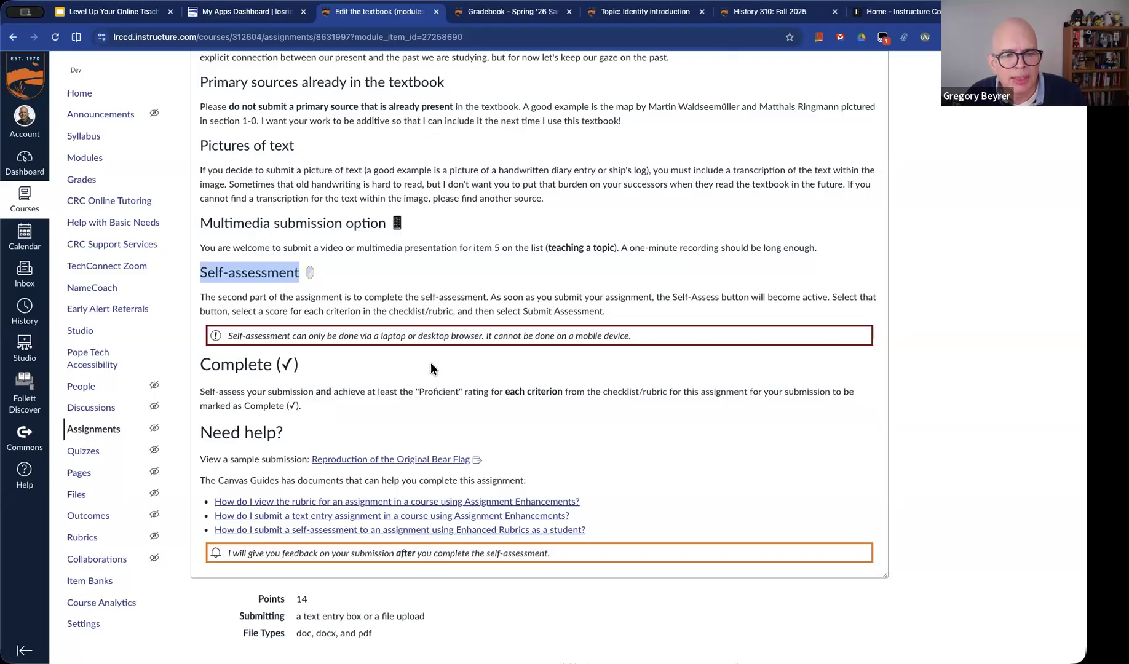
pyautogui.click(397, 367)
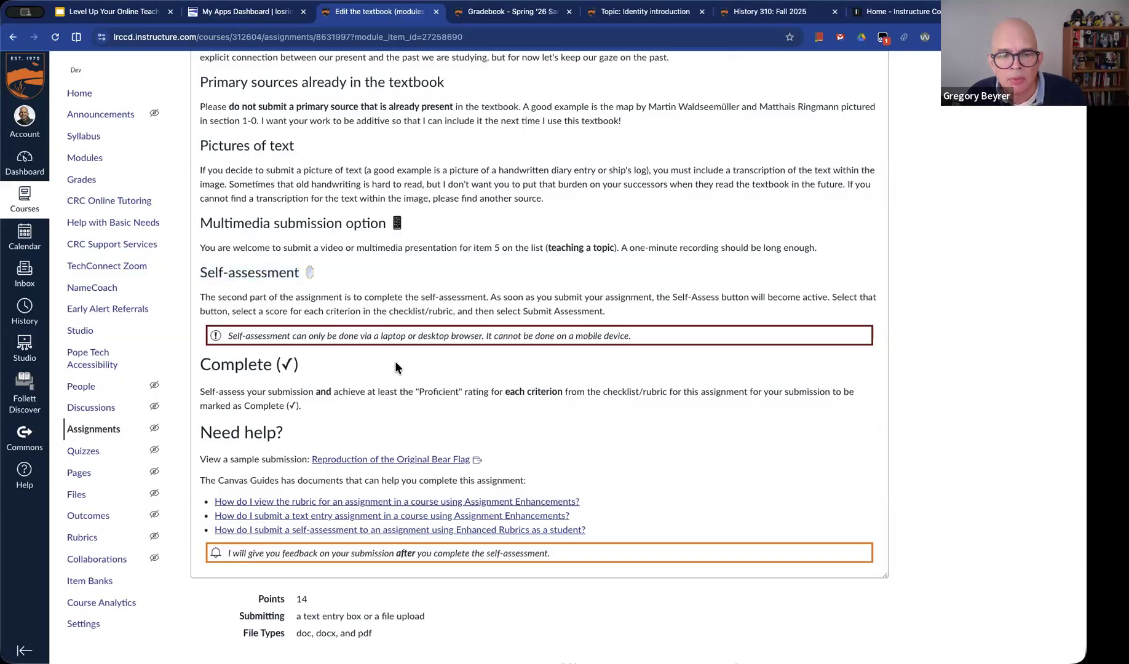
pyautogui.moveTo(227, 340); pyautogui.dragTo(643, 343)
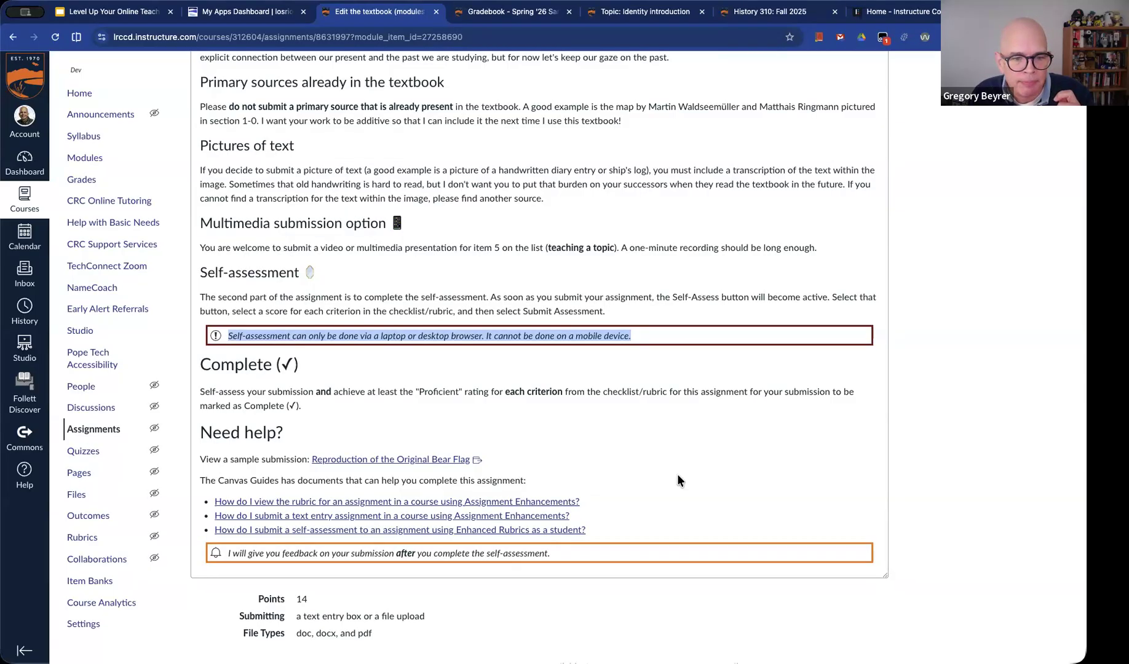
pyautogui.click(167, 332)
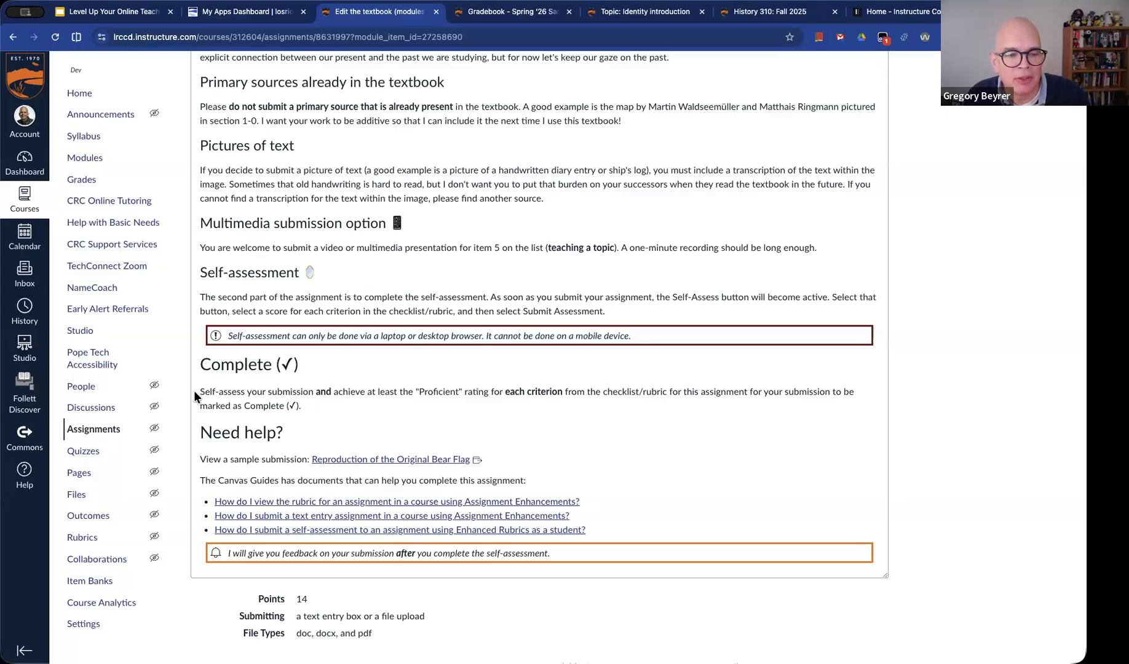
pyautogui.moveTo(200, 394); pyautogui.dragTo(308, 392)
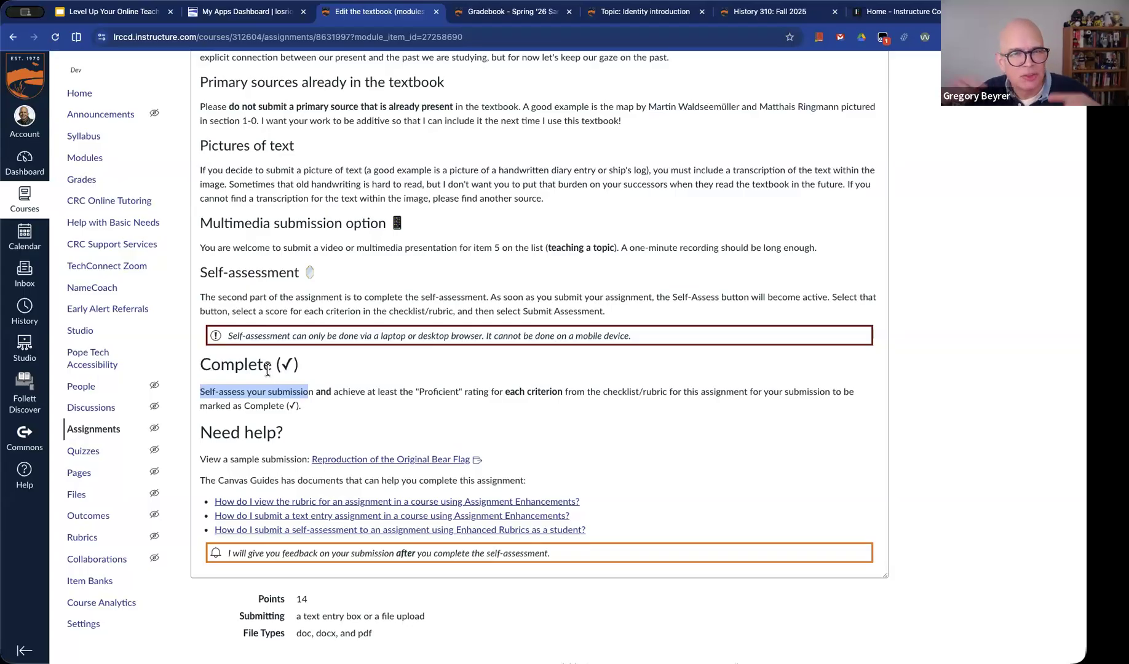
# Open the course settings' feature options and enable Assignment Enhancements - Student
pyautogui.click(104, 624)
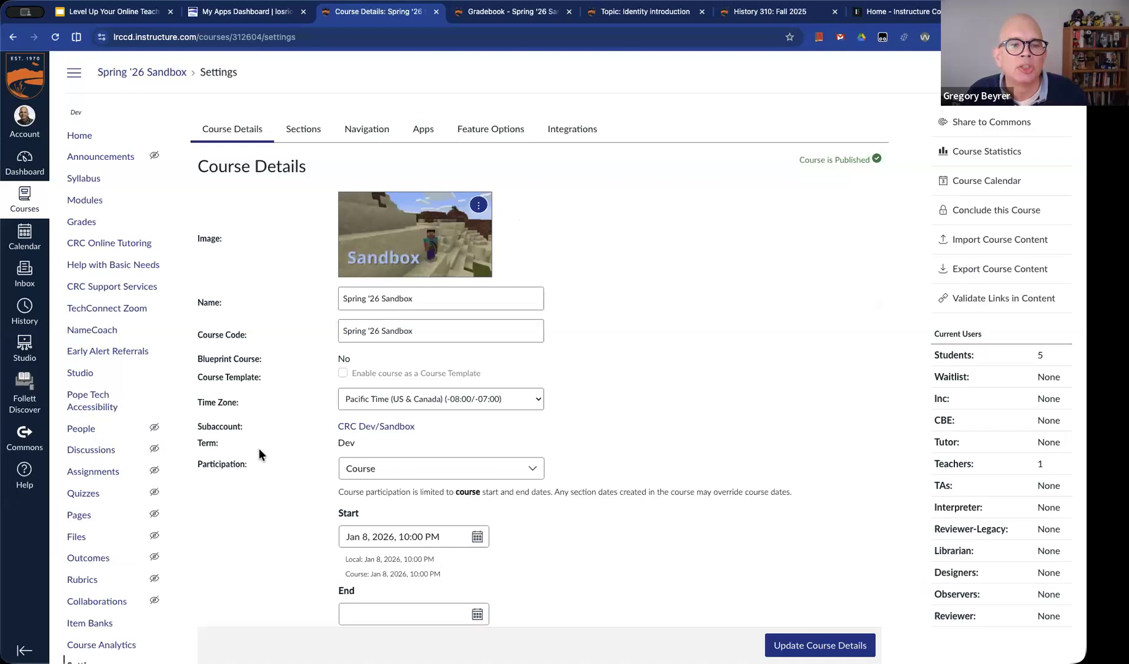
pyautogui.click(488, 130)
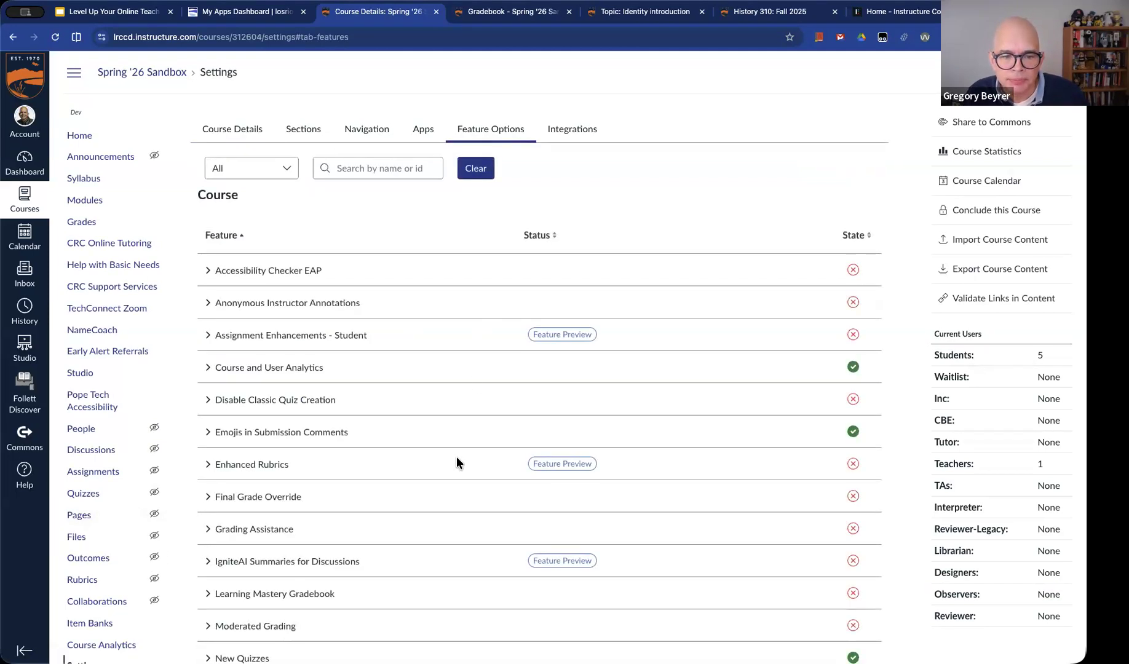
pyautogui.scroll(-2, 456, 458)
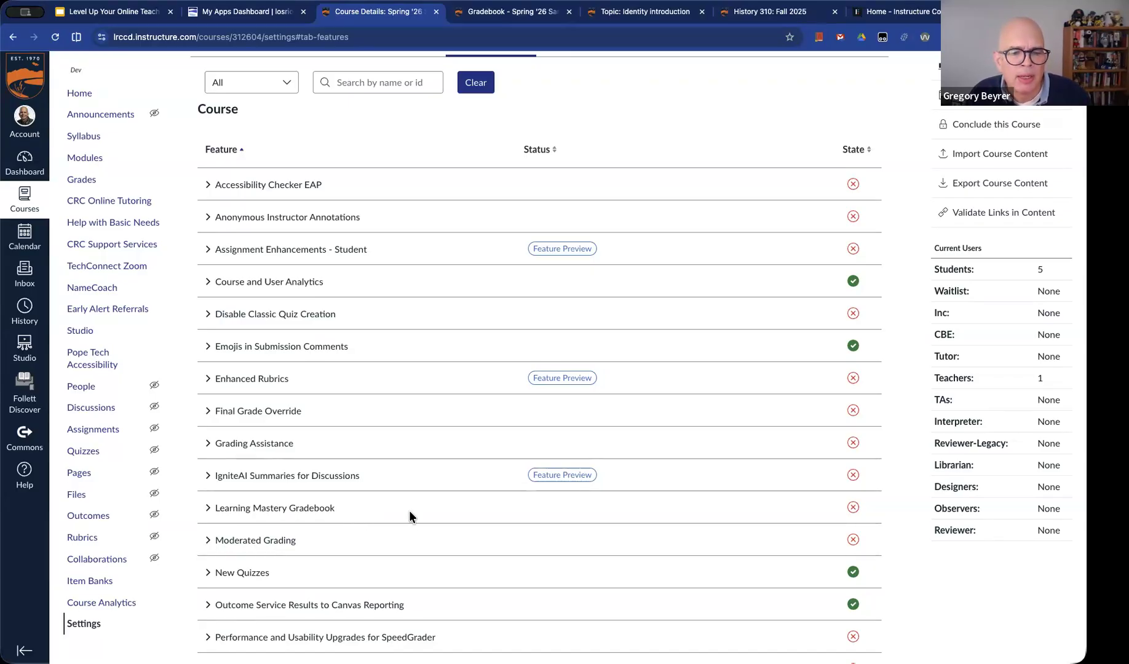
pyautogui.scroll(-1, 409, 511)
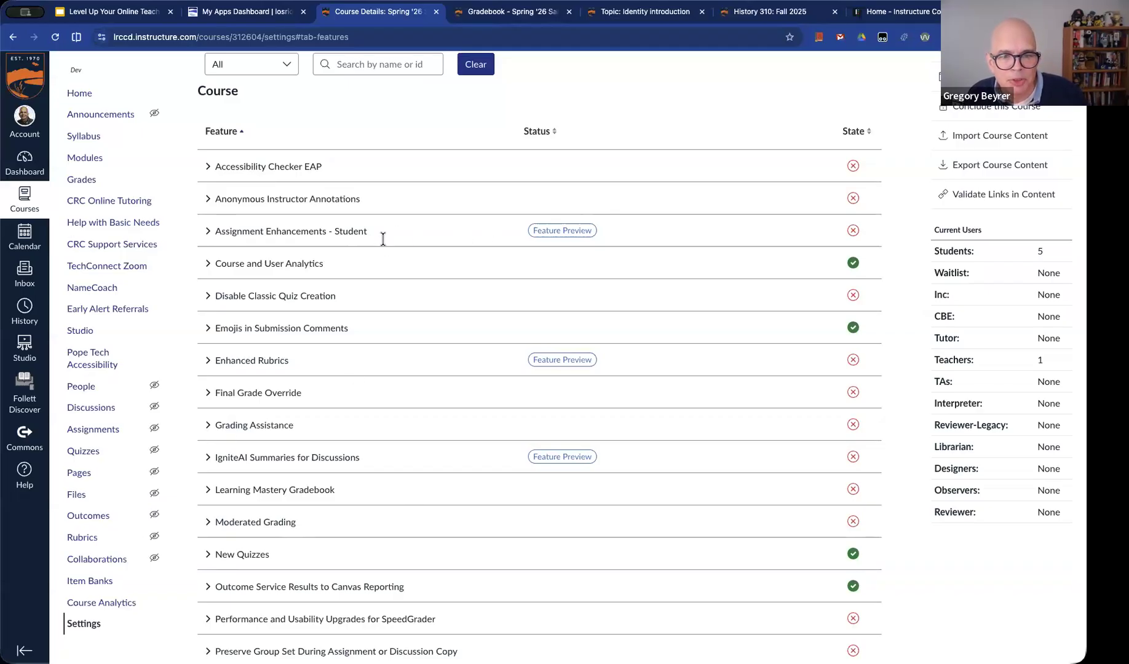
pyautogui.click(851, 232)
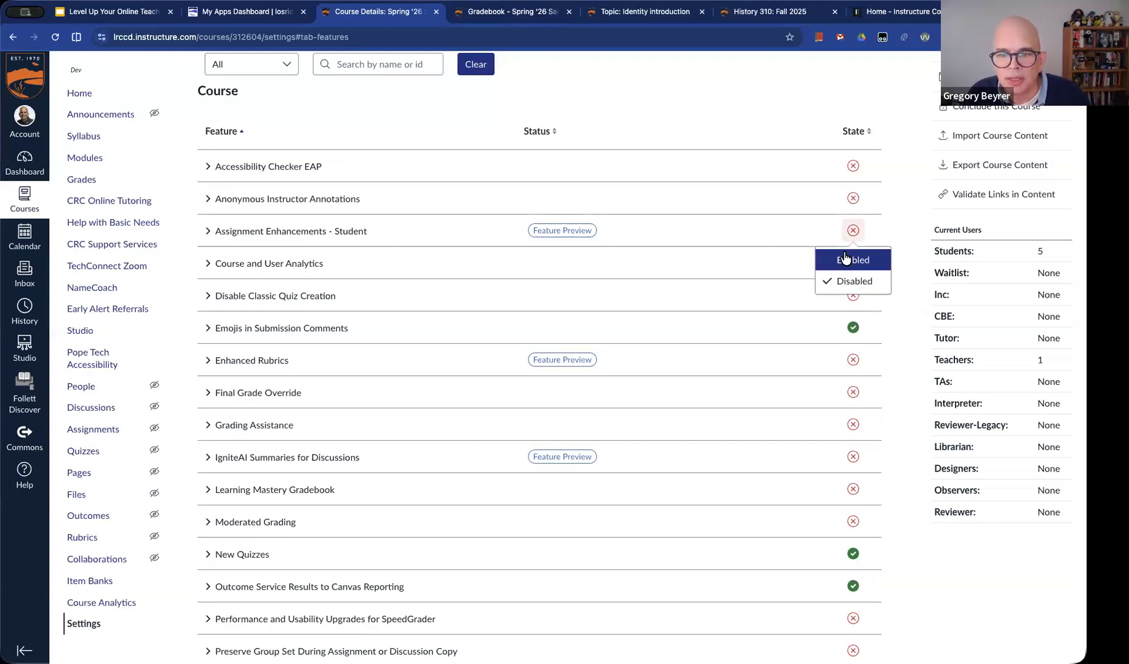
pyautogui.click(856, 254)
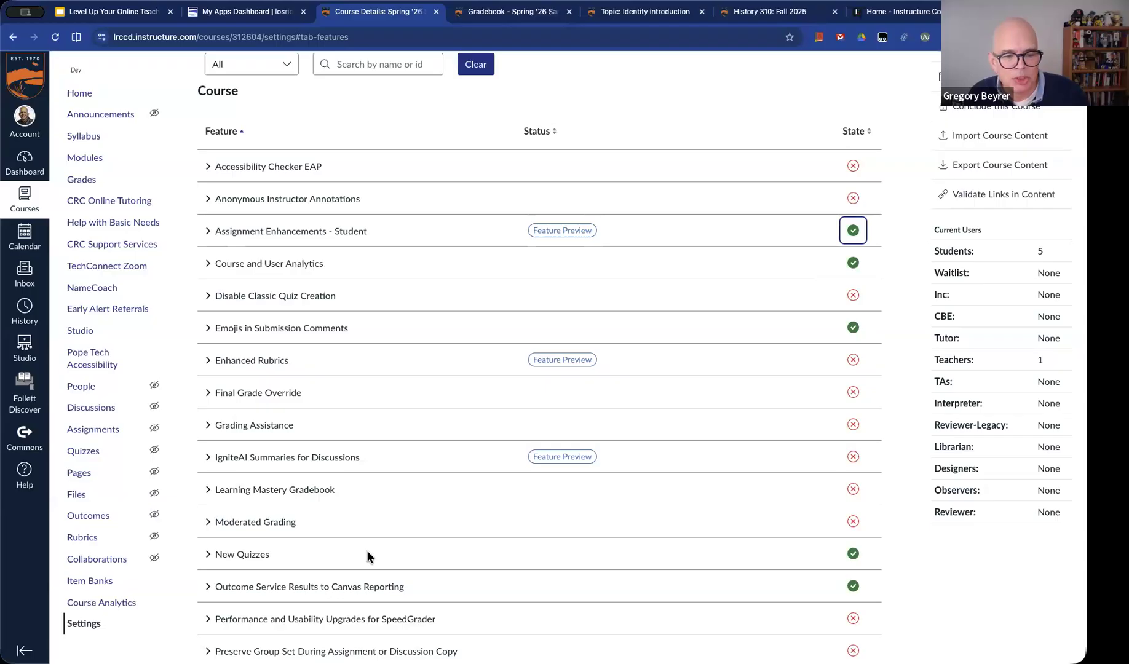
# Enable the Enhanced Rubrics feature option and show the explanation of its Feature Preview label
pyautogui.scroll(-2, 367, 552)
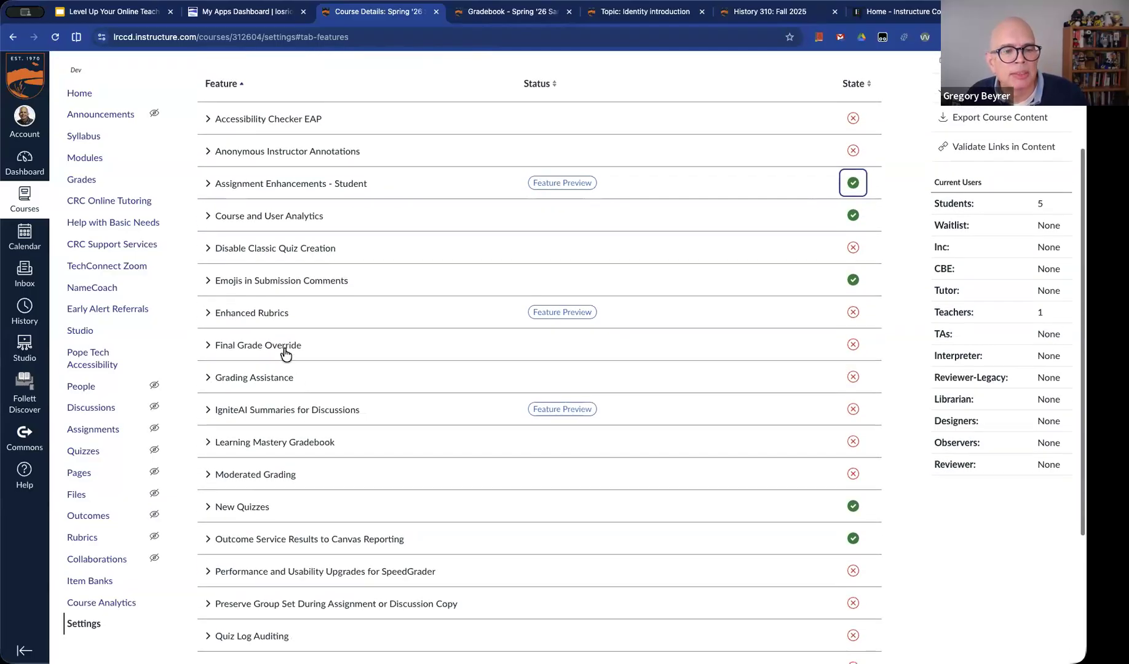
pyautogui.click(852, 315)
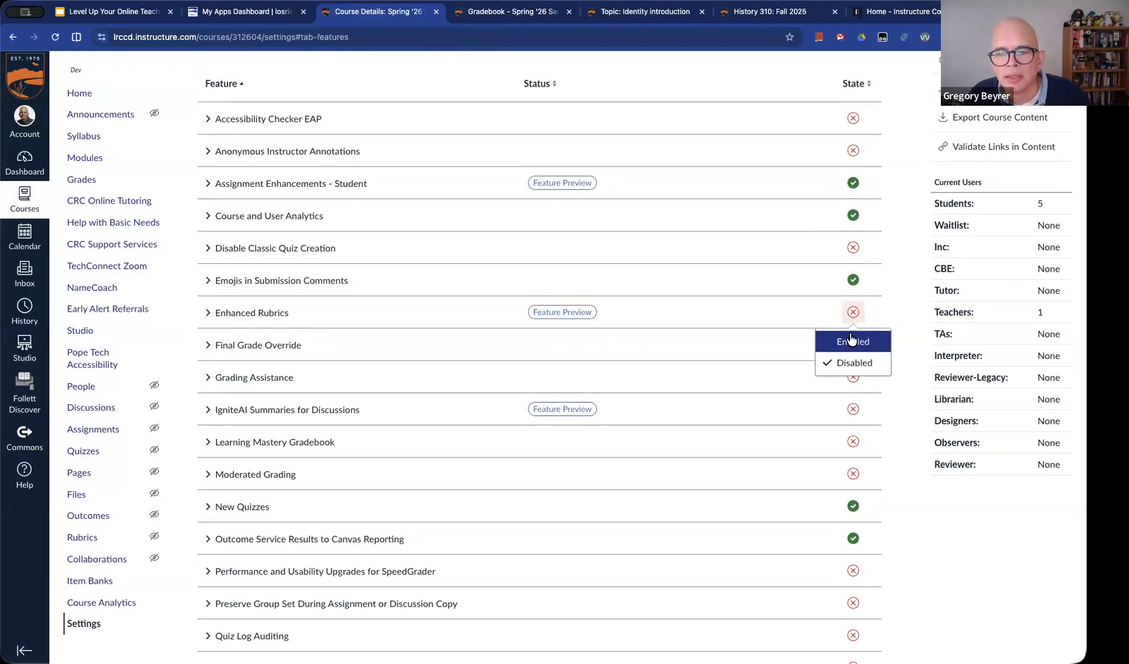
pyautogui.click(851, 340)
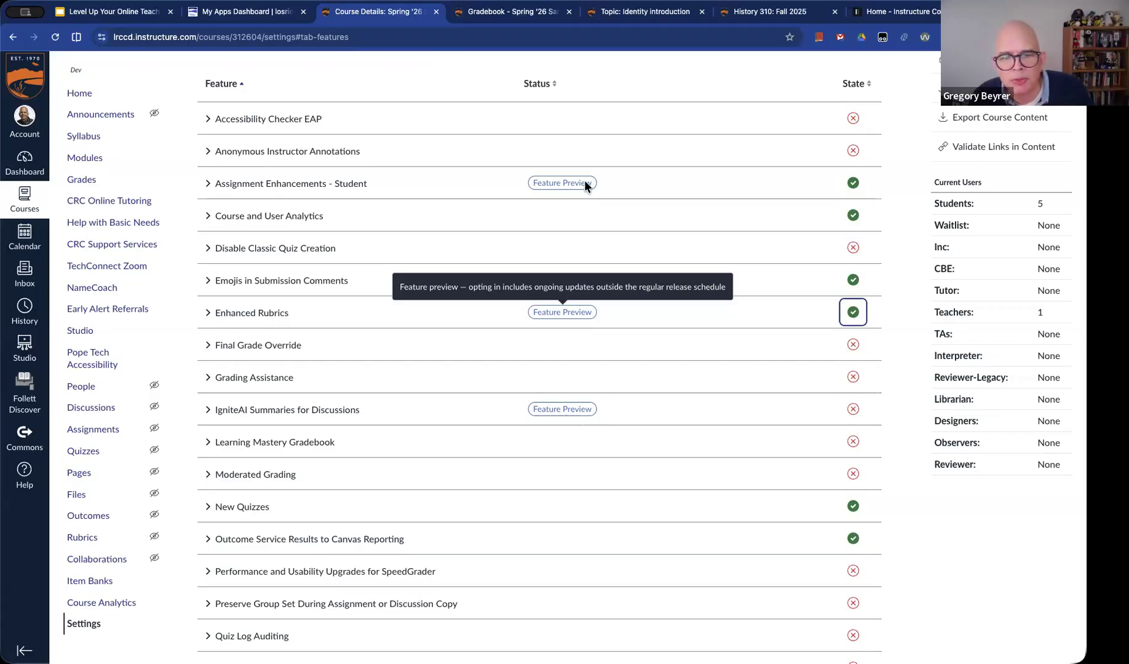
pyautogui.moveTo(589, 315)
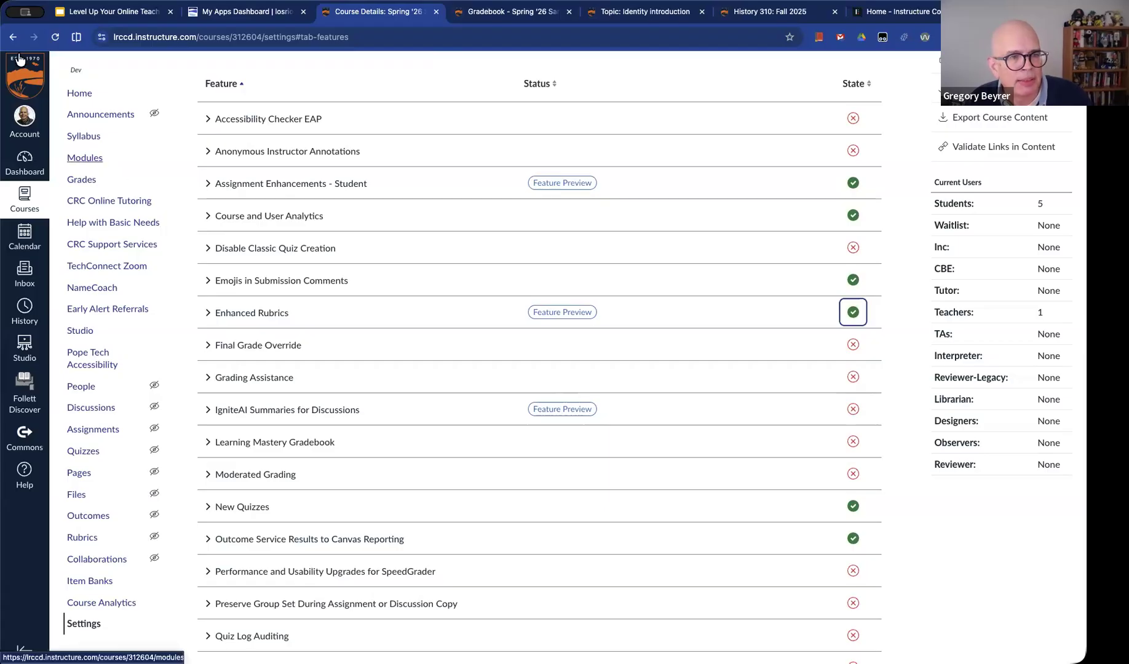
# Return to the Edit the textbook assignment, preview its rubric's criteria and ratings, and close the preview
pyautogui.rightClick(12, 37)
pyautogui.click(67, 79)
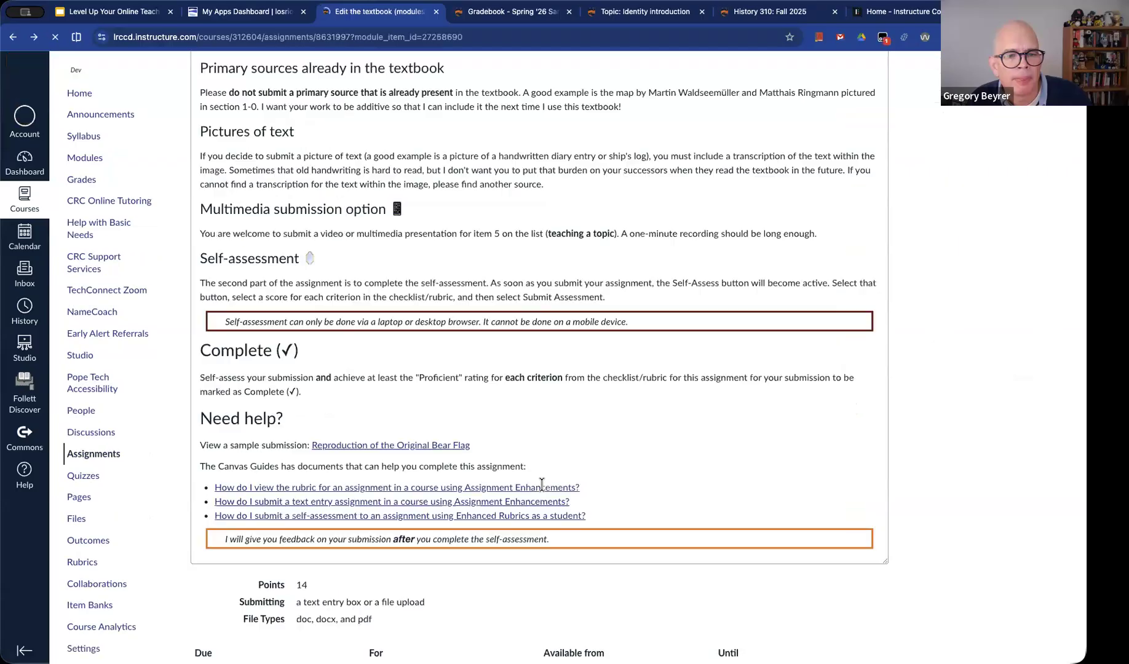
pyautogui.scroll(-4, 561, 527)
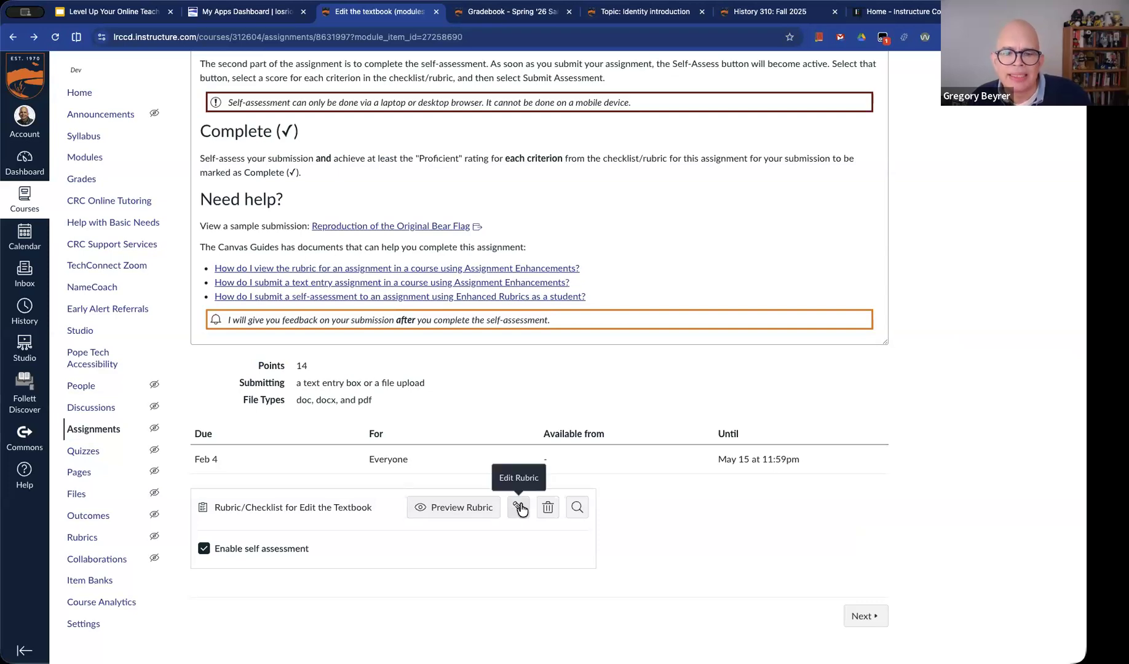
pyautogui.click(461, 509)
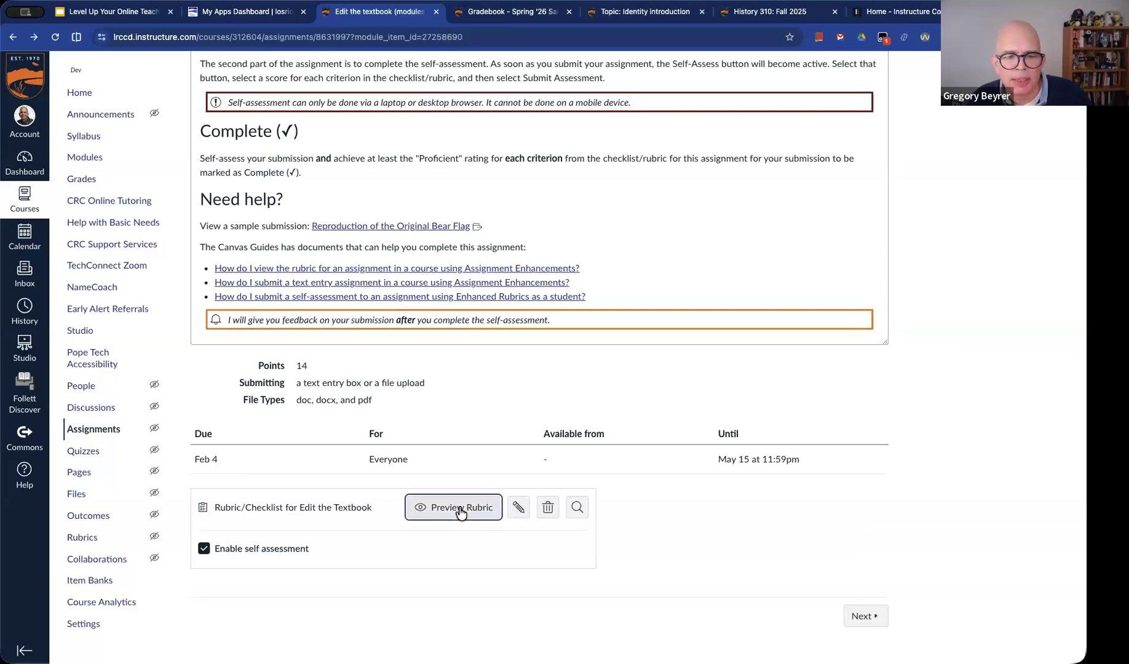
pyautogui.scroll(-1, 611, 505)
pyautogui.scroll(-4, 611, 504)
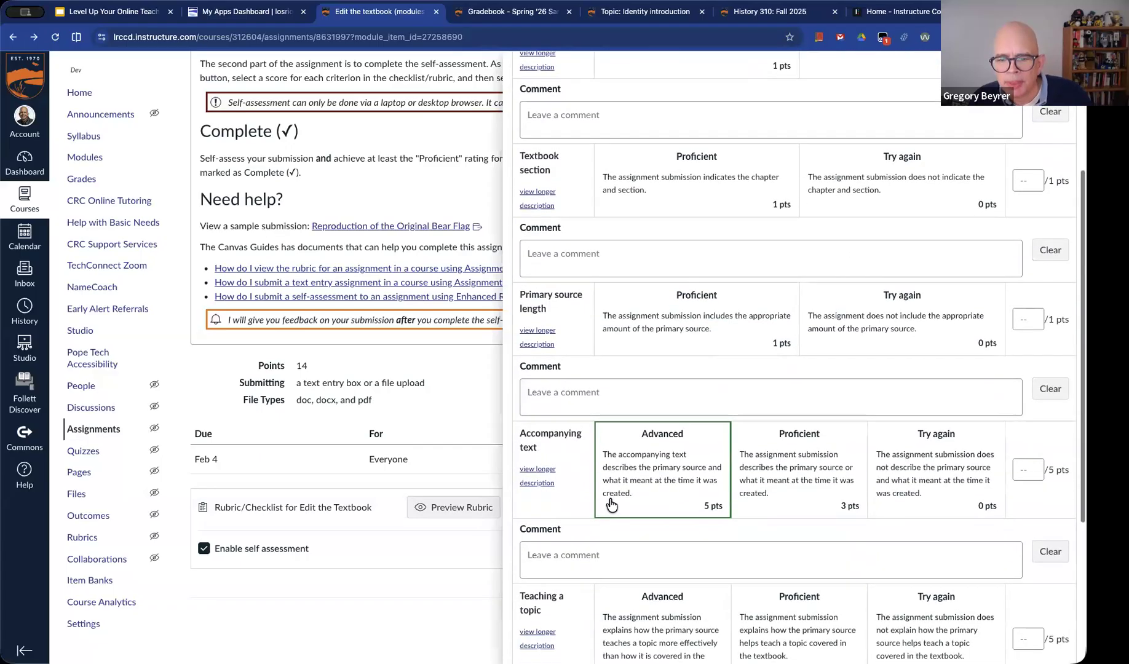
pyautogui.scroll(-1, 610, 498)
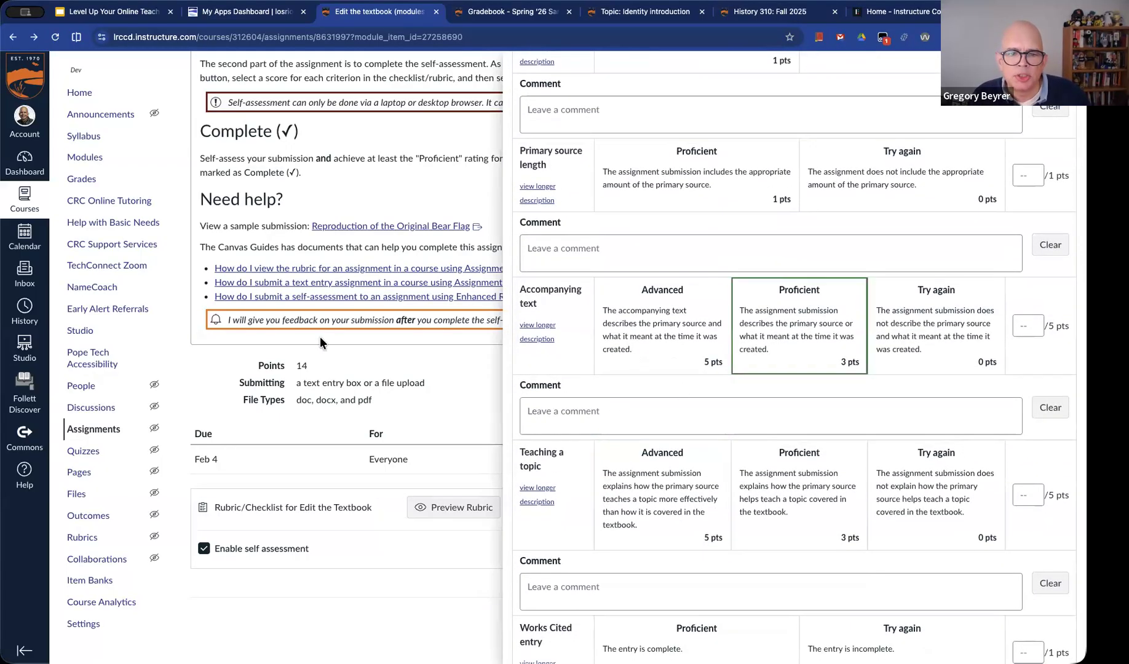
pyautogui.click(384, 249)
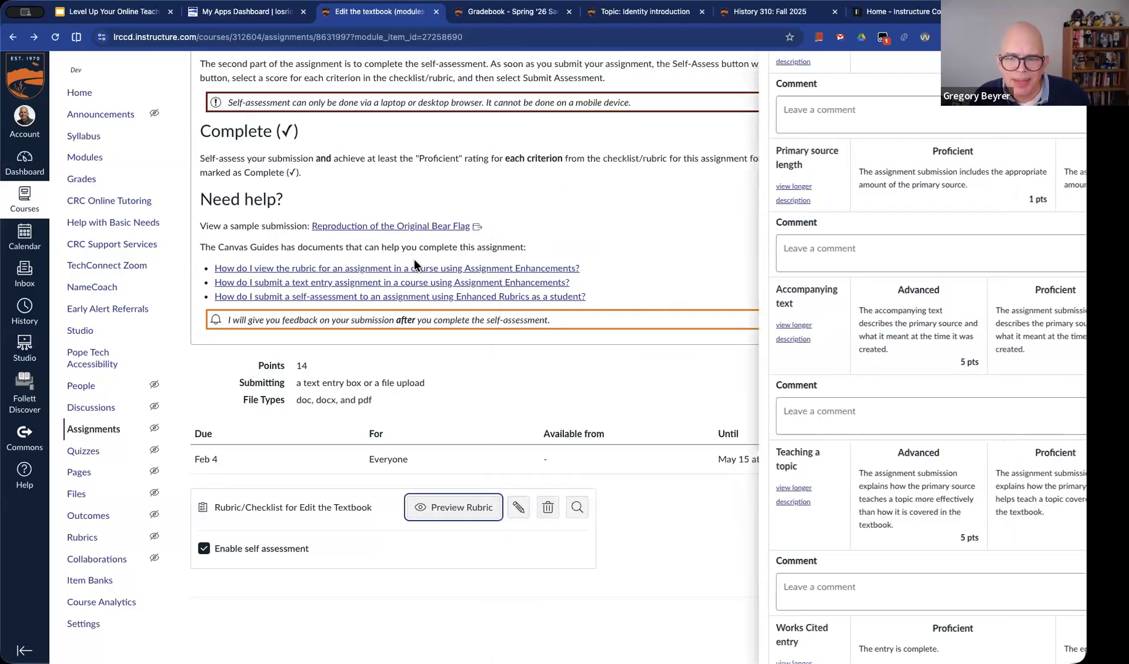
# Open the assignment in SpeedGrader and display its rubric in a widened grading panel
pyautogui.scroll(20, 844, 166)
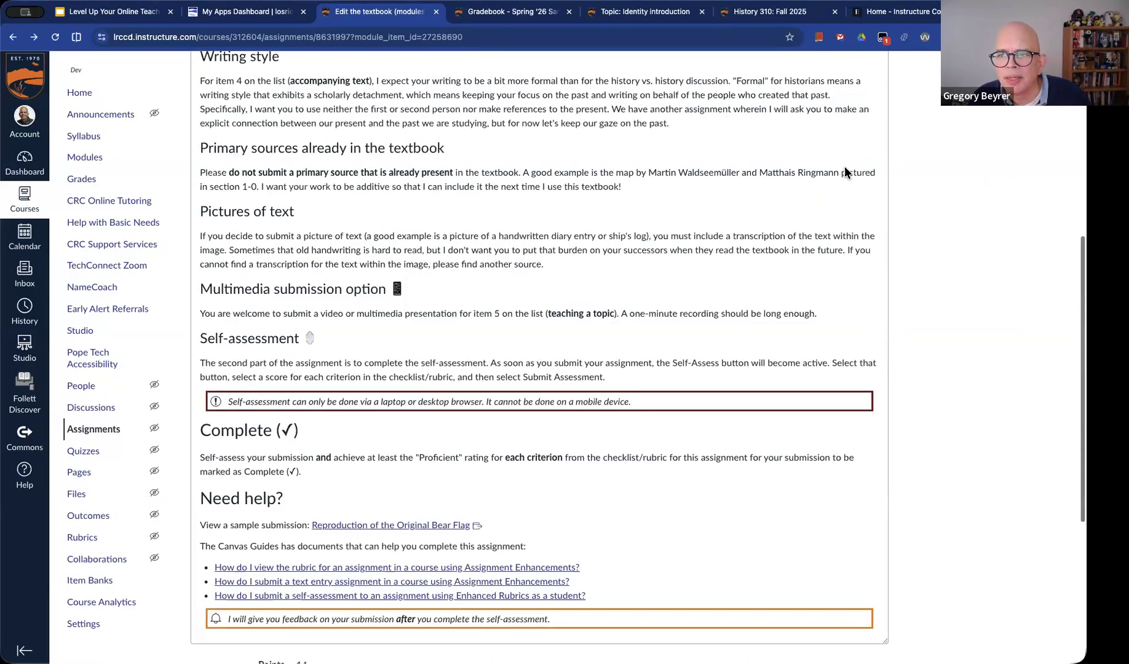
pyautogui.click(920, 151)
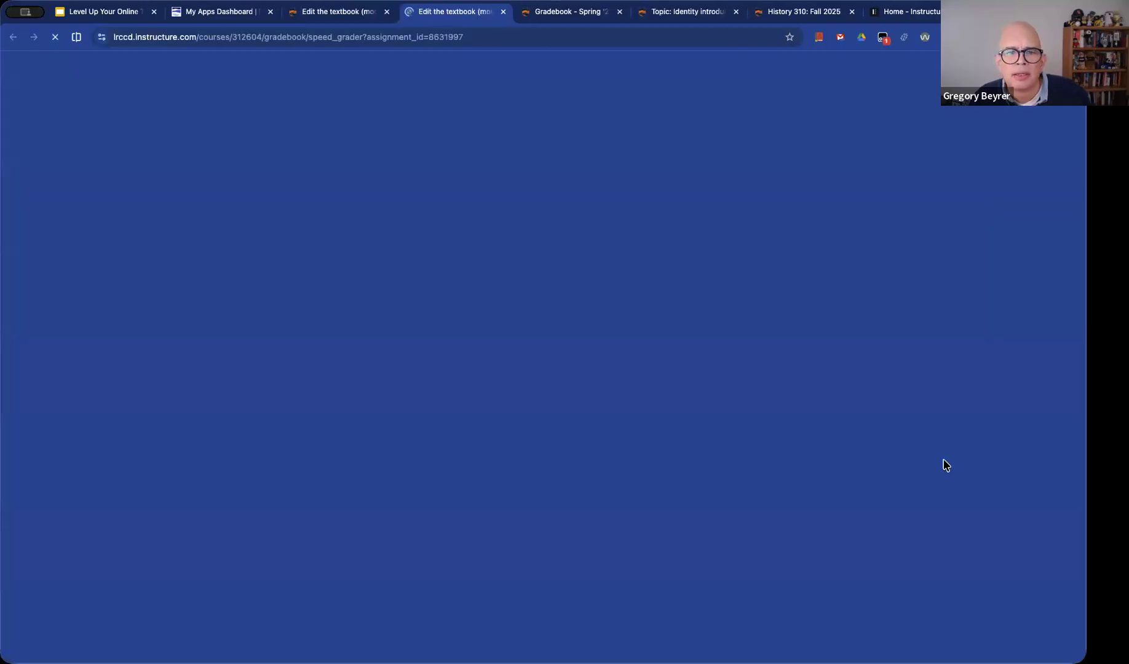
pyautogui.moveTo(818, 388); pyautogui.dragTo(652, 421)
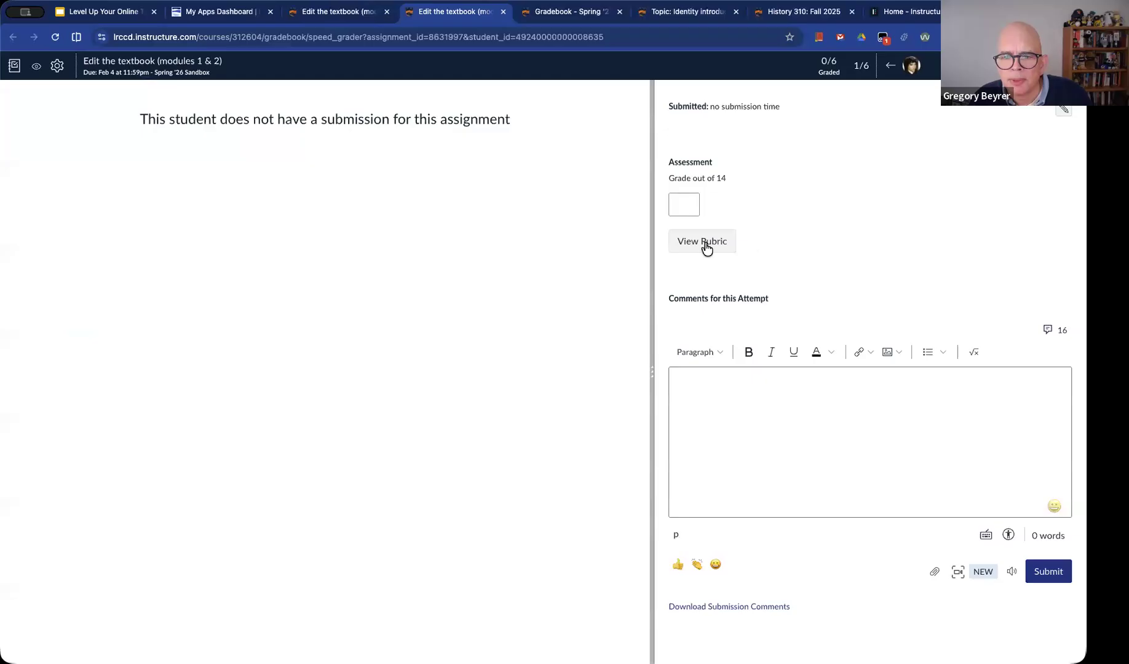
pyautogui.click(706, 247)
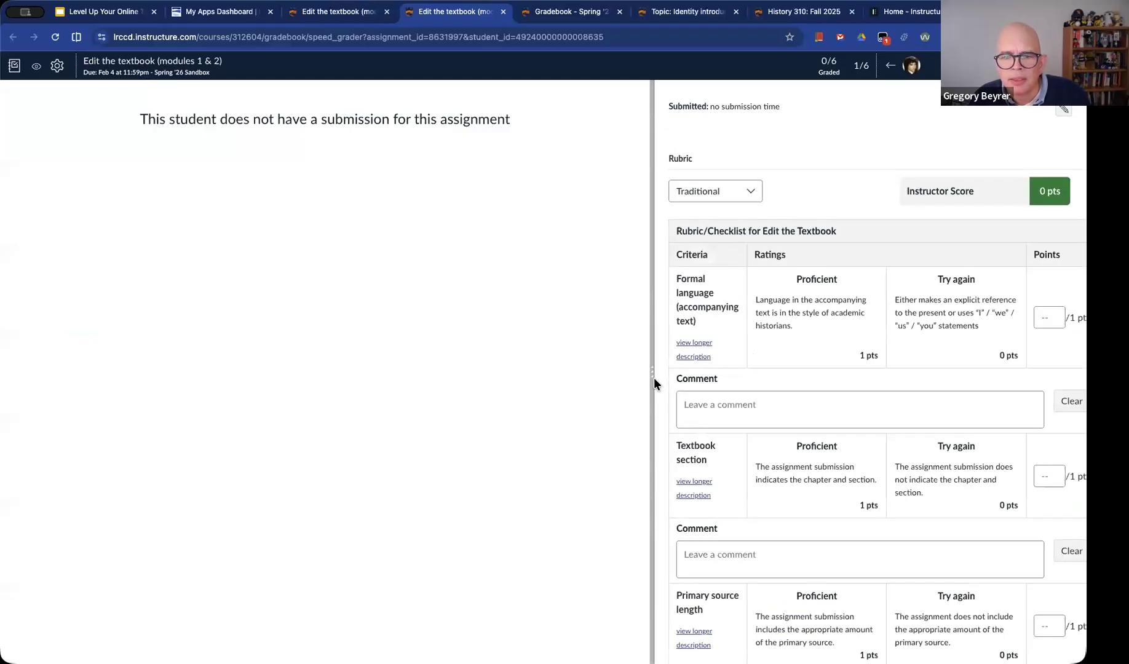
# Widen the grading panel, show the rubric in the Vertical layout, and switch it back to Traditional
pyautogui.moveTo(643, 383); pyautogui.dragTo(503, 410)
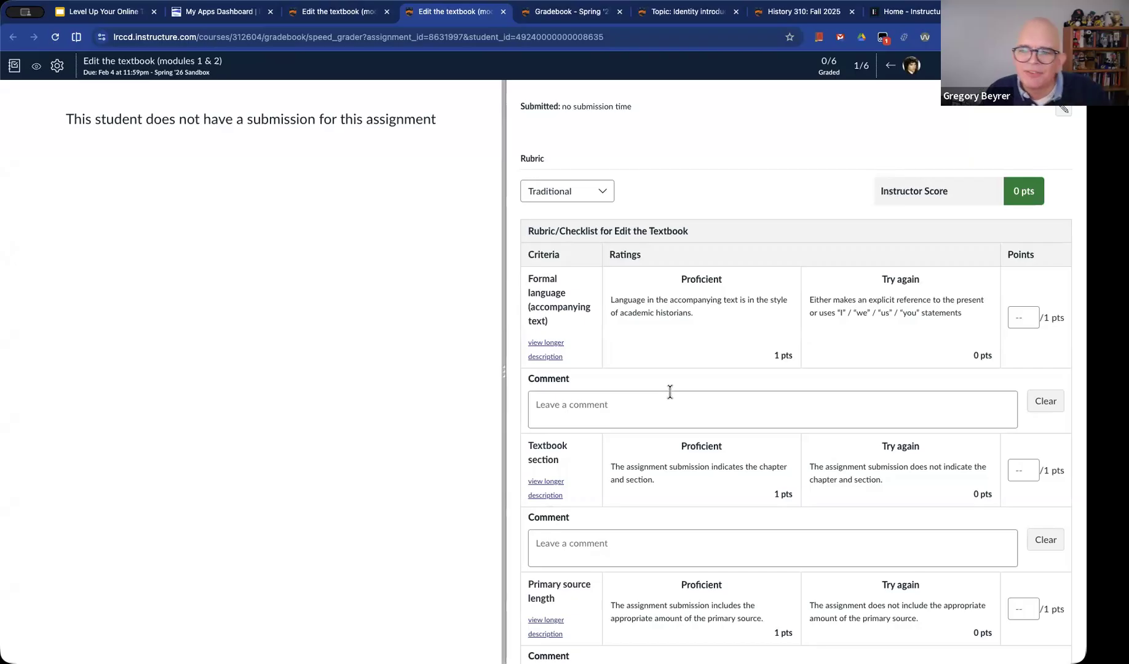
pyautogui.click(595, 193)
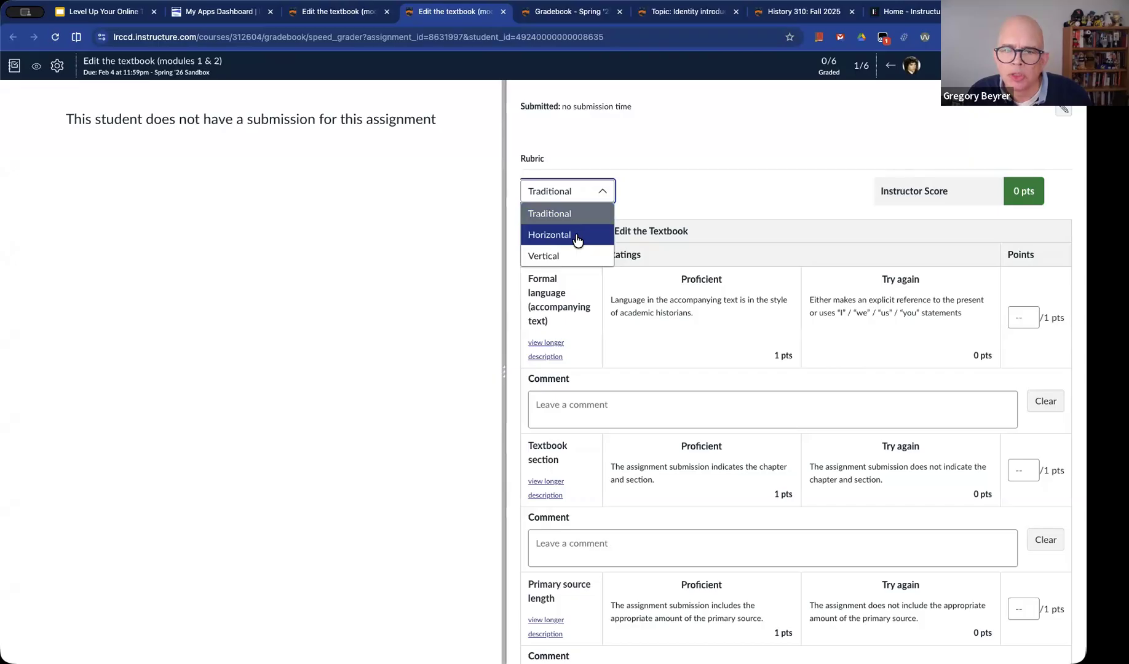
pyautogui.click(559, 256)
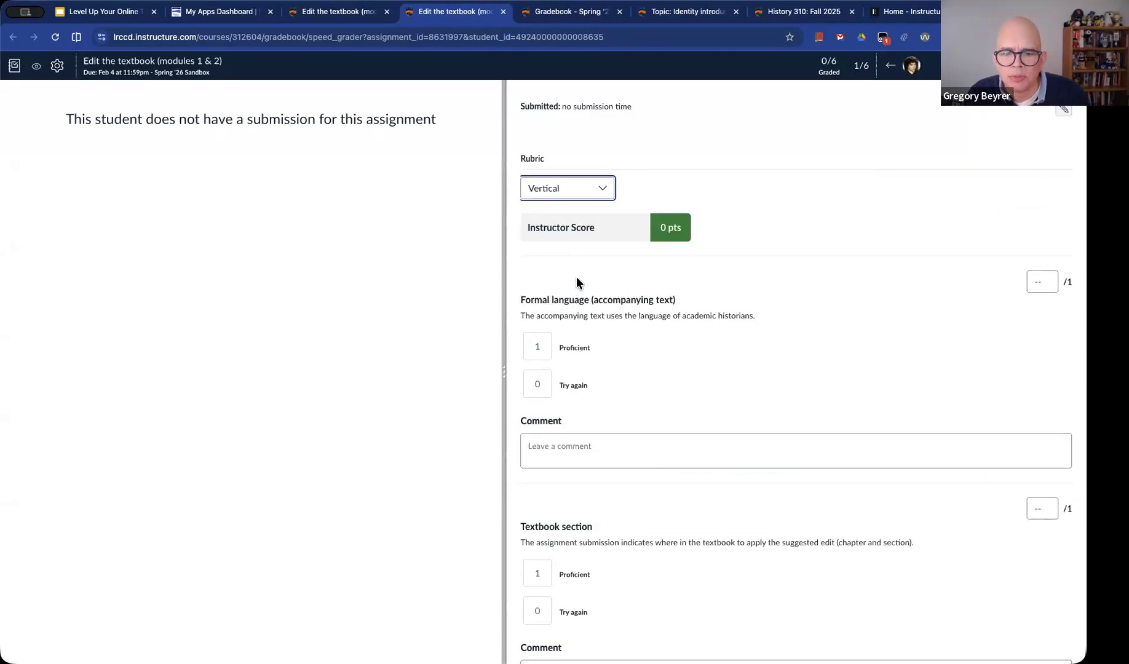
pyautogui.scroll(-1, 712, 344)
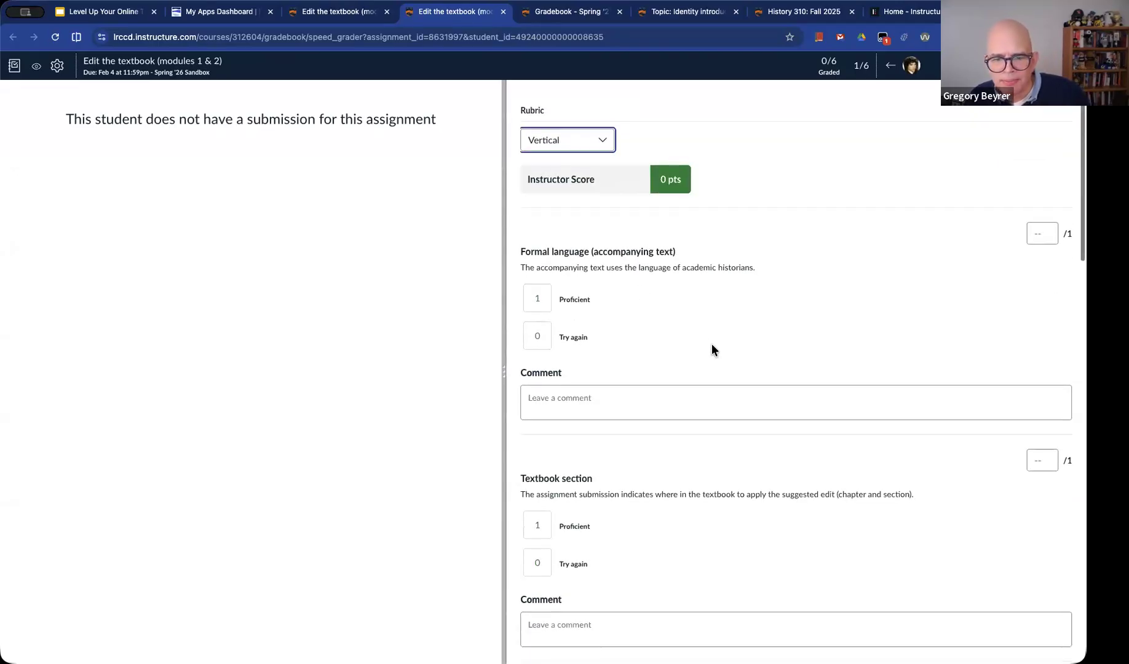
pyautogui.scroll(1, 686, 332)
pyautogui.click(573, 193)
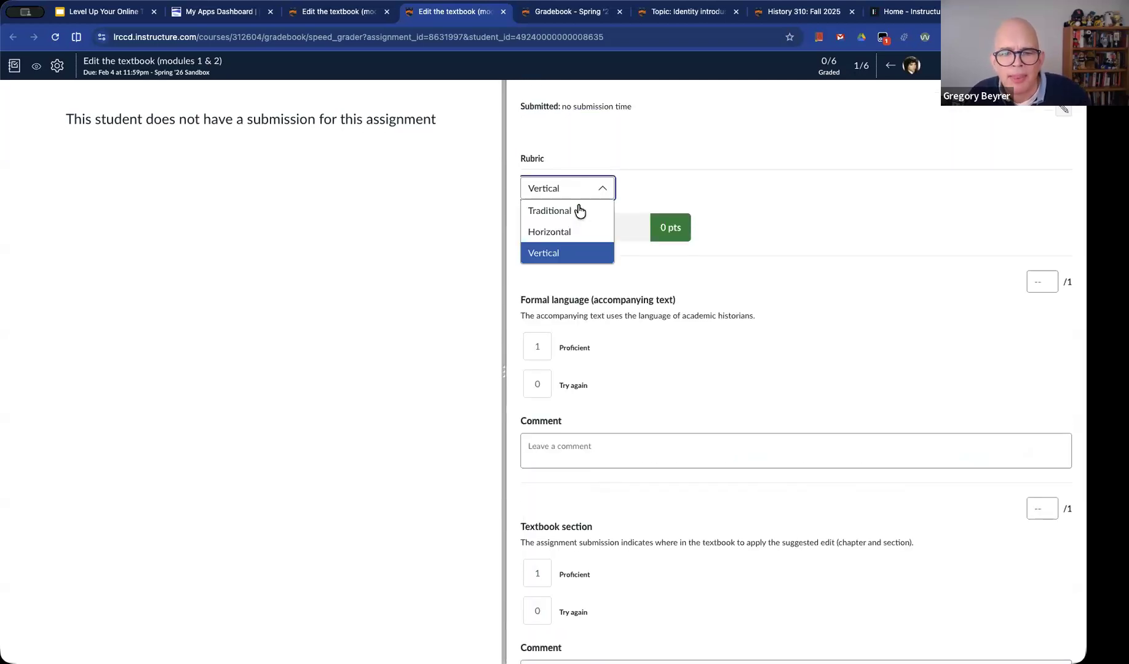
pyautogui.click(576, 211)
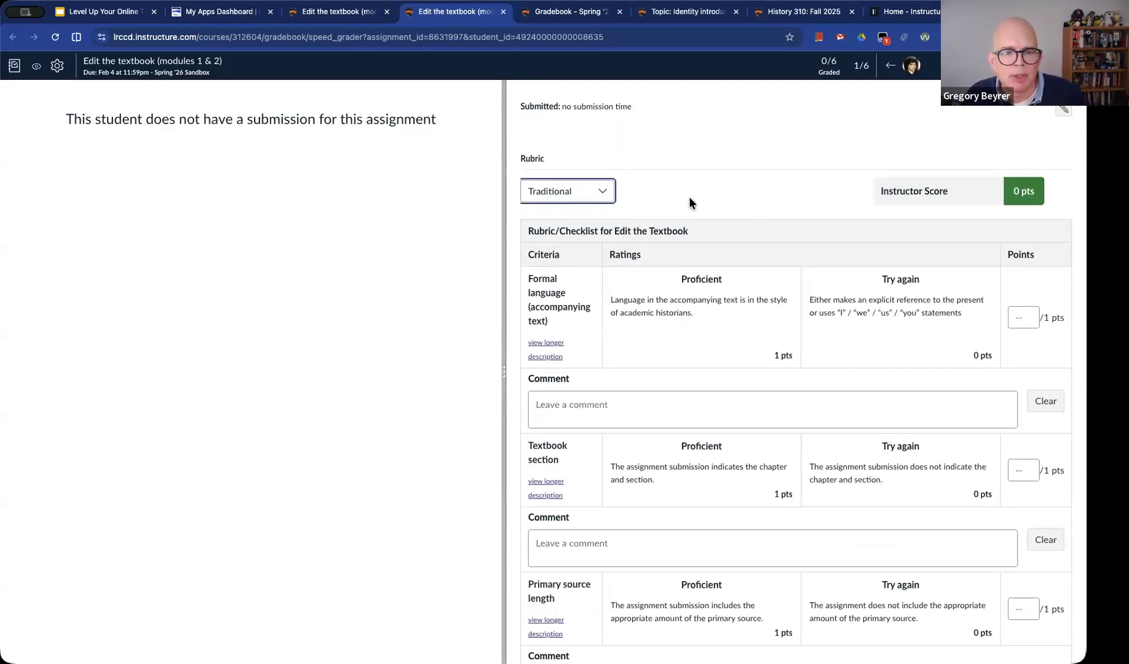
# Close SpeedGrader and turn the self-assessment option under the assignment's rubric off and back on
pyautogui.press('super+w')
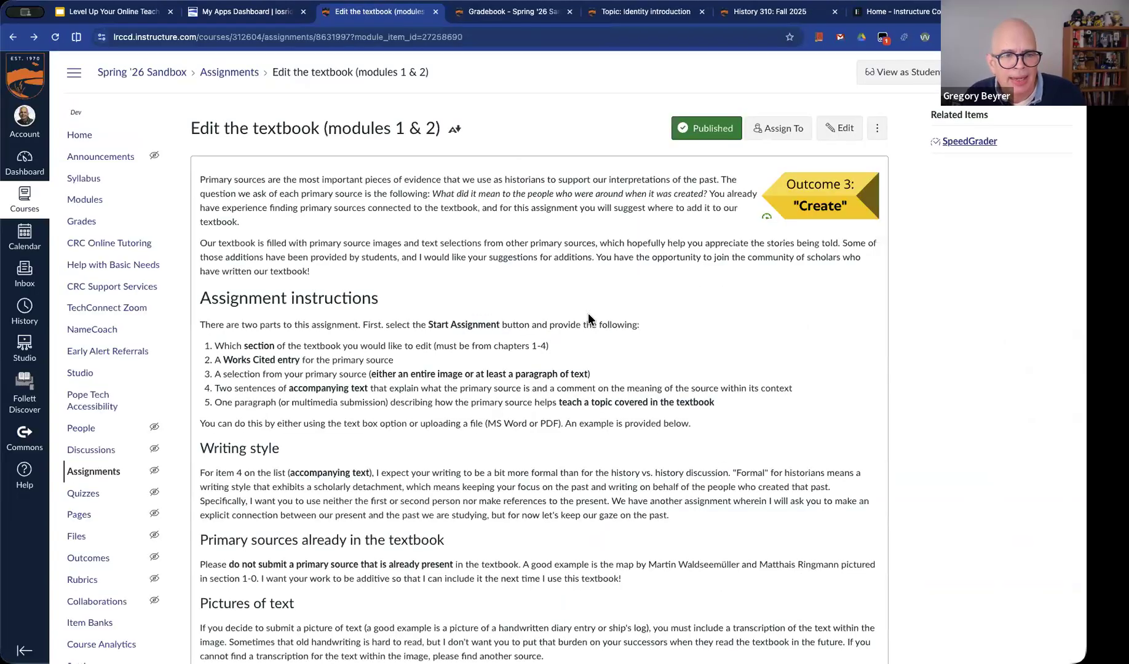
pyautogui.scroll(-1, 596, 320)
pyautogui.scroll(-12, 599, 325)
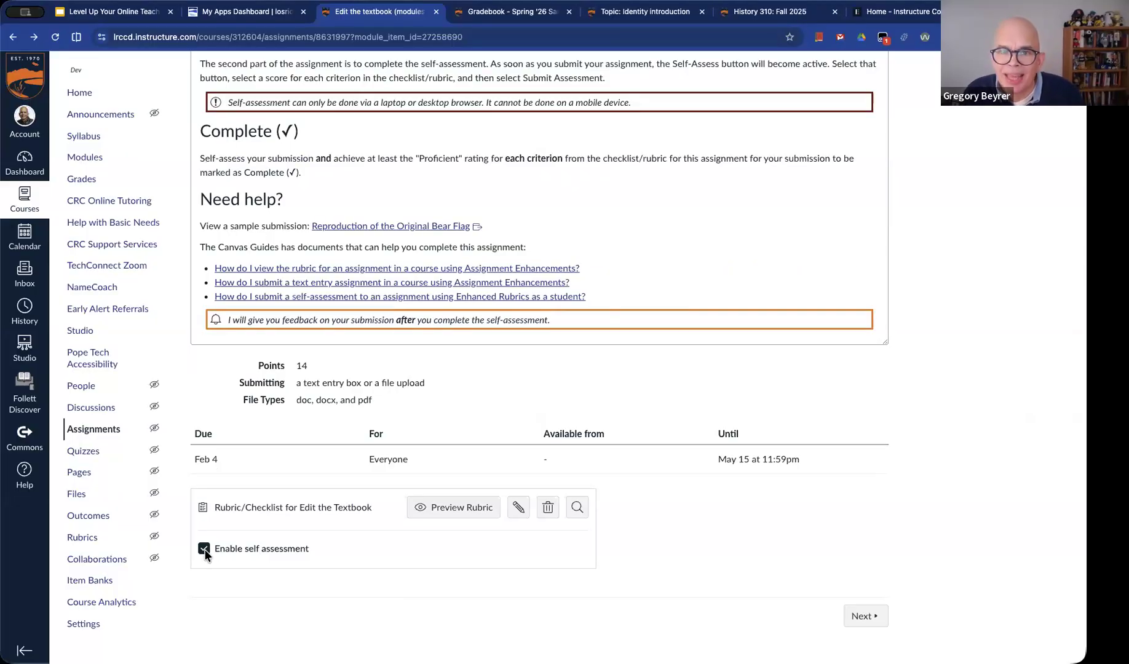
pyautogui.click(204, 548)
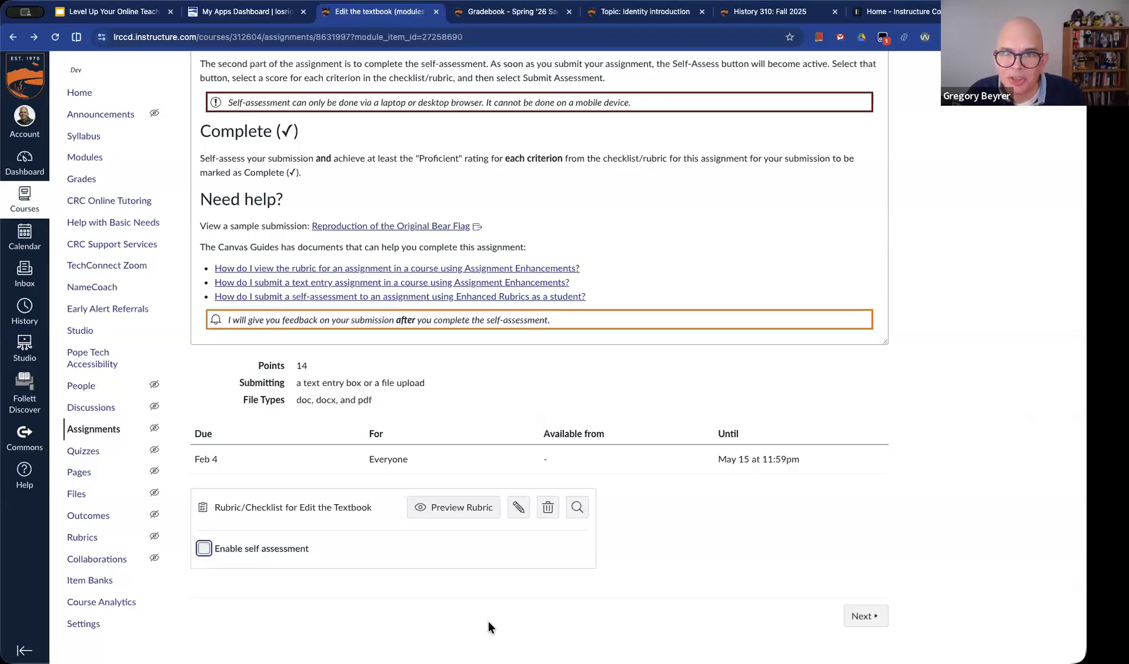
pyautogui.click(208, 549)
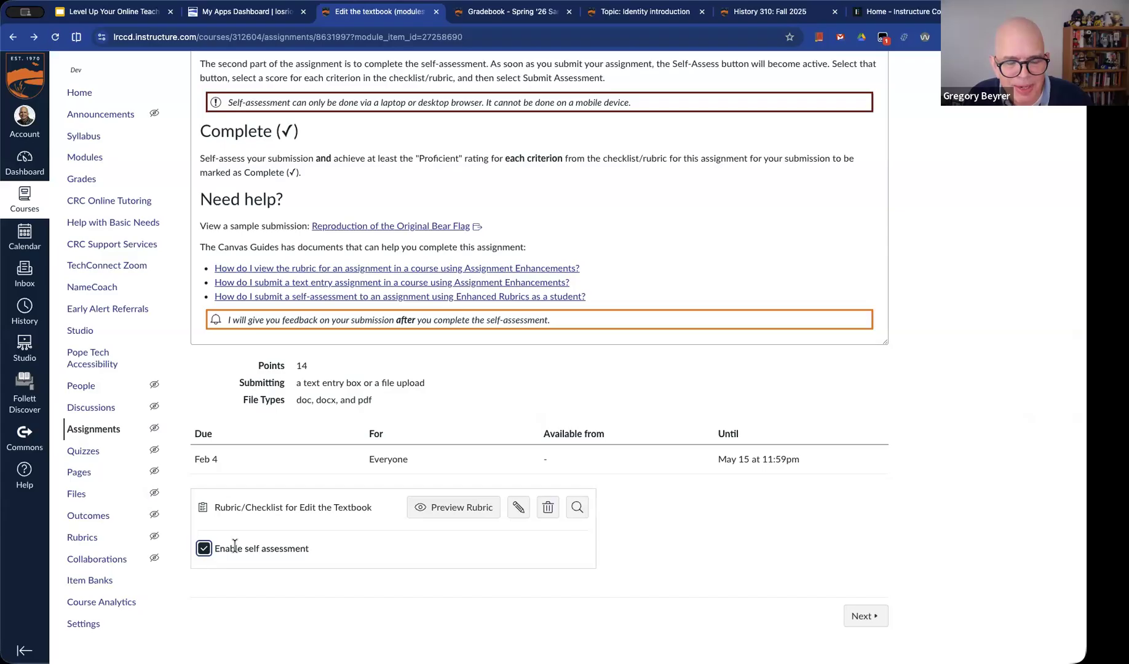
# View the Edit the textbook assignment as a student and review its rubric and submission types
pyautogui.scroll(8, 637, 475)
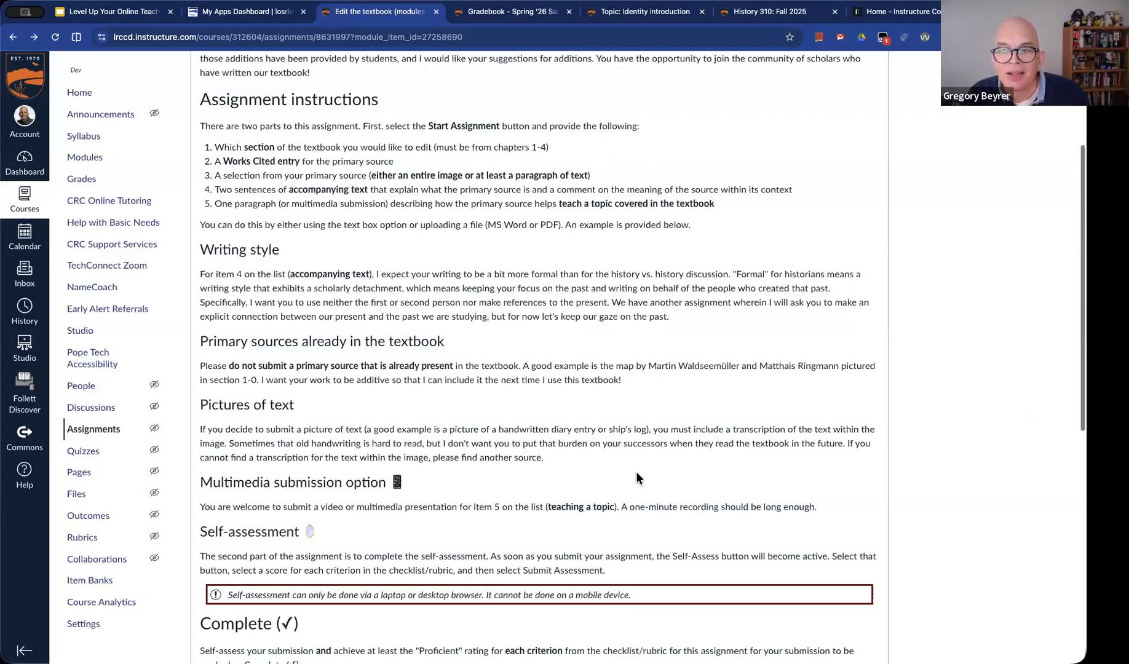
pyautogui.scroll(3, 637, 472)
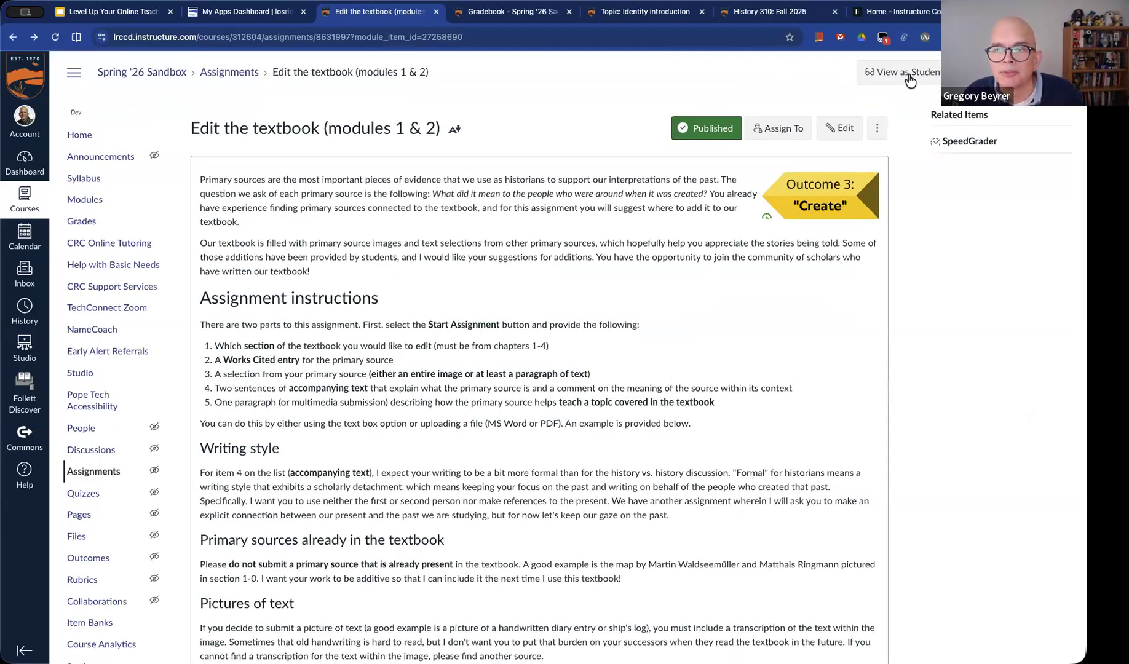
pyautogui.click(910, 79)
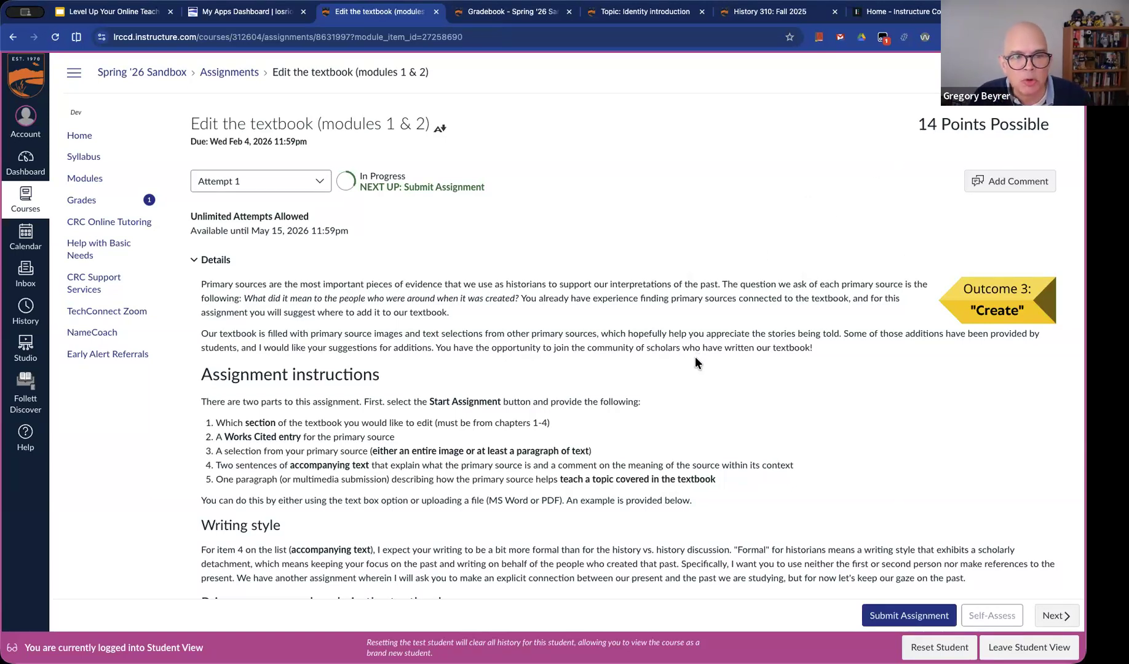
pyautogui.scroll(-15, 695, 358)
pyautogui.scroll(-5, 696, 358)
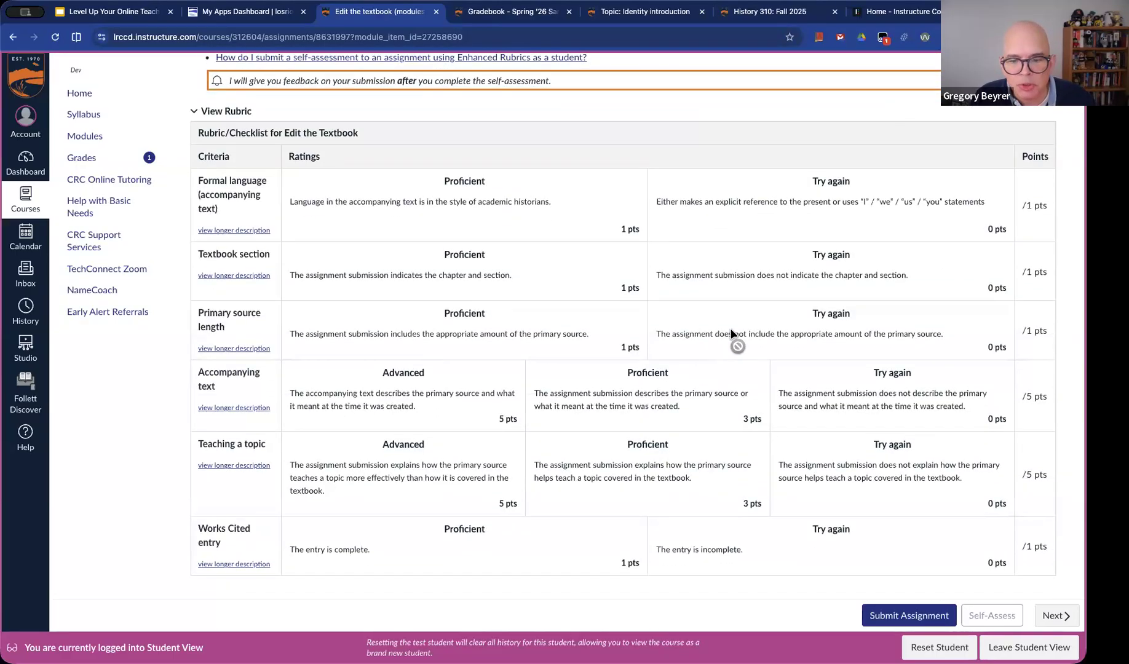
pyautogui.scroll(-3, 731, 330)
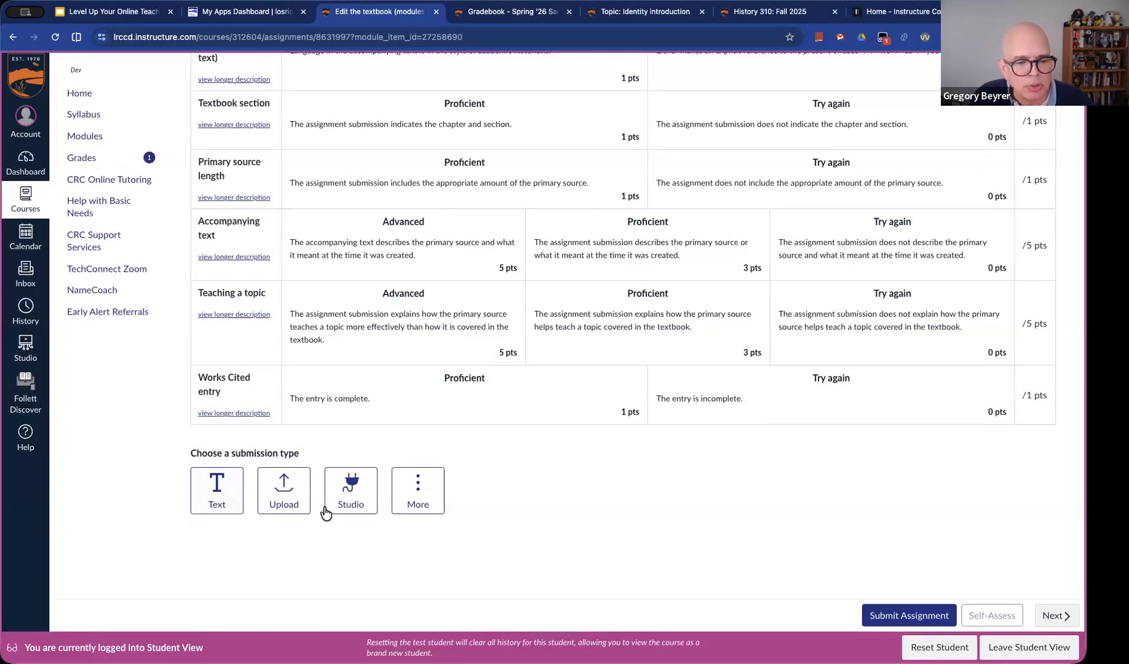
# Submit the assignment as a text entry containing the pasted Lorem ipsum paragraphs
pyautogui.click(228, 503)
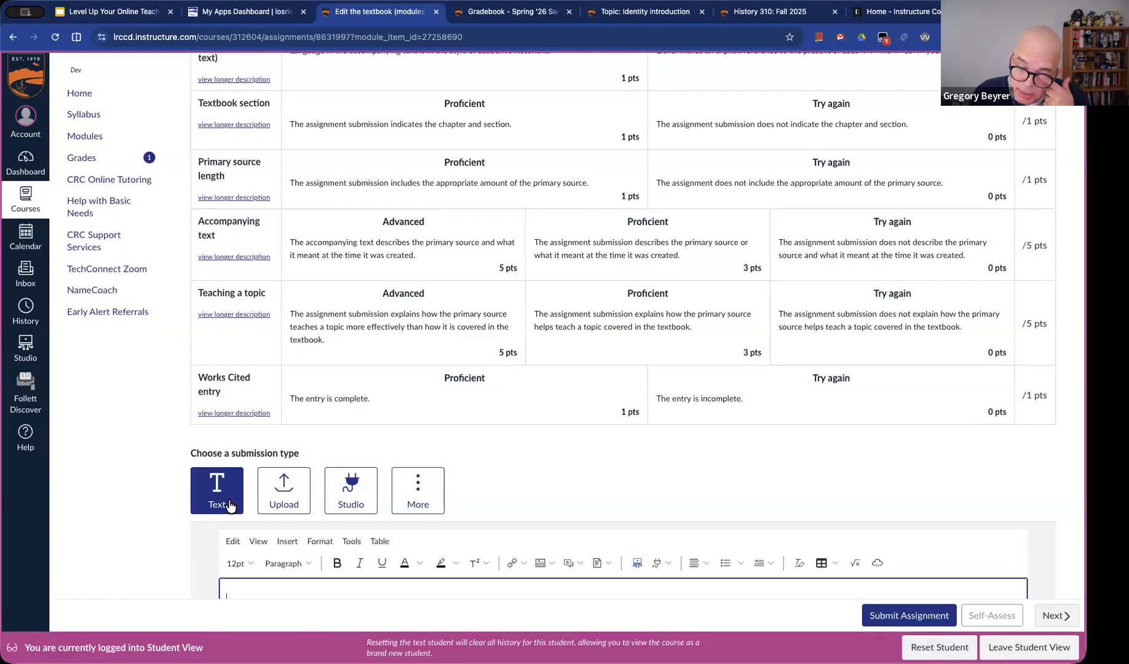
pyautogui.scroll(-4, 476, 513)
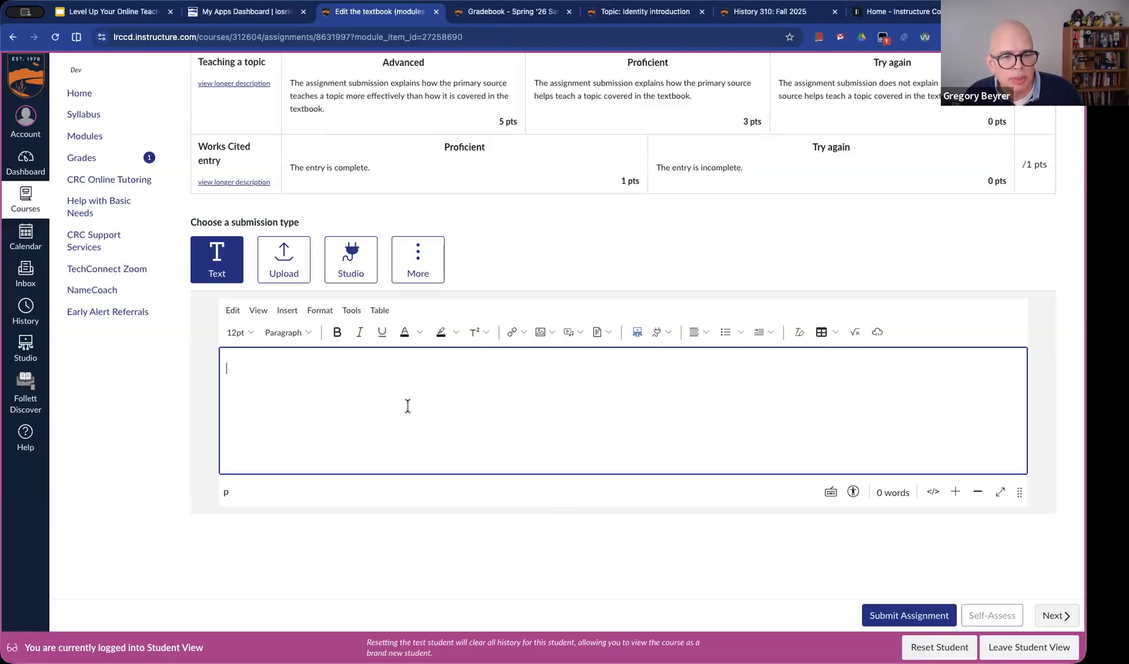
pyautogui.hotkey('ctrl', 'v')
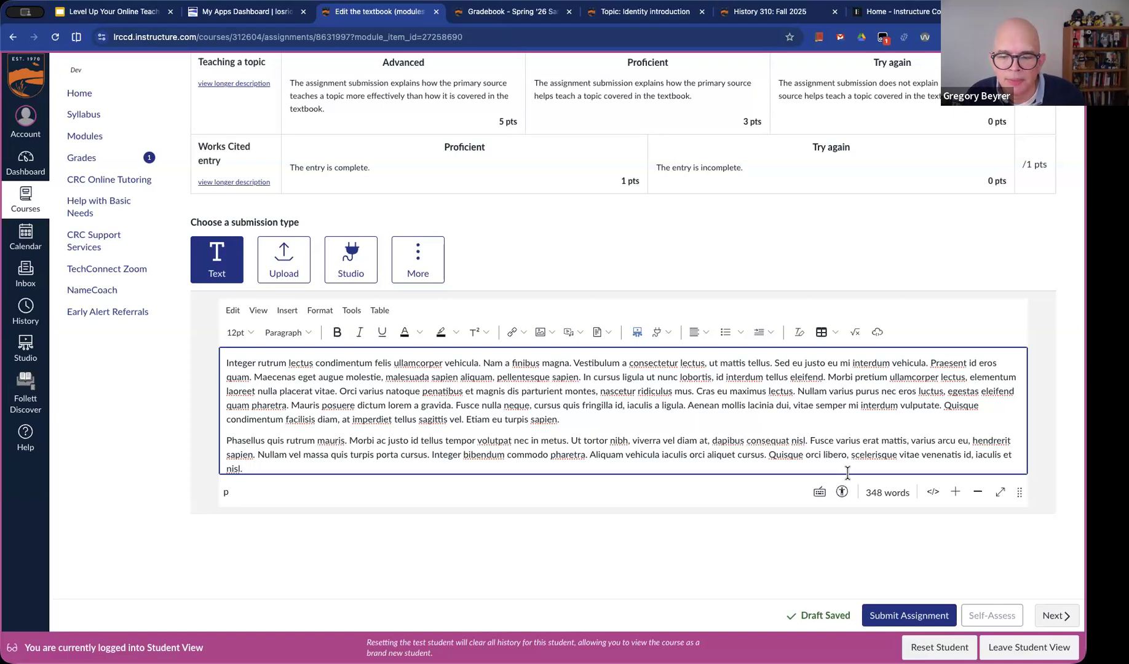
pyautogui.scroll(-1, 846, 467)
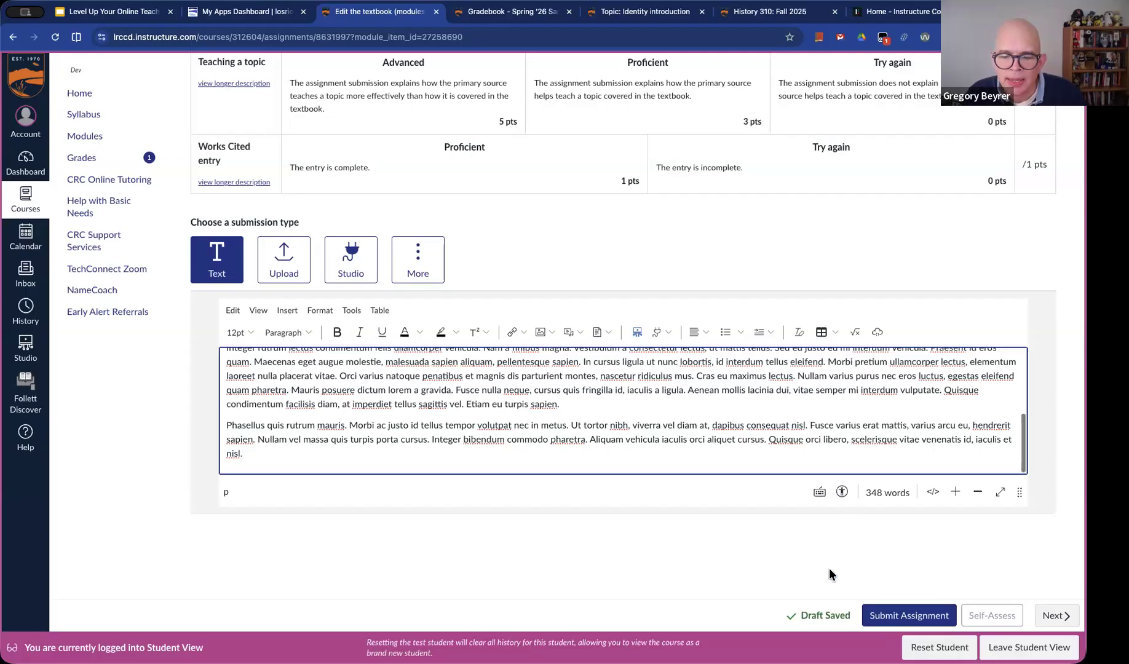
pyautogui.click(897, 617)
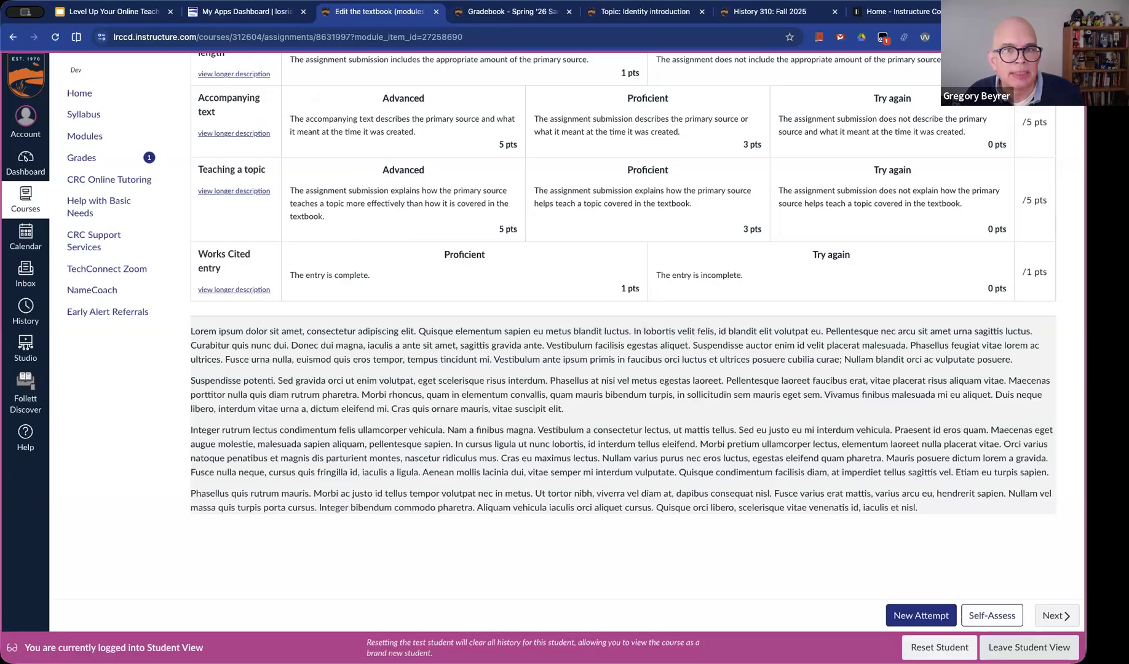
# Open the self-assessment, try rating Formal language 1 point, and comment on Textbook section: "I'm not sure how well I did for this one."
pyautogui.click(1003, 621)
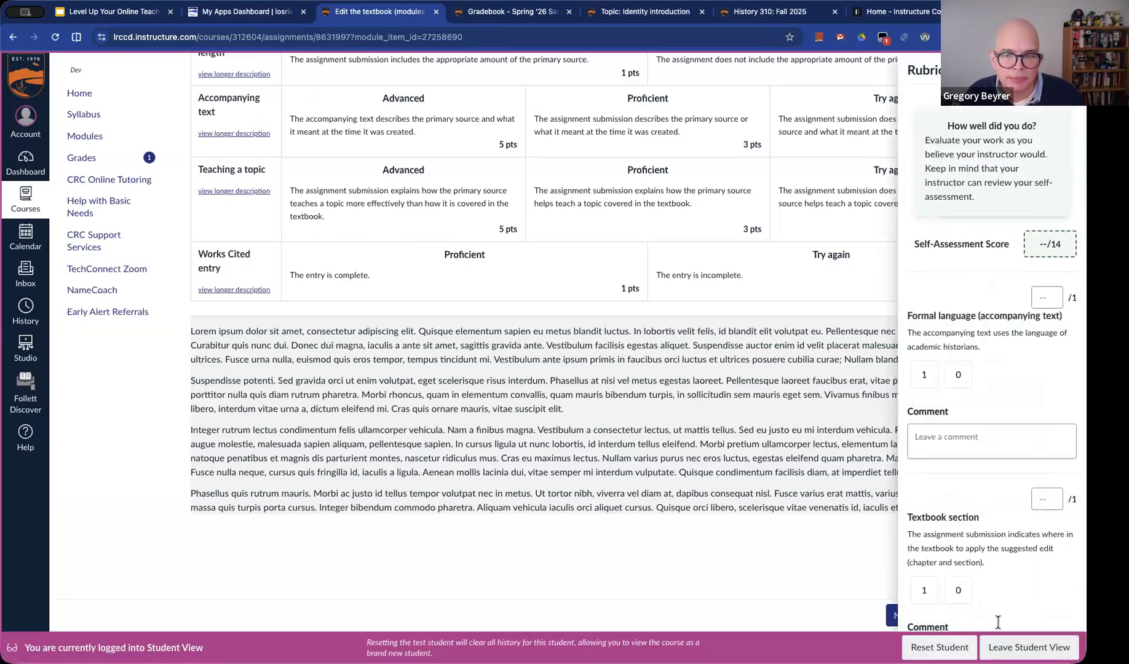
pyautogui.scroll(-1, 916, 416)
pyautogui.scroll(-1, 920, 411)
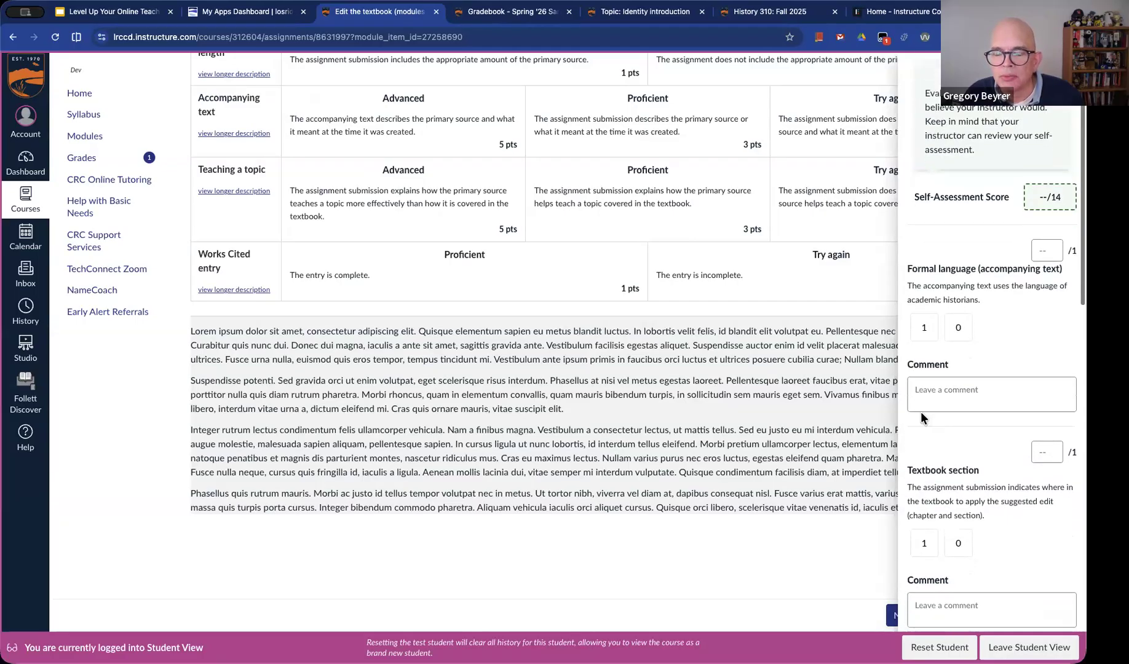
pyautogui.click(922, 311)
pyautogui.scroll(-6, 923, 311)
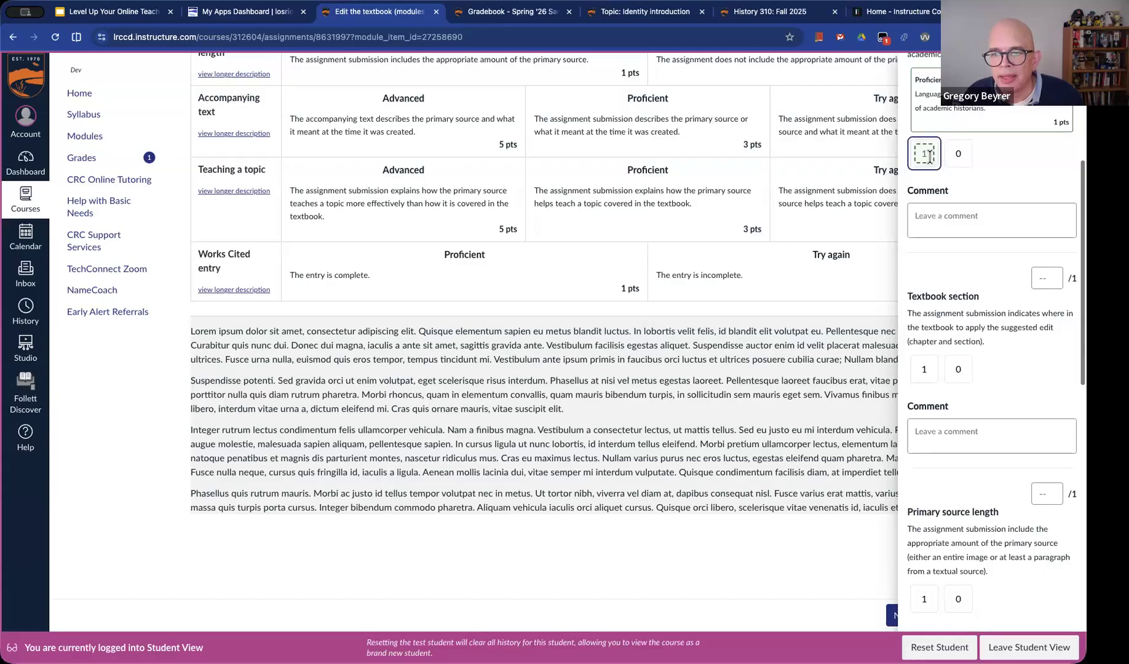
pyautogui.scroll(-2, 953, 366)
pyautogui.click(953, 358)
pyautogui.write("I'm")
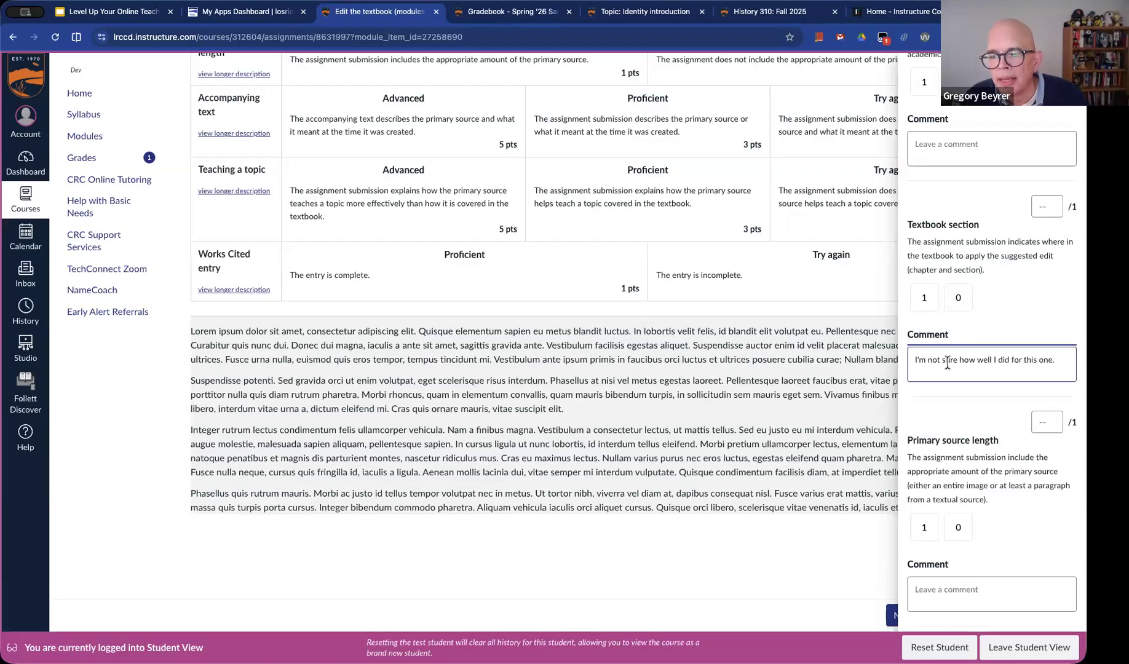
# Self-assess Primary source length at 1 point, Accompanying text at 5, Teaching a topic at 3, and Works Cited entry at 1
pyautogui.click(924, 527)
pyautogui.scroll(-5, 936, 422)
pyautogui.scroll(-3, 935, 422)
pyautogui.click(925, 376)
pyautogui.scroll(-3, 966, 484)
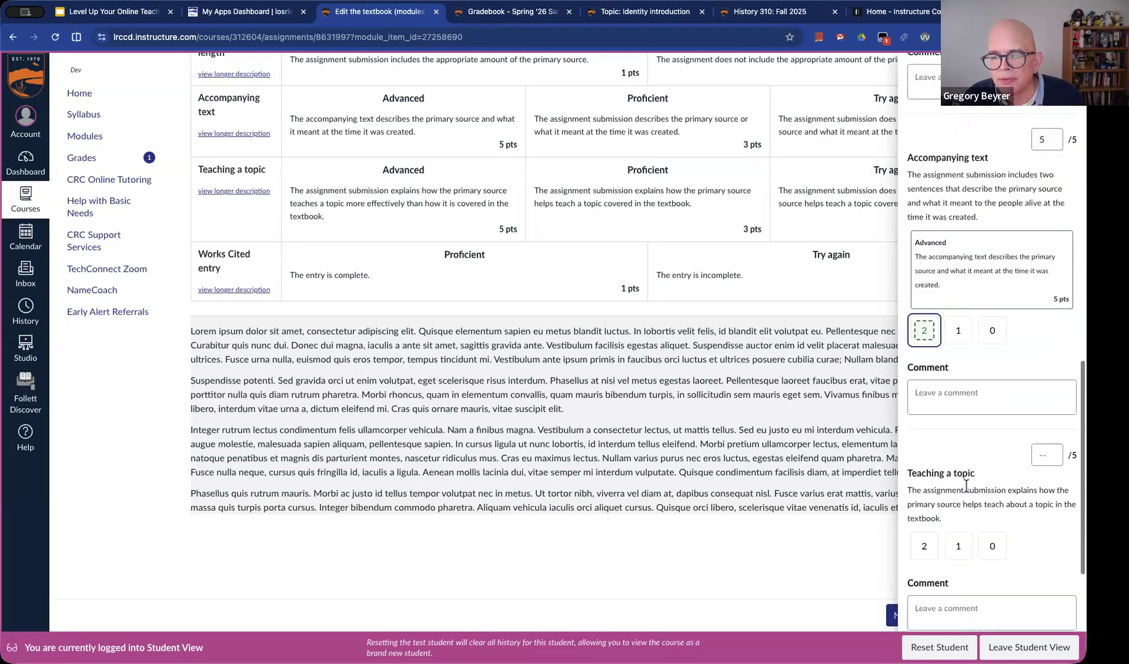
pyautogui.scroll(-3, 966, 485)
pyautogui.click(958, 391)
pyautogui.scroll(-3, 989, 546)
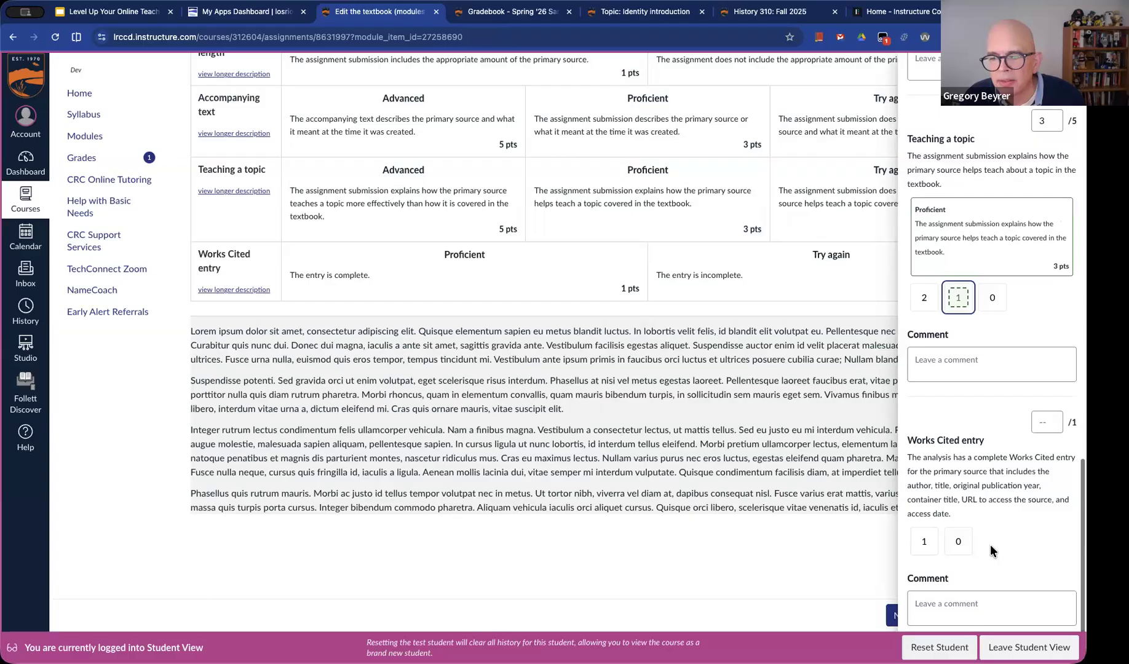
pyautogui.click(923, 541)
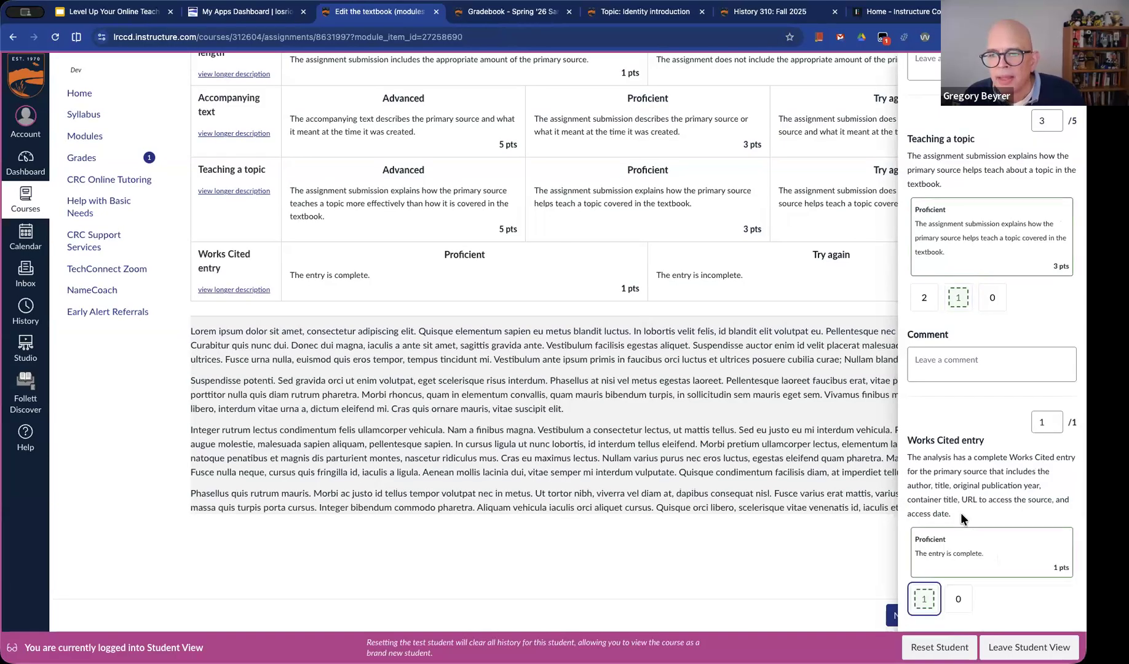
pyautogui.scroll(-2, 964, 517)
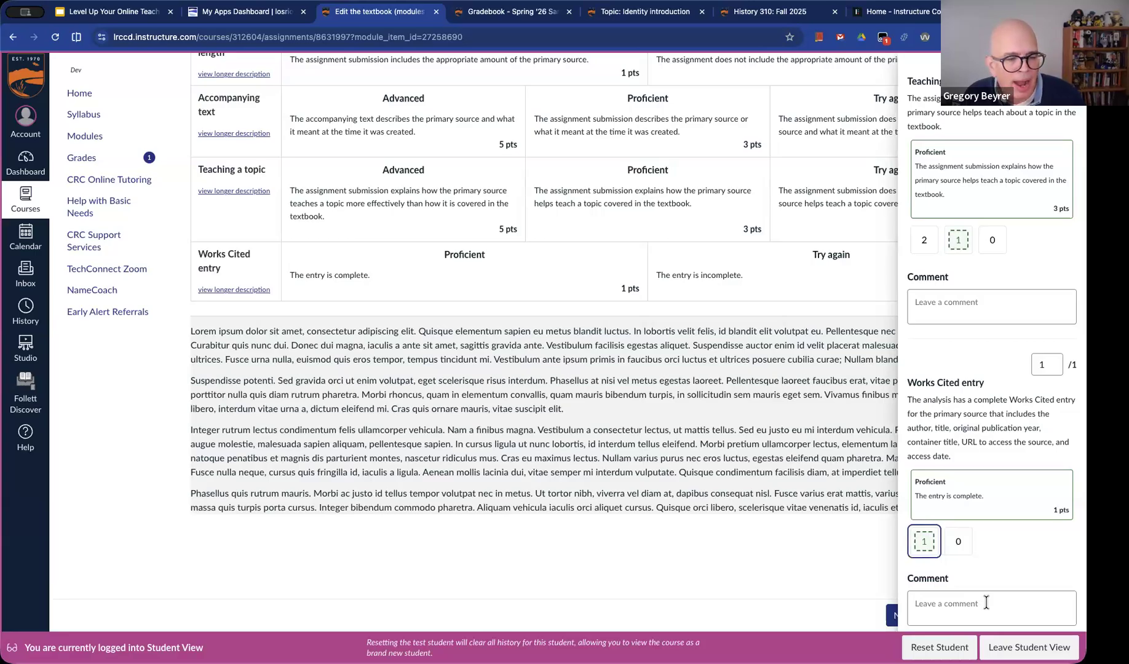
# Try to submit the self-assessment
pyautogui.click(986, 602)
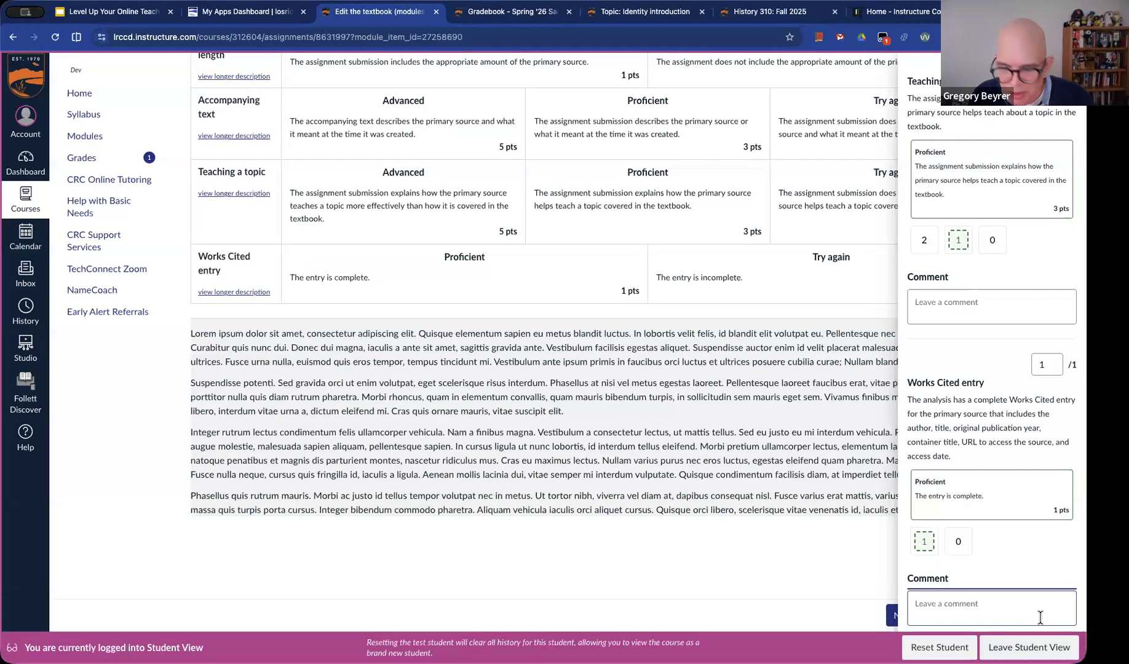
pyautogui.press('Tab')
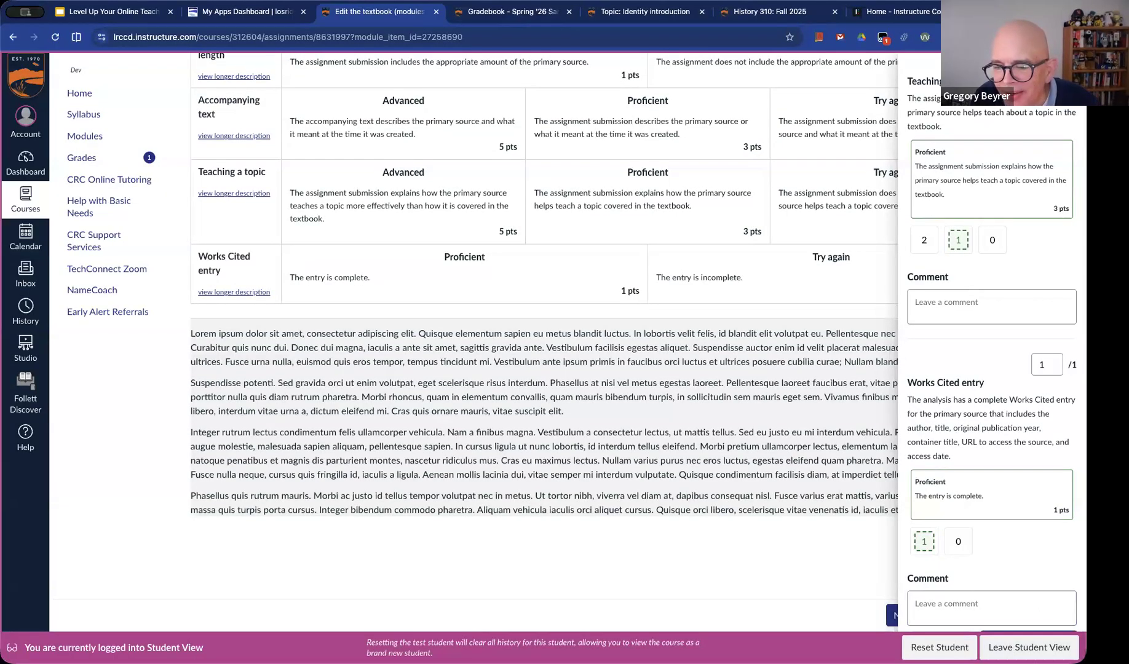
pyautogui.press('Return')
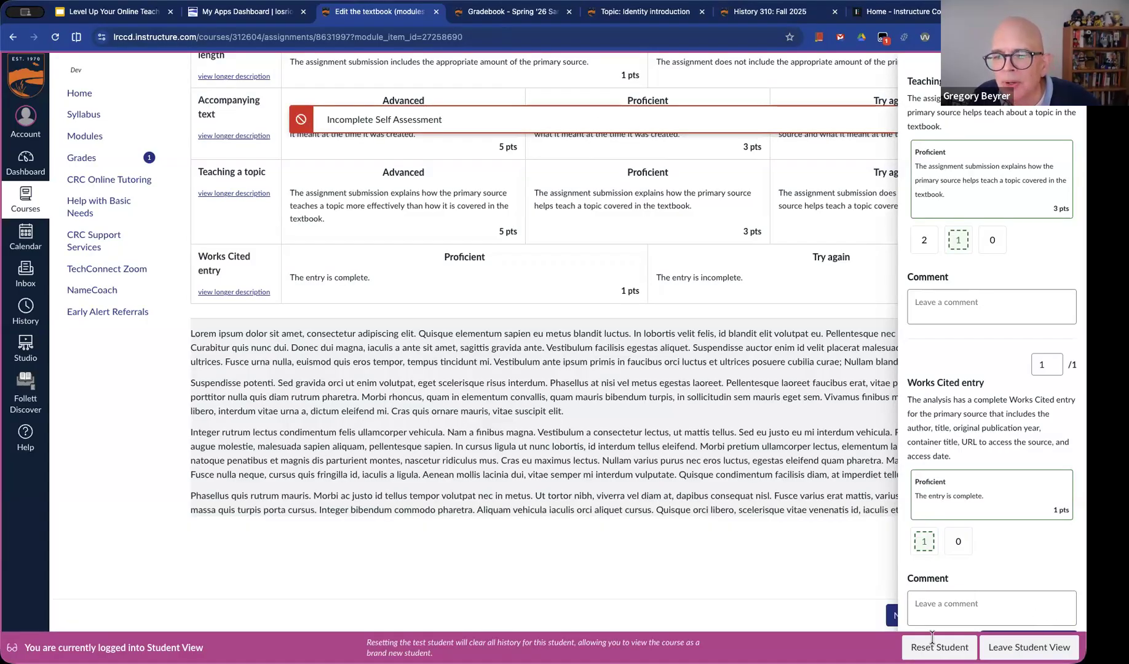
# Clear and reselect the 3-point Teaching a topic and 1-point Works Cited entry ratings, and try submitting the self-assessment again
pyautogui.click(932, 549)
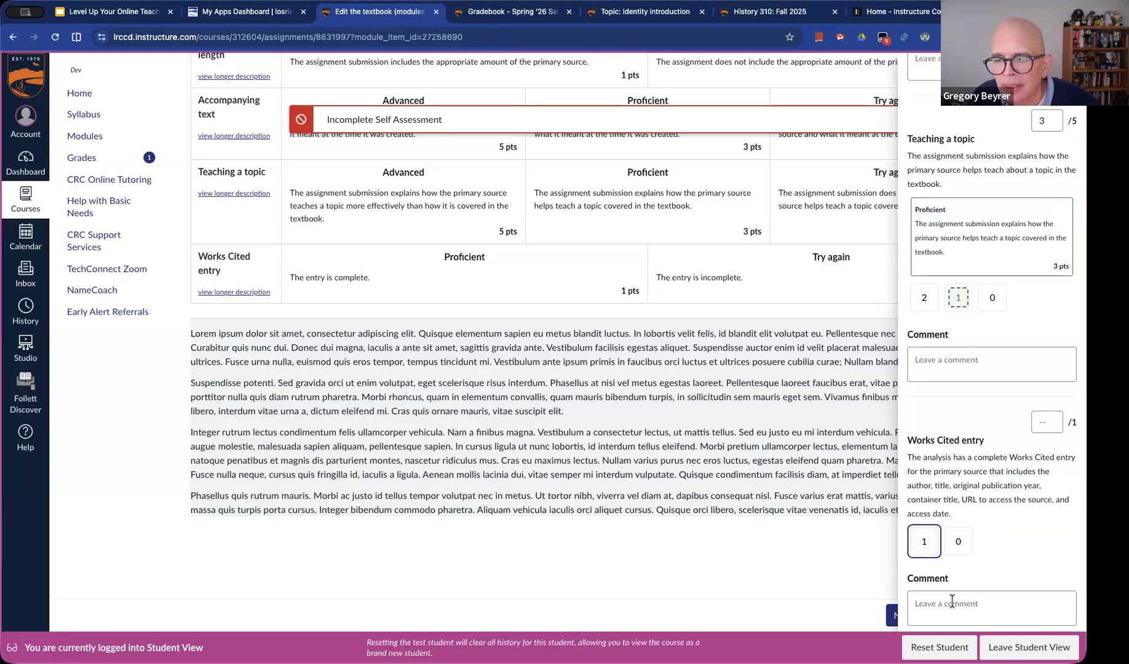
pyautogui.click(958, 298)
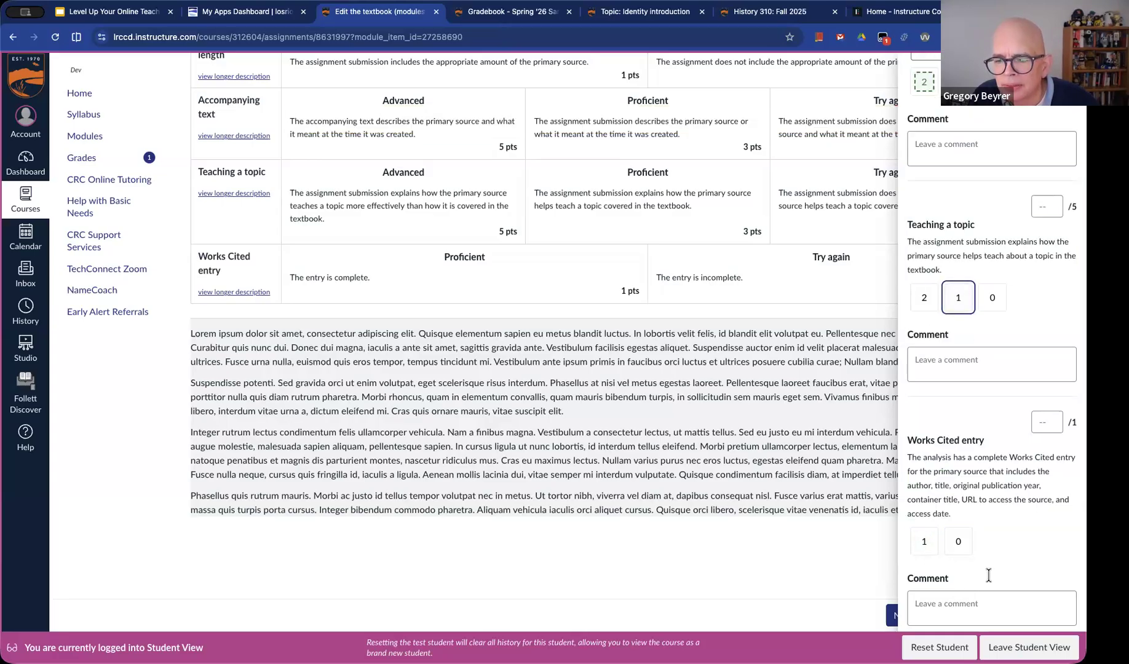
pyautogui.click(956, 295)
pyautogui.click(924, 627)
pyautogui.scroll(-3, 980, 545)
pyautogui.click(990, 607)
pyautogui.press('Tab')
pyautogui.press('Return')
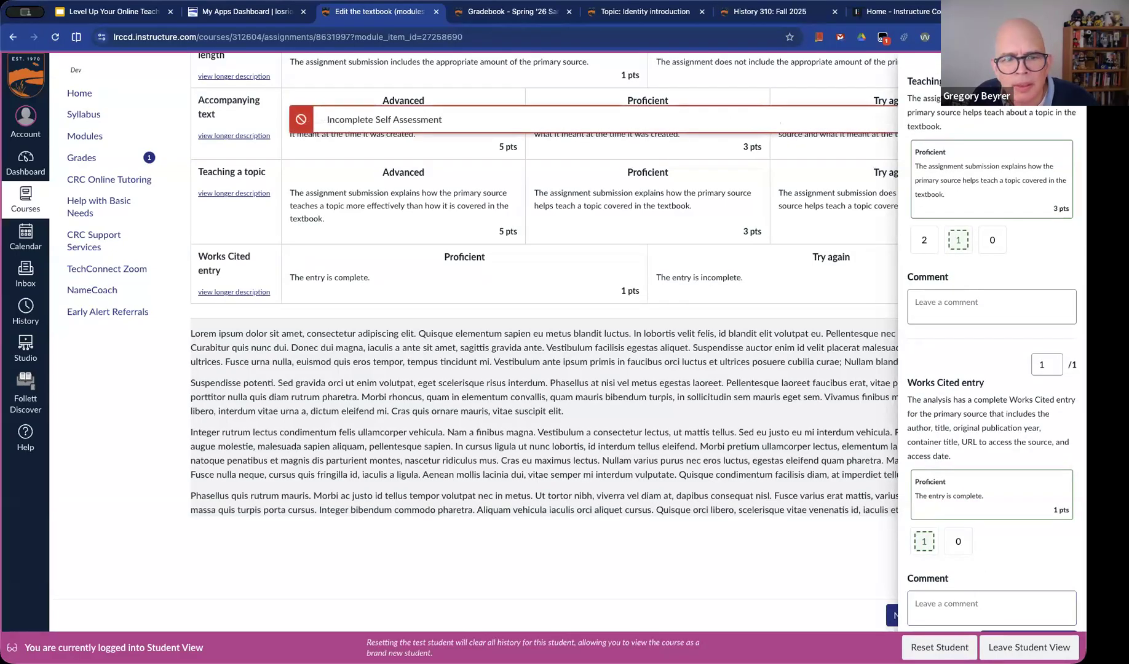
# Self-assess Formal language at 1 point and try submitting the self-assessment again
pyautogui.scroll(4, 1002, 394)
pyautogui.scroll(5, 1002, 393)
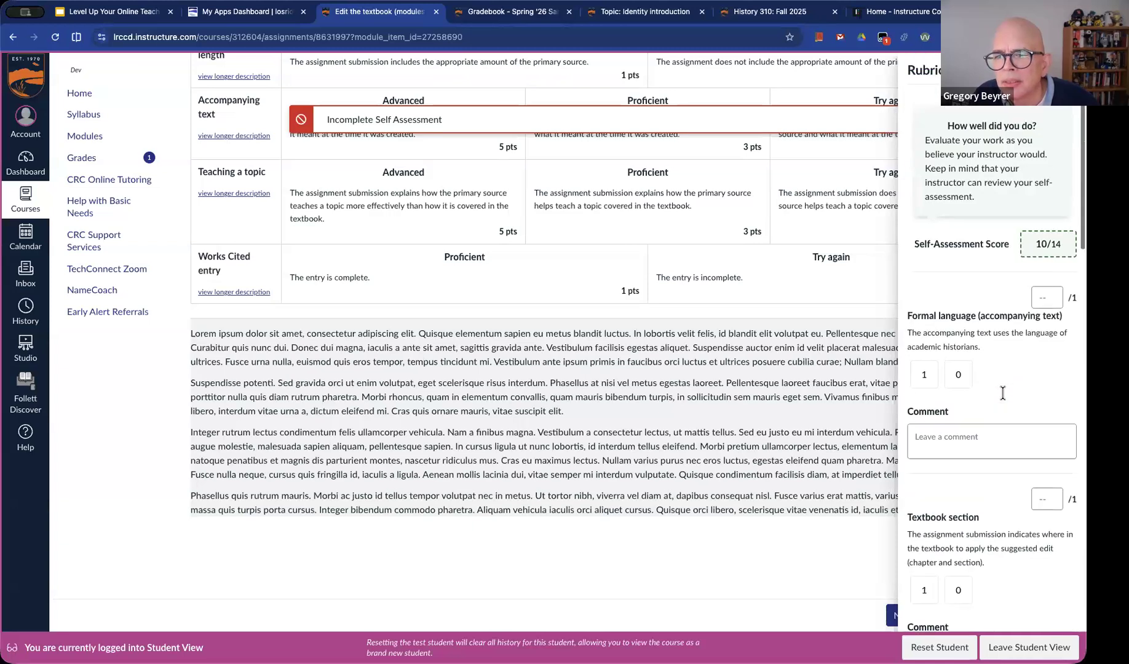
pyautogui.click(925, 375)
pyautogui.scroll(-12, 941, 431)
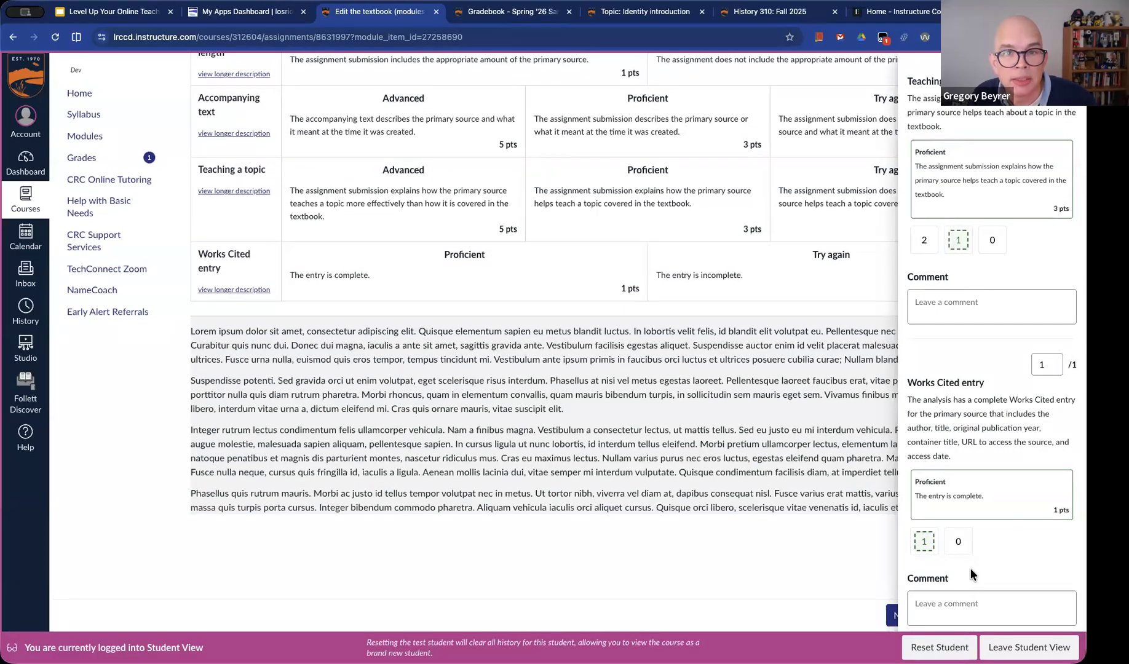
pyautogui.click(1003, 607)
pyautogui.press('Tab')
pyautogui.press('Return')
# Self-assess Textbook section at 1 point and submit the self-assessment
pyautogui.scroll(10, 1006, 543)
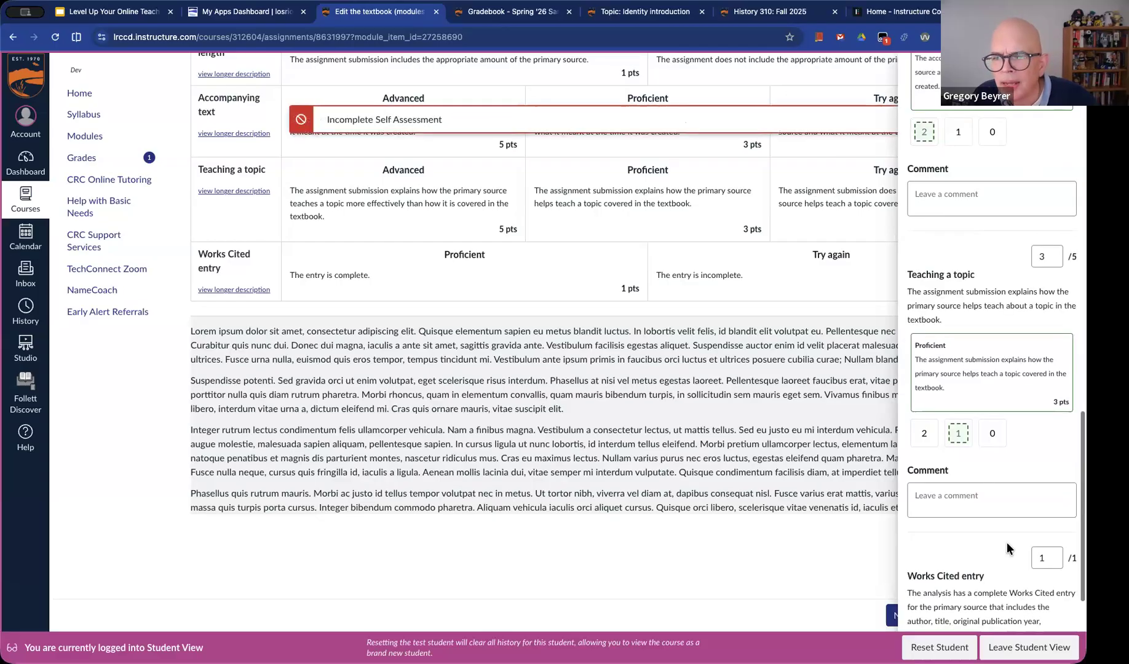
pyautogui.scroll(-5, 1006, 544)
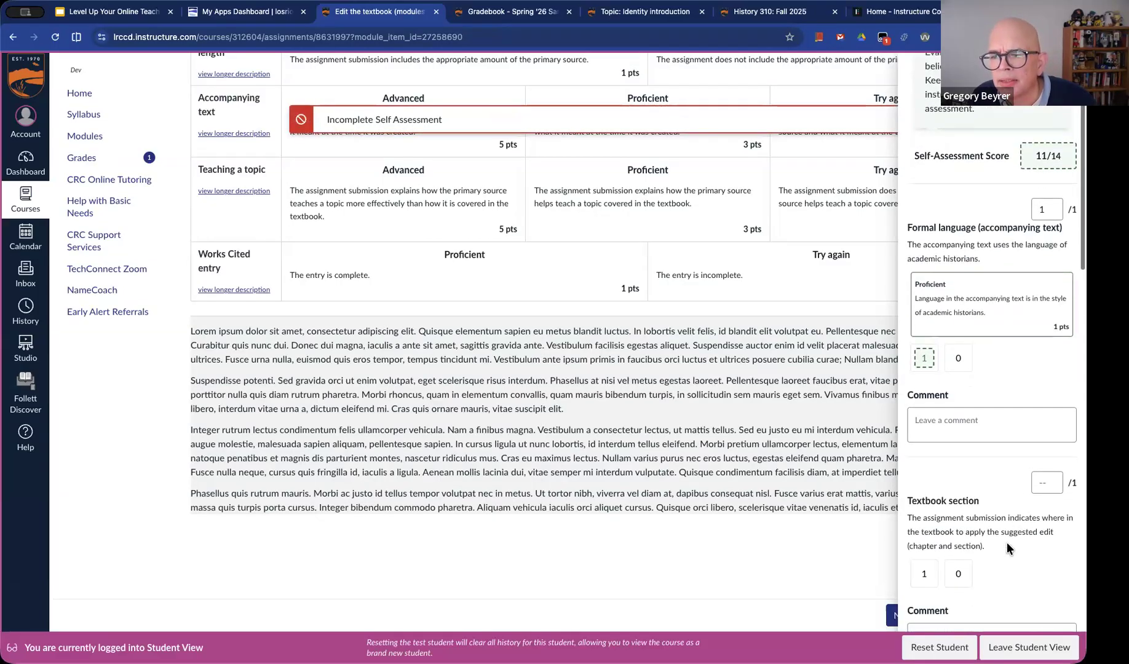
pyautogui.click(924, 391)
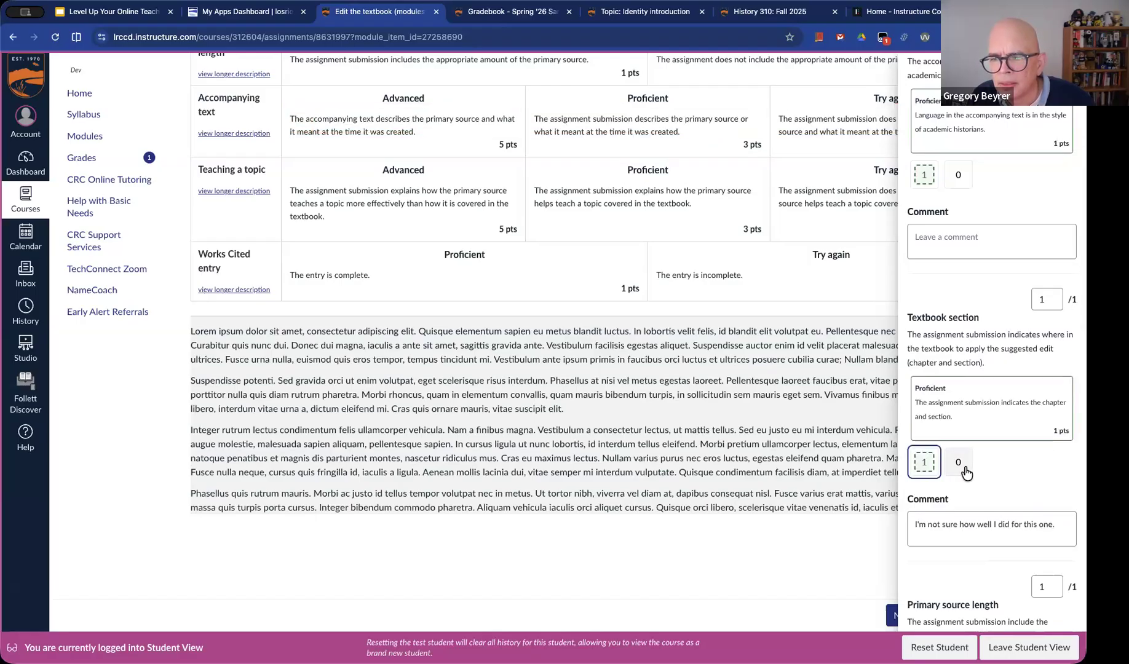
pyautogui.scroll(-8, 964, 471)
pyautogui.scroll(-10, 964, 465)
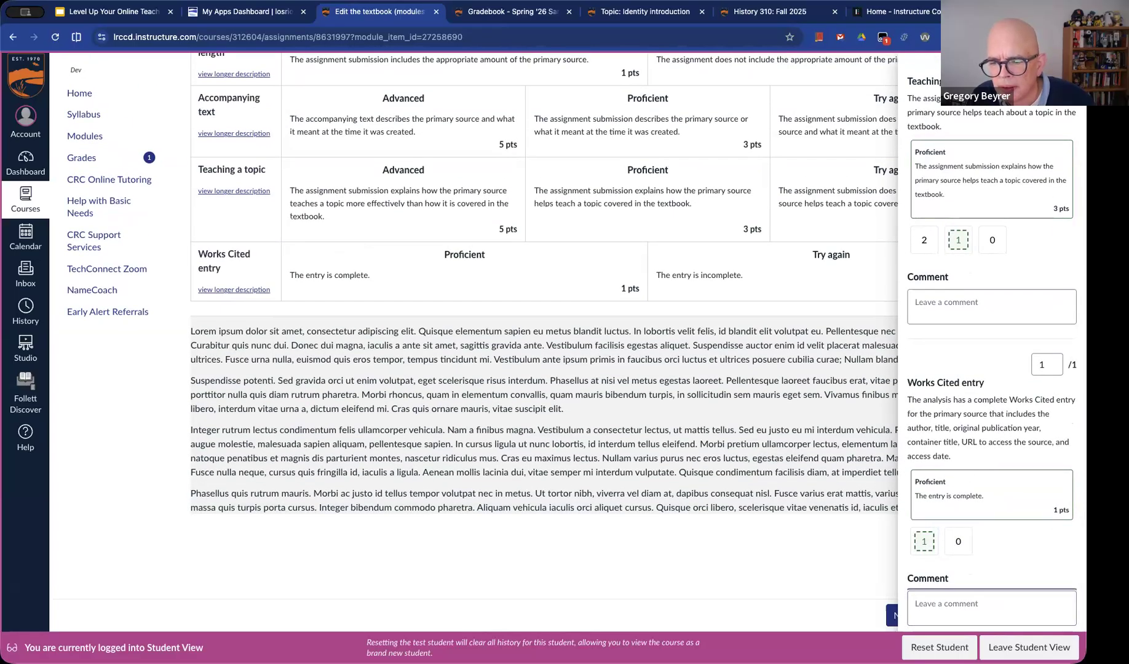
pyautogui.press('Return')
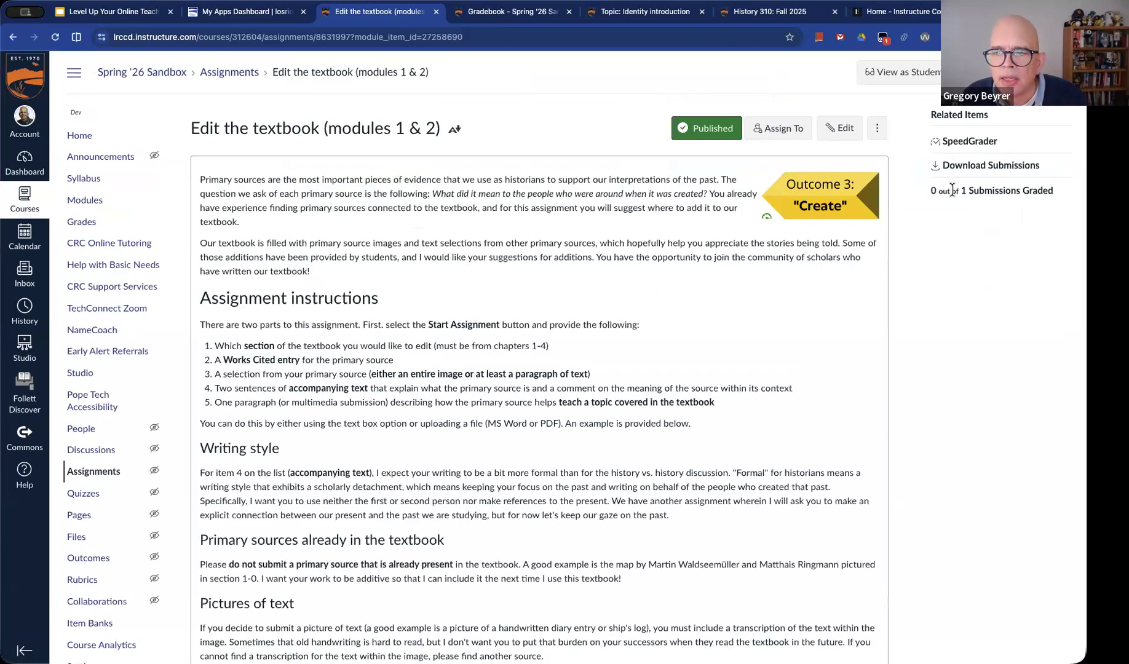
# Open the student submission in SpeedGrader with a wider grading area and display its rubric
pyautogui.click(970, 141)
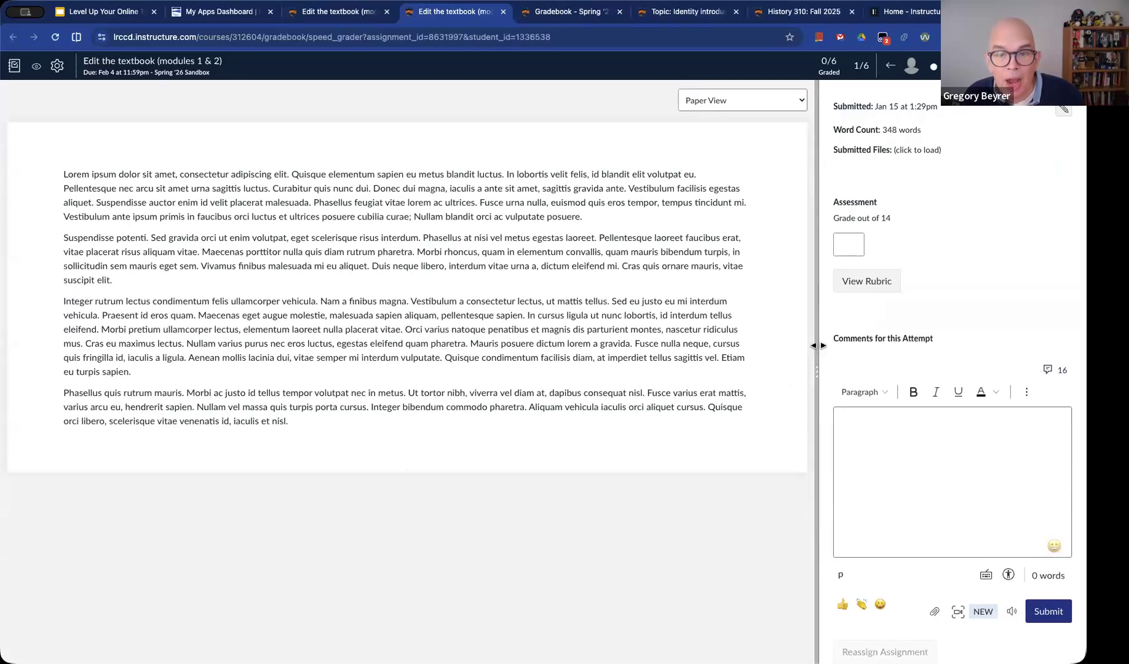
pyautogui.moveTo(818, 345); pyautogui.dragTo(624, 348)
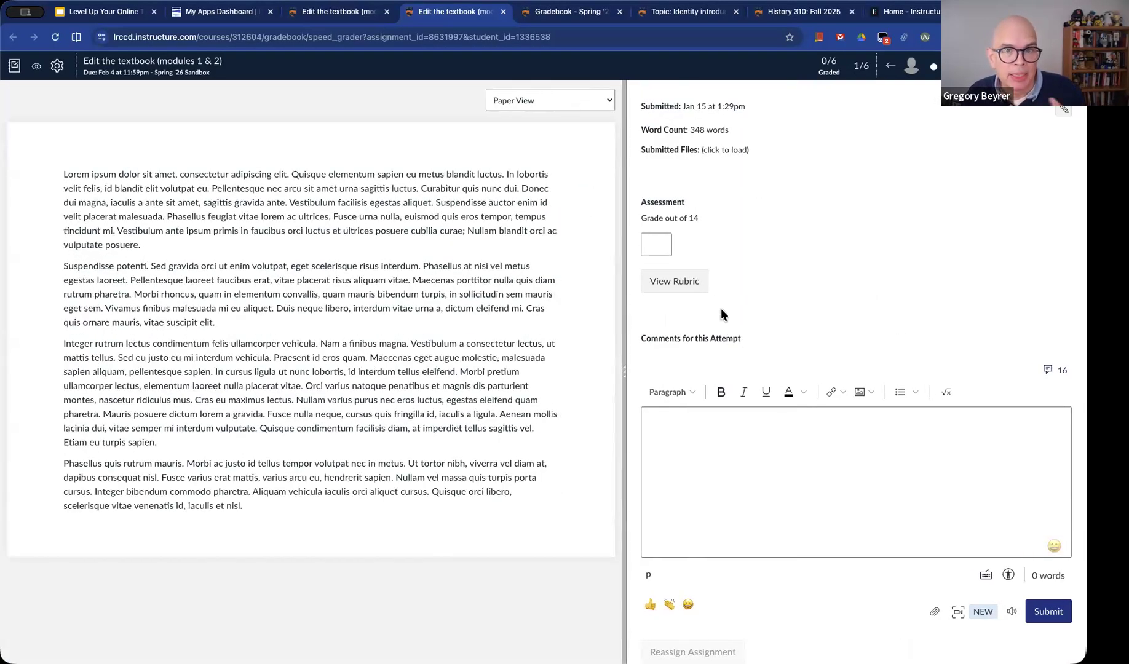
pyautogui.click(704, 286)
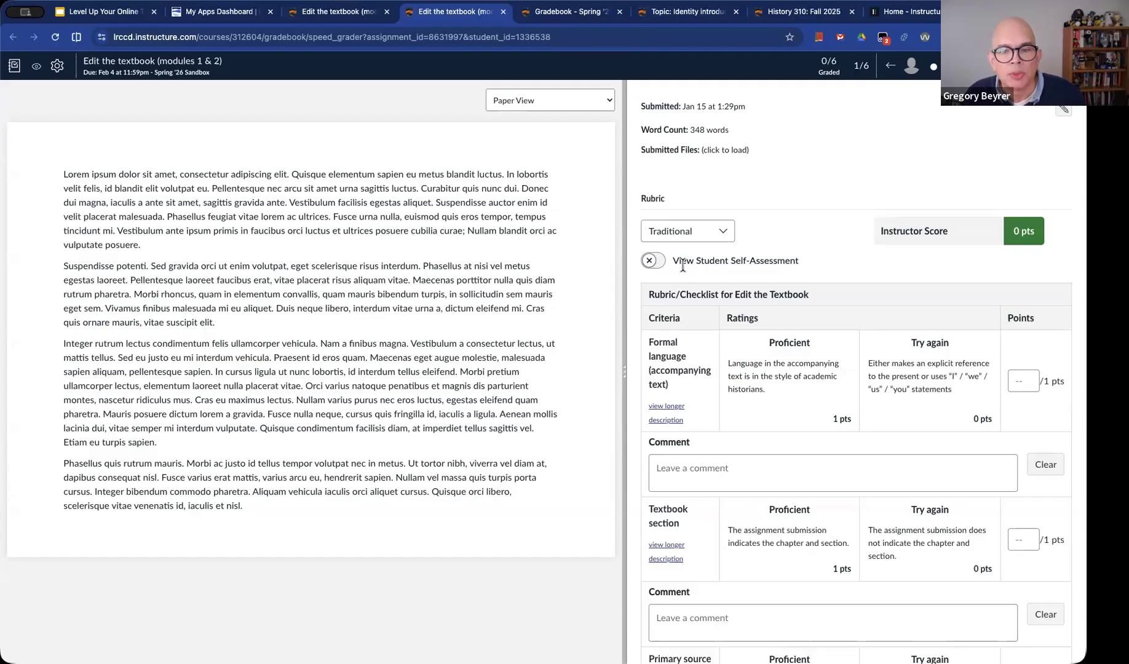
# Show the student self-assessment on the rubric and examine the student's ratings and the Textbook section comment
pyautogui.click(650, 262)
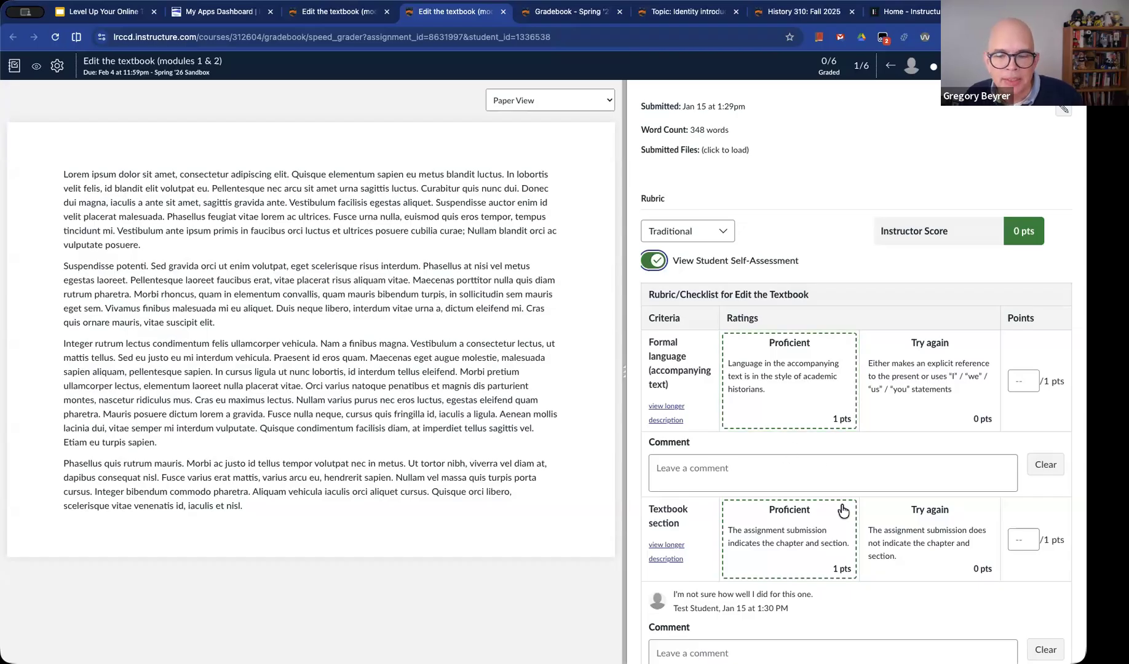
pyautogui.scroll(-5, 836, 489)
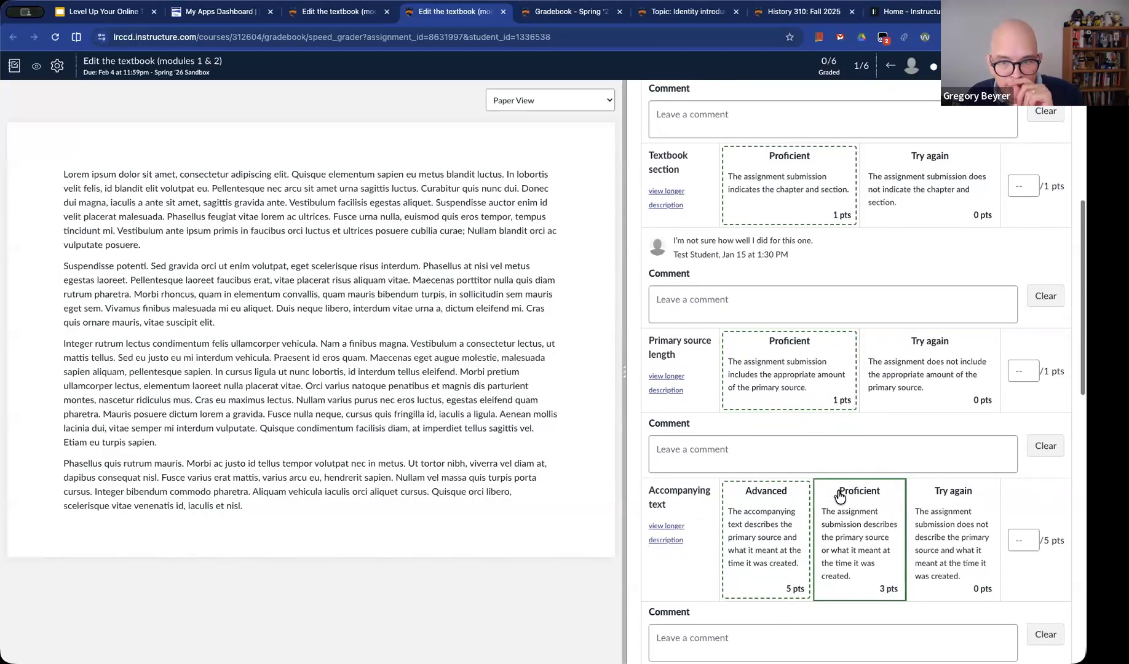
pyautogui.moveTo(809, 259); pyautogui.dragTo(677, 255)
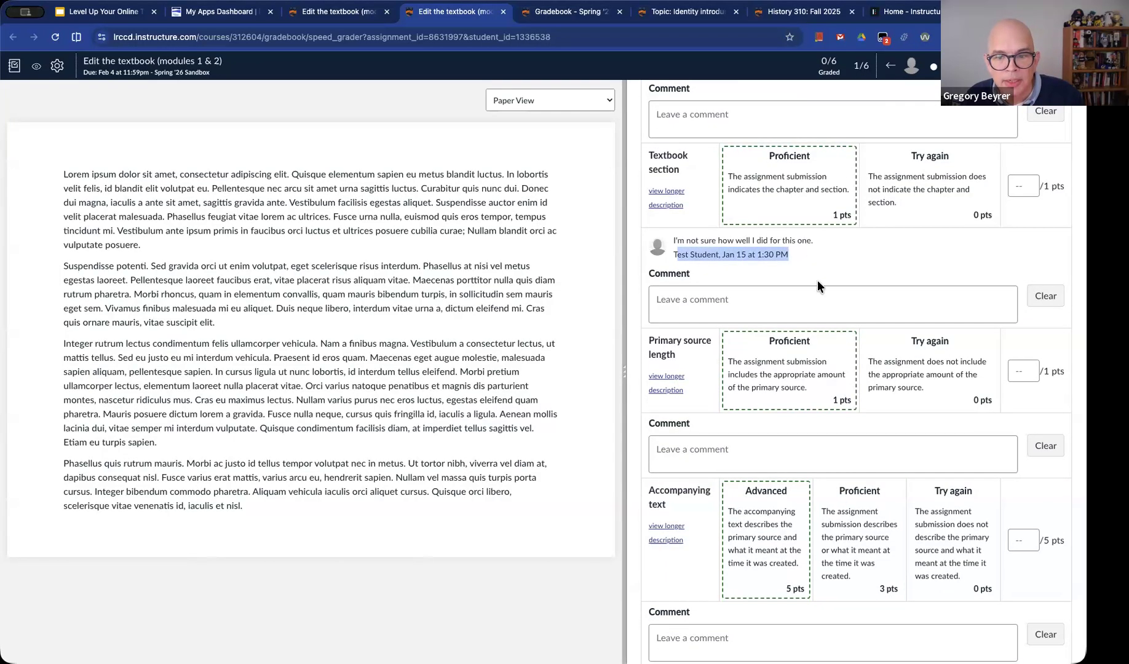
# Grade Formal language at 1 point, Textbook section at 0, Primary source length at 1, and Accompanying text at 5
pyautogui.scroll(5, 824, 312)
pyautogui.click(782, 369)
pyautogui.click(930, 538)
pyautogui.scroll(-5, 793, 532)
pyautogui.click(799, 525)
pyautogui.scroll(-3, 796, 528)
pyautogui.click(793, 485)
# Grade Teaching a topic at 3 points and Works Cited entry at 1, and submit the rubric assessment
pyautogui.scroll(-6, 794, 486)
pyautogui.click(855, 429)
pyautogui.click(793, 563)
pyautogui.scroll(-7, 806, 541)
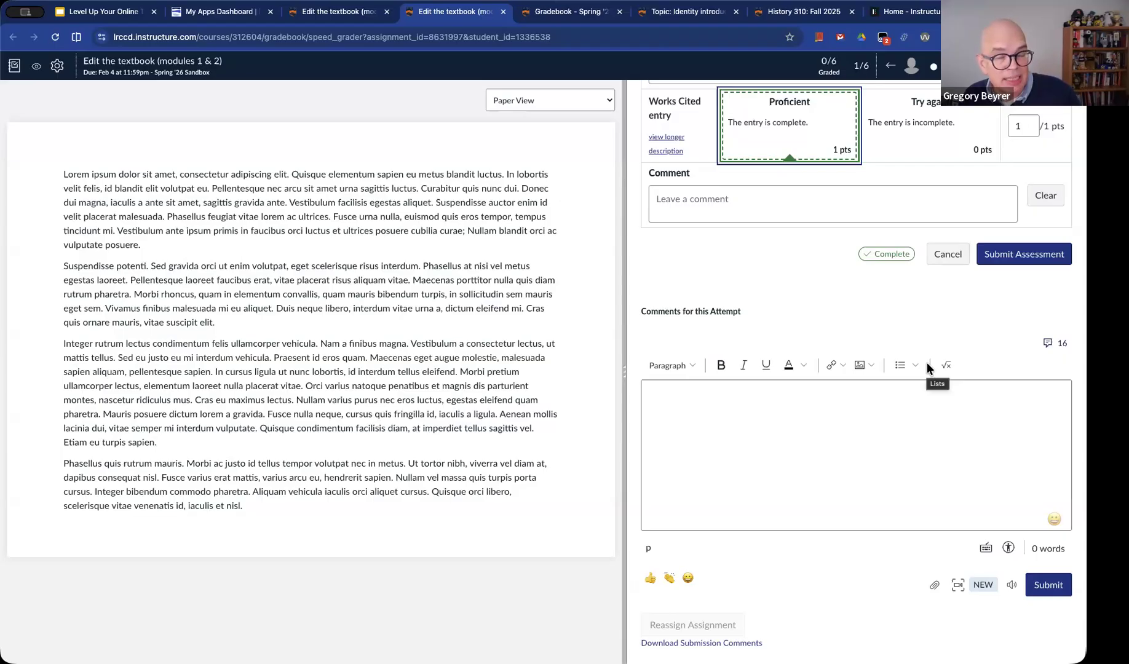
pyautogui.click(1031, 254)
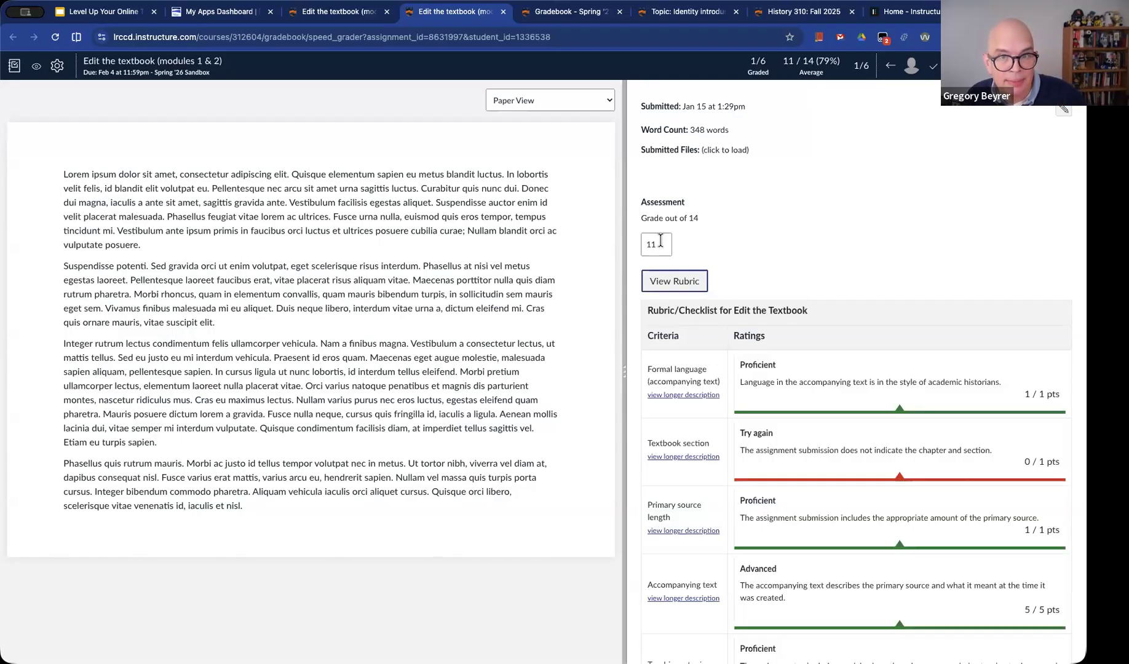
pyautogui.scroll(-1, 794, 321)
pyautogui.scroll(1, 794, 320)
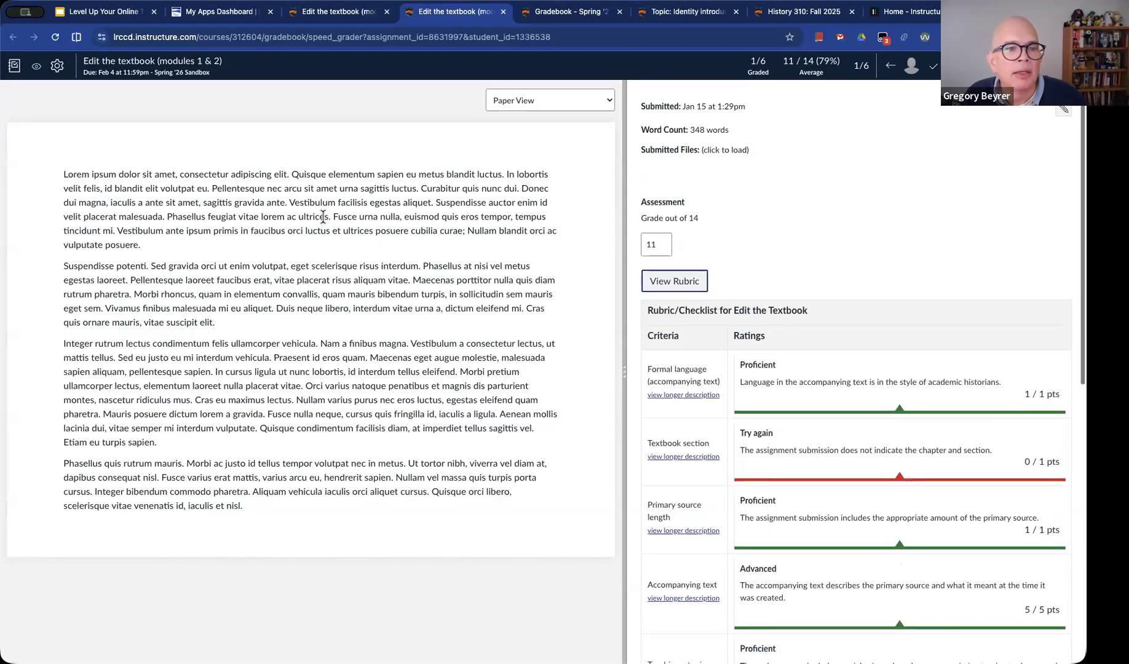
# Open the assignment page in Student View and review the instructor's rubric ratings and the submitted text
pyautogui.click(190, 62)
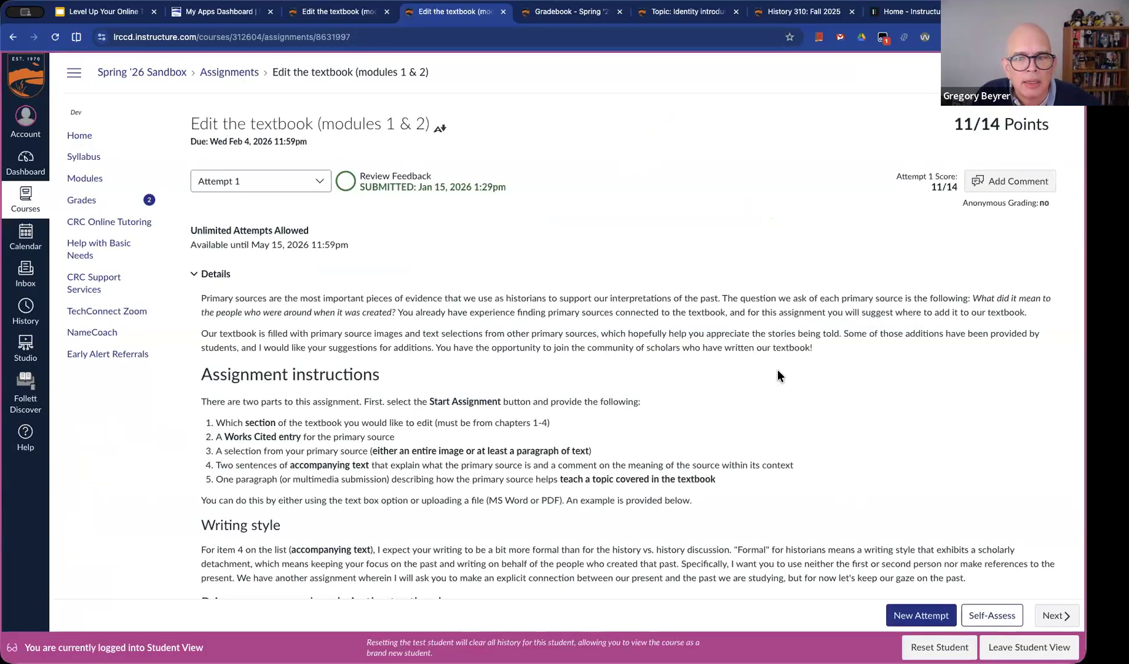
pyautogui.scroll(-15, 740, 416)
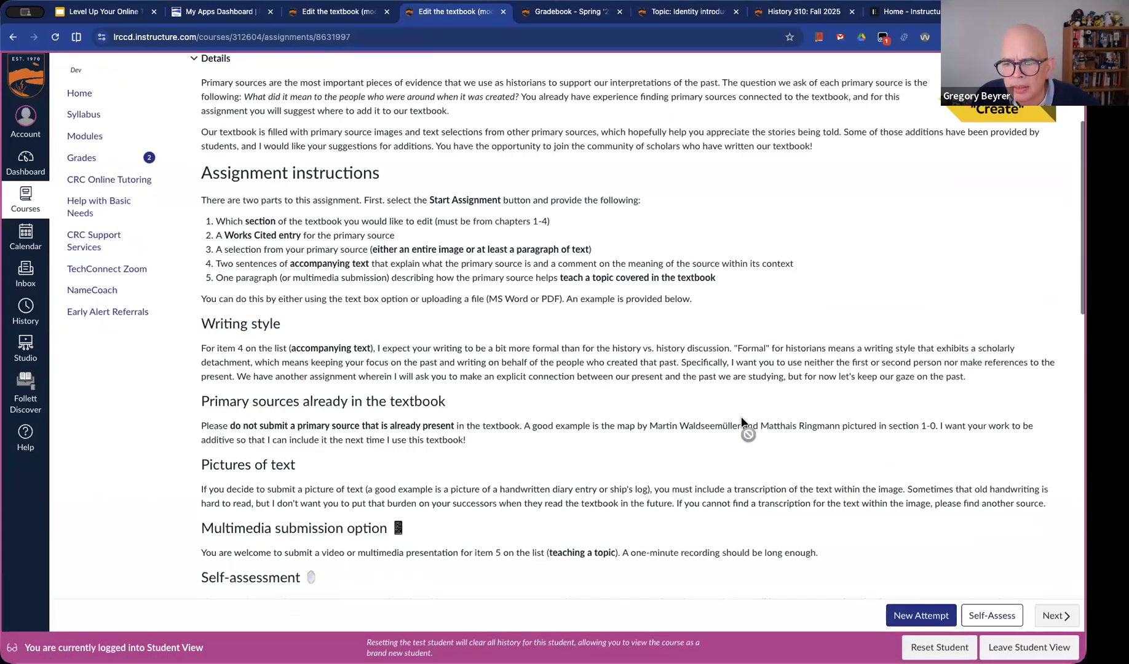
pyautogui.scroll(-4, 741, 416)
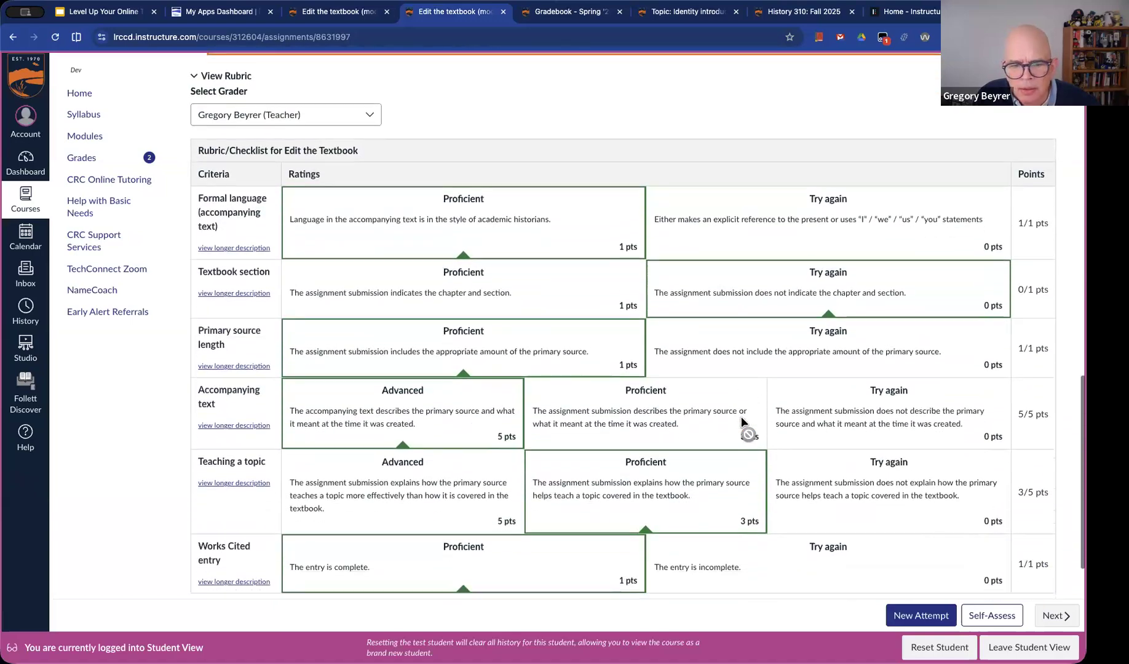
pyautogui.scroll(-3, 741, 416)
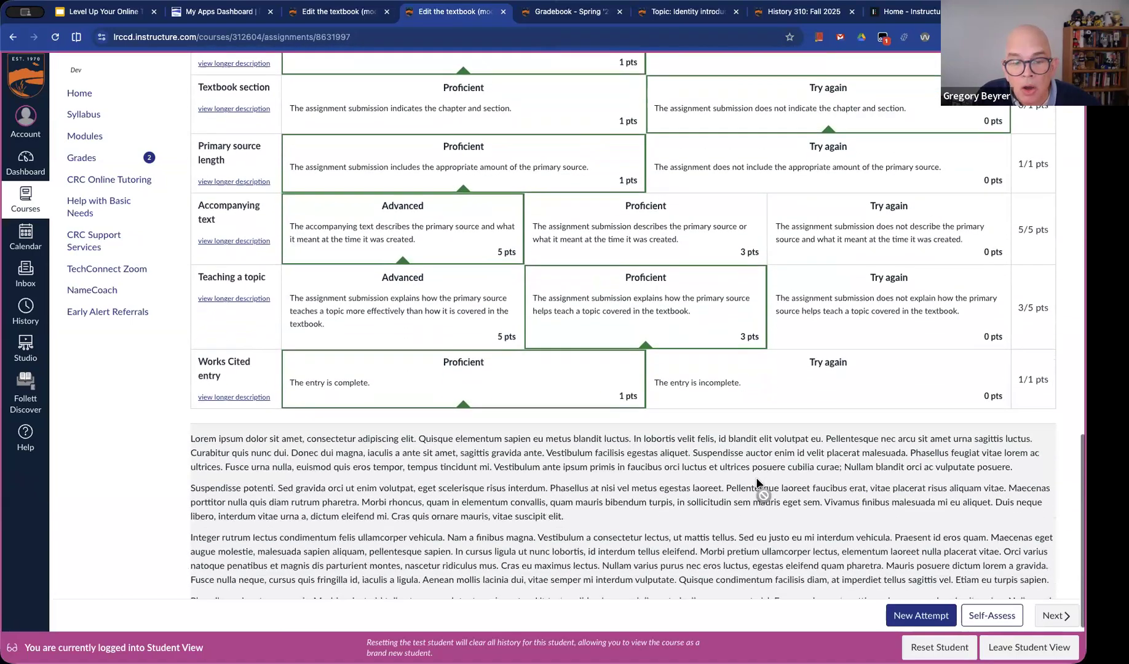
pyautogui.scroll(3, 756, 477)
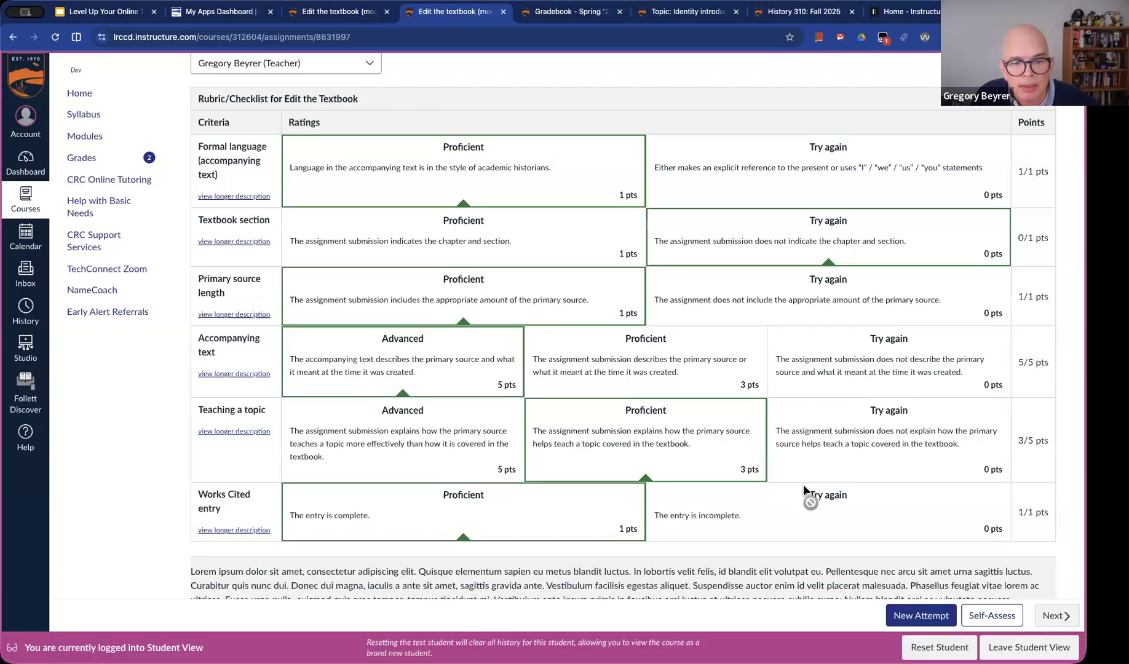
pyautogui.scroll(-1, 803, 484)
pyautogui.scroll(-1, 846, 486)
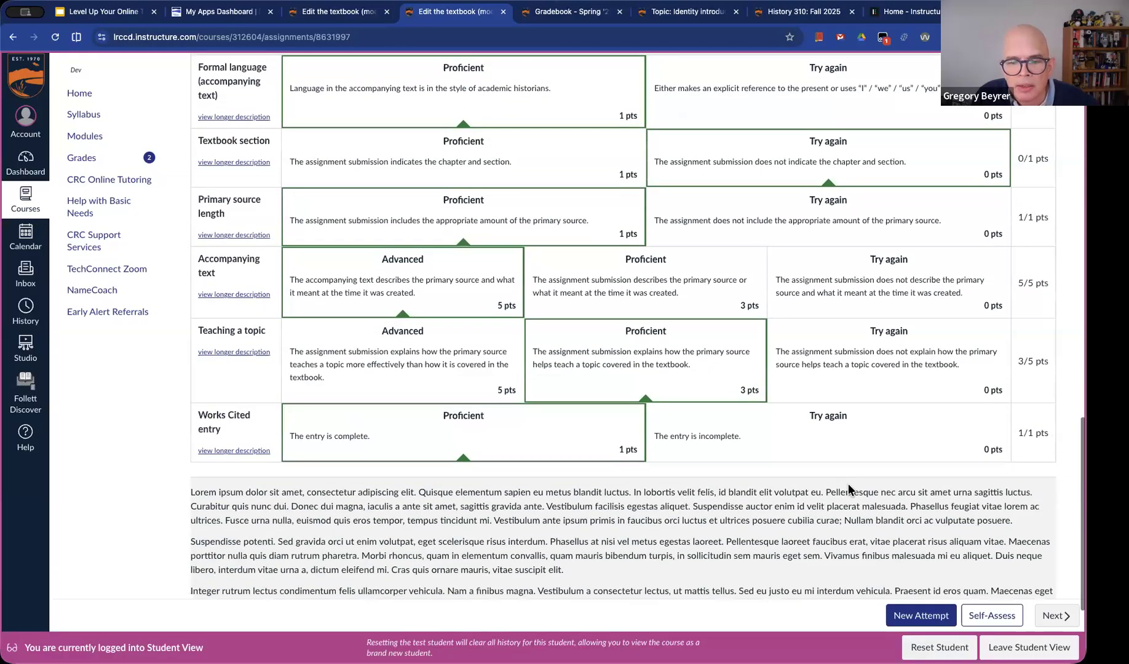
pyautogui.scroll(6, 846, 485)
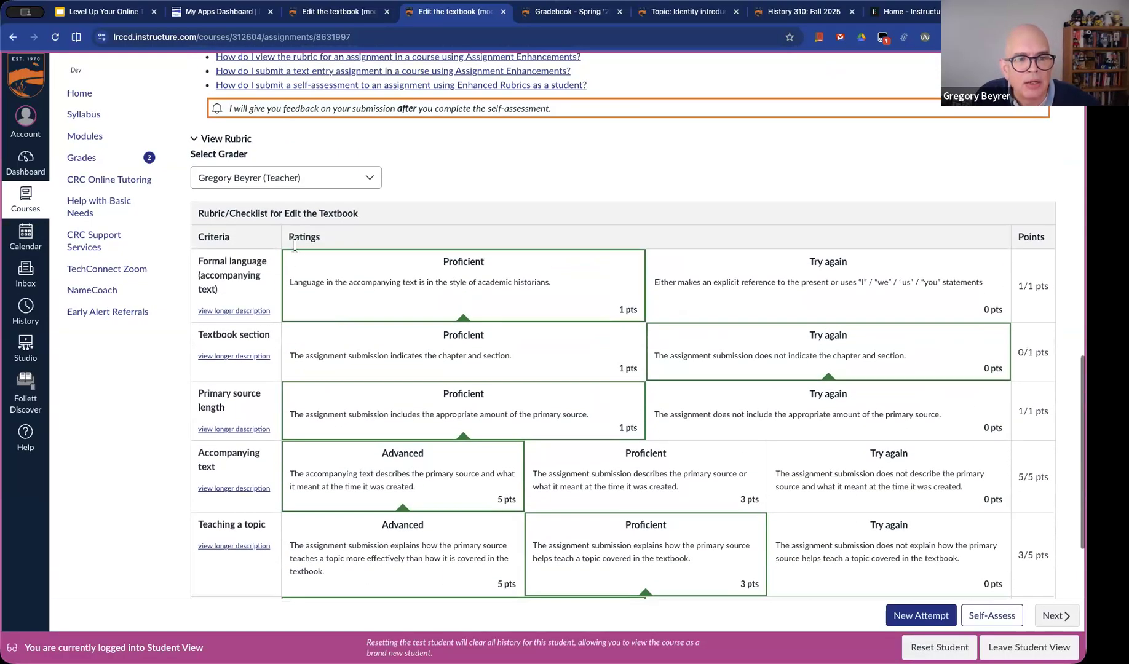
# Check which graders' assessments can be selected for the rubric in Student View
pyautogui.click(335, 180)
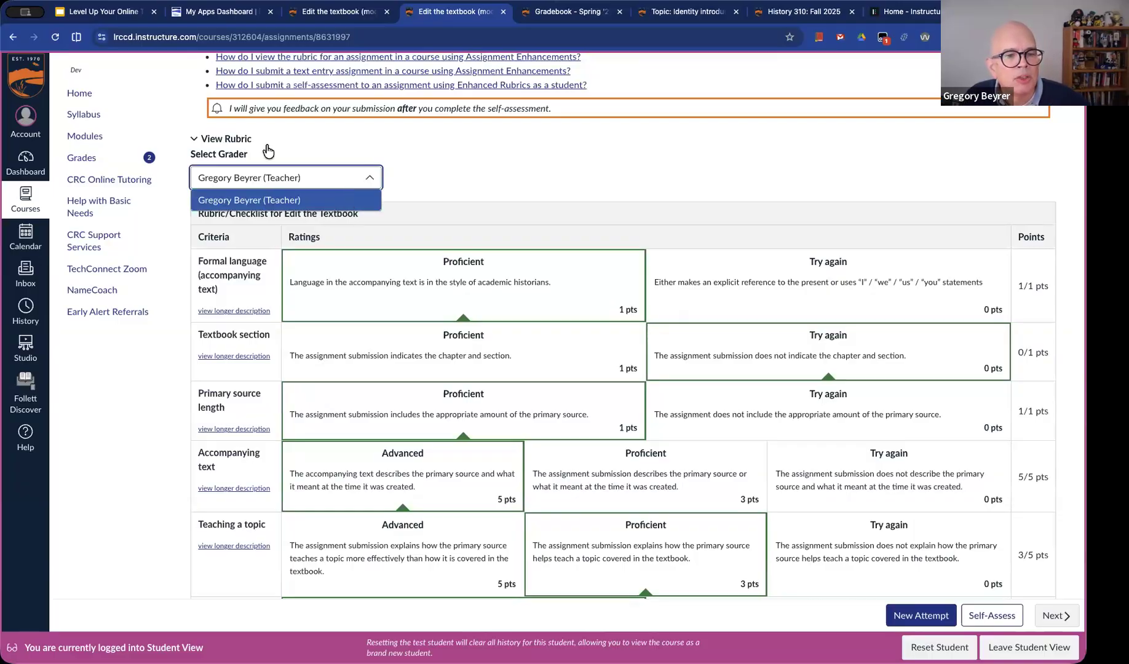
pyautogui.click(220, 157)
pyautogui.click(230, 297)
pyautogui.click(198, 155)
pyautogui.click(322, 173)
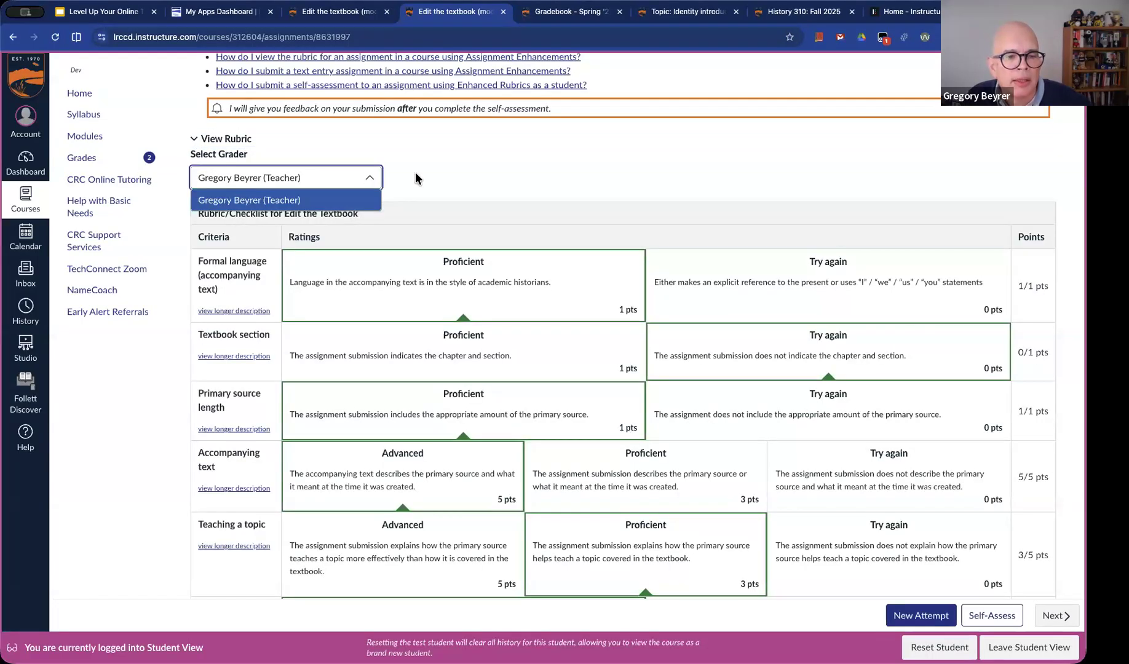
pyautogui.click(388, 180)
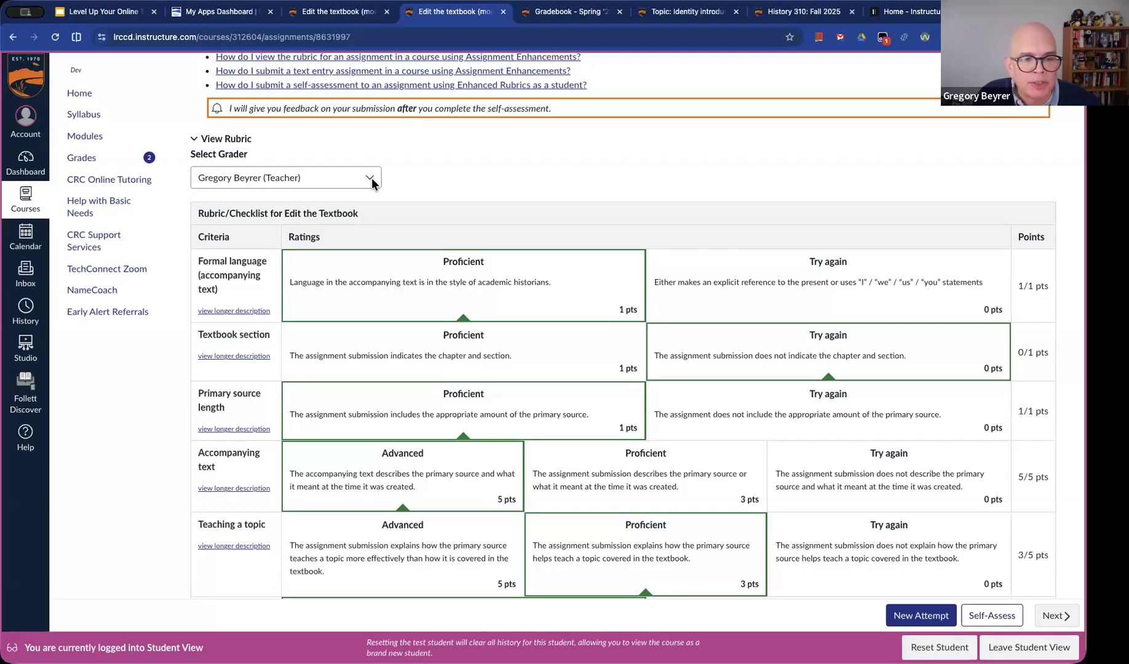
pyautogui.click(371, 177)
pyautogui.scroll(-1, 371, 177)
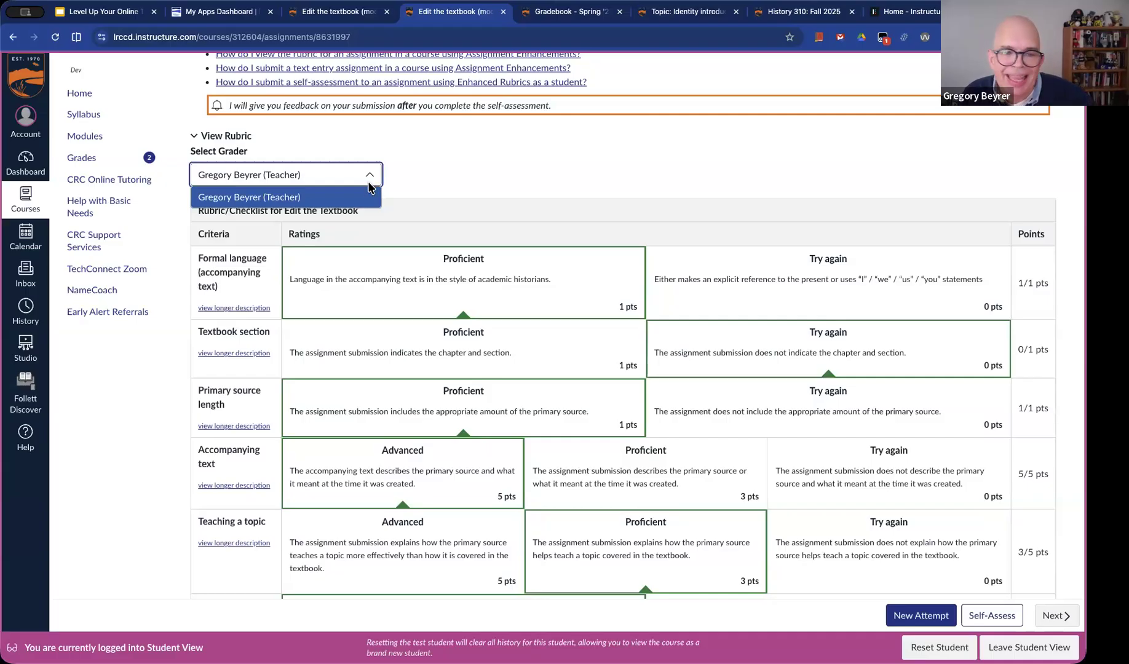
pyautogui.click(581, 284)
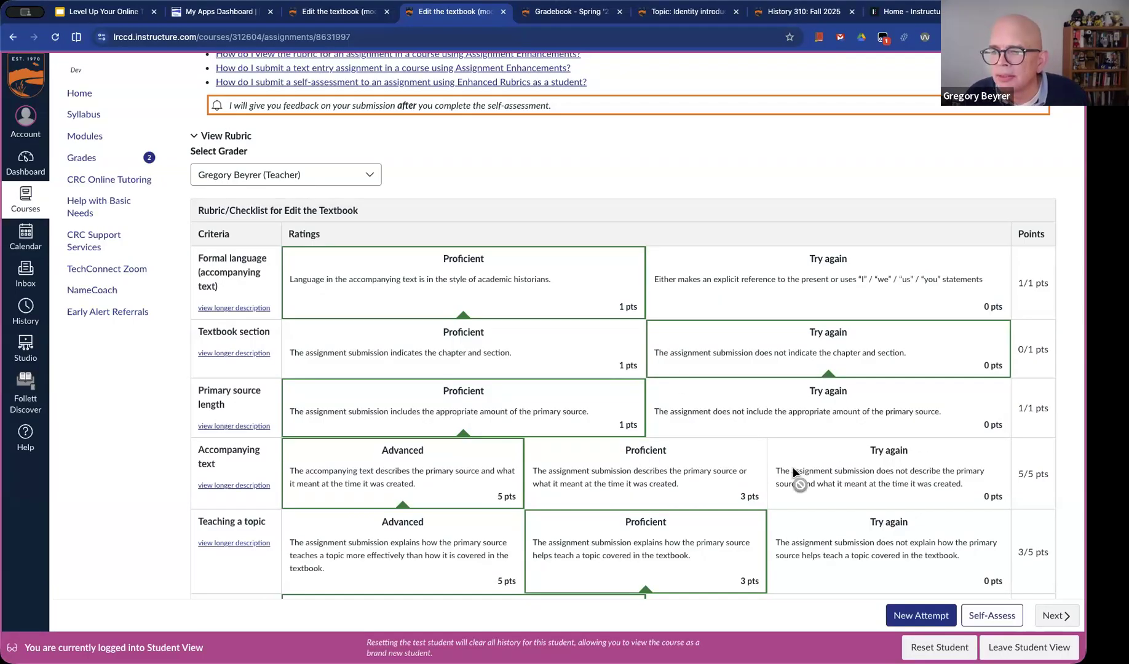
# Switch to the Google Slides presentation with the Student Self-Assessment slide
pyautogui.click(130, 11)
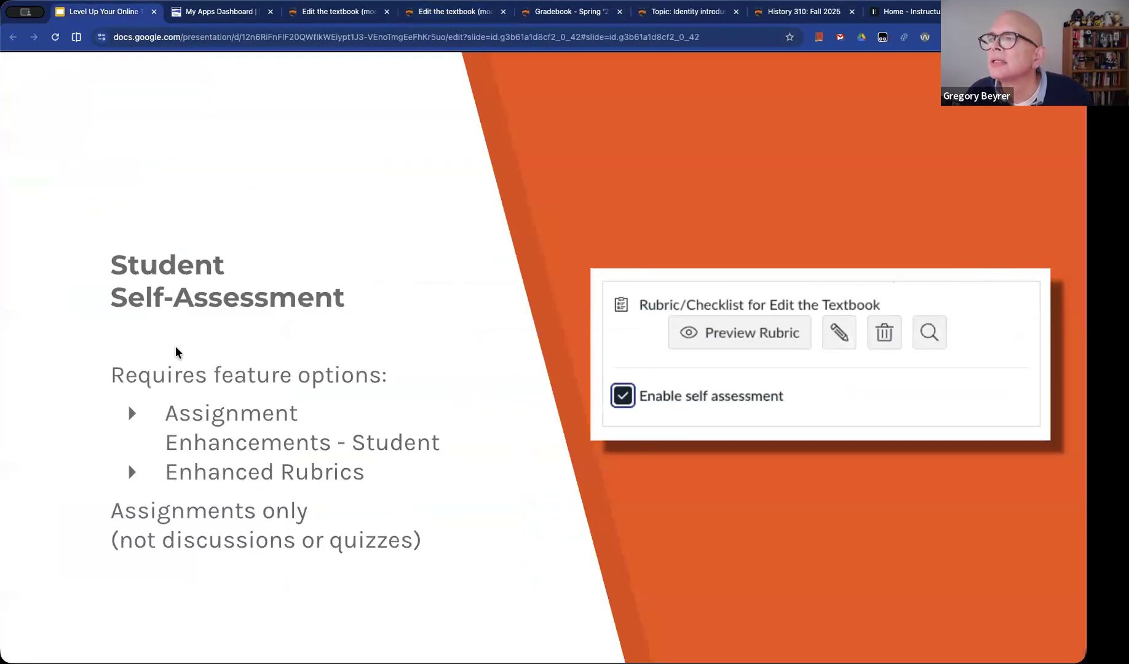
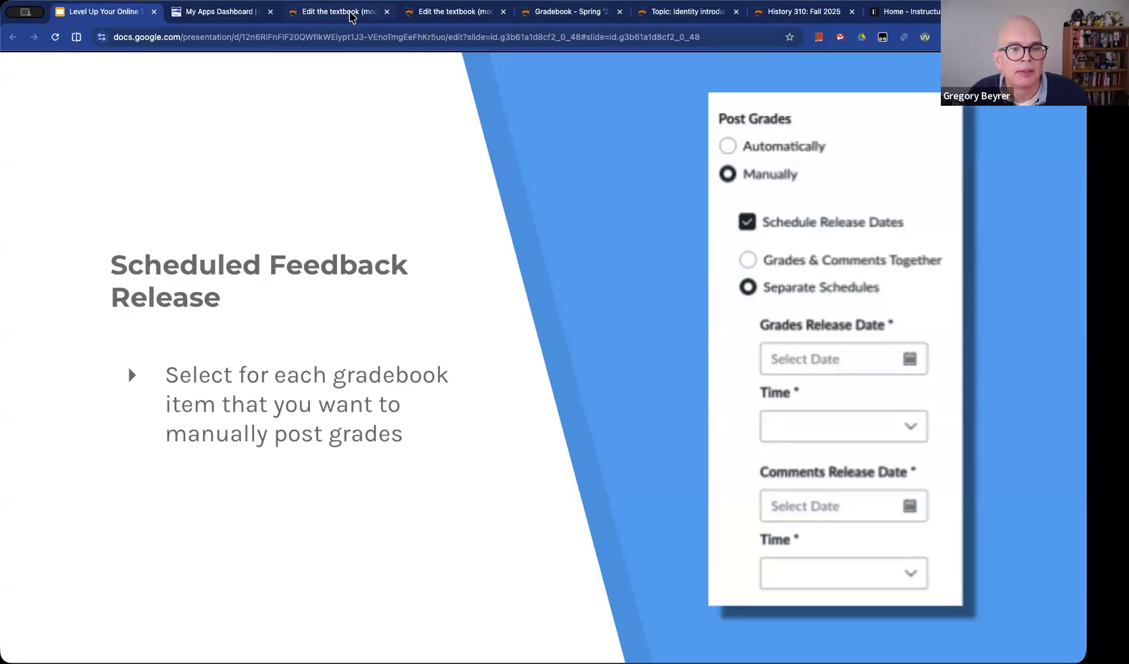
# Switch to the Canvas assignment page, go to the course grades, and leave Student View to reach the Gradebook
pyautogui.click(350, 15)
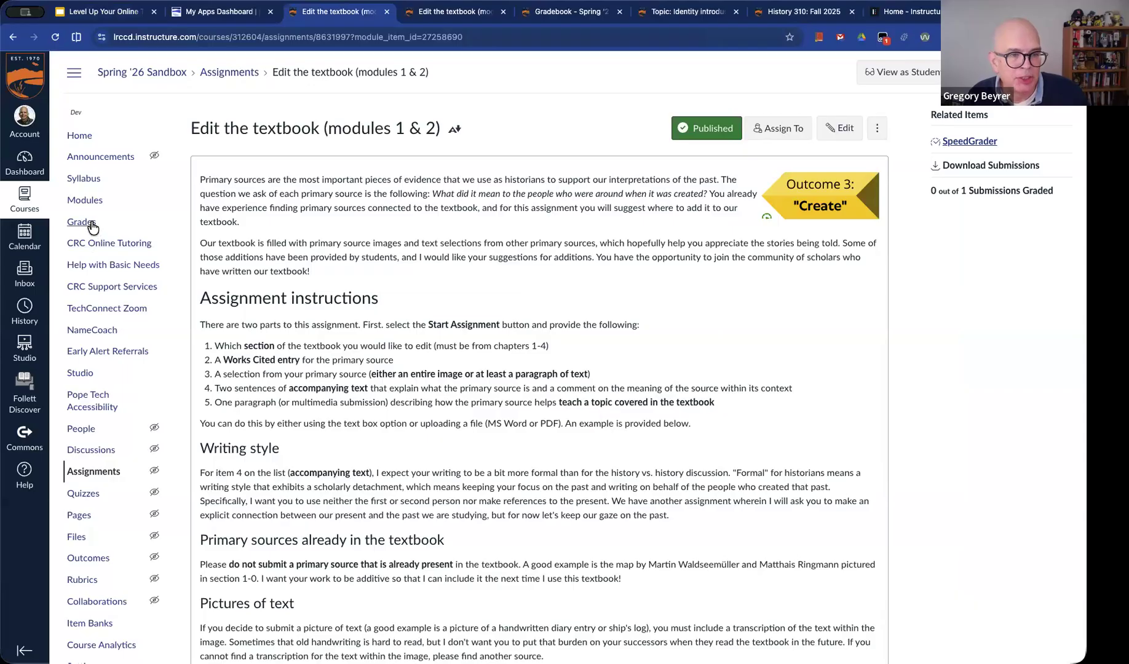
pyautogui.click(93, 227)
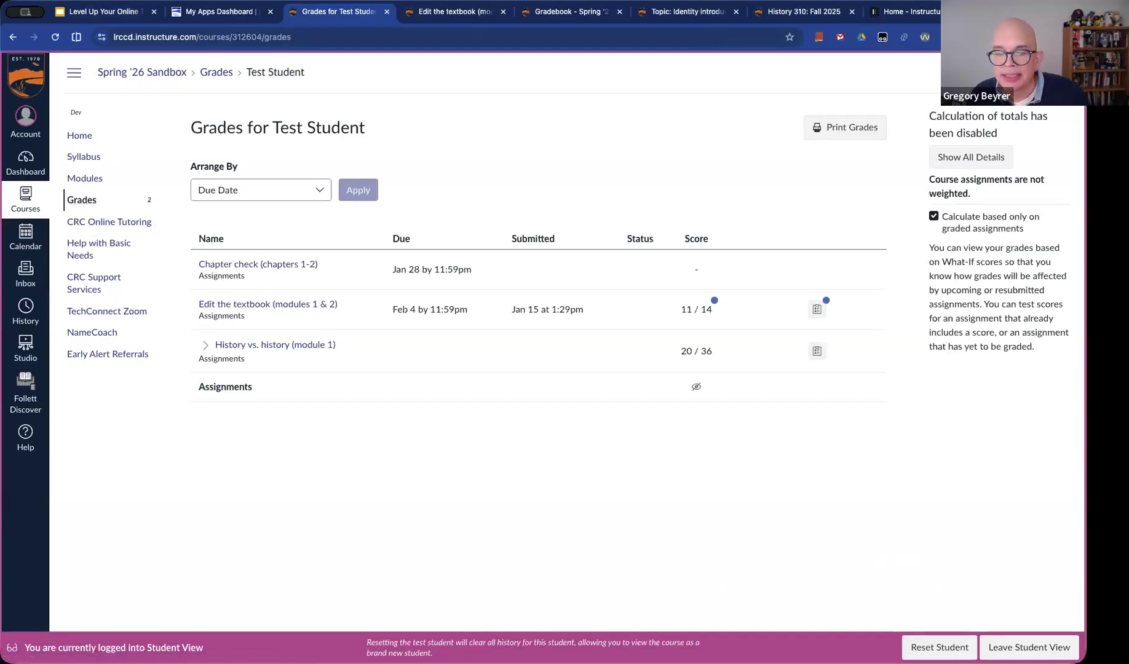
pyautogui.click(1029, 646)
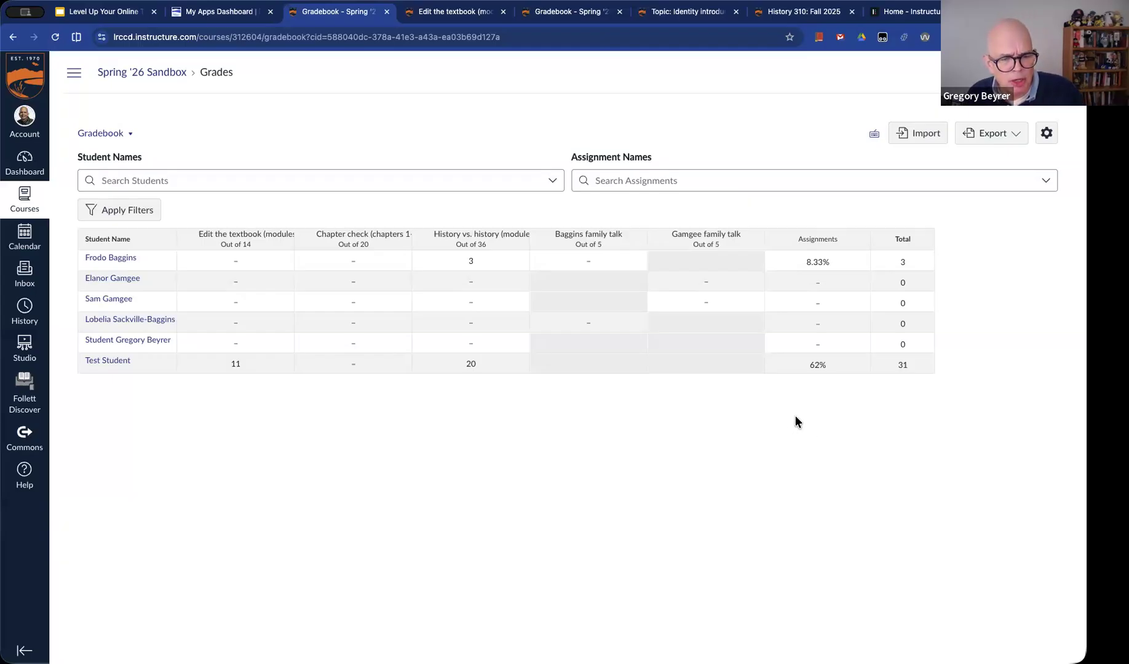
# Try the Manually Post Grades option in the course-wide grade posting policy, and cancel the Gradebook settings
pyautogui.click(1052, 137)
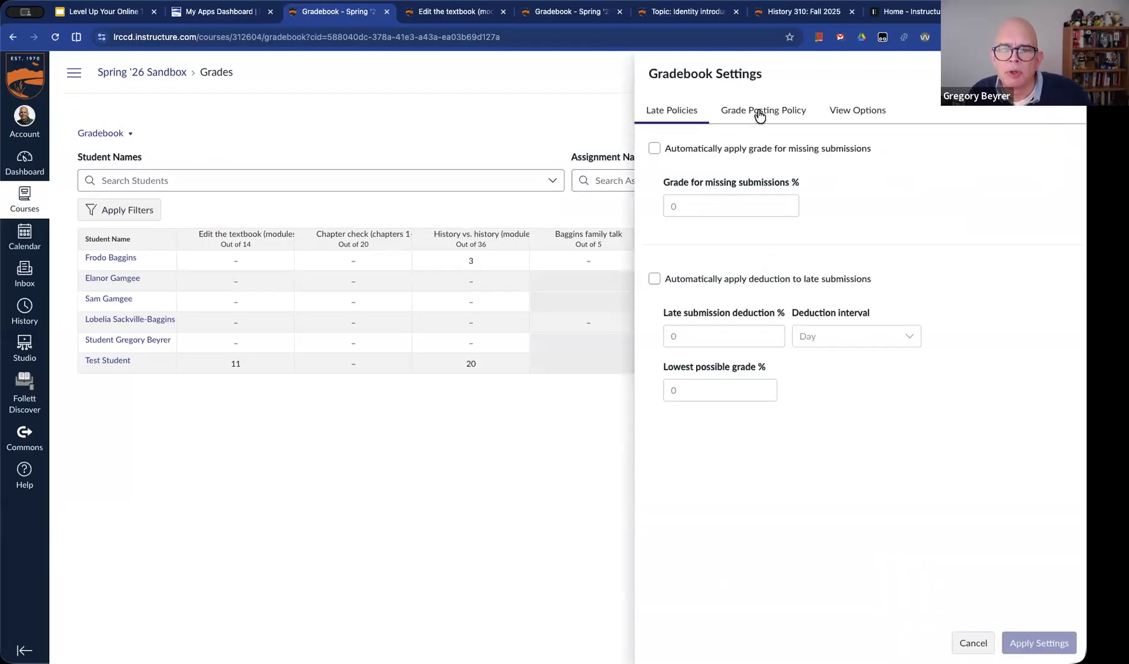
pyautogui.click(760, 112)
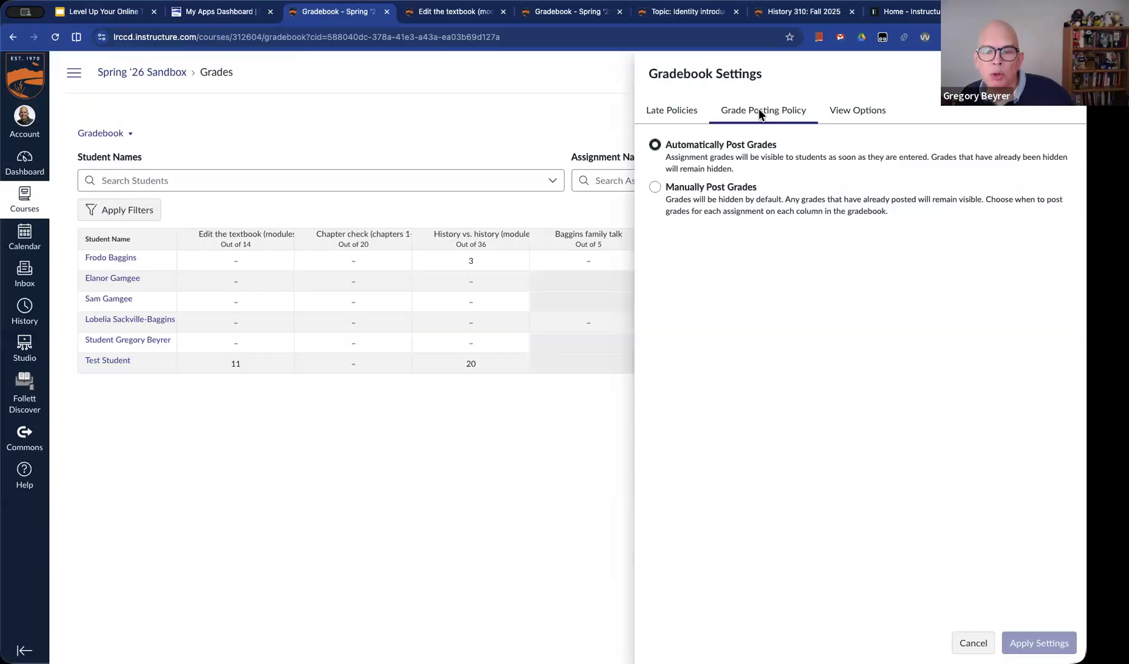
pyautogui.click(746, 184)
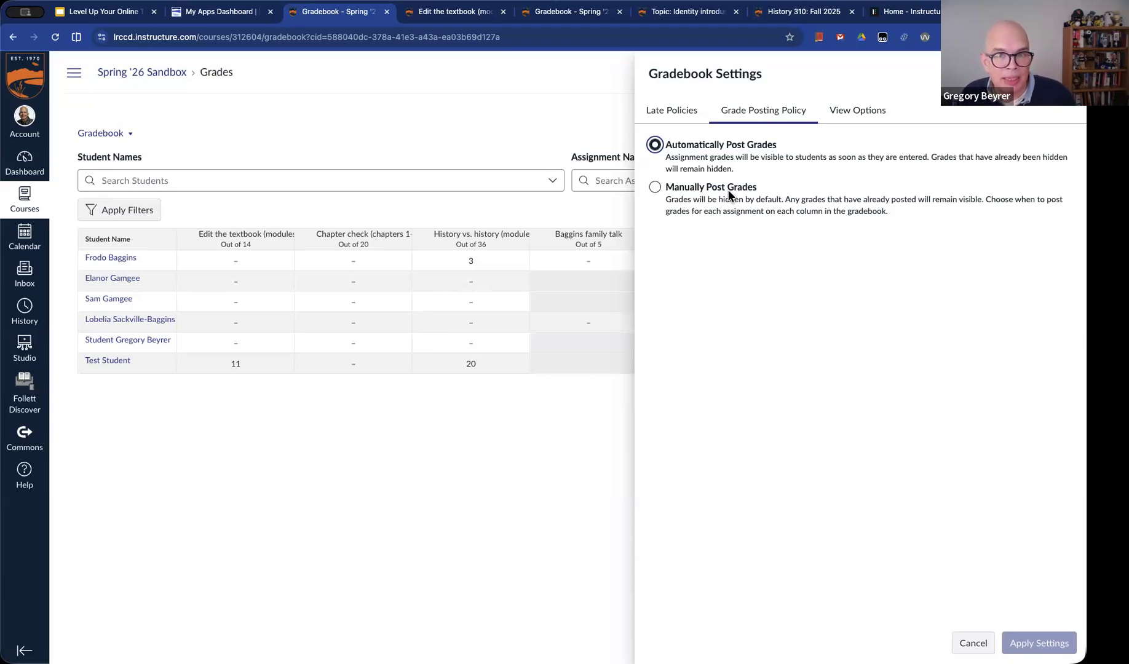
pyautogui.click(729, 194)
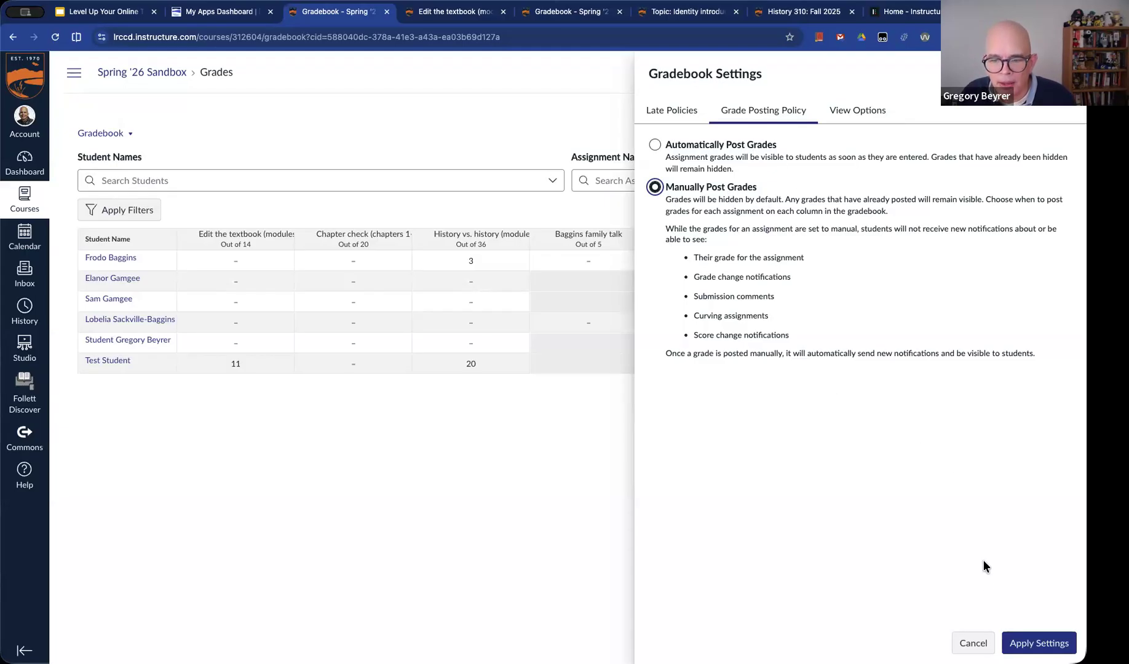
pyautogui.click(974, 641)
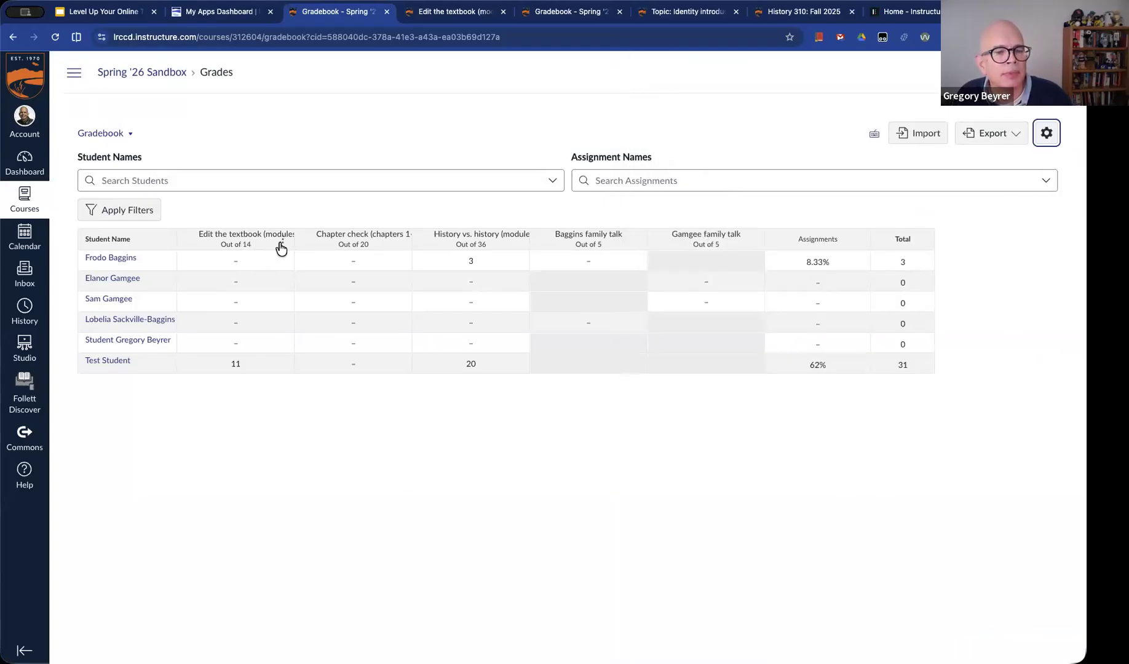
# Widen the Edit the textbook column in the Gradebook and select Manually in that assignment's grade posting policy
pyautogui.moveTo(284, 246)
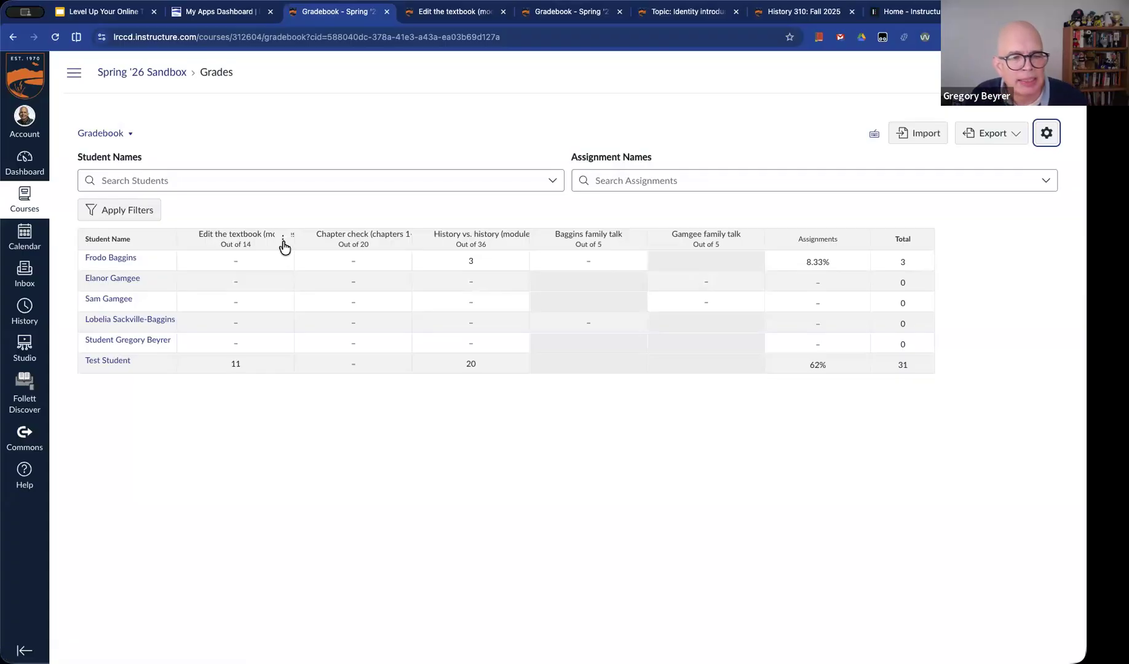
pyautogui.click(283, 241)
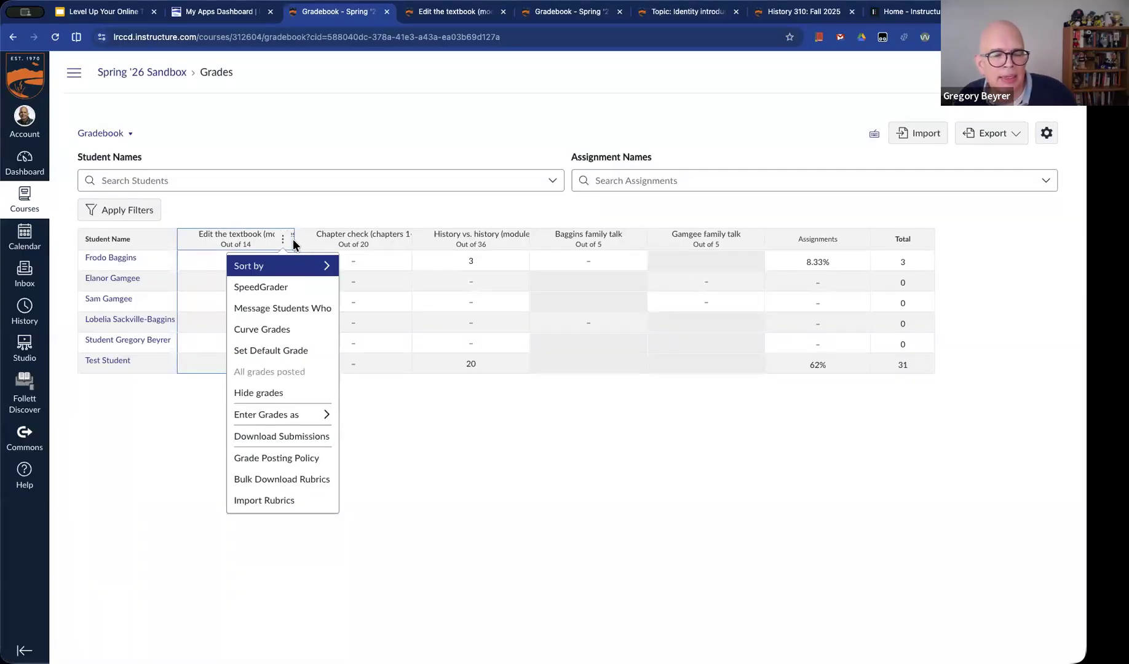
pyautogui.moveTo(293, 245); pyautogui.dragTo(322, 249)
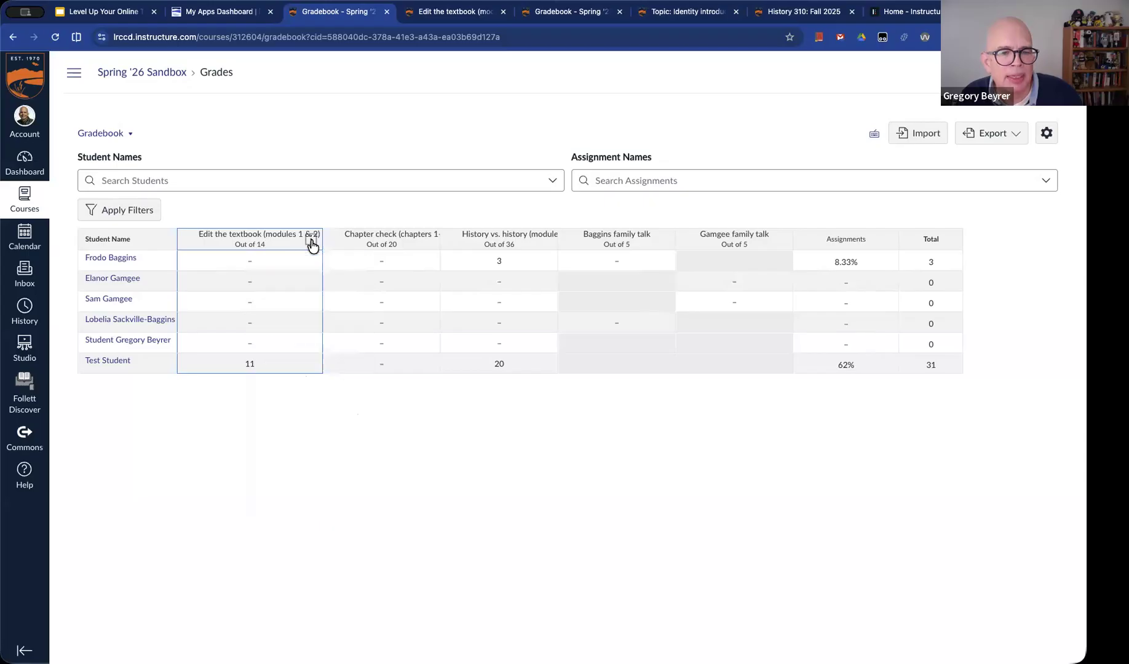
pyautogui.click(311, 239)
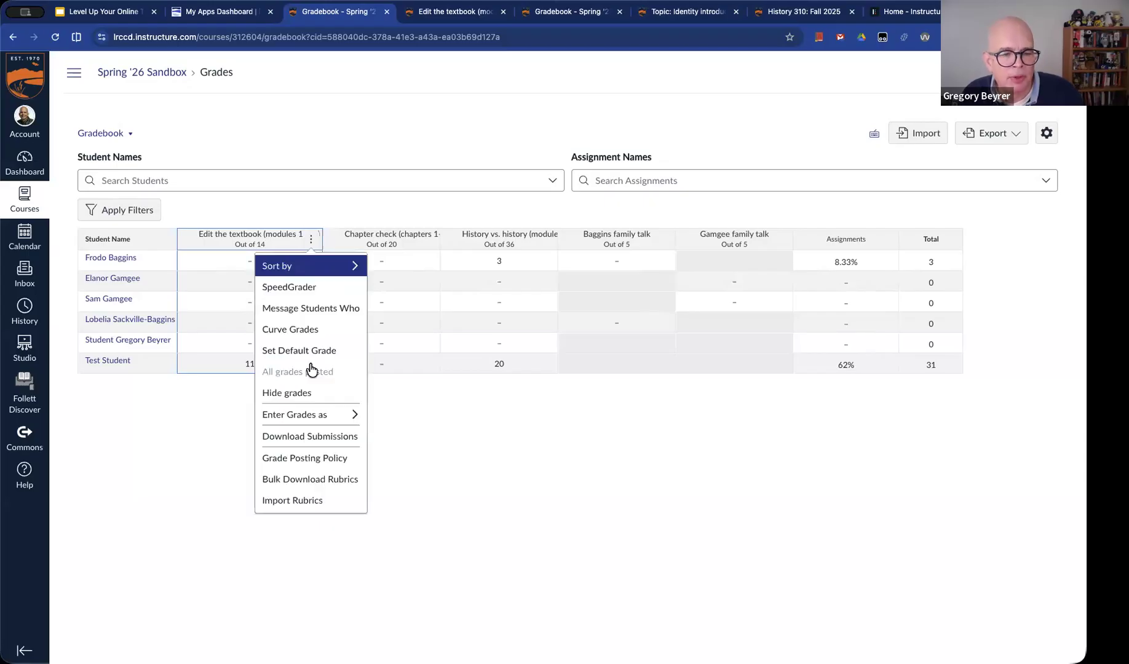
pyautogui.click(323, 460)
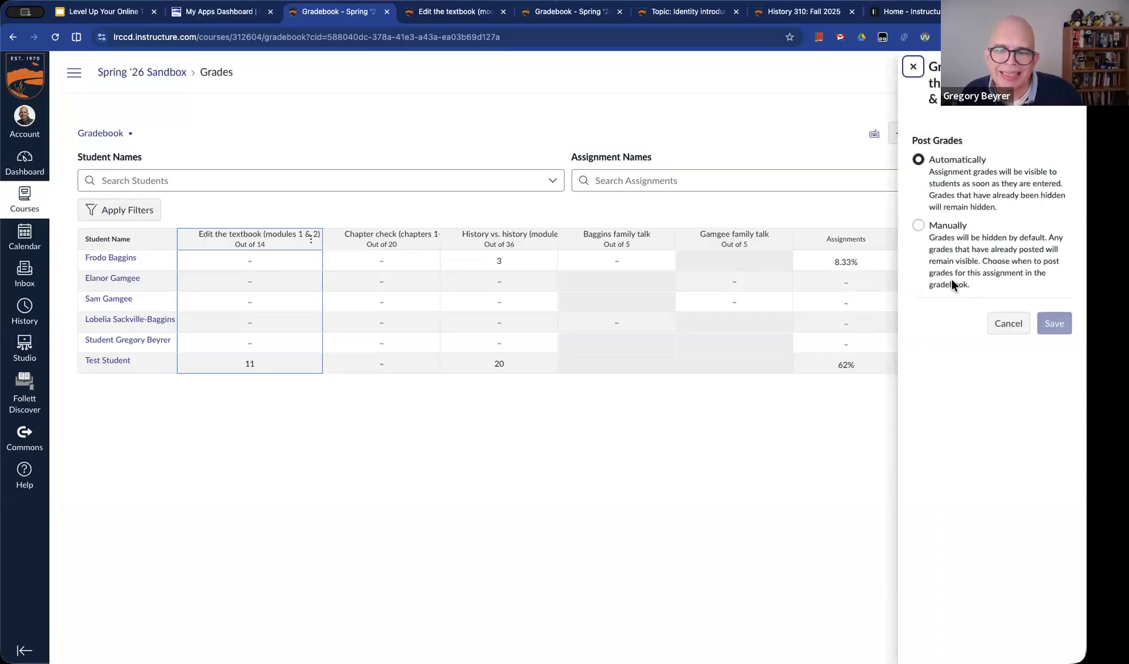
pyautogui.click(919, 227)
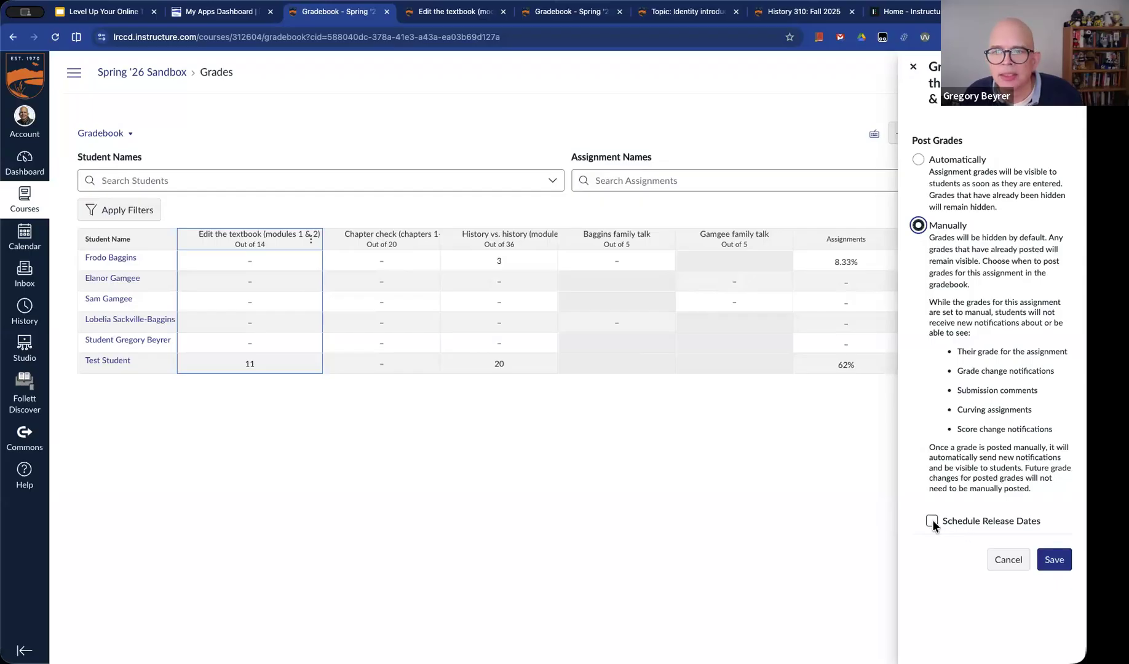
# Leave Student View on the other open Edit the textbook assignment page and return to the Gradebook's posting policy
pyautogui.click(463, 13)
pyautogui.scroll(2, 493, 285)
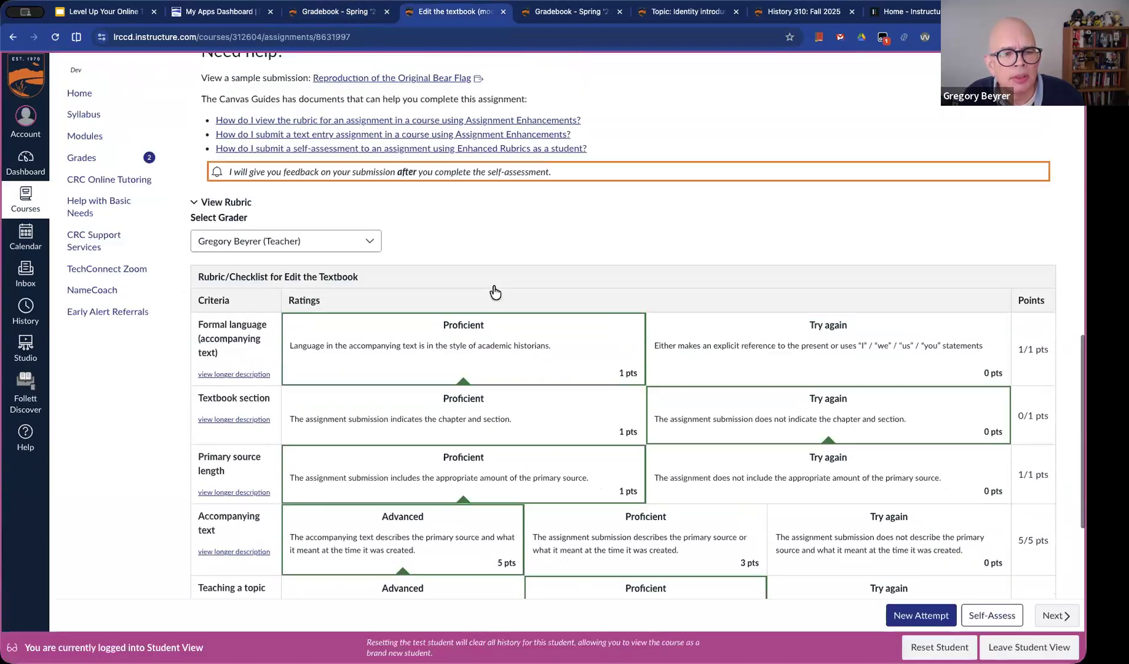
pyautogui.scroll(4, 497, 285)
pyautogui.scroll(4, 497, 283)
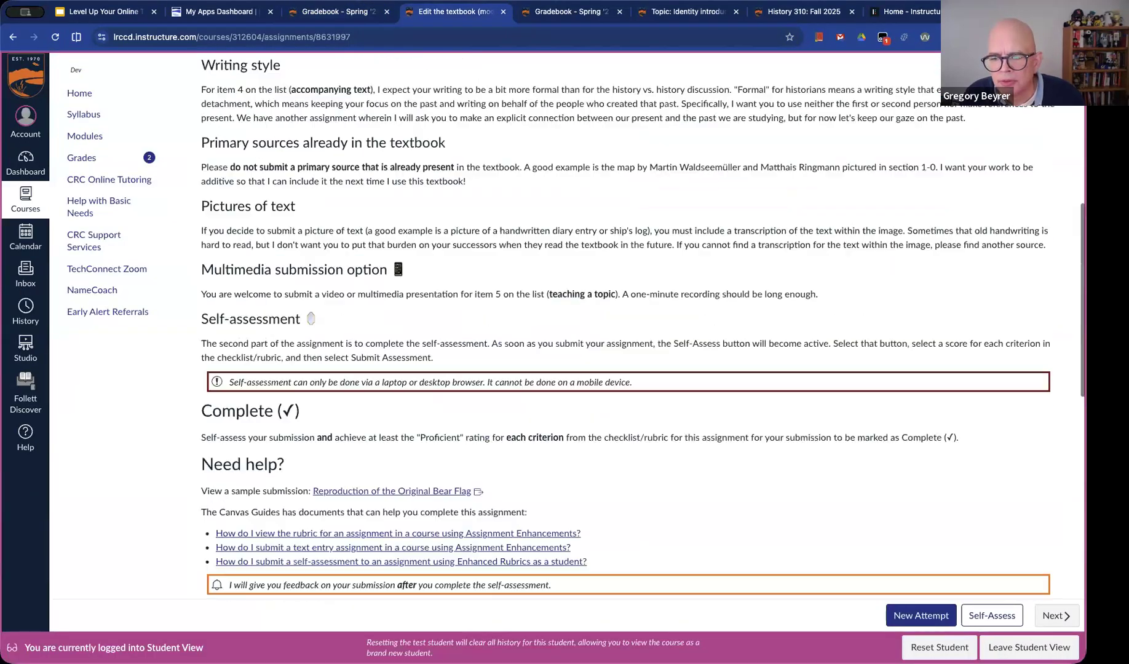
pyautogui.scroll(8, 820, 593)
pyautogui.click(1028, 647)
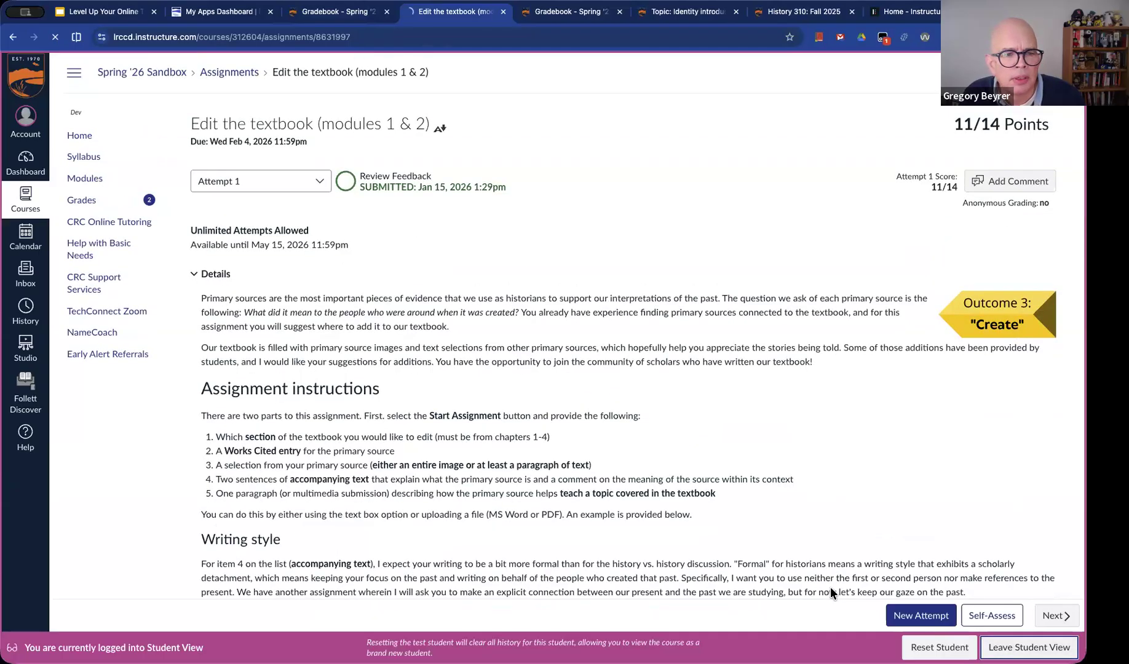
pyautogui.click(320, 14)
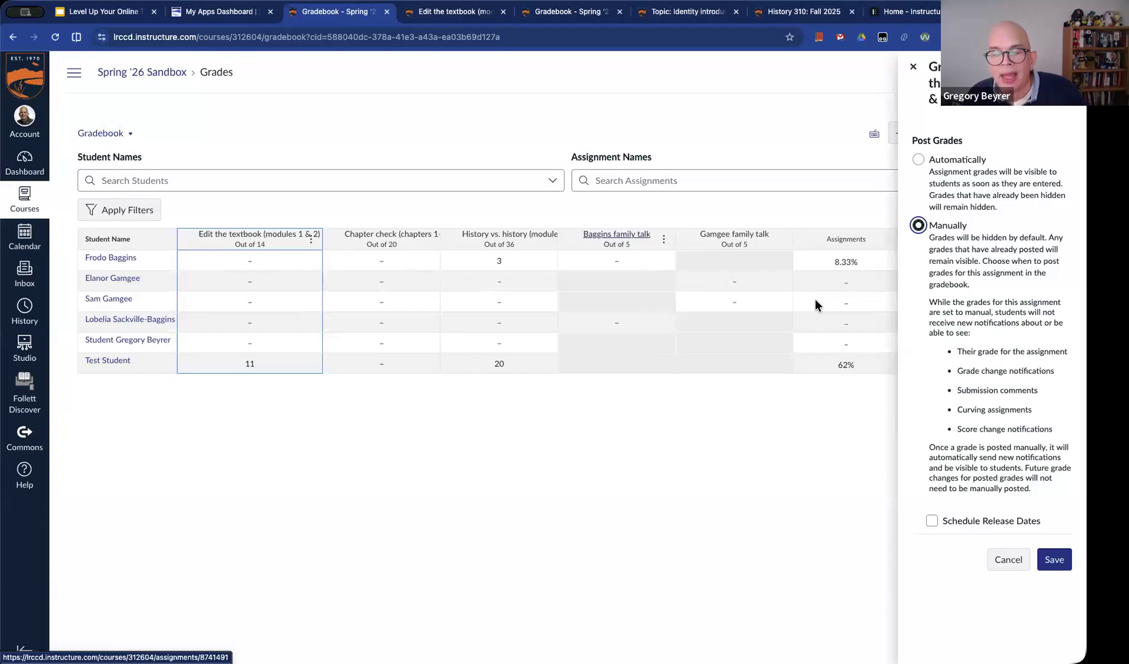
# Enable scheduled release dates for grades and comments together, with February 6, 2026 as the release date
pyautogui.click(933, 522)
pyautogui.scroll(-1, 978, 513)
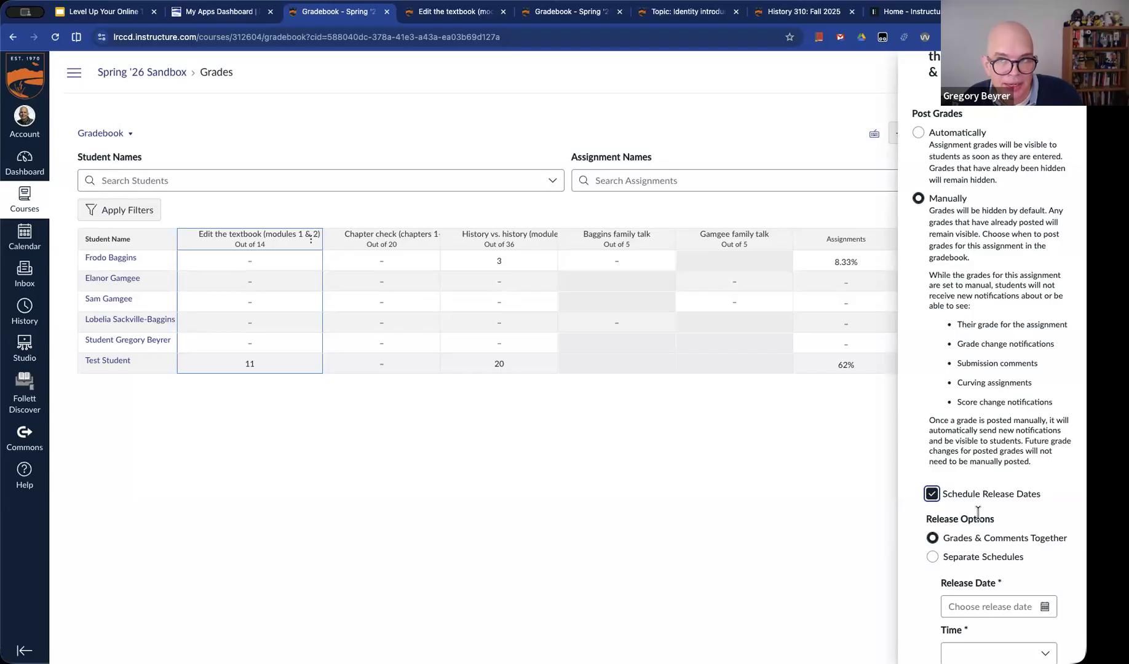
pyautogui.scroll(-2, 977, 513)
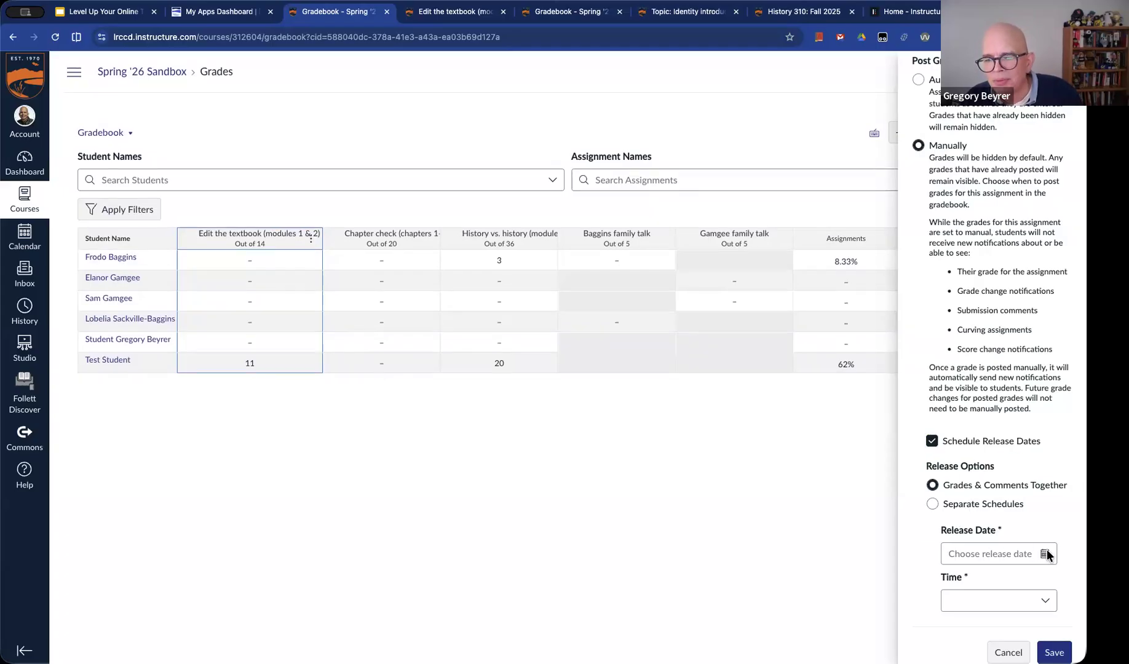
pyautogui.click(1021, 548)
pyautogui.click(1052, 375)
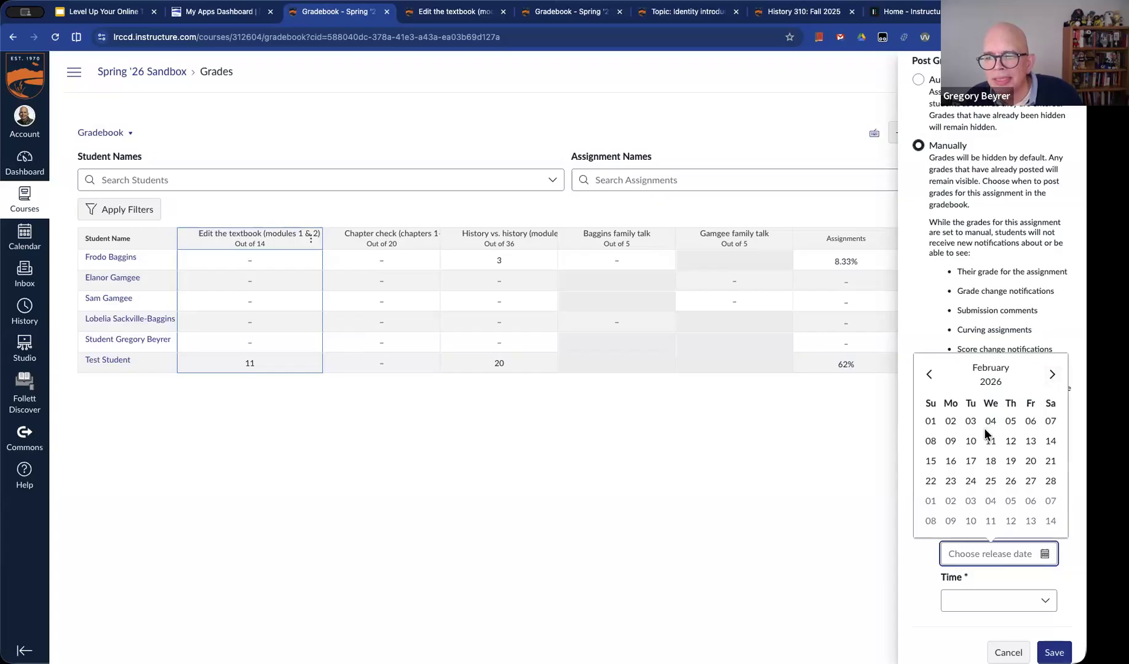
pyautogui.click(1031, 423)
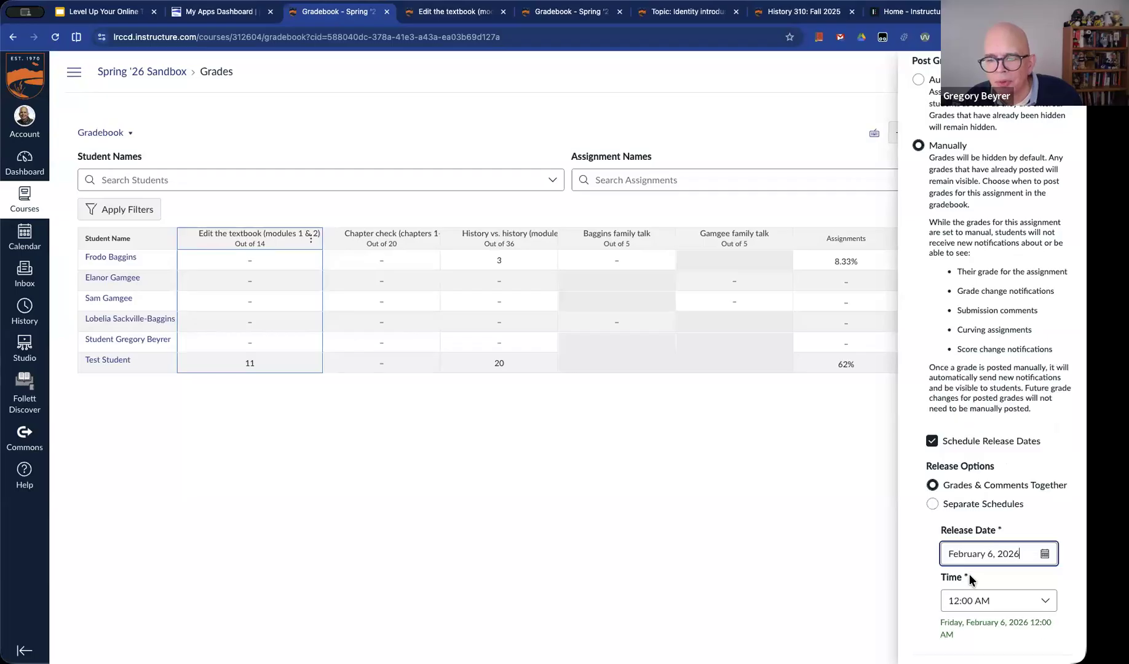
# Set the release time to 10:00 AM and save the assignment's grade posting policy
pyautogui.click(1006, 598)
pyautogui.click(1006, 598)
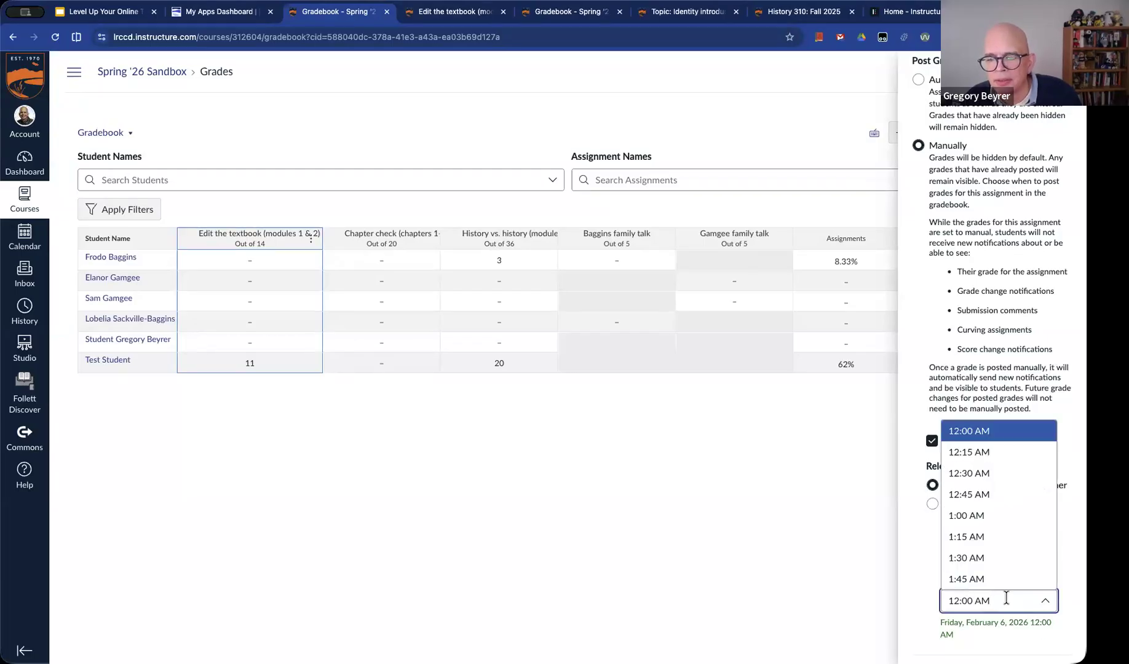
pyautogui.press('super+Left')
pyautogui.press('Right')
pyautogui.hotkey('shift', 'Right')
pyautogui.write('0')
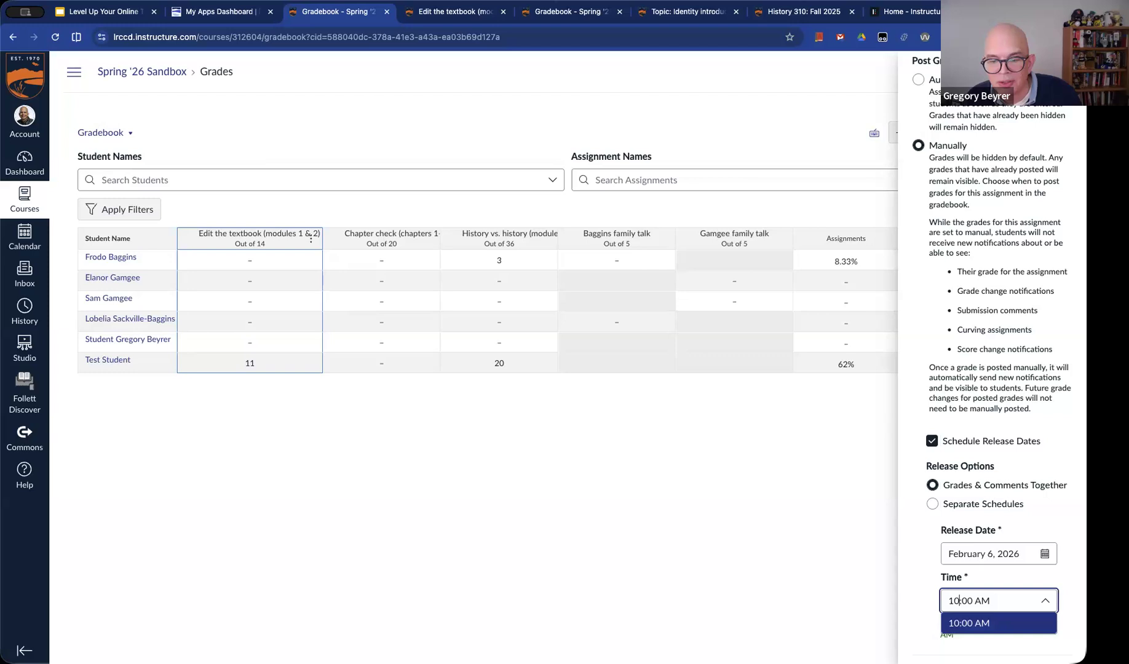
pyautogui.click(991, 624)
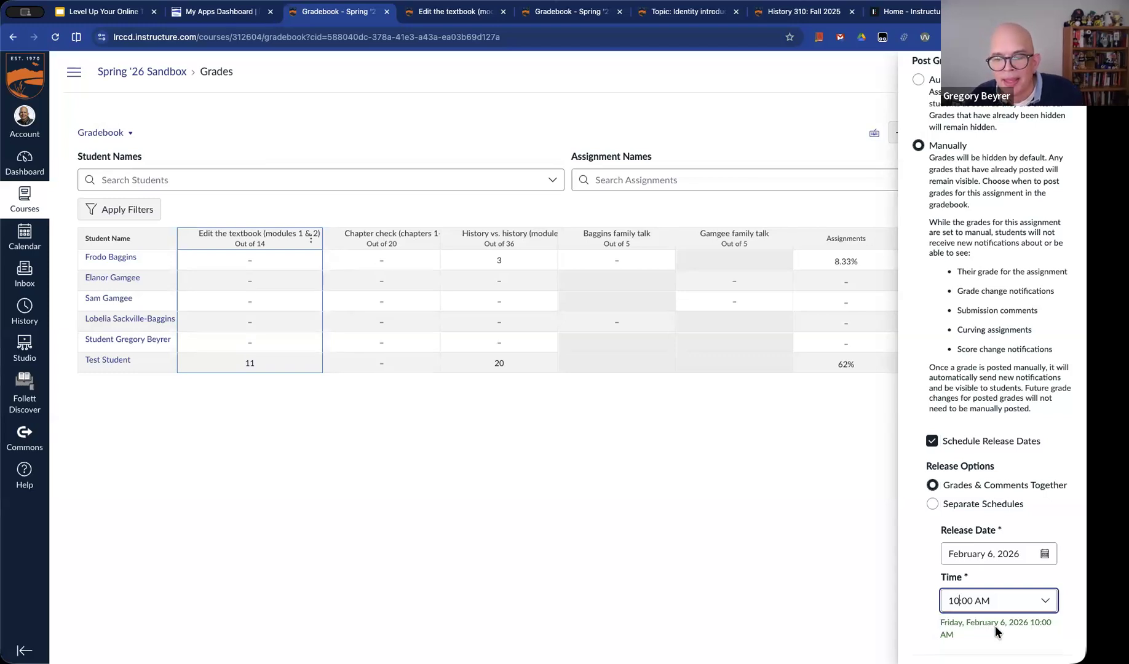
pyautogui.scroll(-1, 1008, 624)
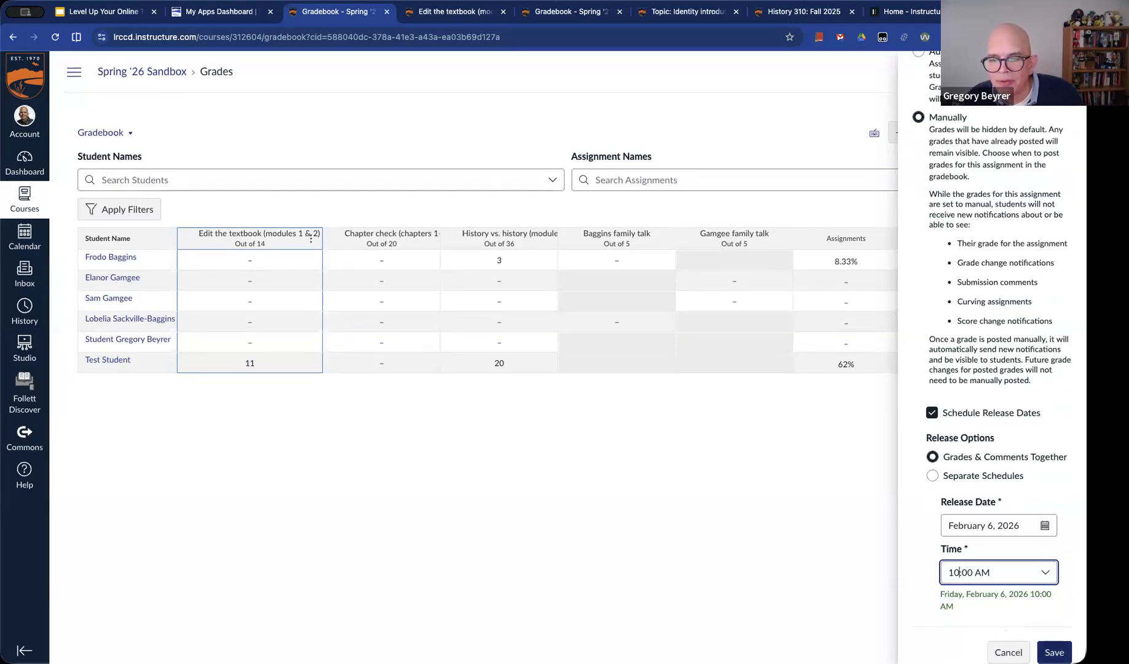
pyautogui.click(1054, 652)
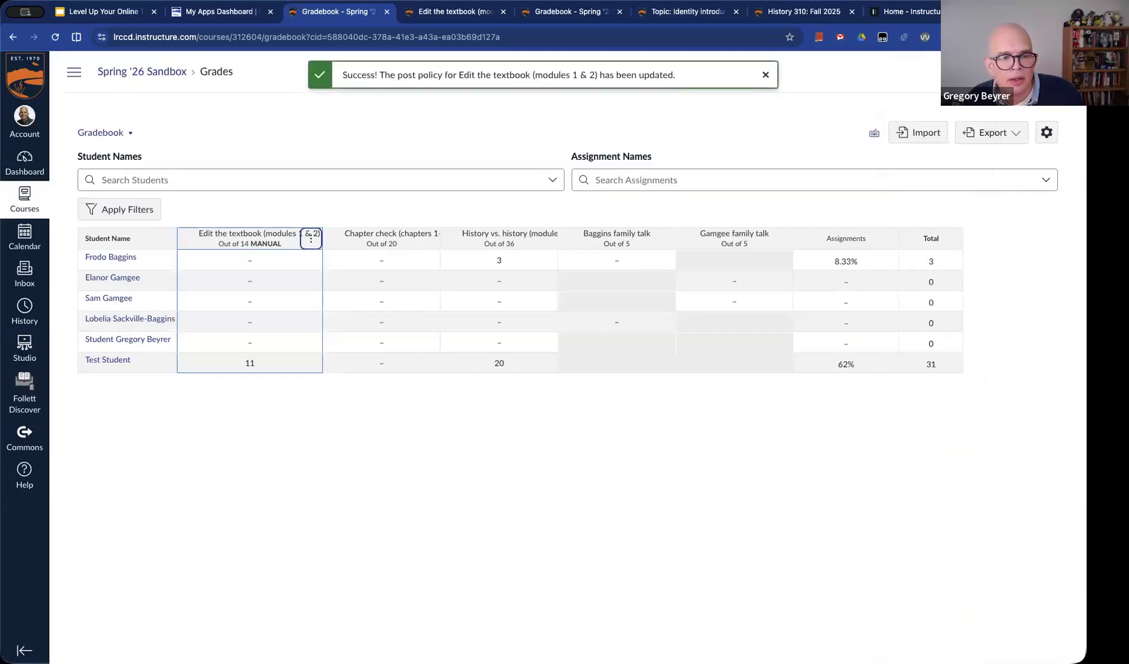
# Enter a grade of 10 for the first listed student in the Edit the textbook column
pyautogui.click(254, 260)
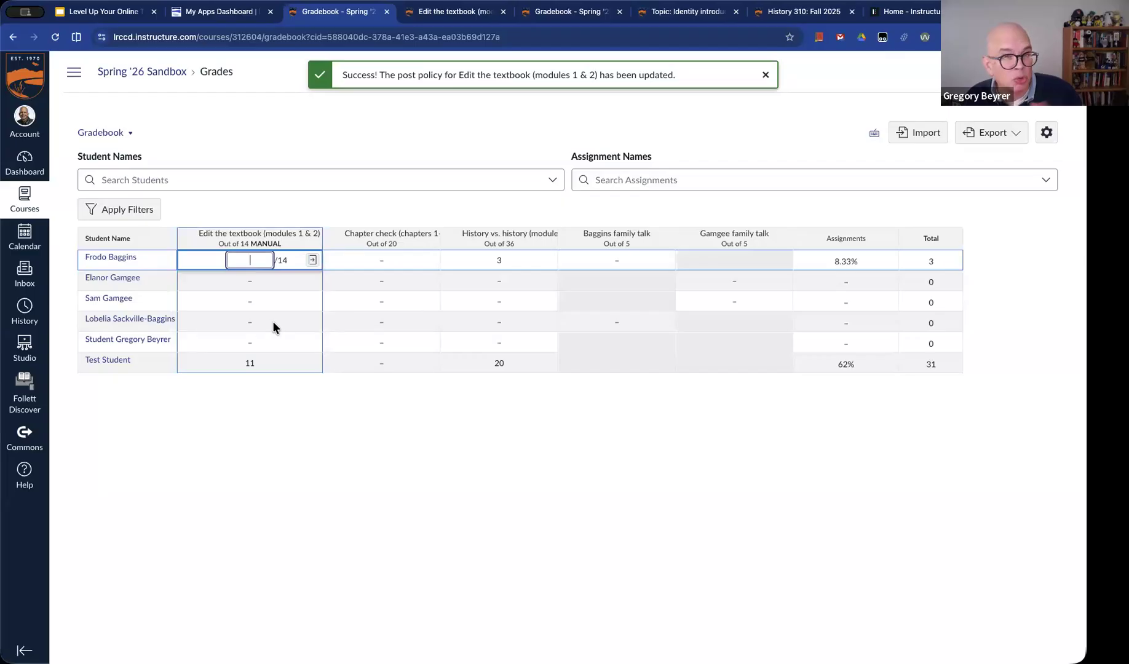
pyautogui.write('10')
pyautogui.press('Tab')
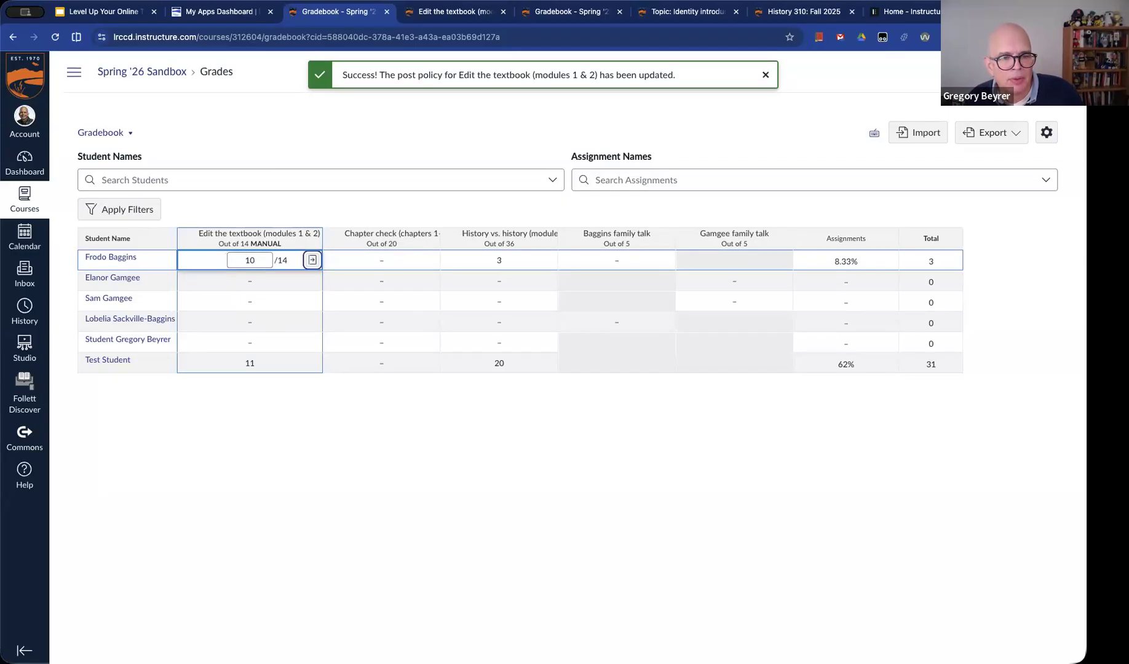
pyautogui.click(438, 546)
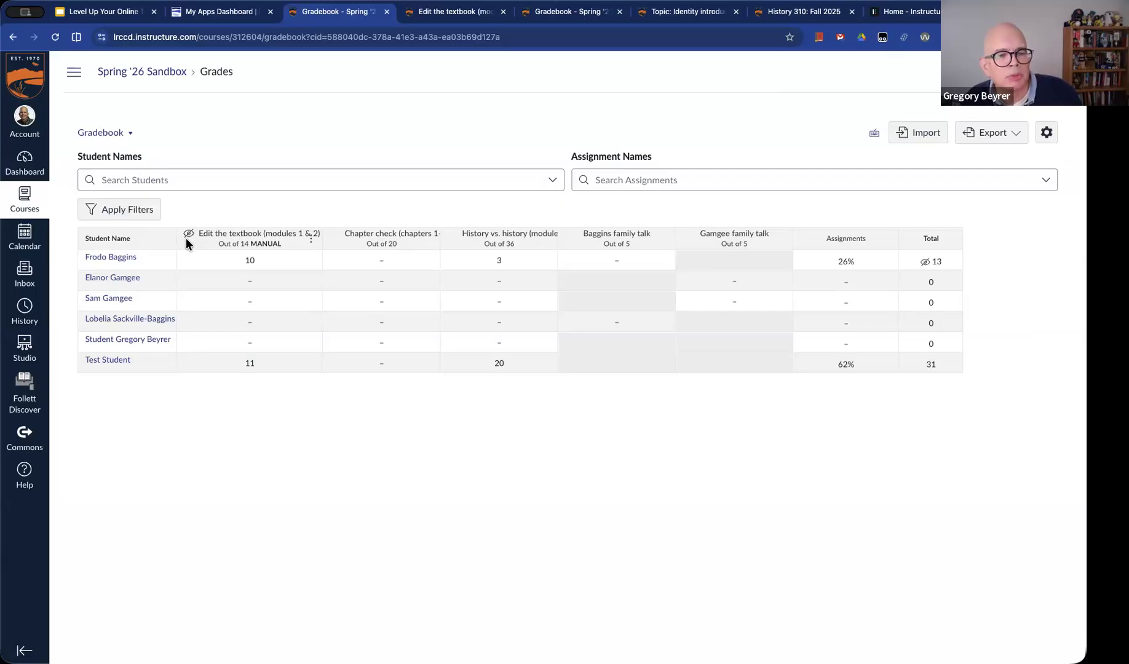
# Change the Edit the textbook assignment's grade posting policy to Automatically and save it
pyautogui.click(311, 242)
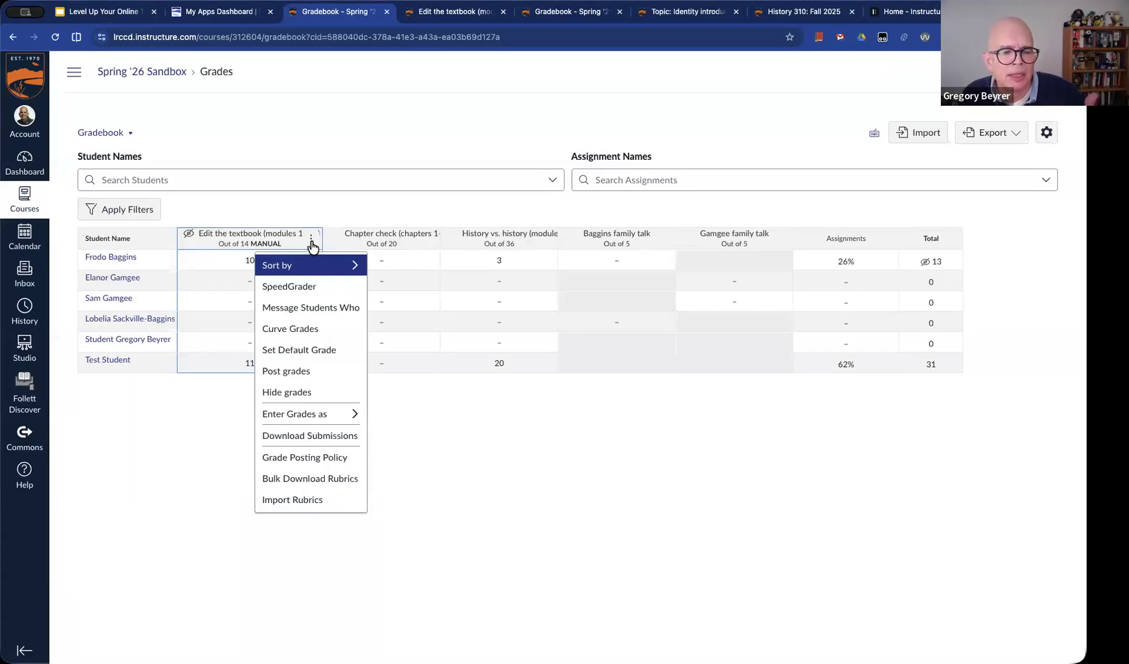
pyautogui.click(328, 458)
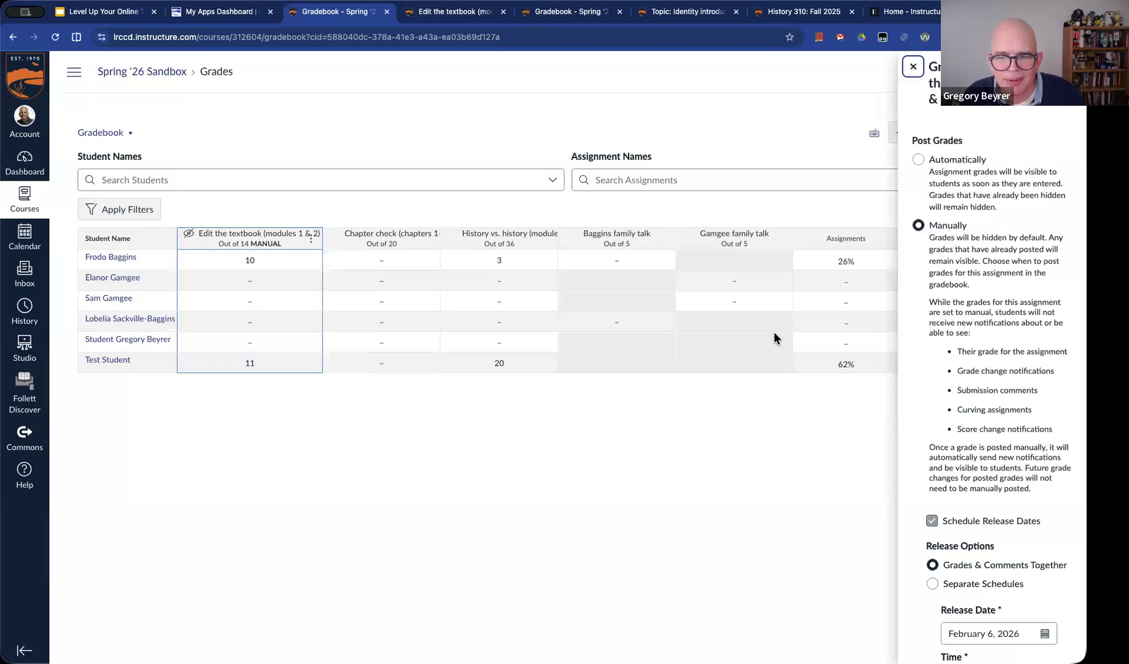
pyautogui.click(917, 160)
pyautogui.click(1051, 325)
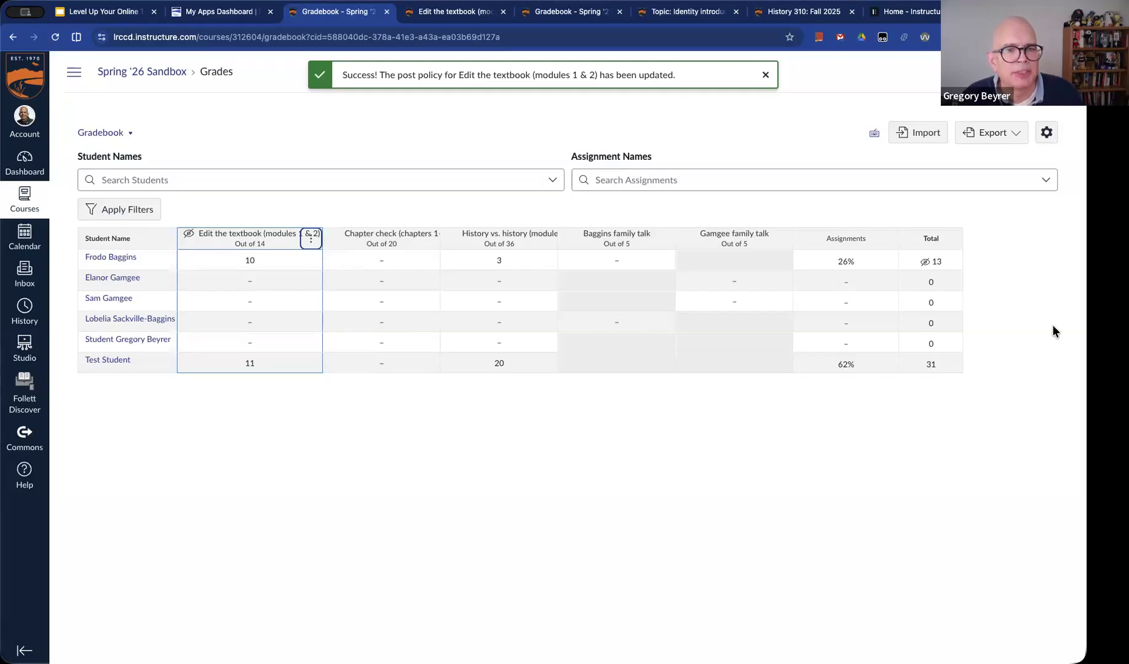
# Reload the Gradebook page to check how the Edit the textbook grades are displayed
pyautogui.press('super+1')
pyautogui.press('super+3')
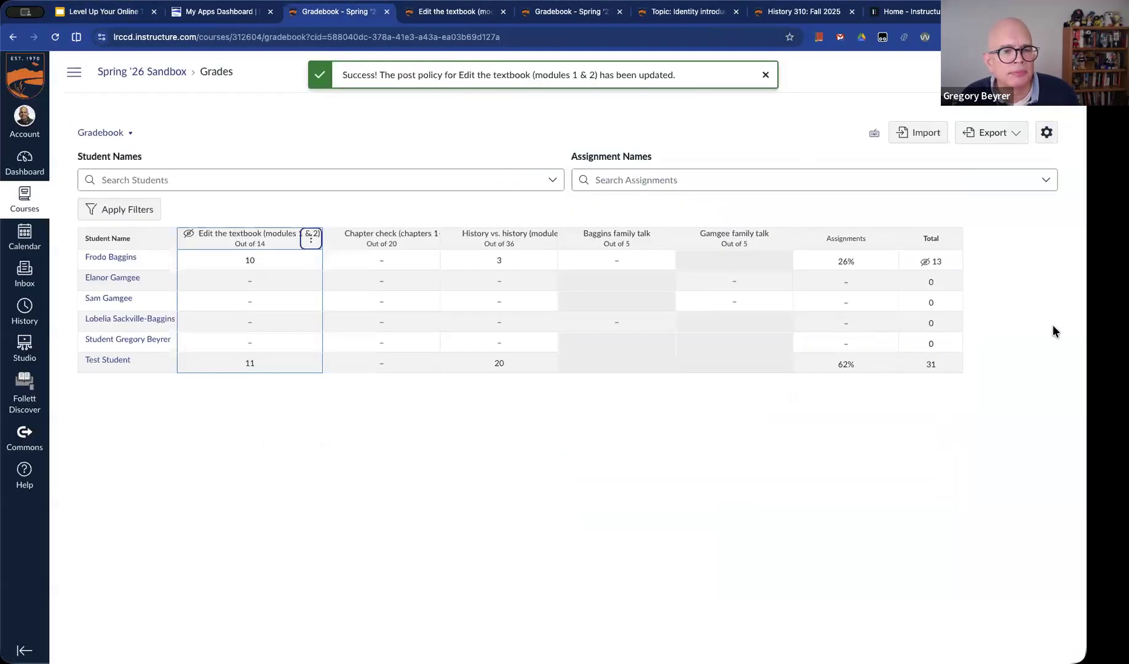
pyautogui.press('super+r')
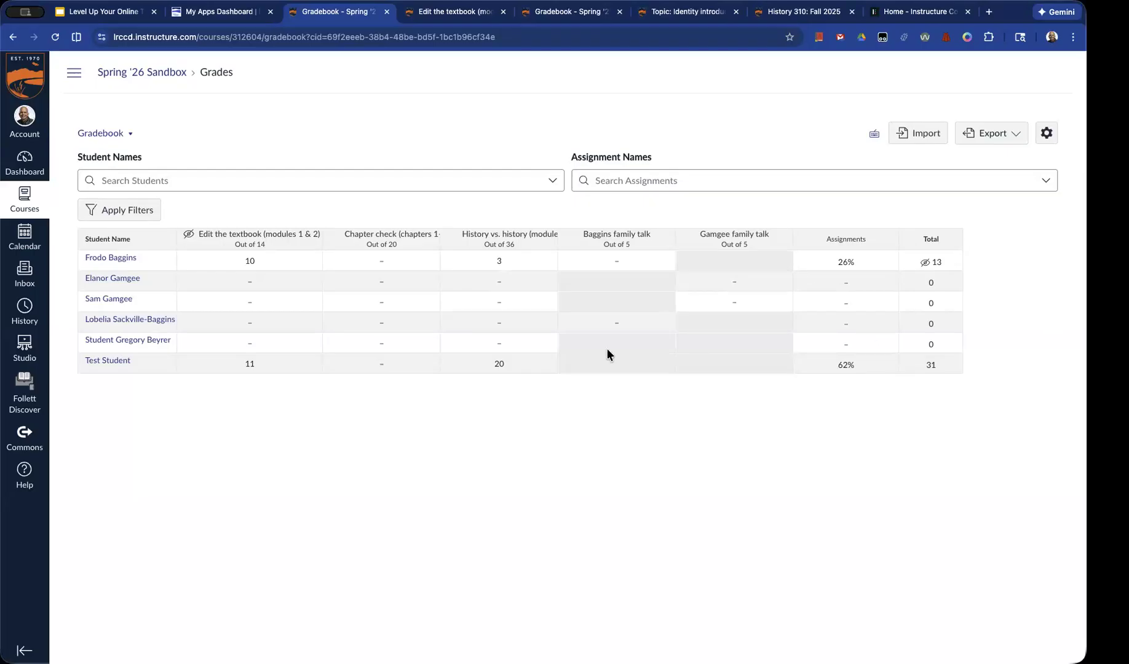
# Open the first listed student's grades page to check how the Edit the textbook score and the totals appear
pyautogui.click(128, 263)
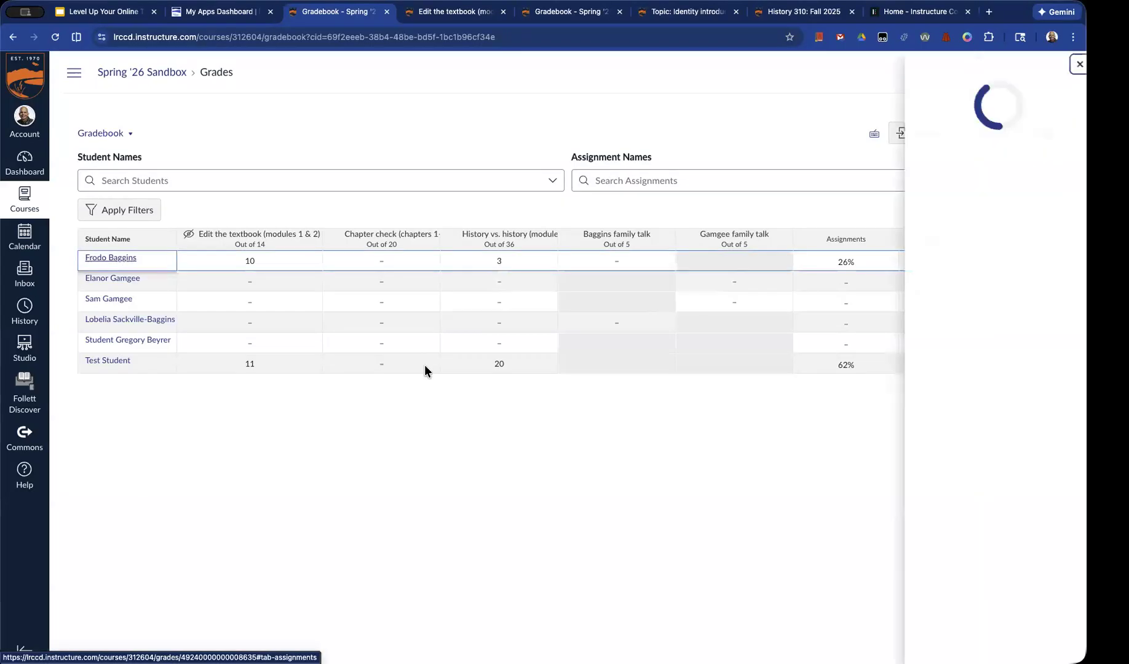
pyautogui.click(970, 197)
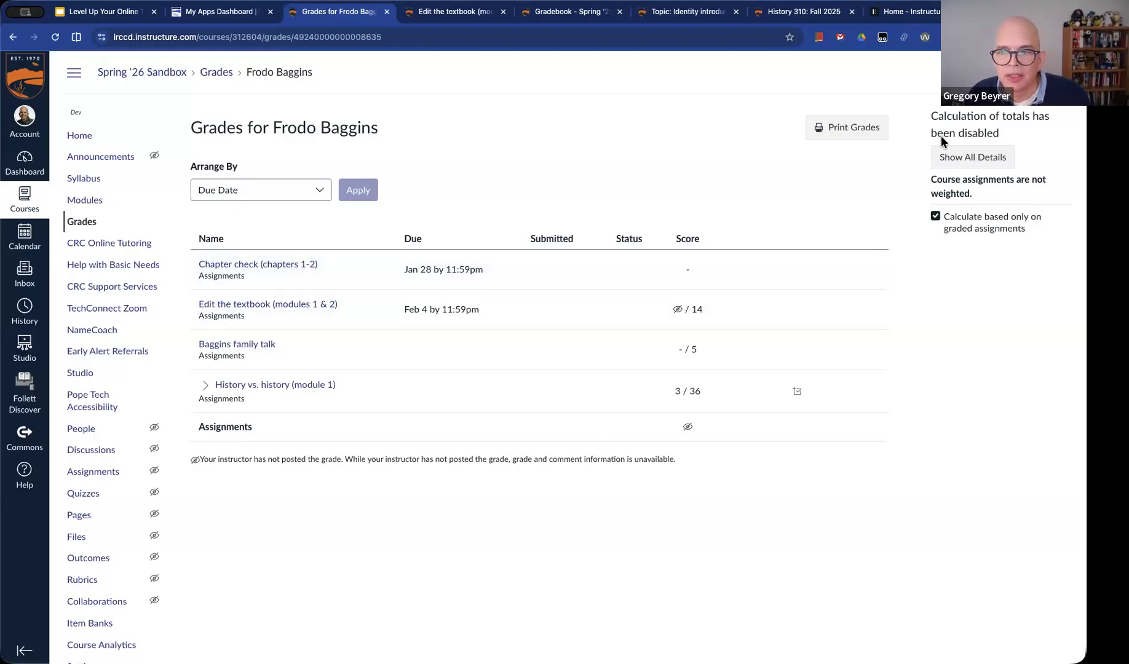
pyautogui.scroll(-2, 449, 410)
pyautogui.scroll(2, 449, 418)
# Look through the course details settings and return to the student's grades page
pyautogui.scroll(-1, 117, 581)
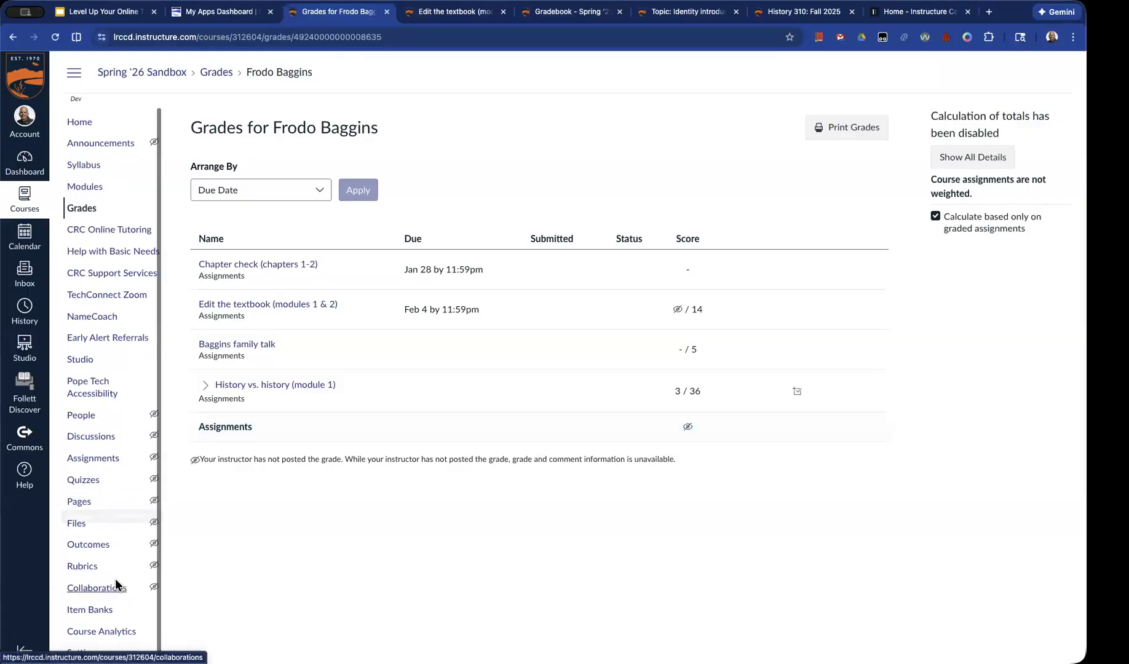
pyautogui.click(84, 653)
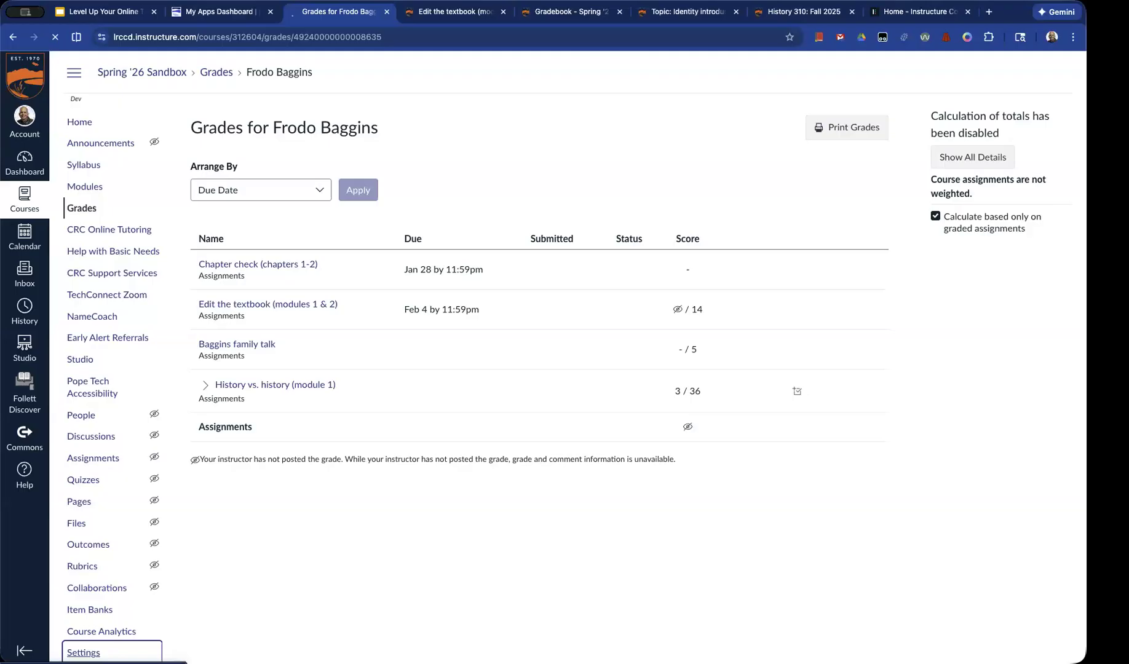
pyautogui.scroll(-3, 545, 578)
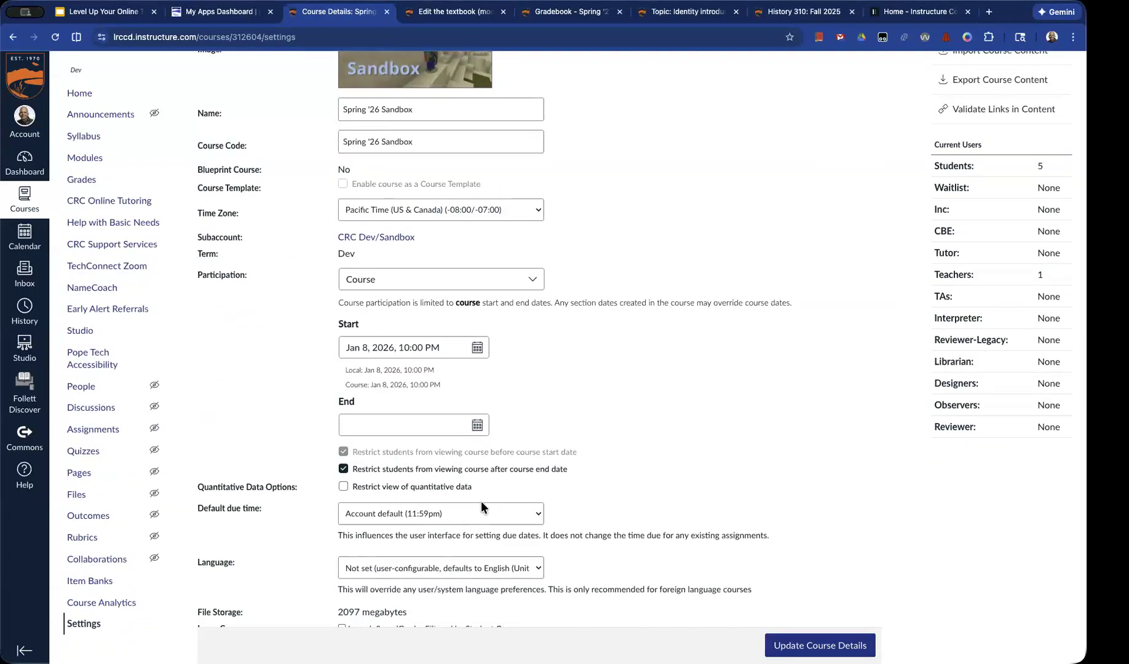
pyautogui.click(11, 38)
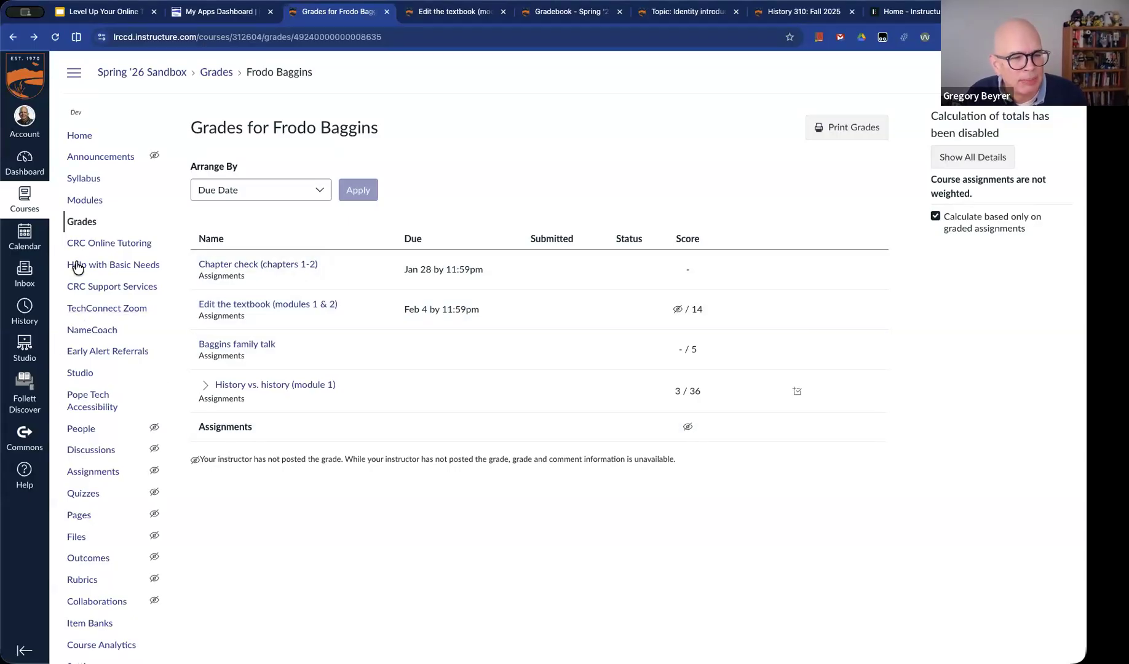
# Return to the Gradebook and check the Edit the textbook assignment's grade posting policy without changing it
pyautogui.click(84, 224)
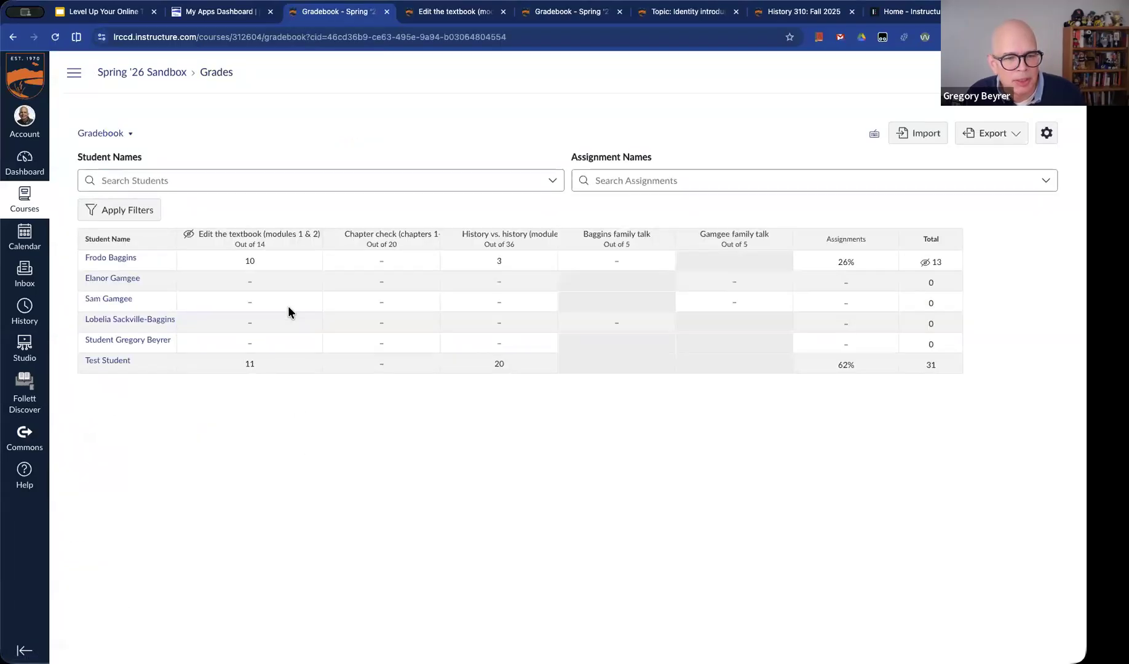
pyautogui.click(305, 260)
pyautogui.click(311, 263)
pyautogui.click(313, 262)
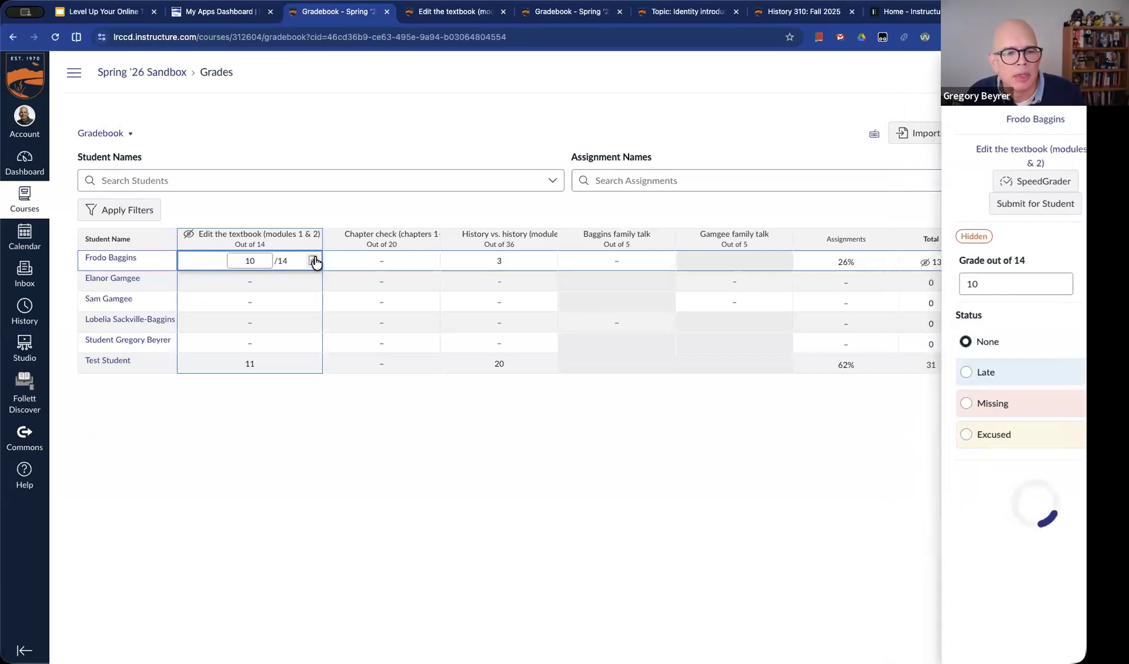
pyautogui.click(315, 243)
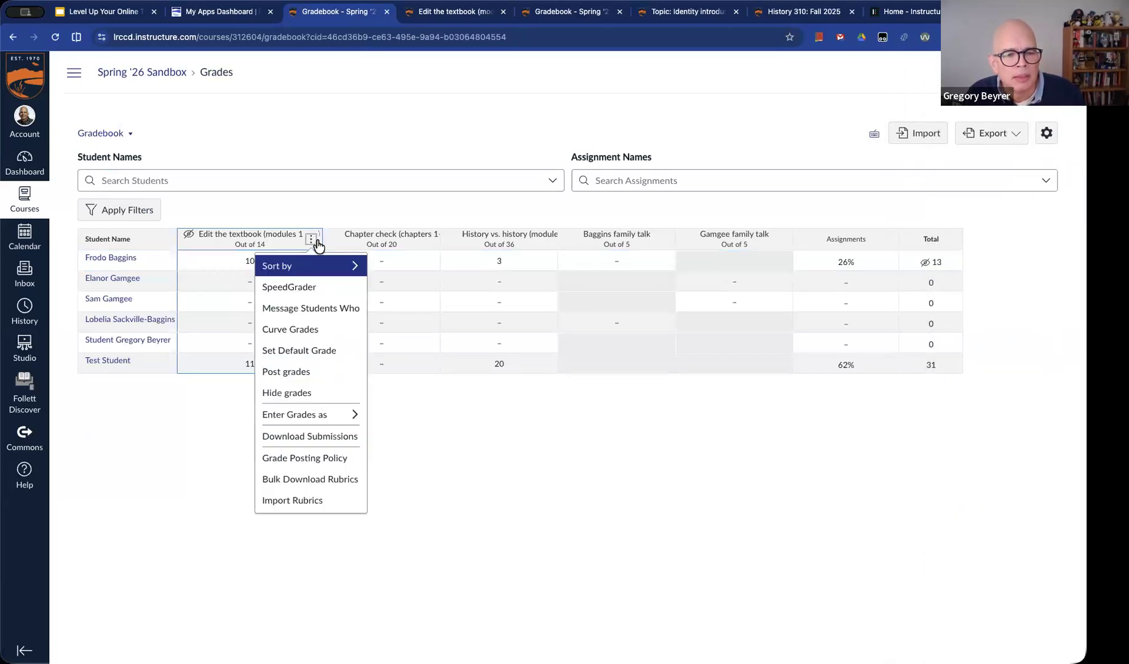
pyautogui.click(330, 458)
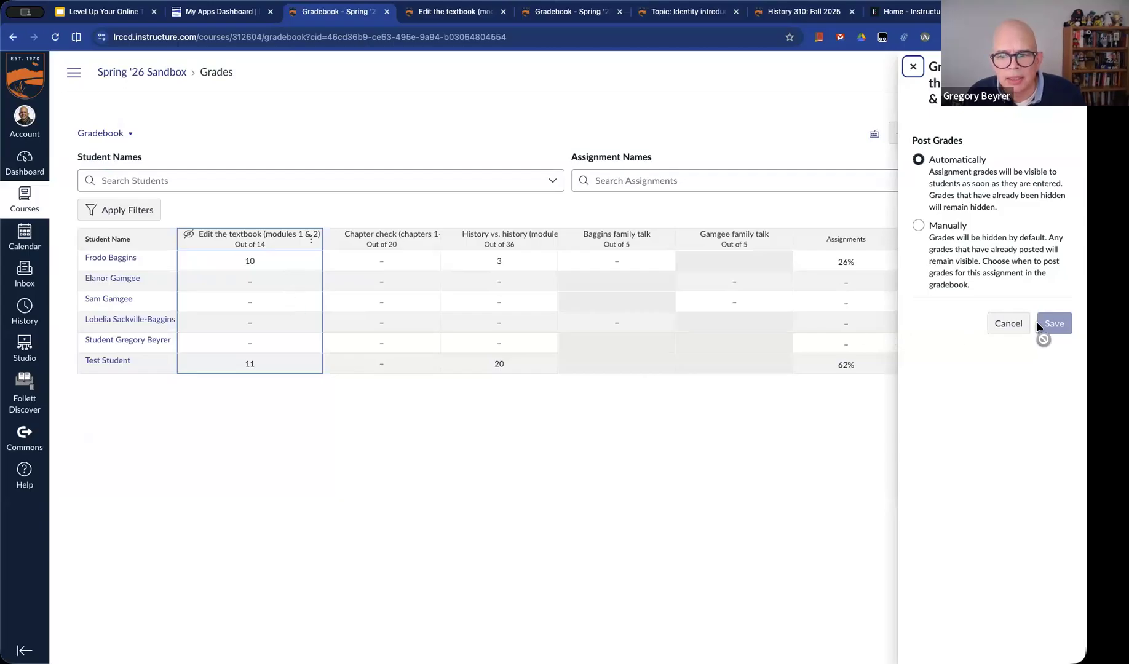
pyautogui.press('Escape')
# Set the first listed student's Edit the textbook grade to 12
pyautogui.click(258, 263)
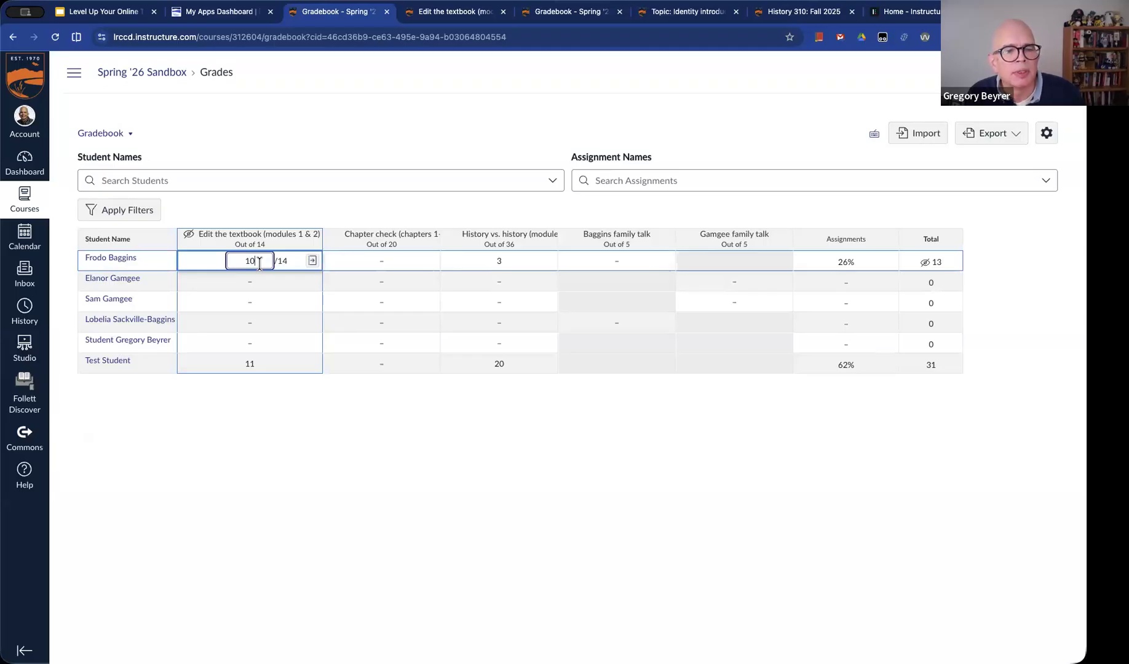
pyautogui.press('BackSpace')
pyautogui.press('BackSpace')
pyautogui.write('12')
pyautogui.press('Tab')
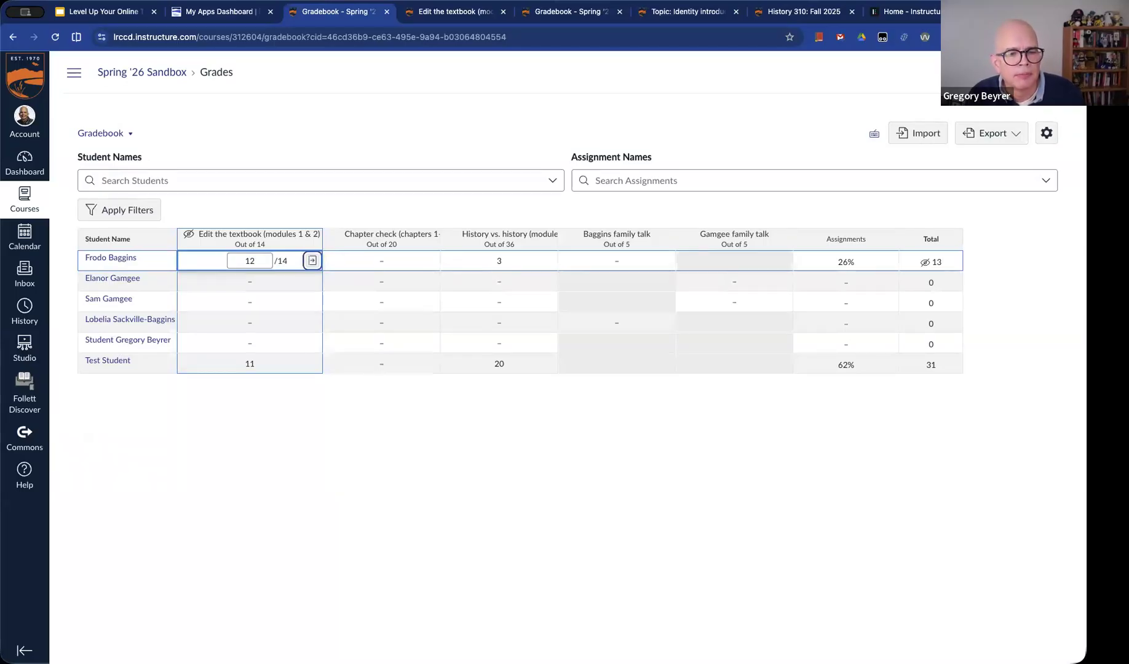
pyautogui.click(394, 453)
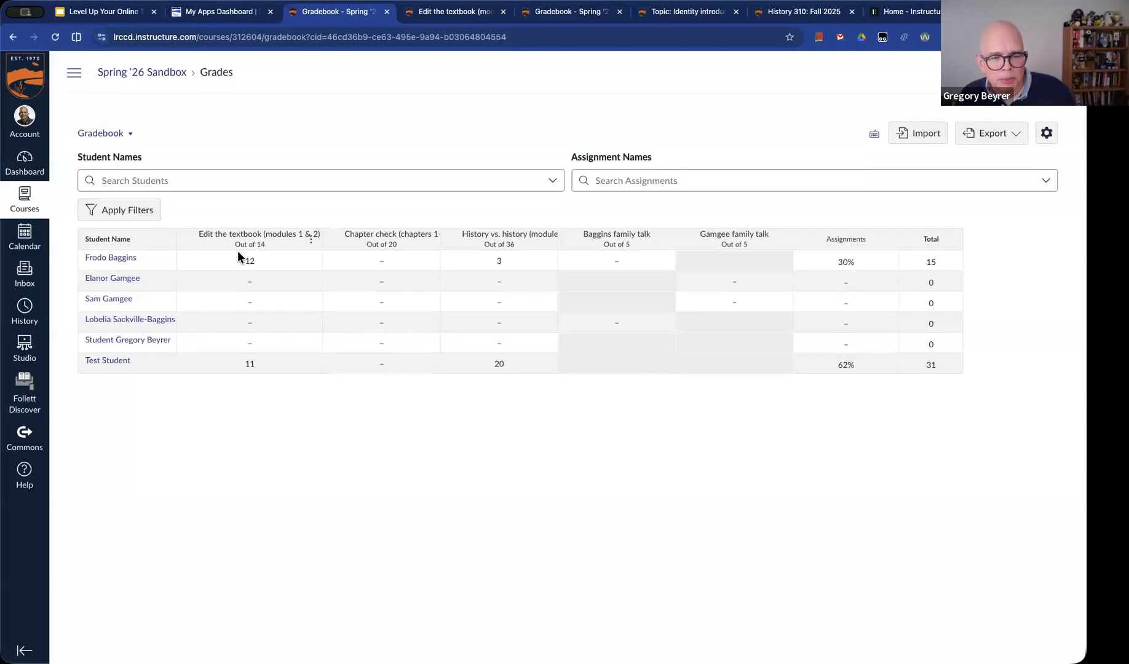
# Check the Edit the textbook score and the Assignments total on the first listed student's grades page
pyautogui.click(111, 257)
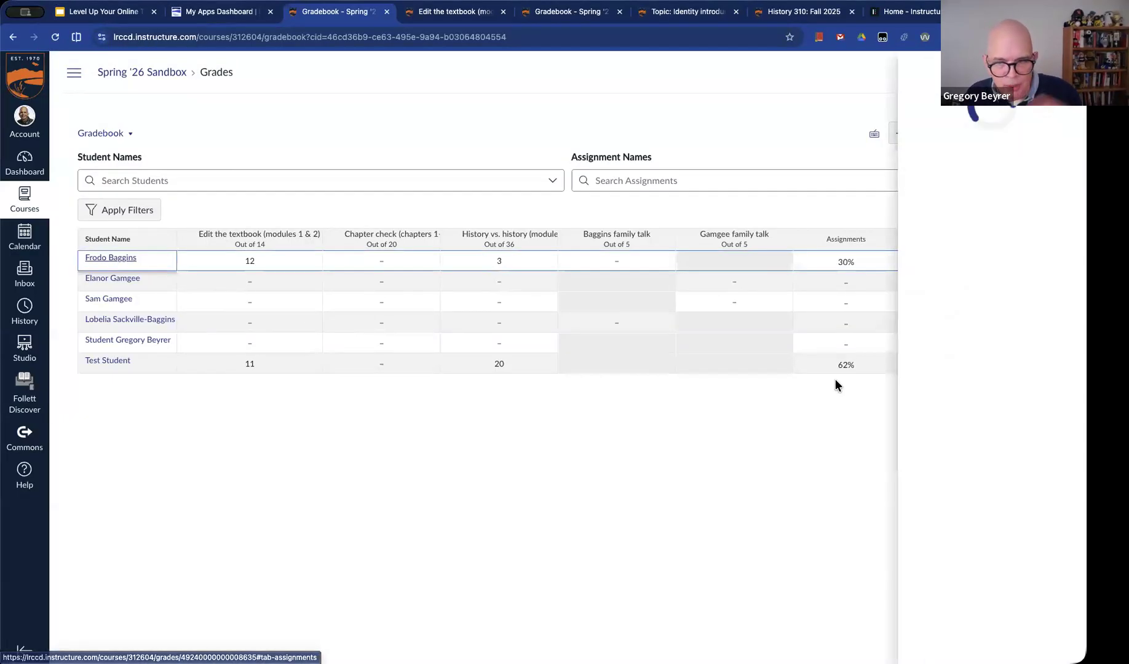
pyautogui.click(968, 202)
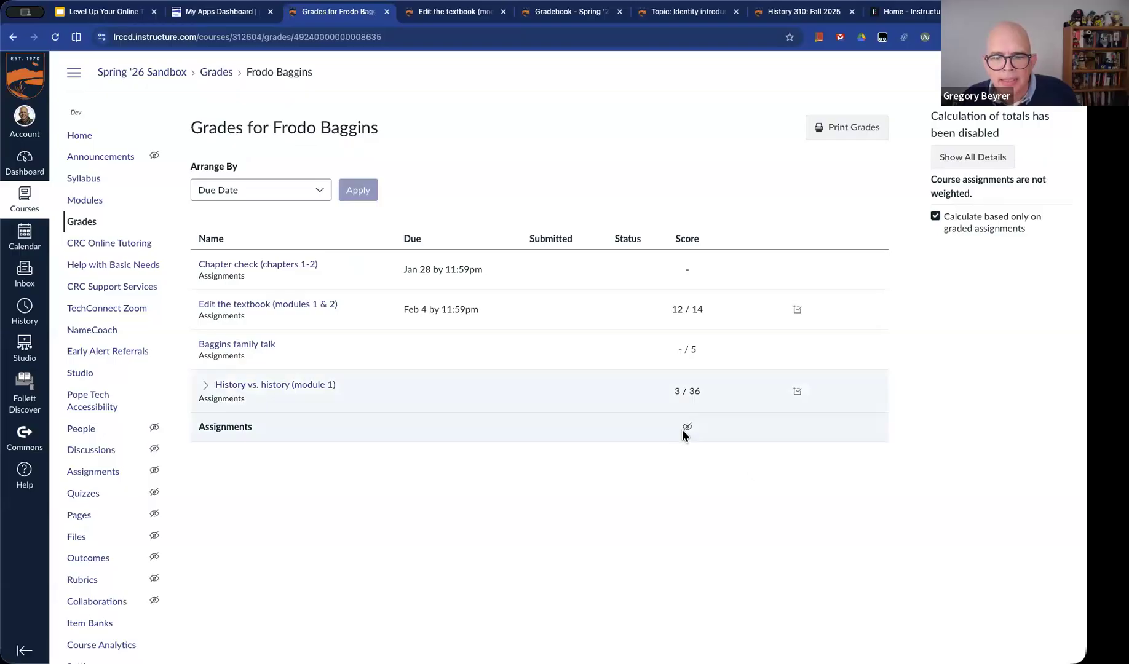
pyautogui.moveTo(687, 428)
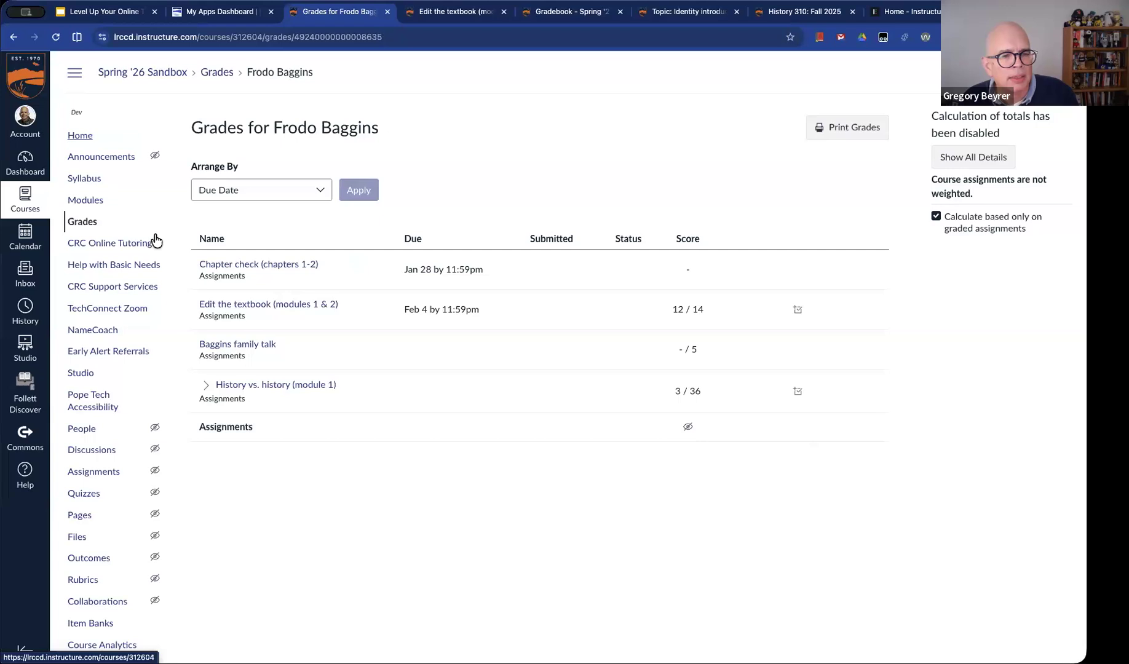
# Return to the Gradebook and review the Assignments column options and the course-wide grade posting policy
pyautogui.click(79, 222)
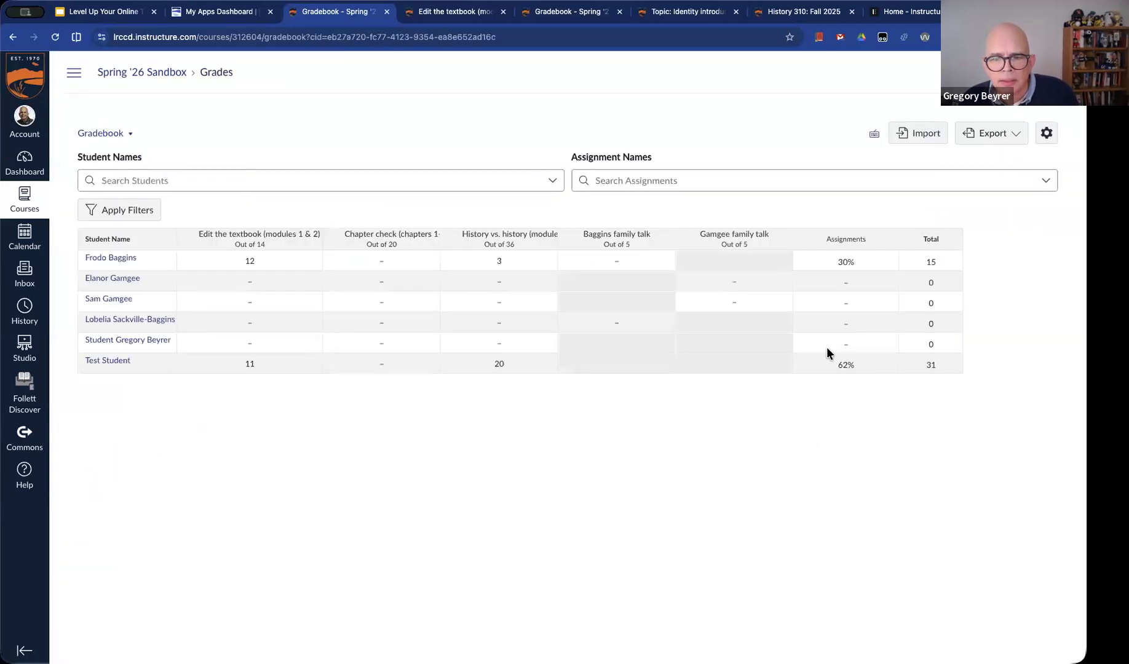
pyautogui.click(887, 239)
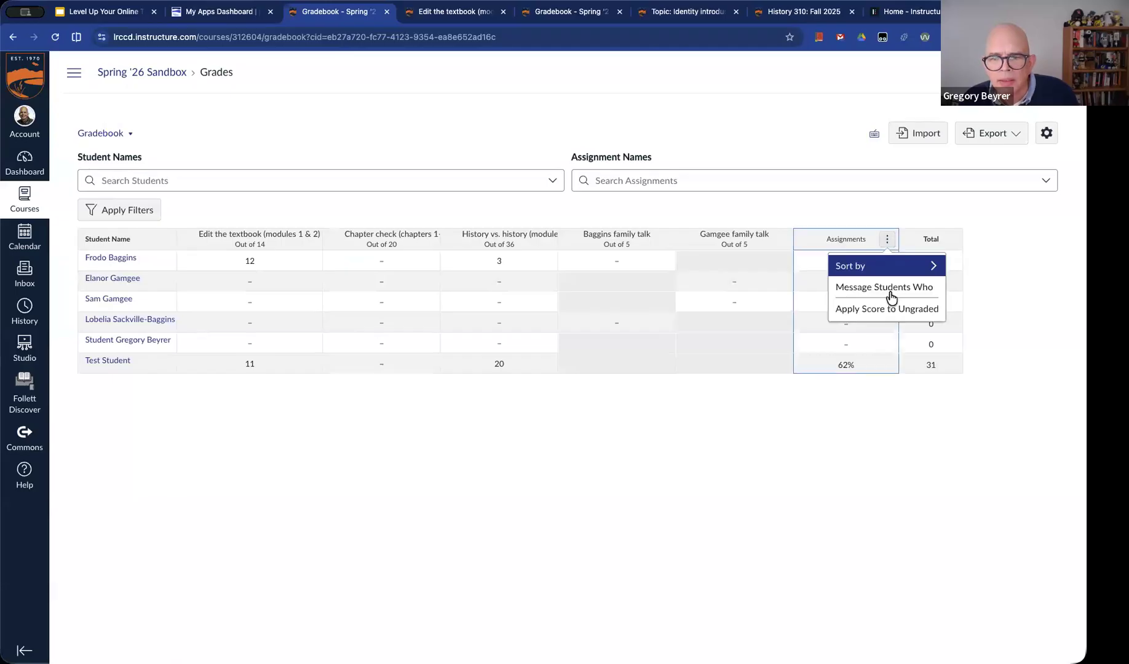
pyautogui.click(895, 266)
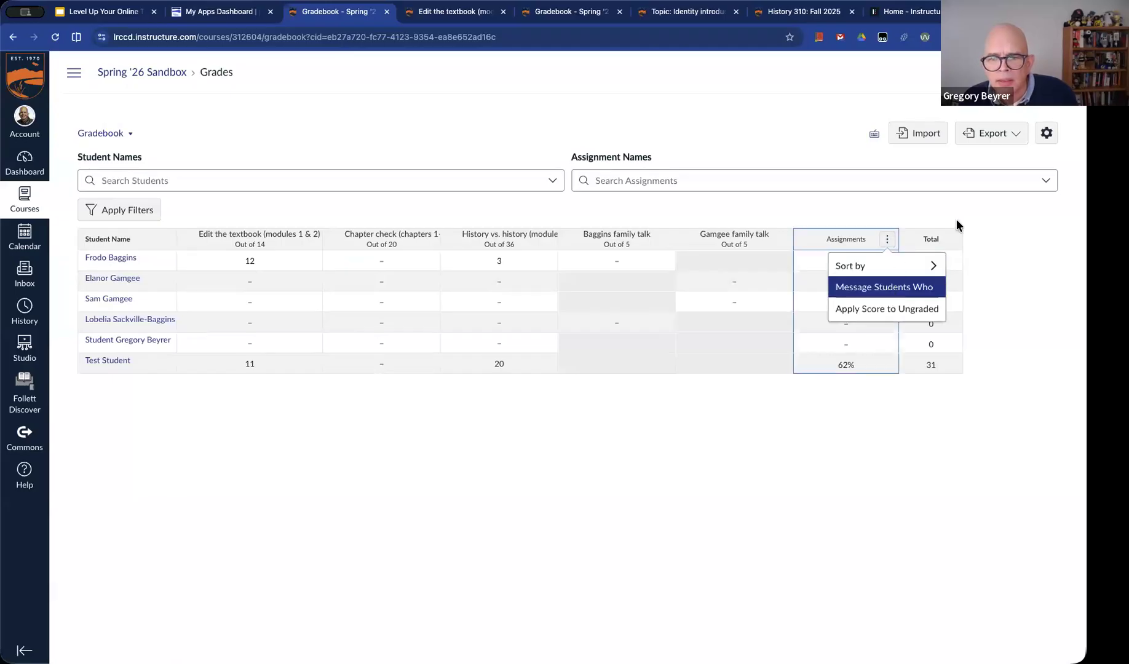
pyautogui.click(1047, 133)
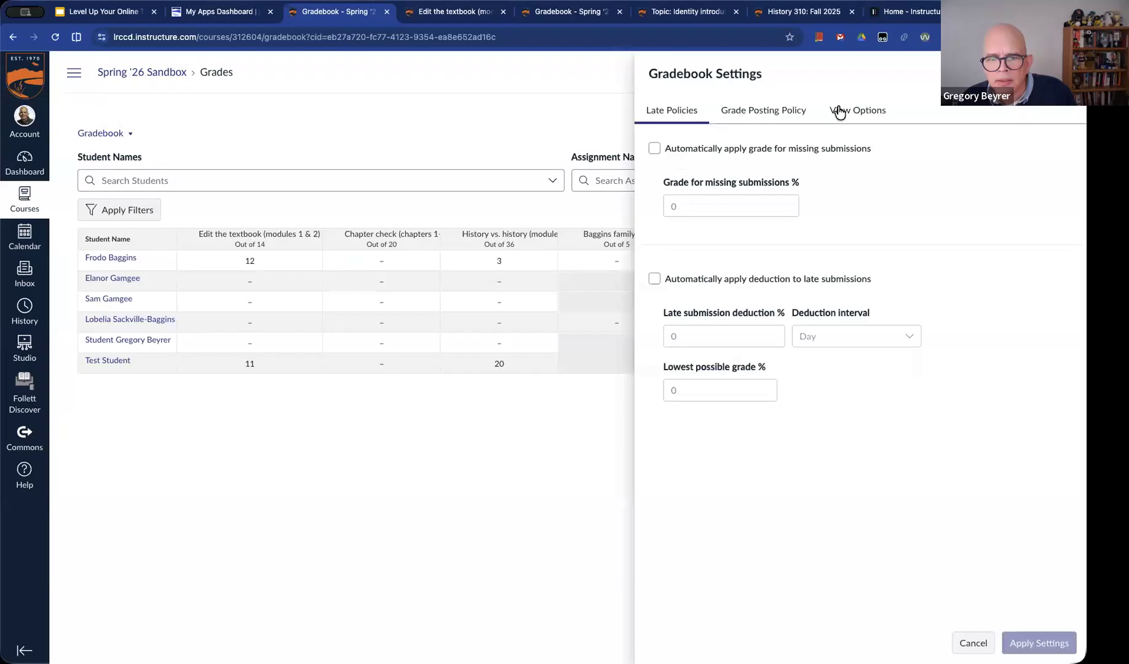
pyautogui.click(785, 109)
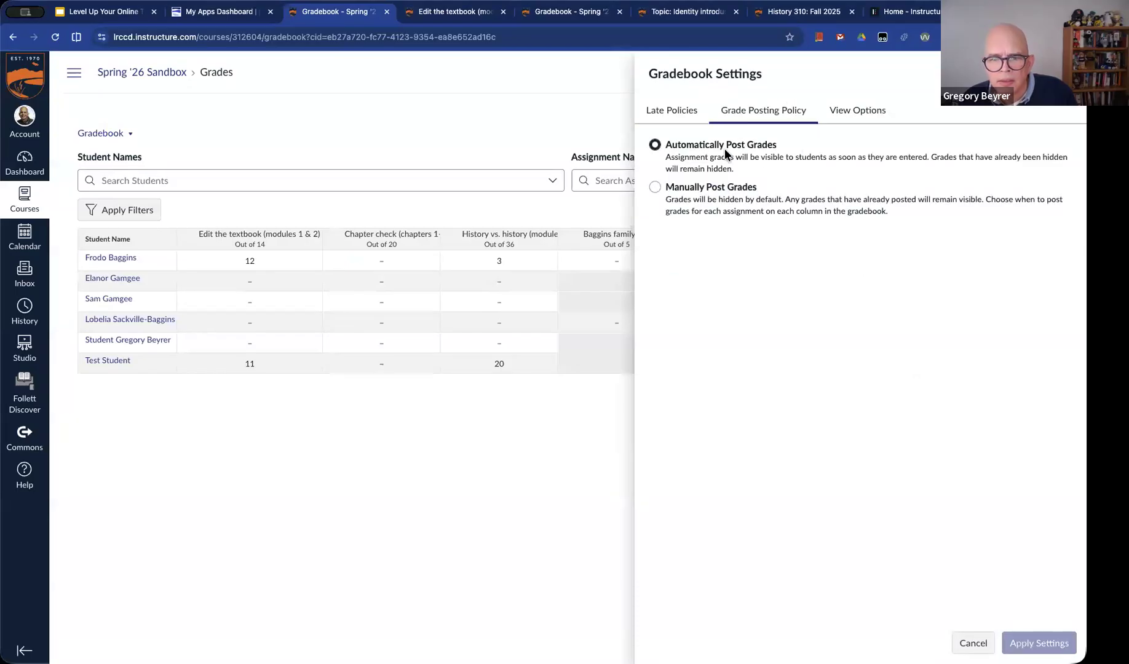
pyautogui.click(973, 642)
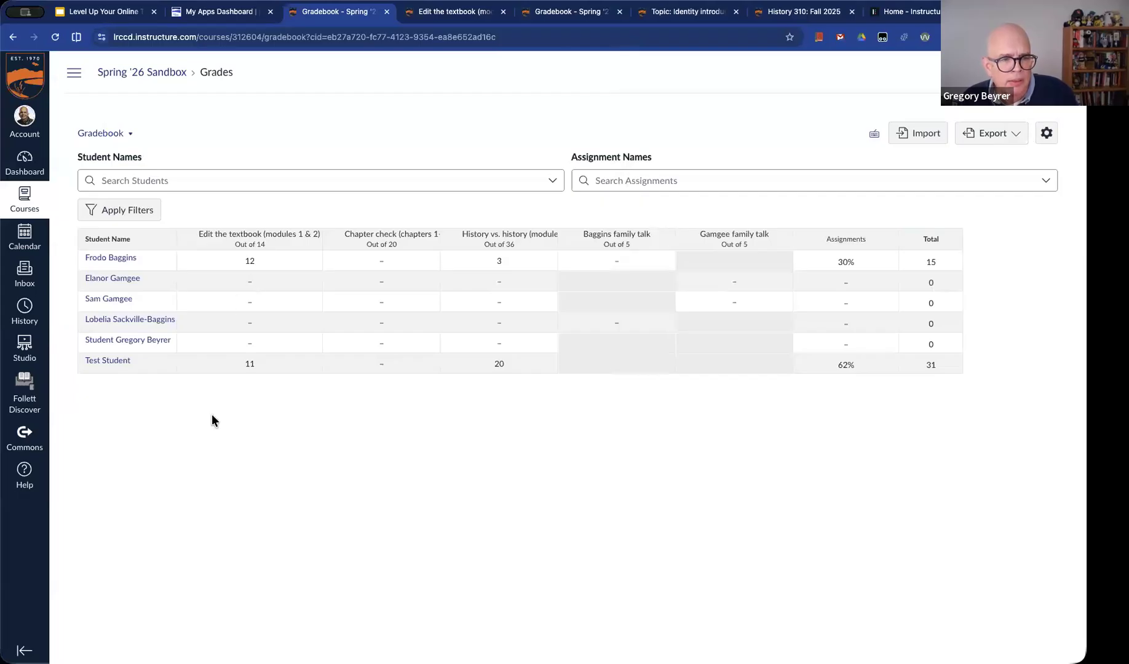
# Review the course details settings, from the quantitative data option to the options for hiding totals in student grades
pyautogui.click(76, 76)
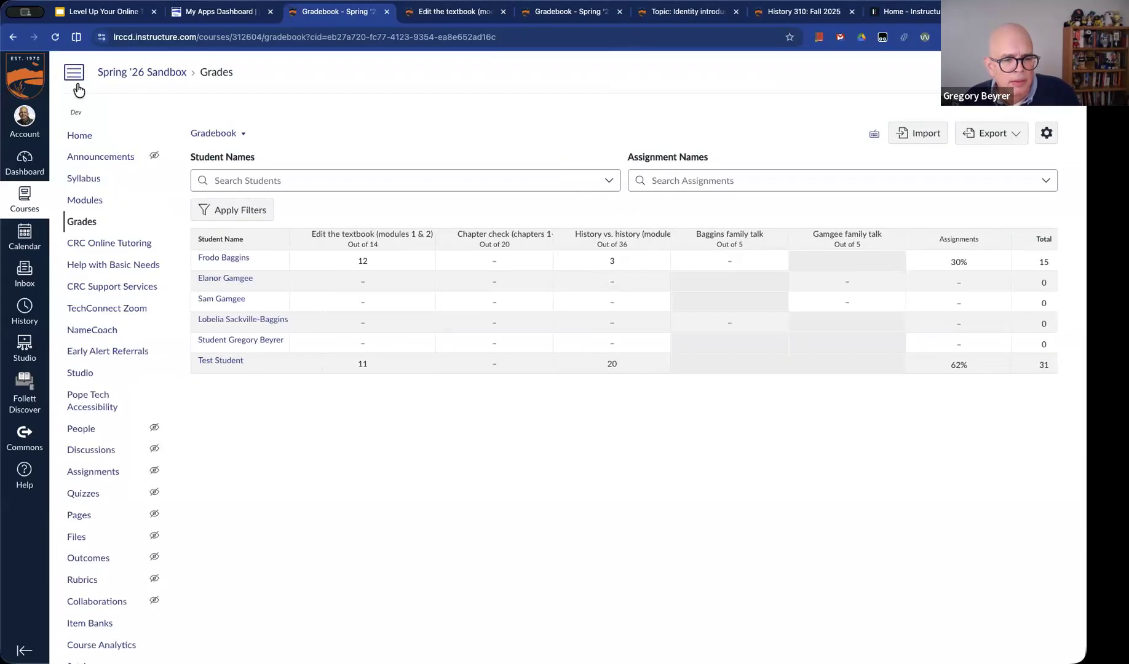
pyautogui.scroll(-1, 86, 523)
pyautogui.click(80, 653)
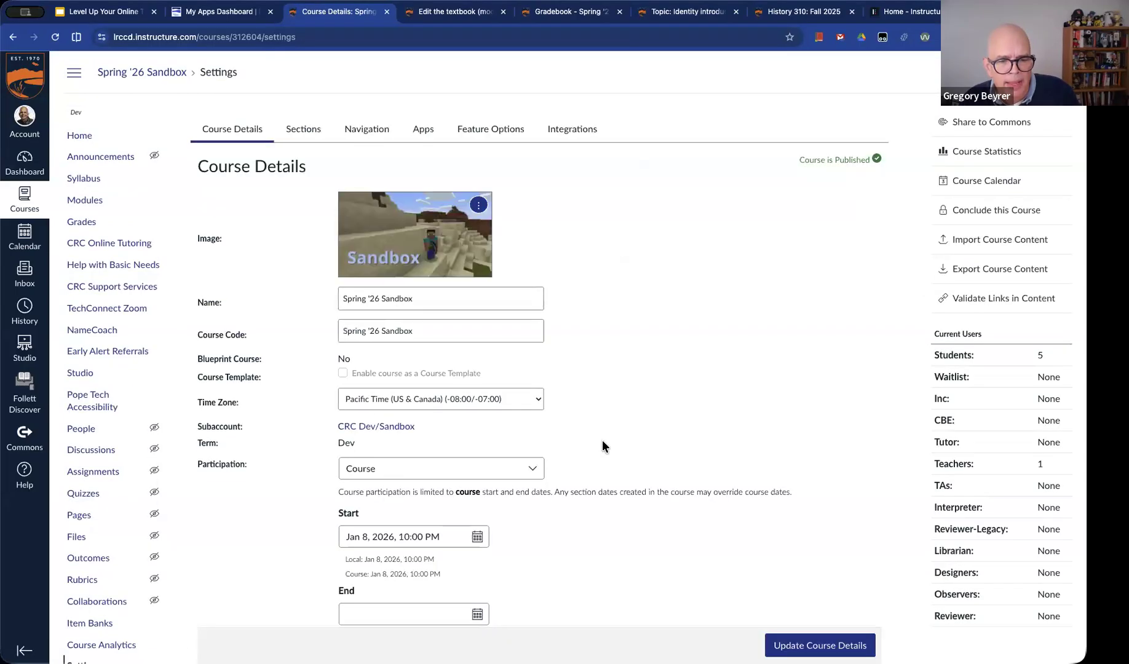
pyautogui.scroll(-5, 602, 438)
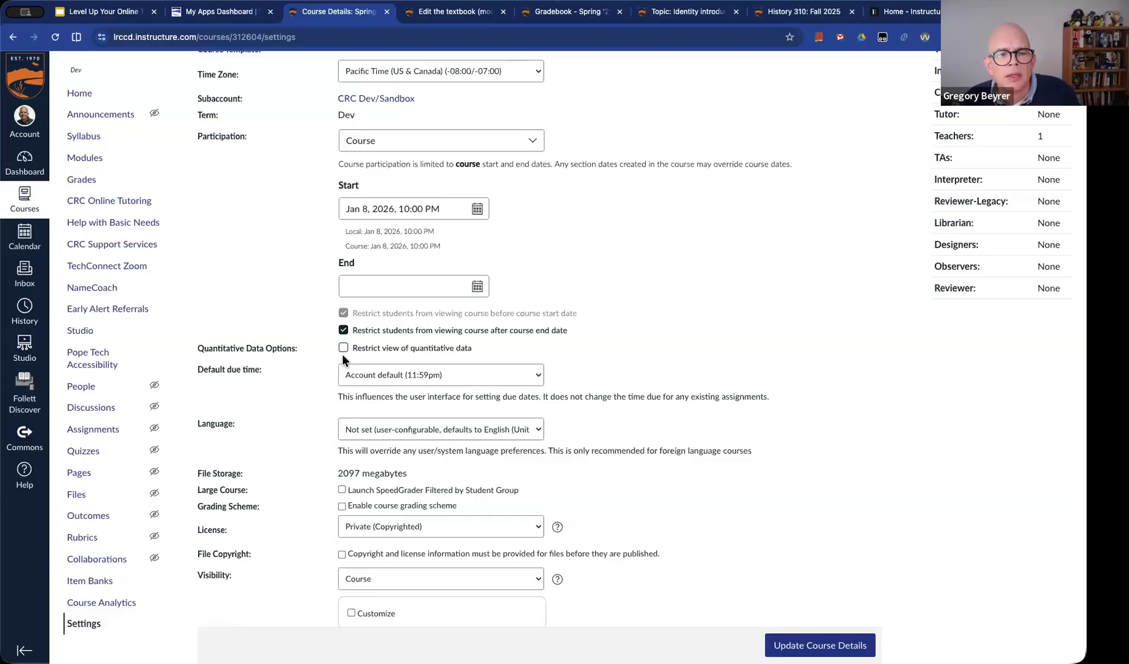
pyautogui.moveTo(485, 348); pyautogui.dragTo(399, 349)
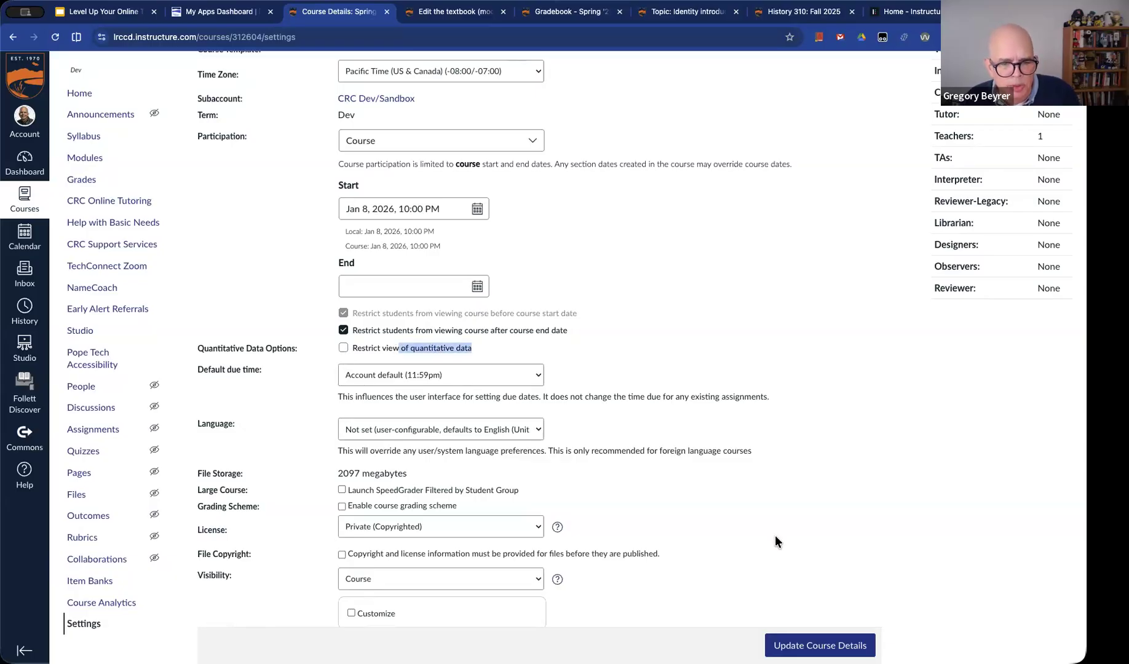
pyautogui.scroll(-3, 774, 535)
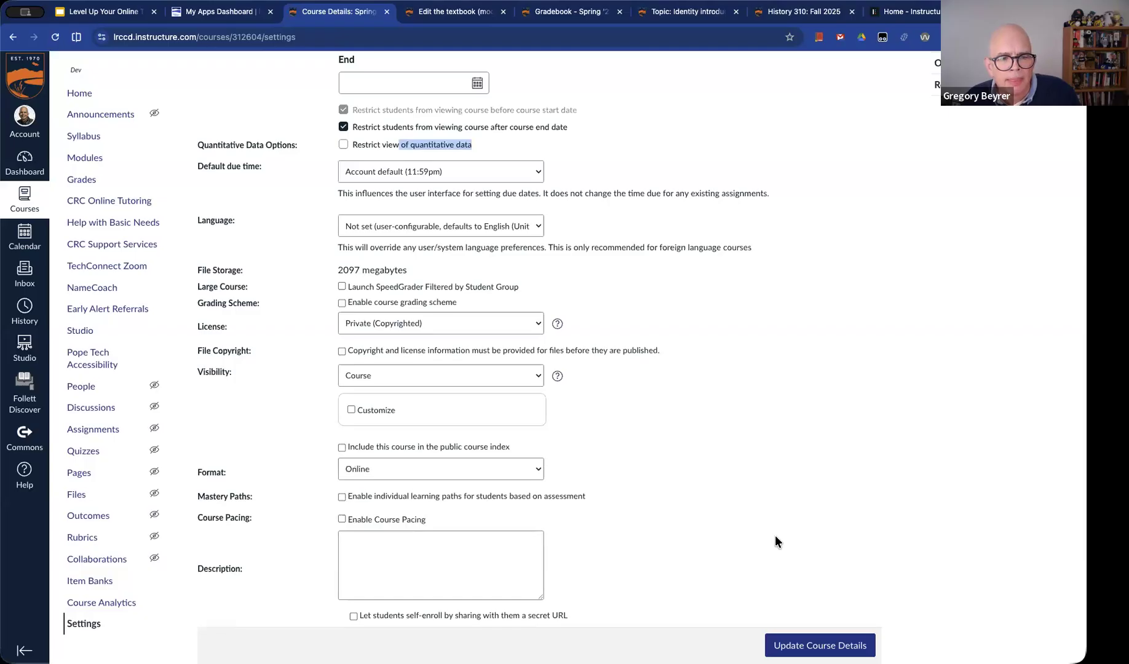
pyautogui.scroll(-4, 709, 533)
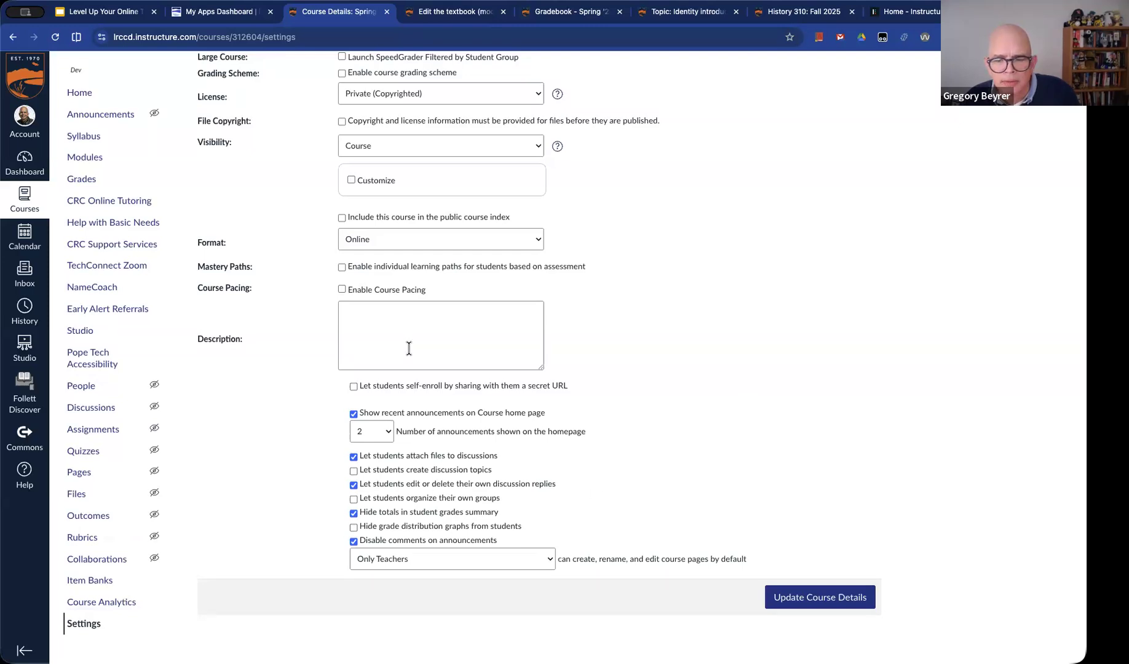
# Go back to the Gradebook and view the first listed student's grades page again
pyautogui.click(76, 180)
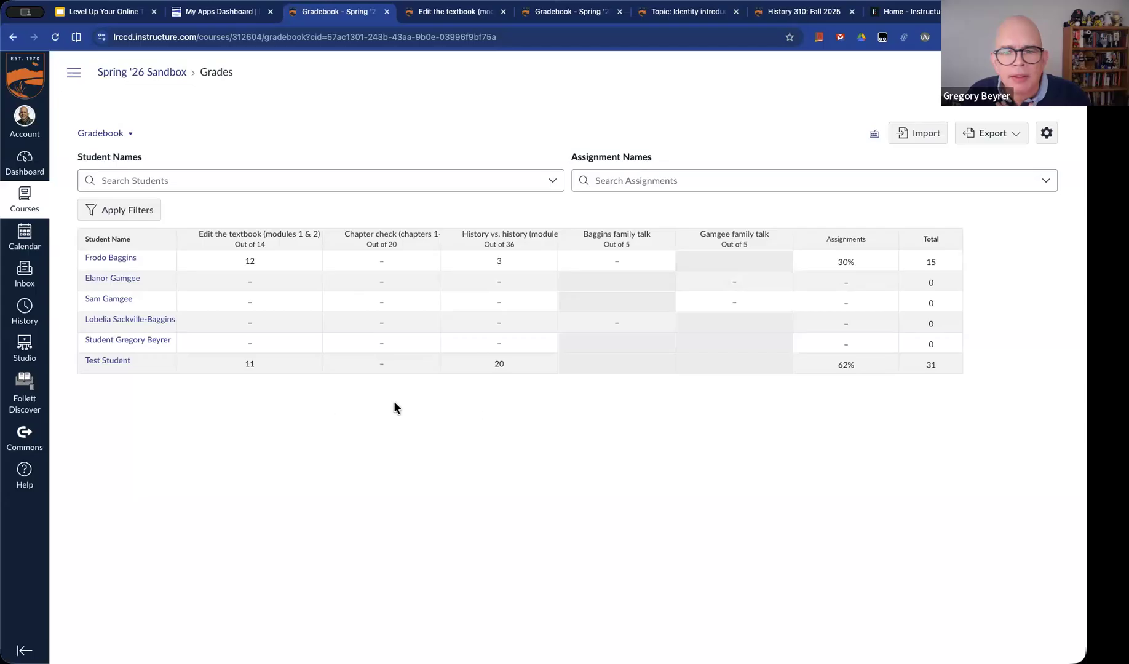
pyautogui.click(108, 259)
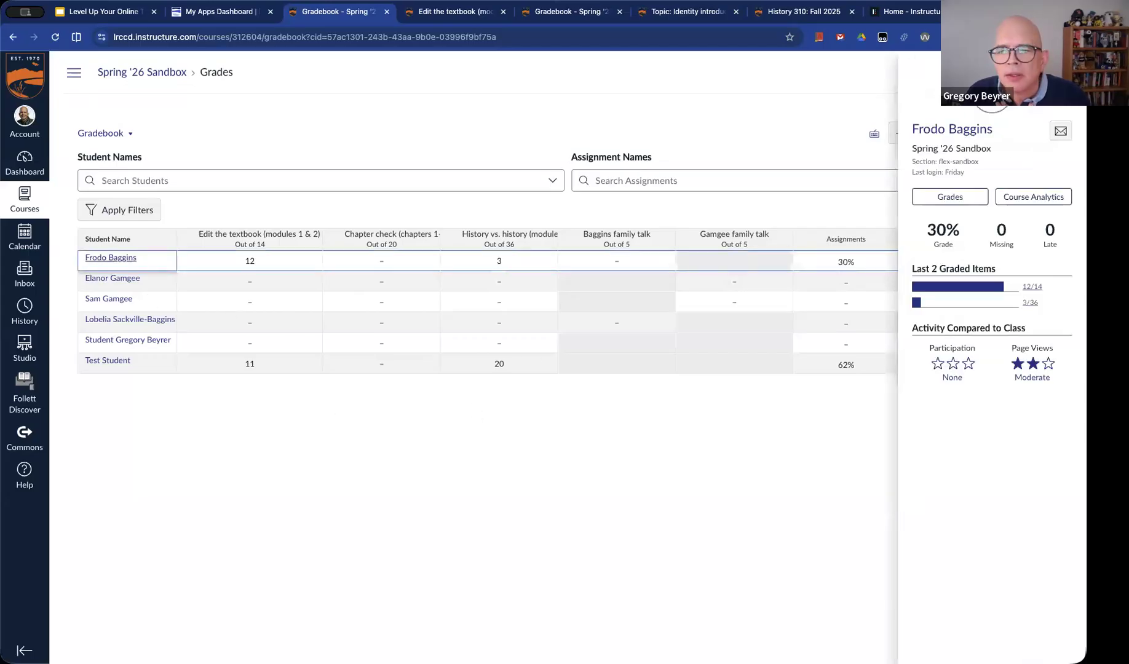
pyautogui.click(968, 204)
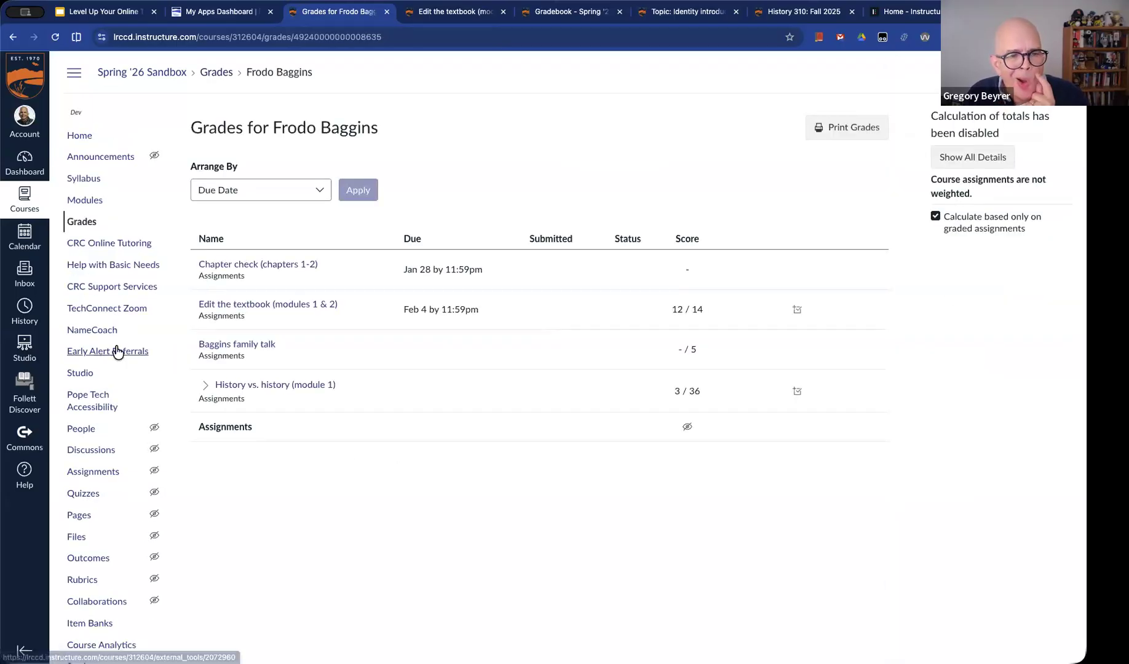
# Return to the Gradebook and display the Total column as a percentage, accepting that students see their final grade that way
pyautogui.click(76, 136)
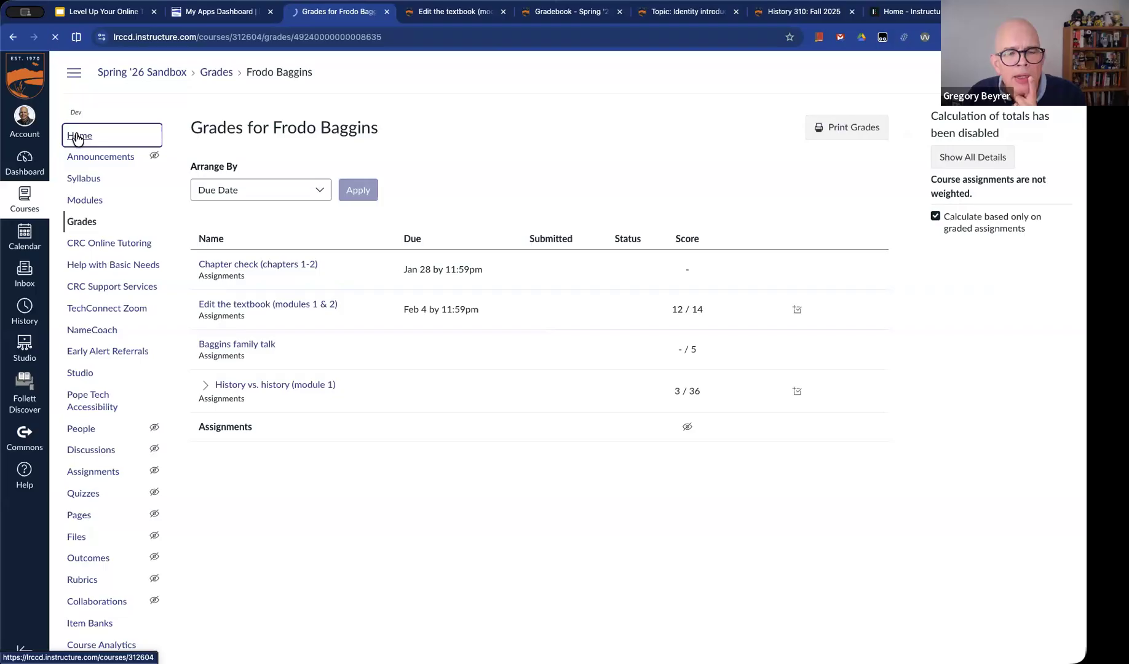
pyautogui.click(56, 222)
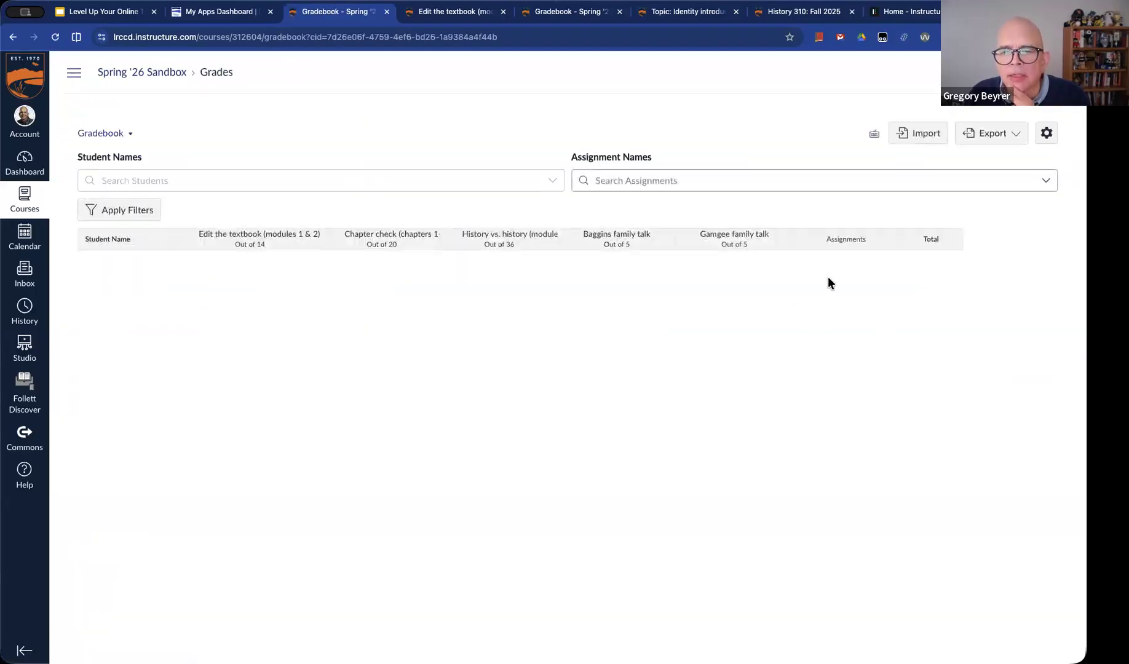
pyautogui.click(952, 241)
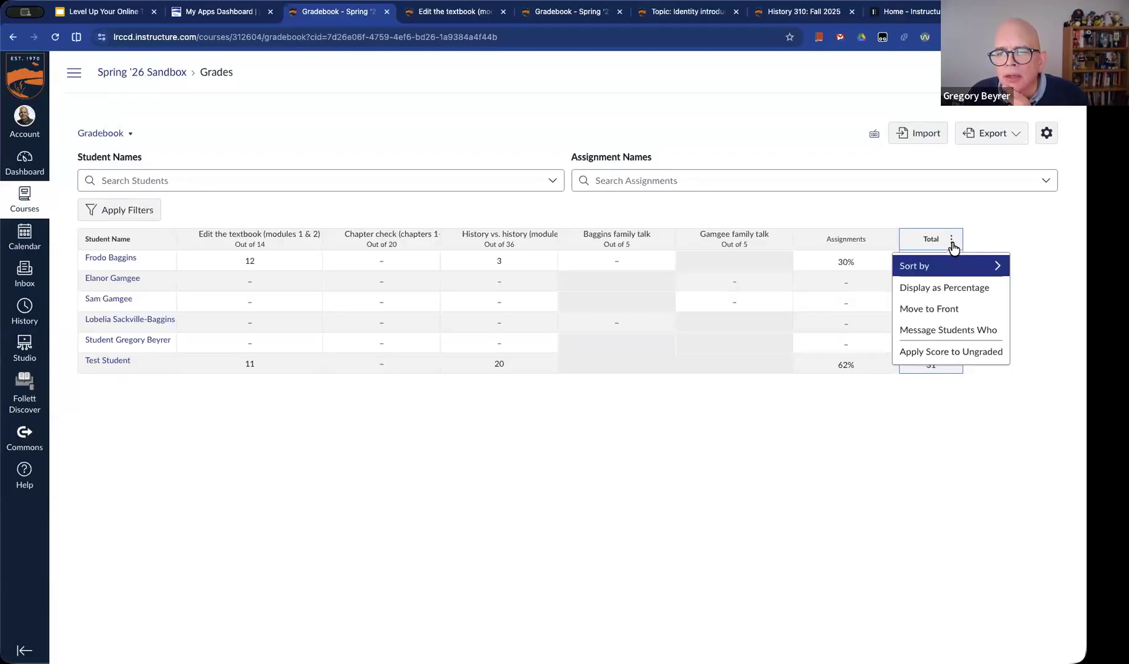
pyautogui.click(959, 287)
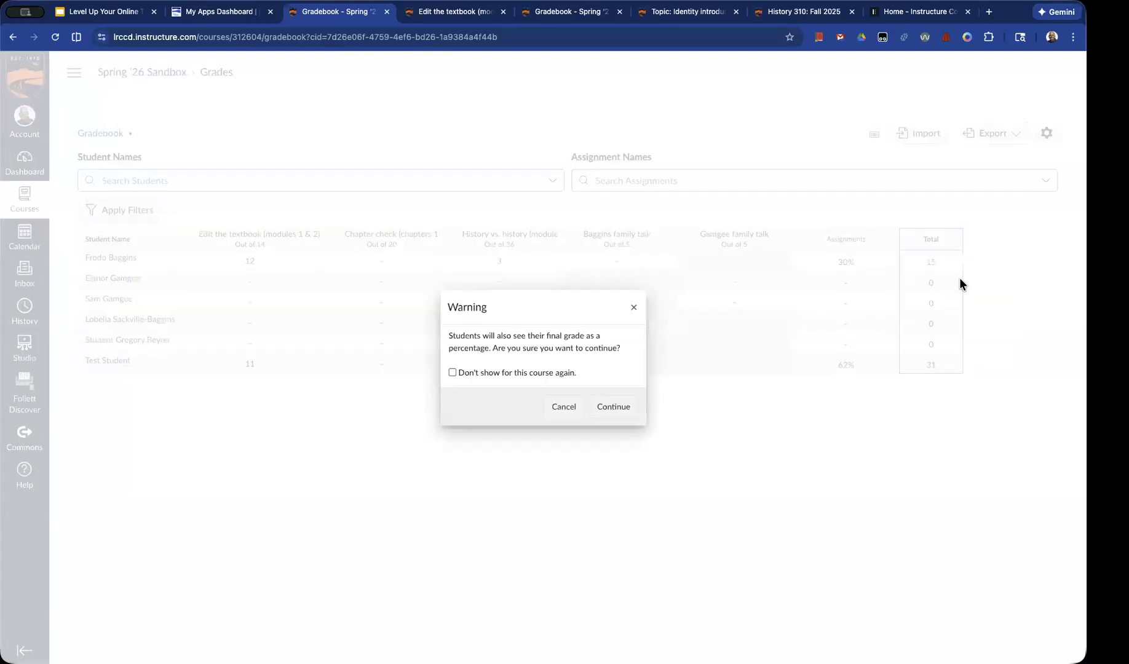
pyautogui.click(610, 407)
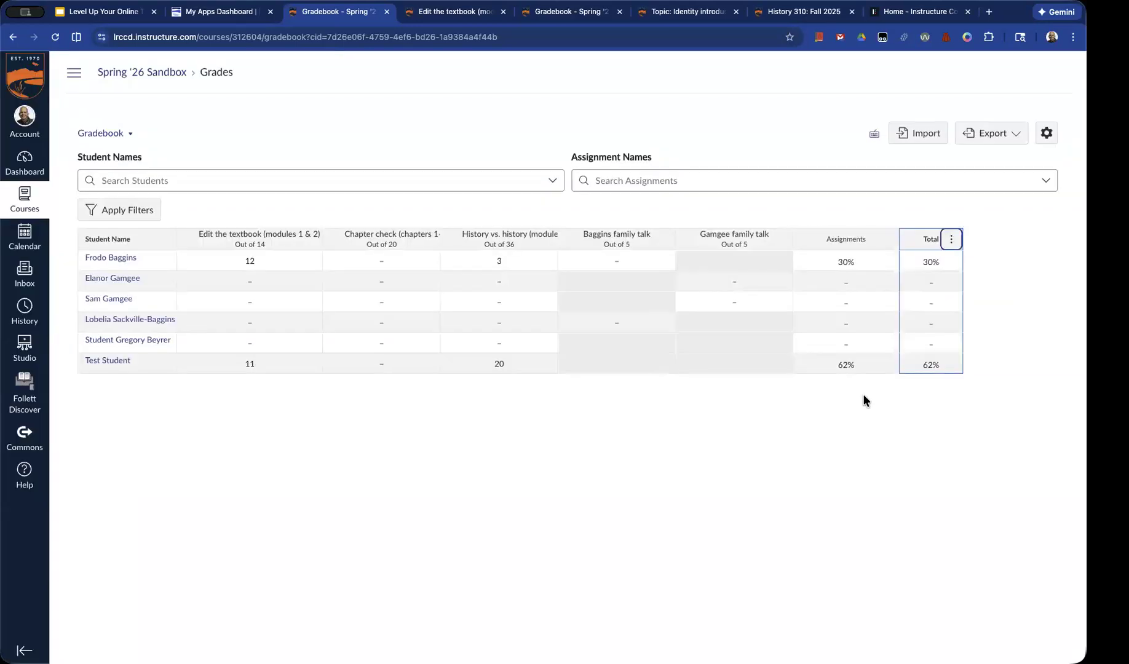
# Switch the Gradebook's Total column back to displaying points
pyautogui.click(951, 239)
pyautogui.click(951, 288)
pyautogui.click(620, 409)
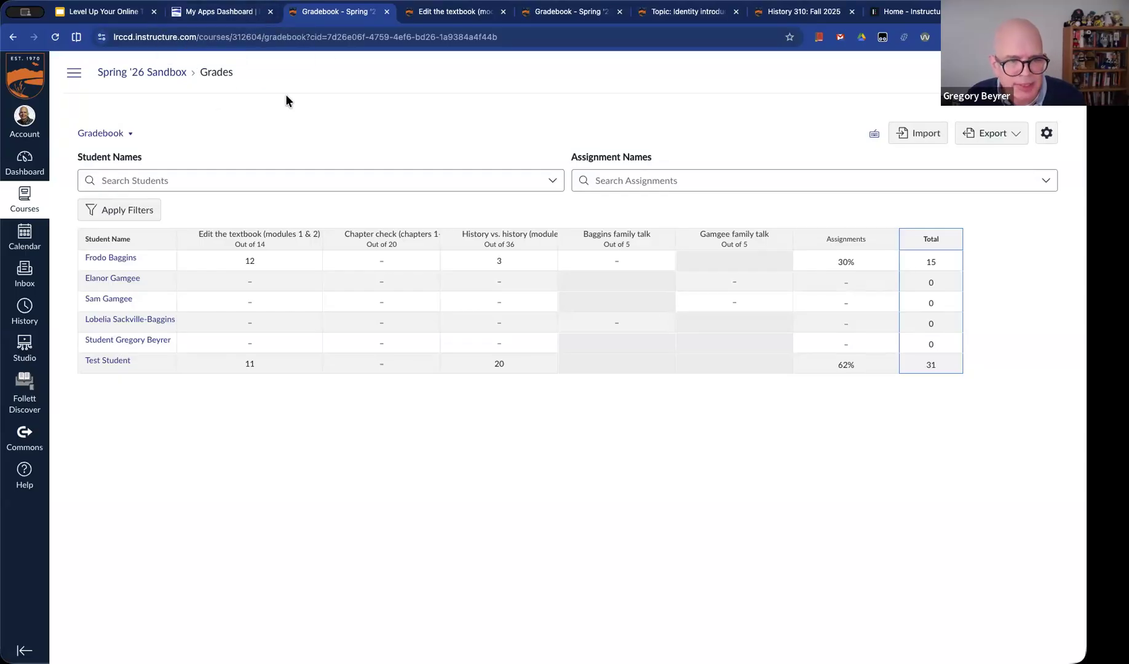
# View the Spring '26 Sandbox course as a student, check the Test Student's grades page, and leave Student View
pyautogui.click(123, 74)
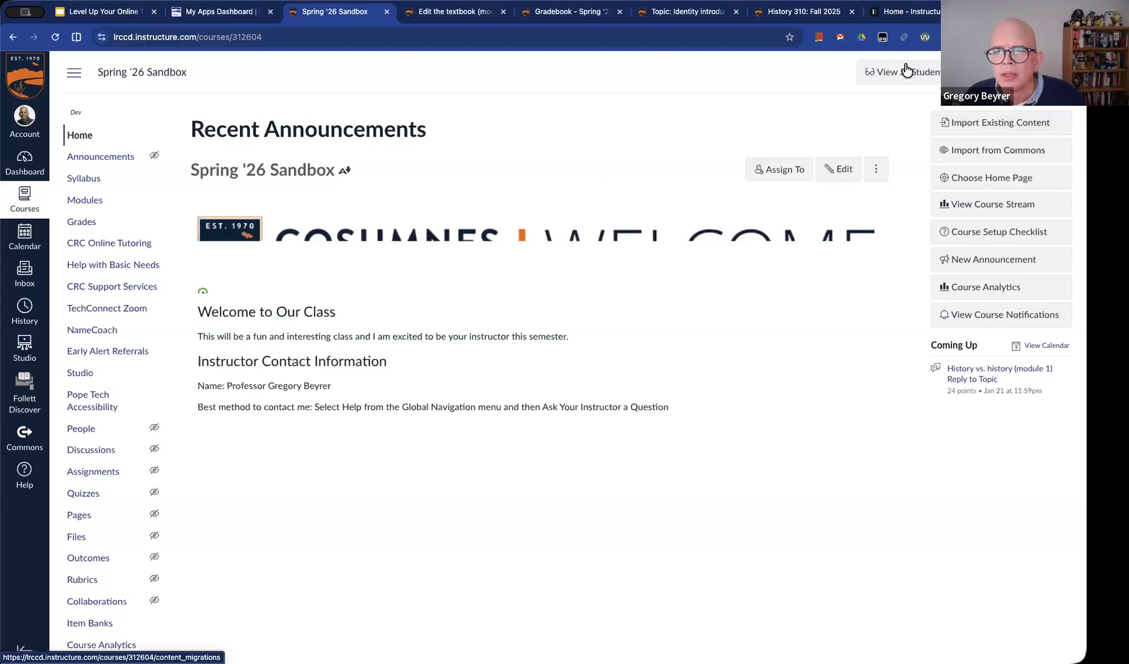
pyautogui.click(903, 72)
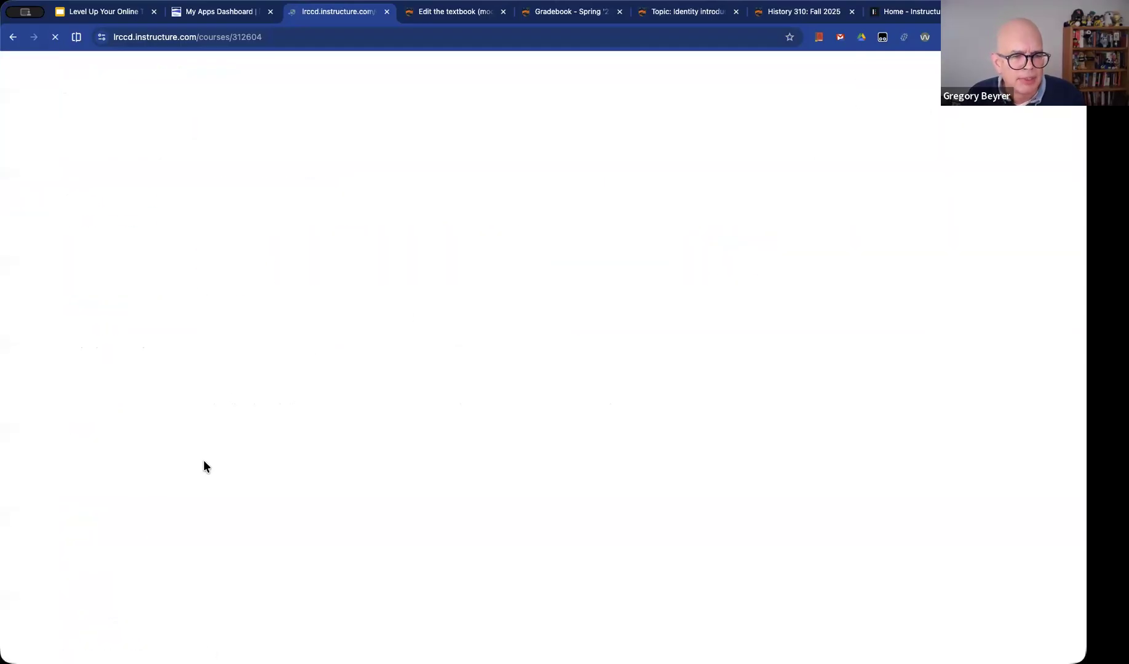
pyautogui.click(90, 203)
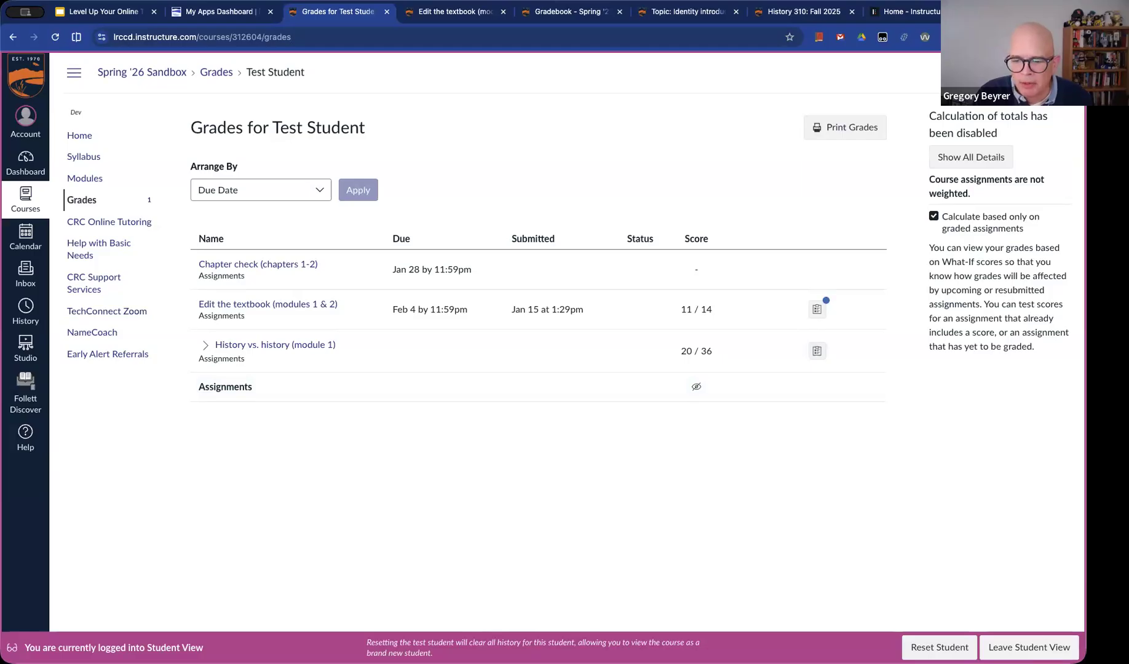
pyautogui.click(1028, 647)
# Switch to the Google Slides presentation and advance from Scheduled Feedback Release to the Surveys in New Quizzes slide
pyautogui.click(101, 12)
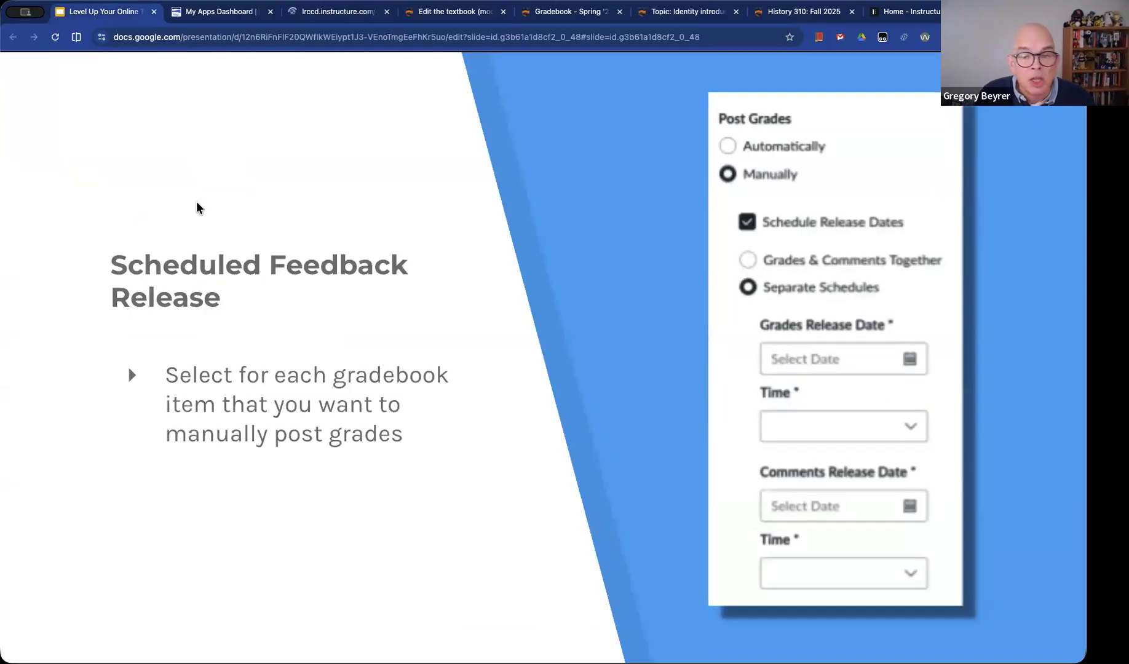
pyautogui.press('Right')
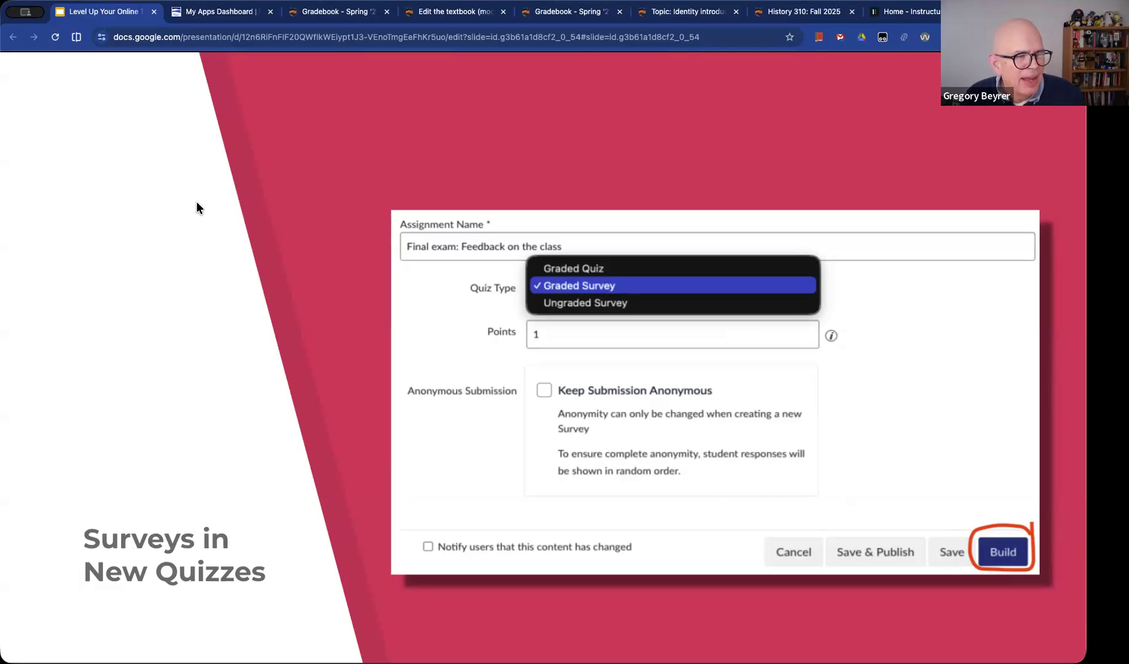
# Return to the Gradebook, preview manual posting with scheduled release dates in the Edit the textbook grade posting policy, and cancel the changes
pyautogui.hotkey('ctrl', 'Tab')
pyautogui.hotkey('ctrl', 'Tab')
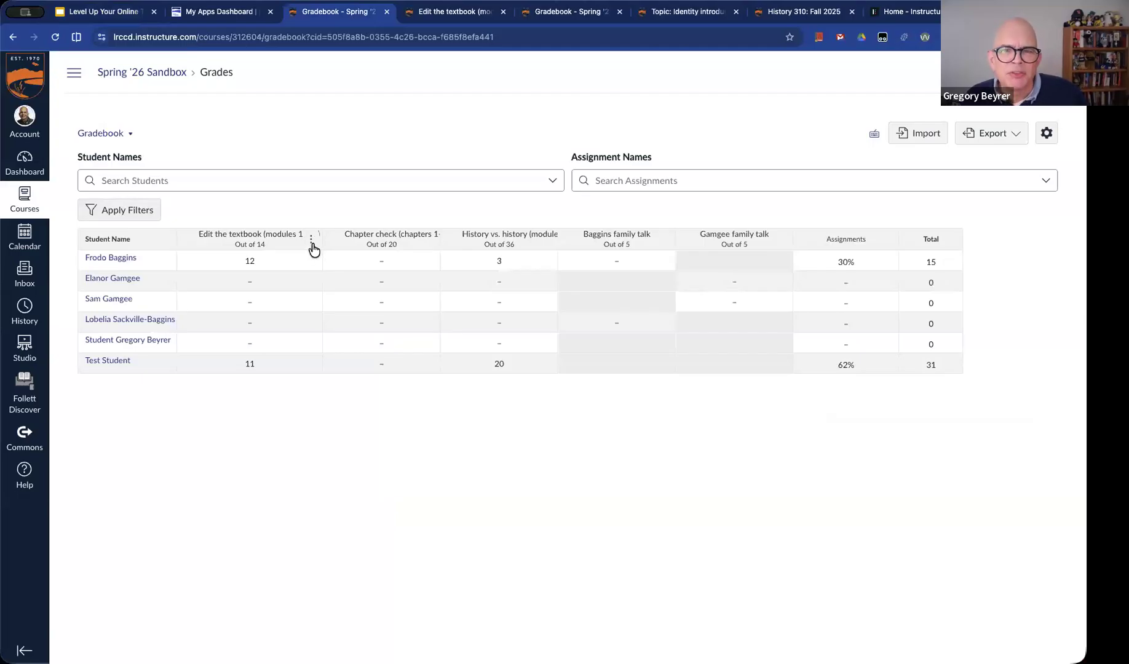
pyautogui.click(312, 241)
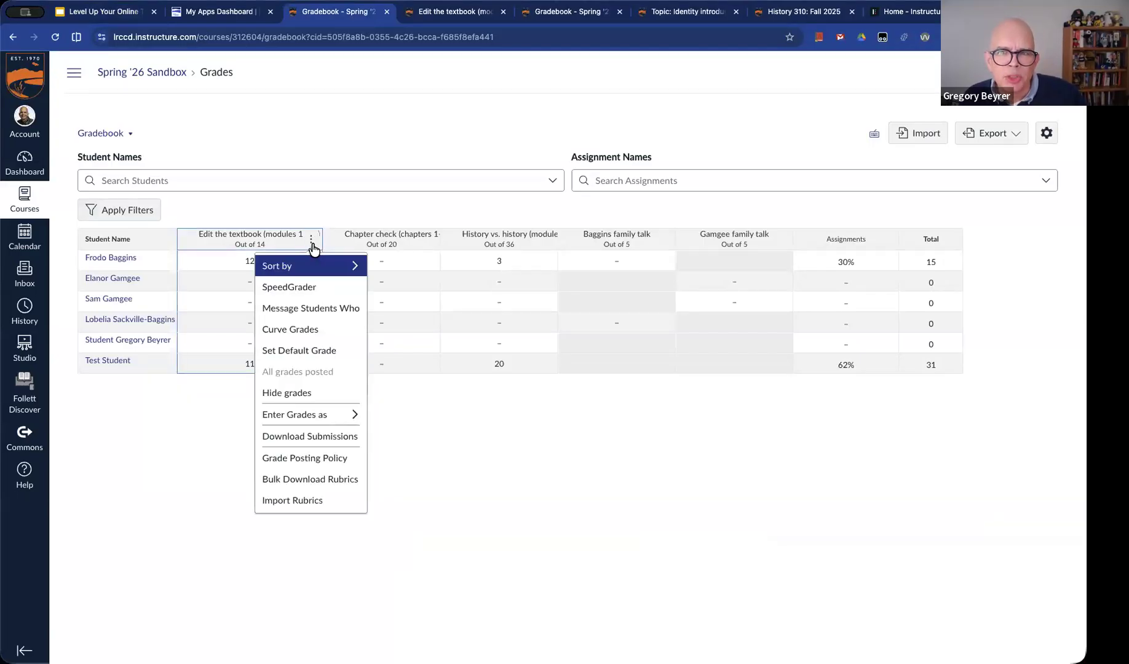
pyautogui.click(316, 268)
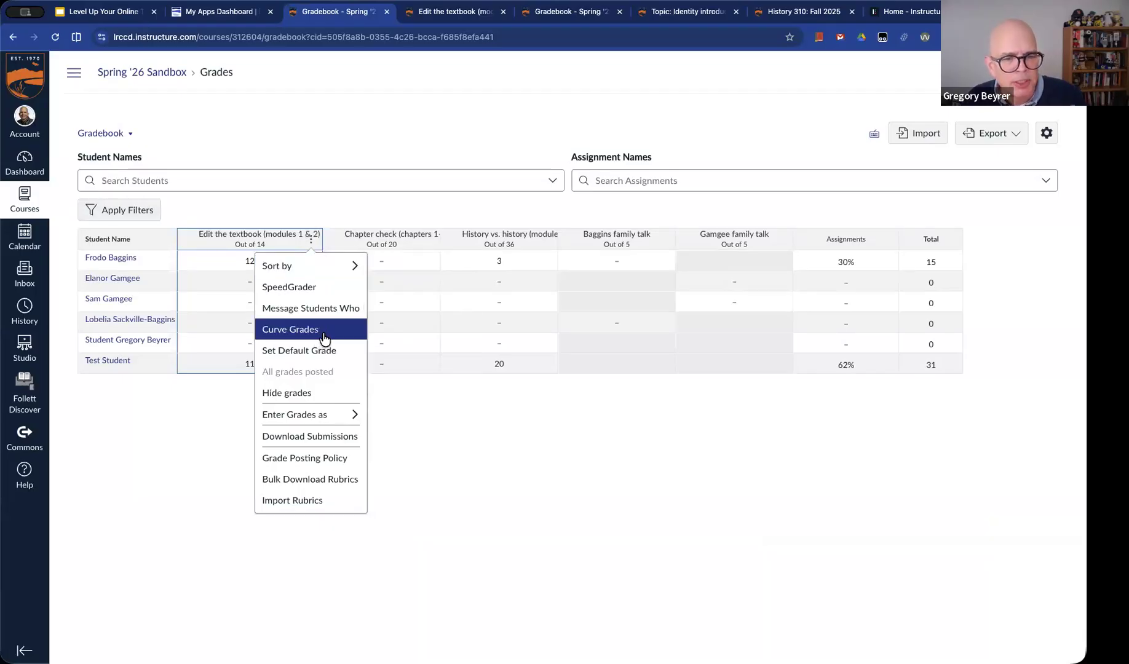
pyautogui.click(322, 459)
pyautogui.click(918, 225)
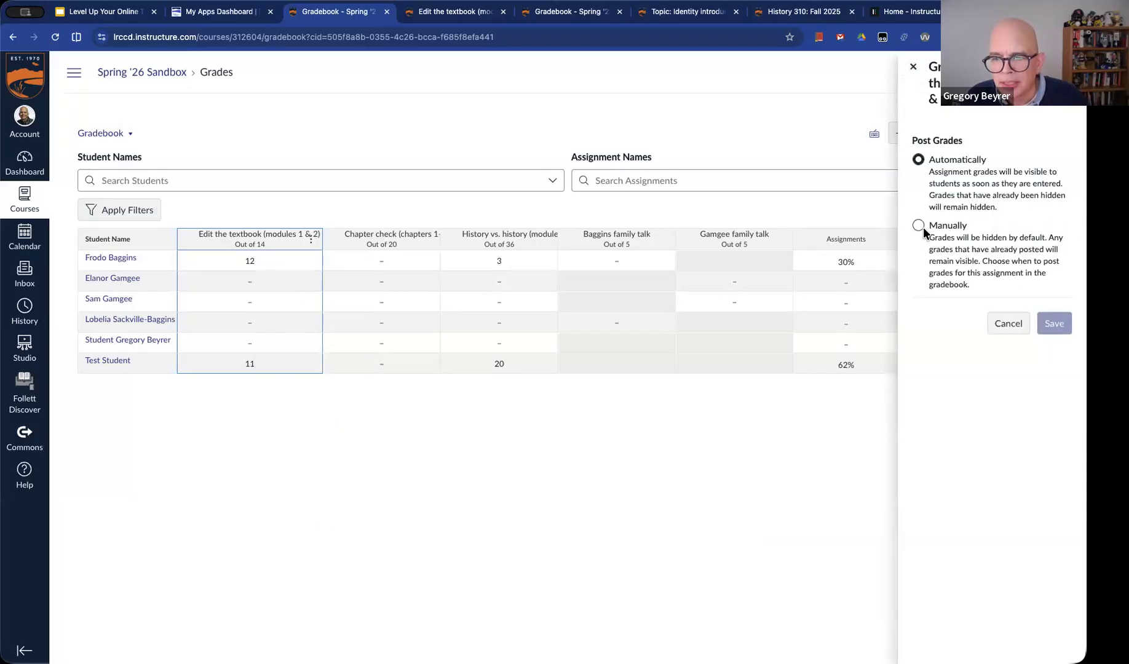
pyautogui.click(931, 521)
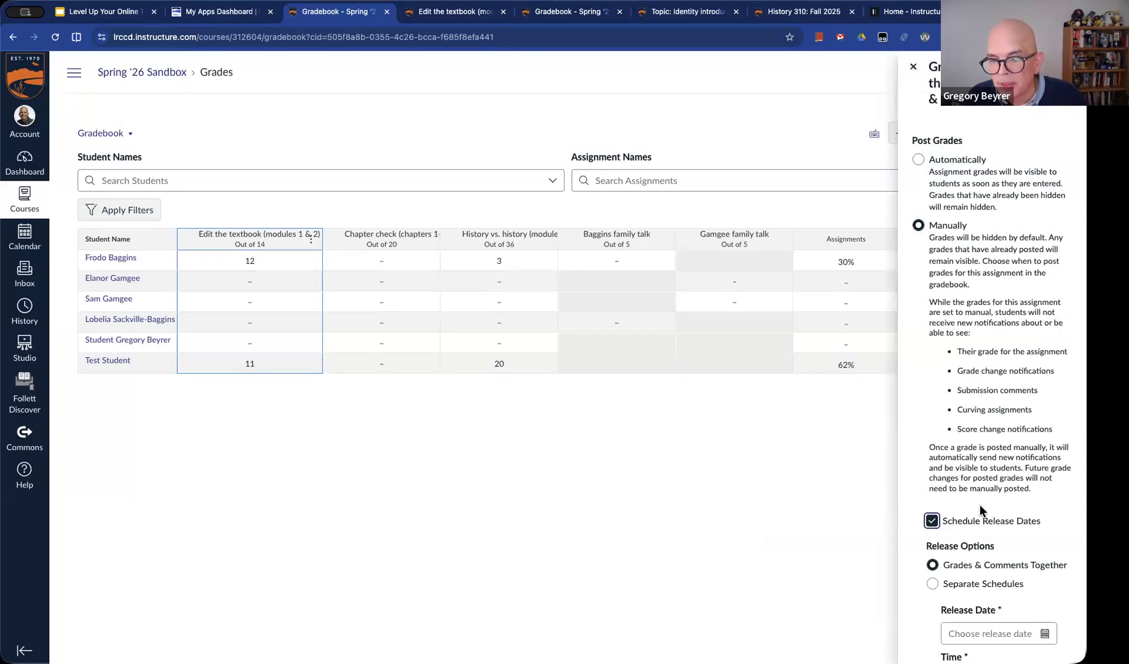
pyautogui.scroll(-2, 982, 509)
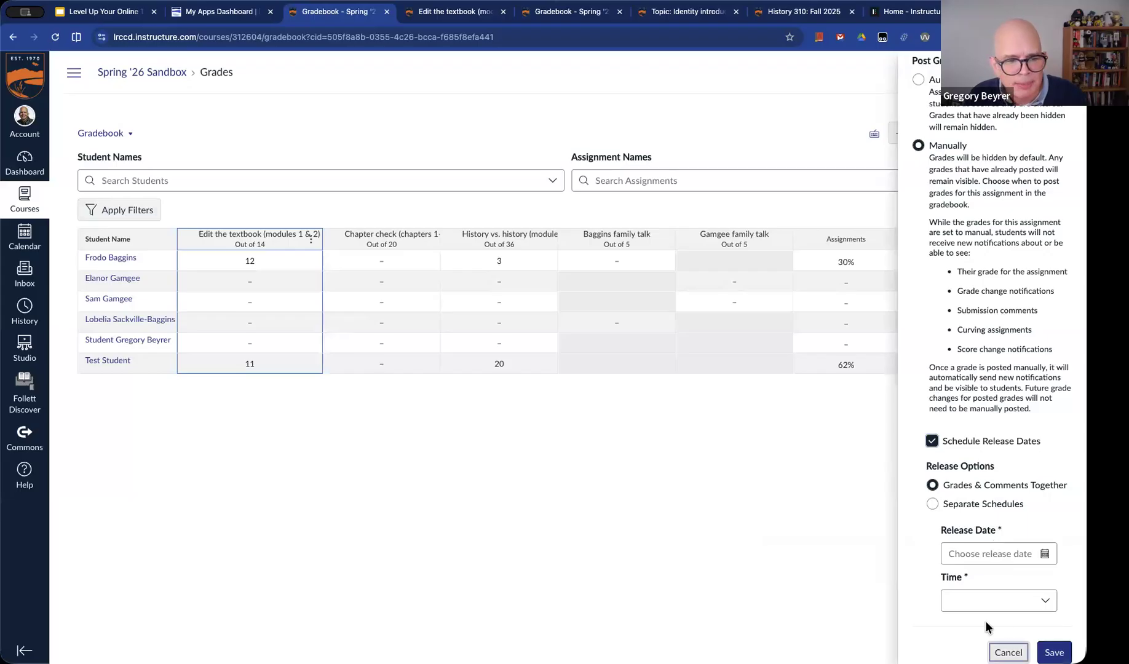
pyautogui.click(1007, 650)
pyautogui.click(257, 418)
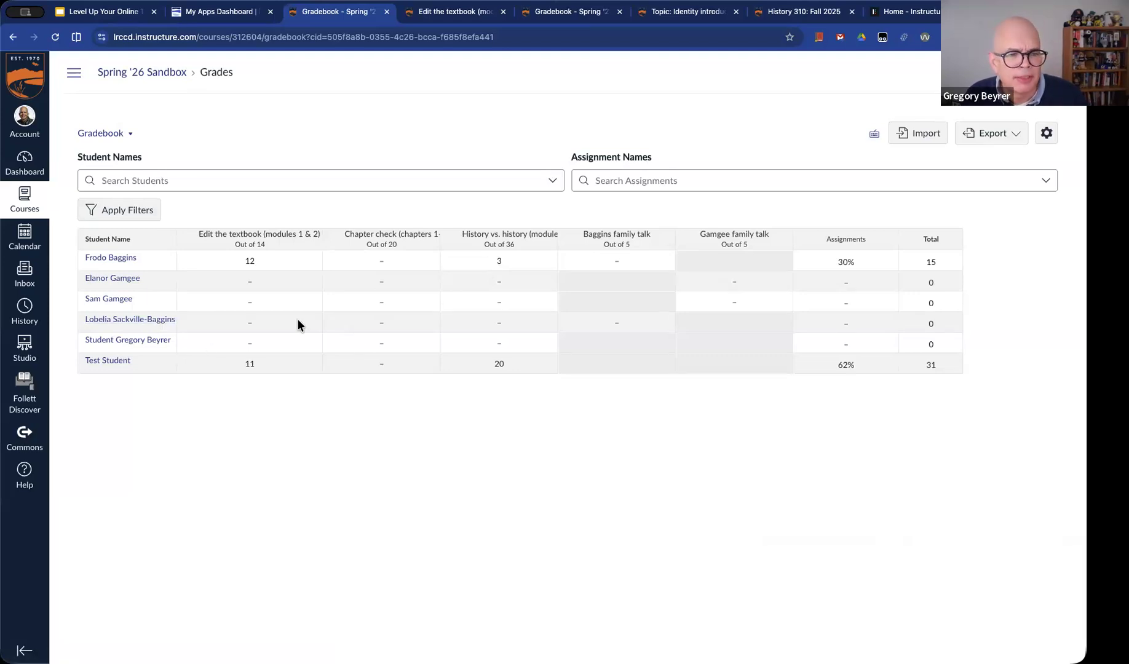
# Return to the Google Slides presentation and advance to the slide on images, math, and course links in SpeedGrader comments
pyautogui.moveTo(316, 246)
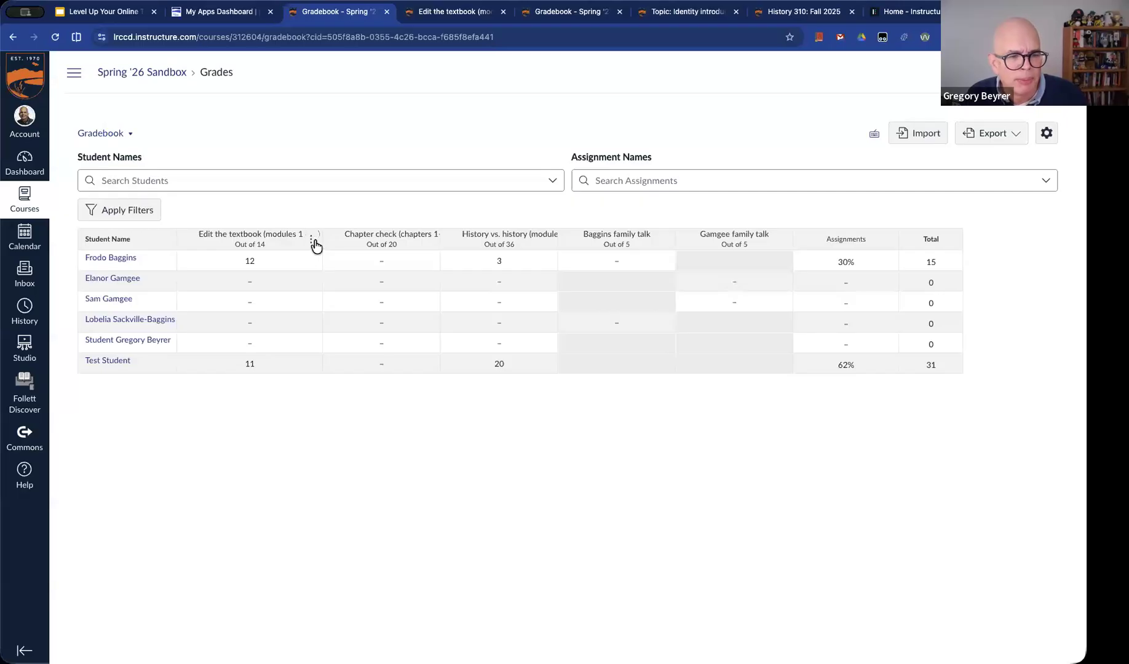
pyautogui.click(98, 15)
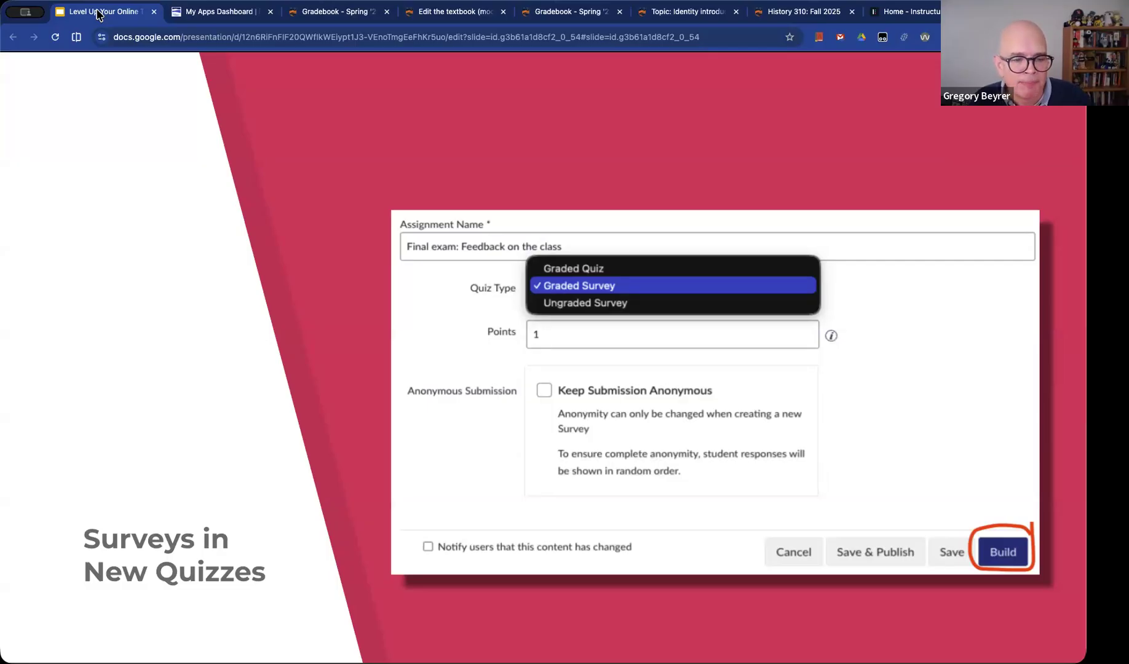
pyautogui.press('Right')
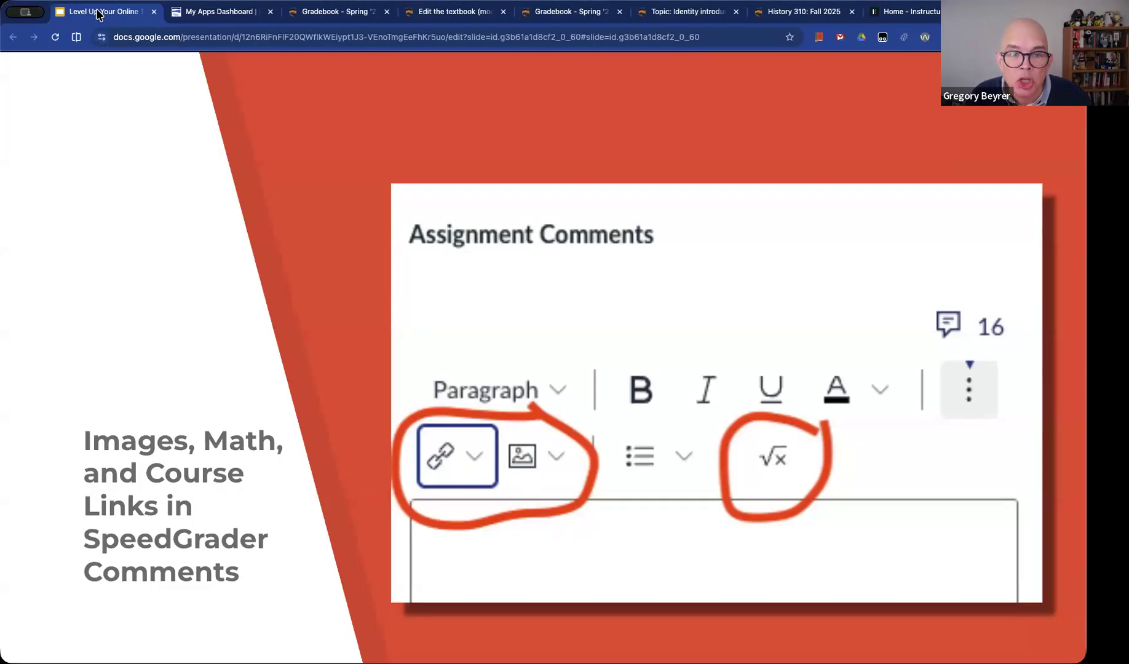
# Go back to the Gradebook and open the first listed student's Edit the textbook assignment in SpeedGrader
pyautogui.click(350, 13)
pyautogui.click(305, 261)
pyautogui.click(310, 262)
pyautogui.click(1000, 182)
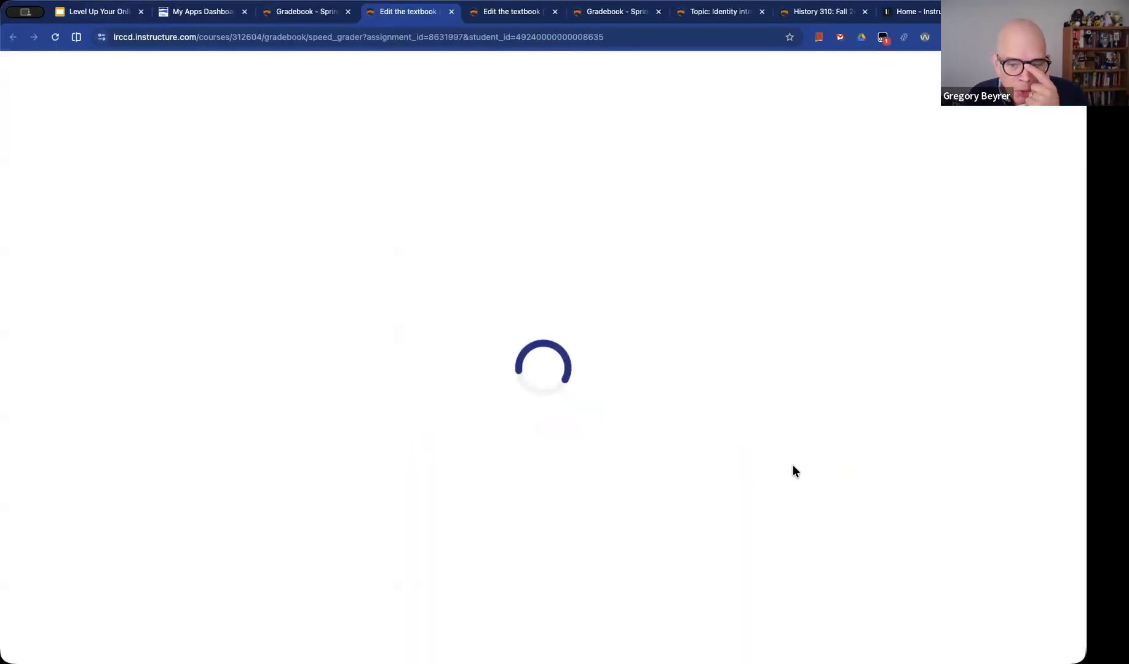
# Write a comment with the student's first name followed by "check out this page for more help to improve your next submission:"
pyautogui.click(873, 433)
pyautogui.write('fr')
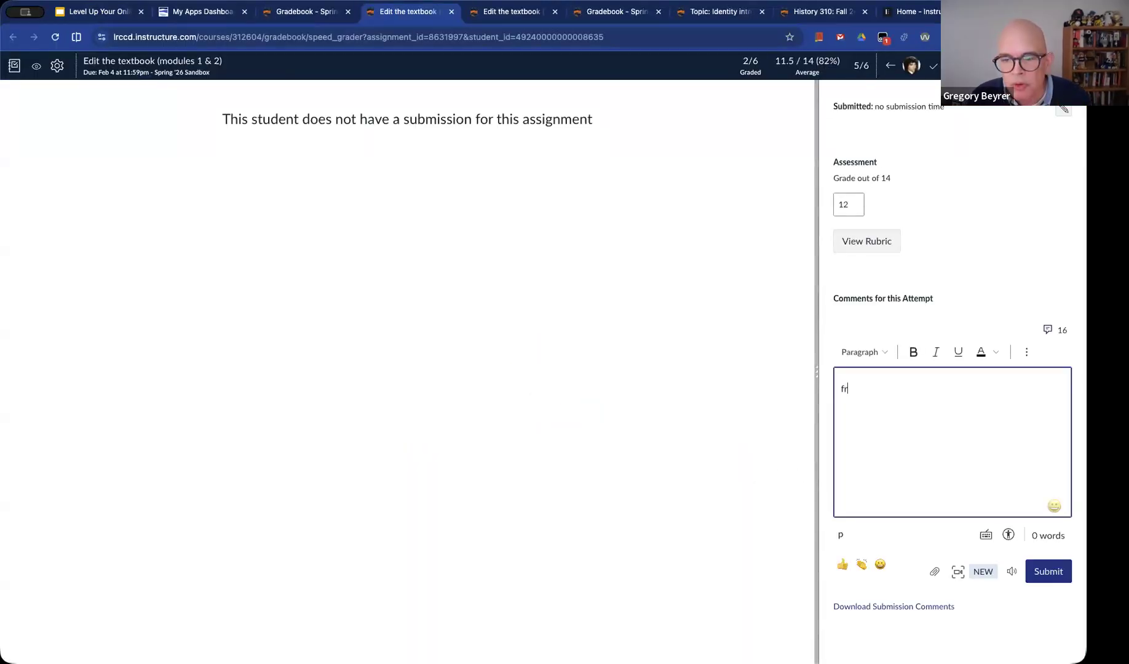
pyautogui.write('odo check out this p')
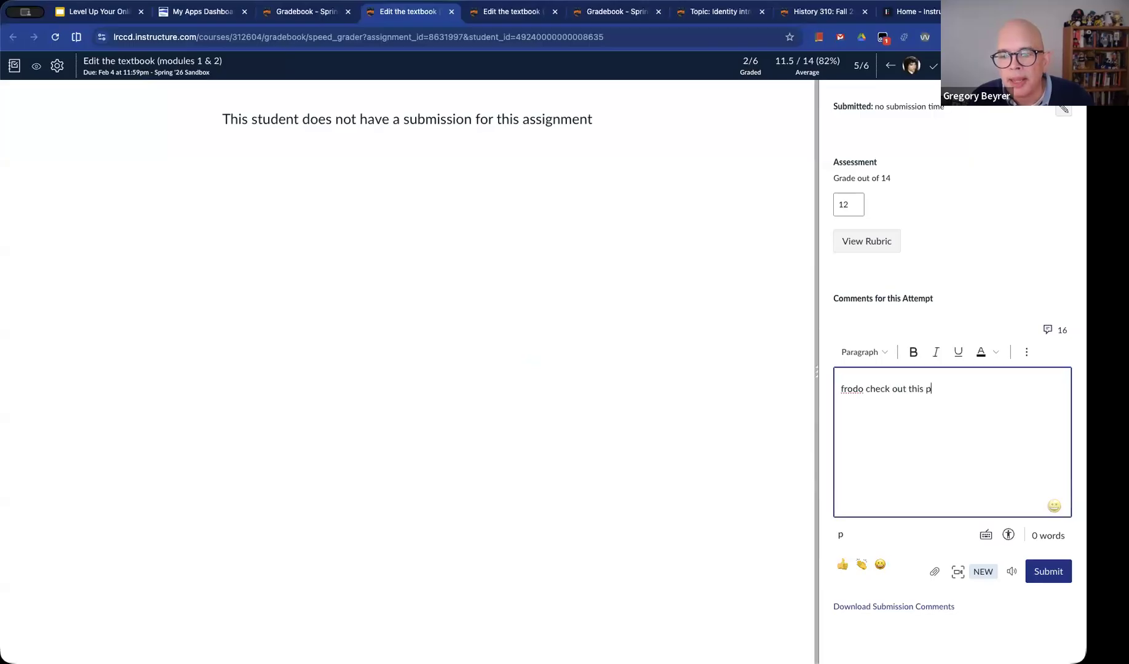
pyautogui.write('age for more help on')
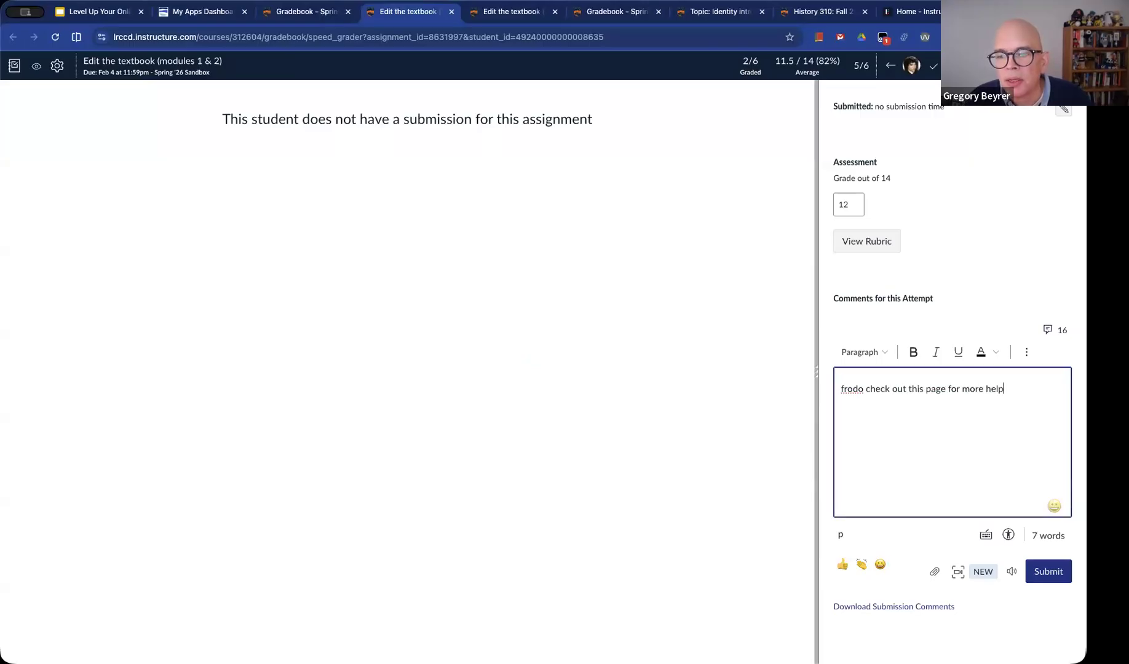
pyautogui.press('BackSpace')
pyautogui.press('BackSpace')
pyautogui.write('to improve your se')
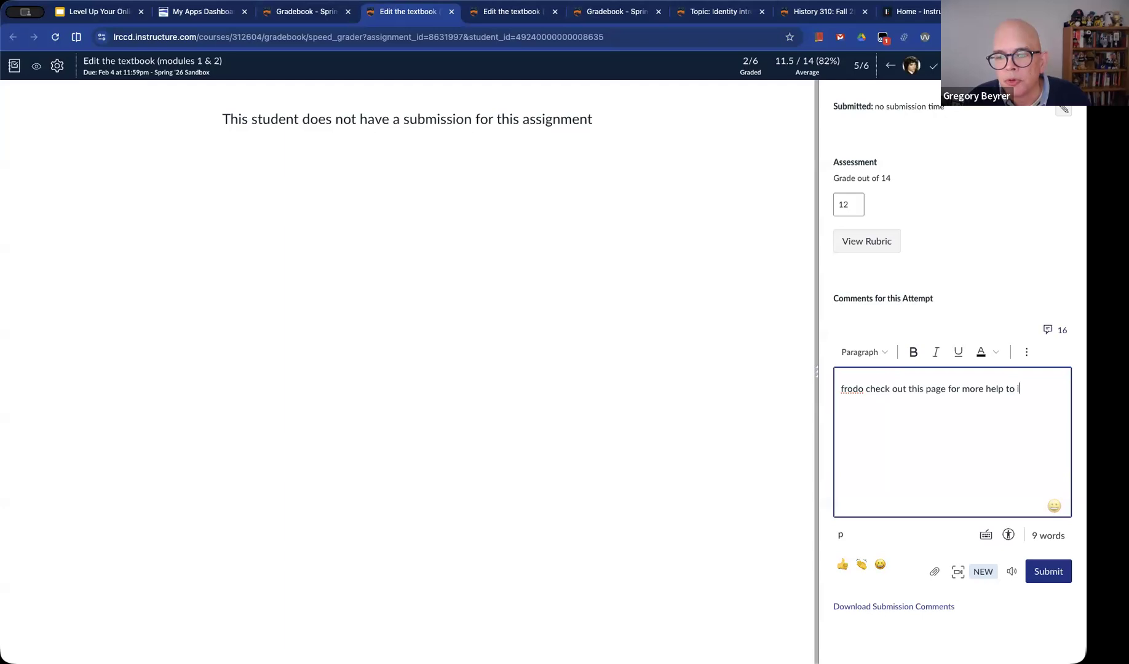
pyautogui.press('BackSpace')
pyautogui.press('BackSpace')
pyautogui.write('next submission:')
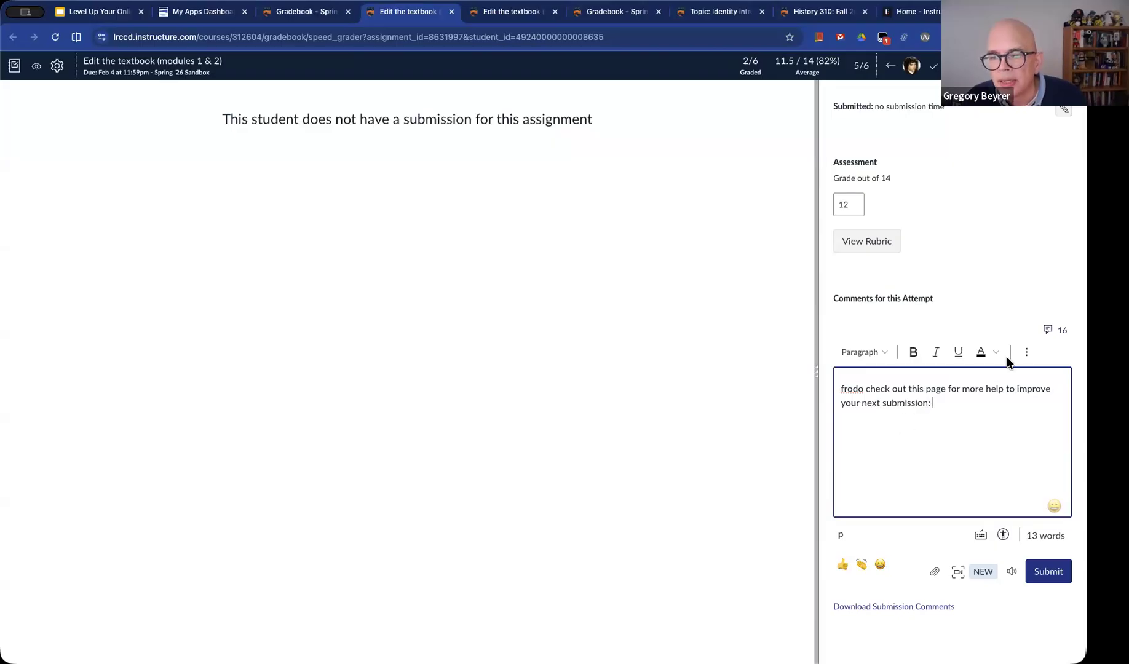
# Insert one course link to the Chapter check (chapters 1-2) quiz at the end of the comment and submit it
pyautogui.click(1026, 352)
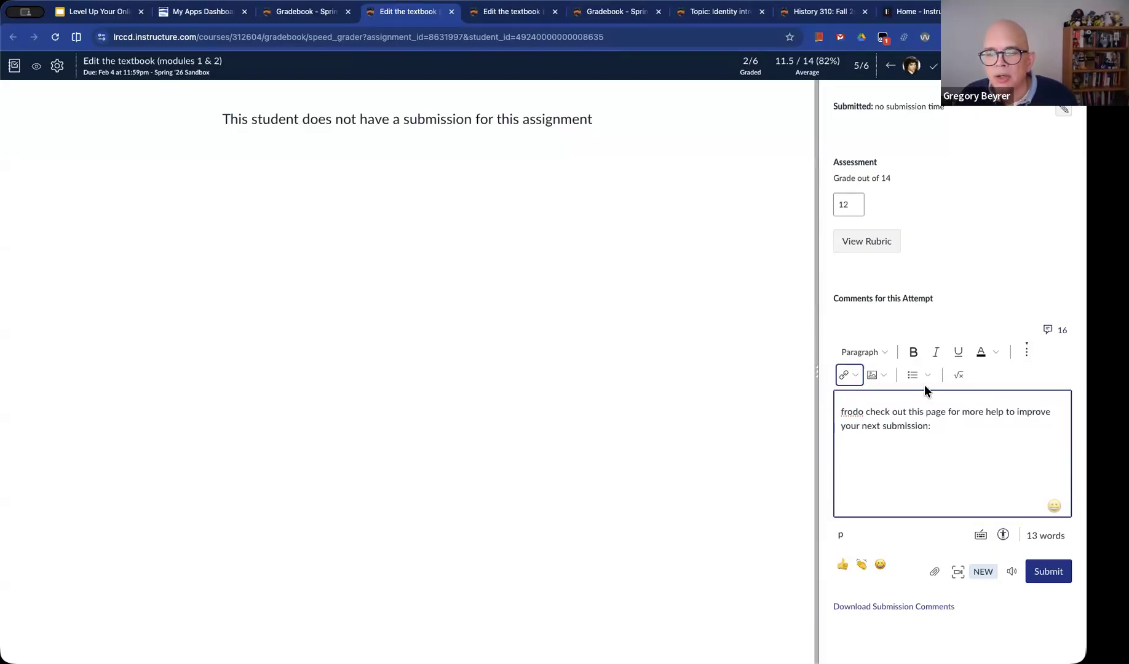
pyautogui.click(855, 375)
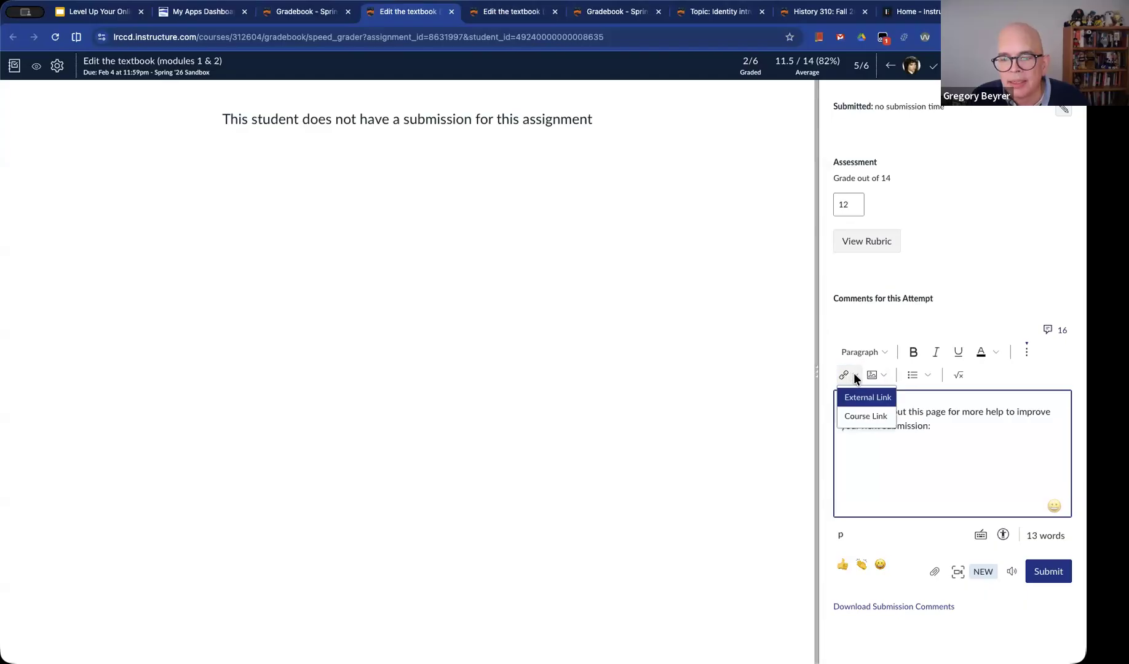
pyautogui.click(869, 418)
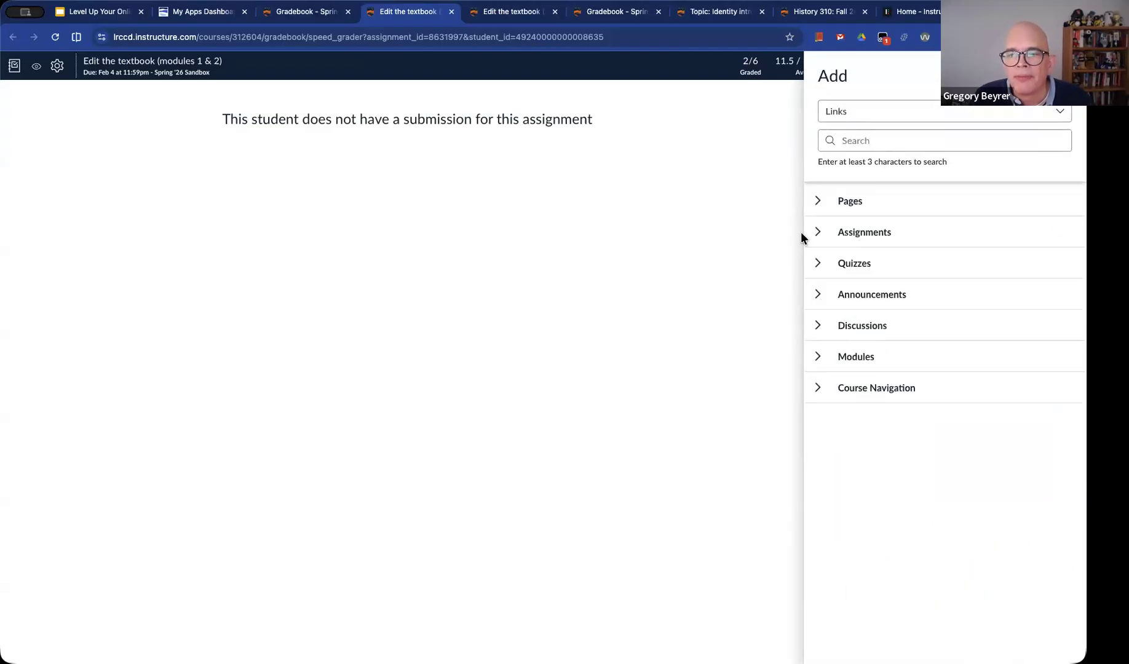
pyautogui.click(817, 200)
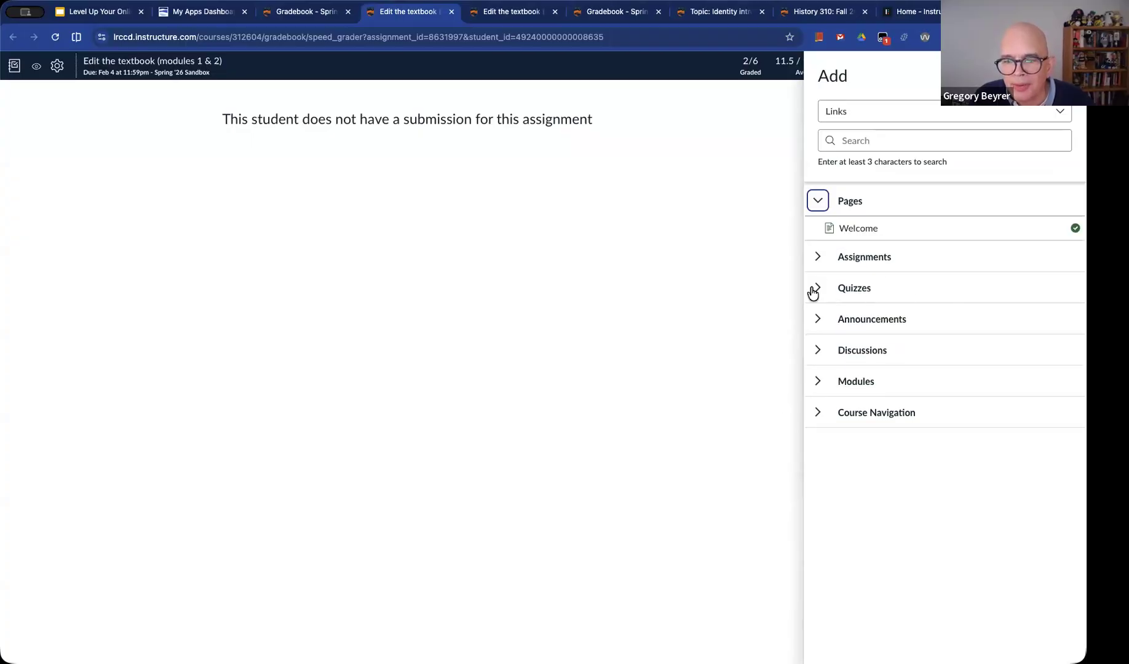
pyautogui.click(818, 289)
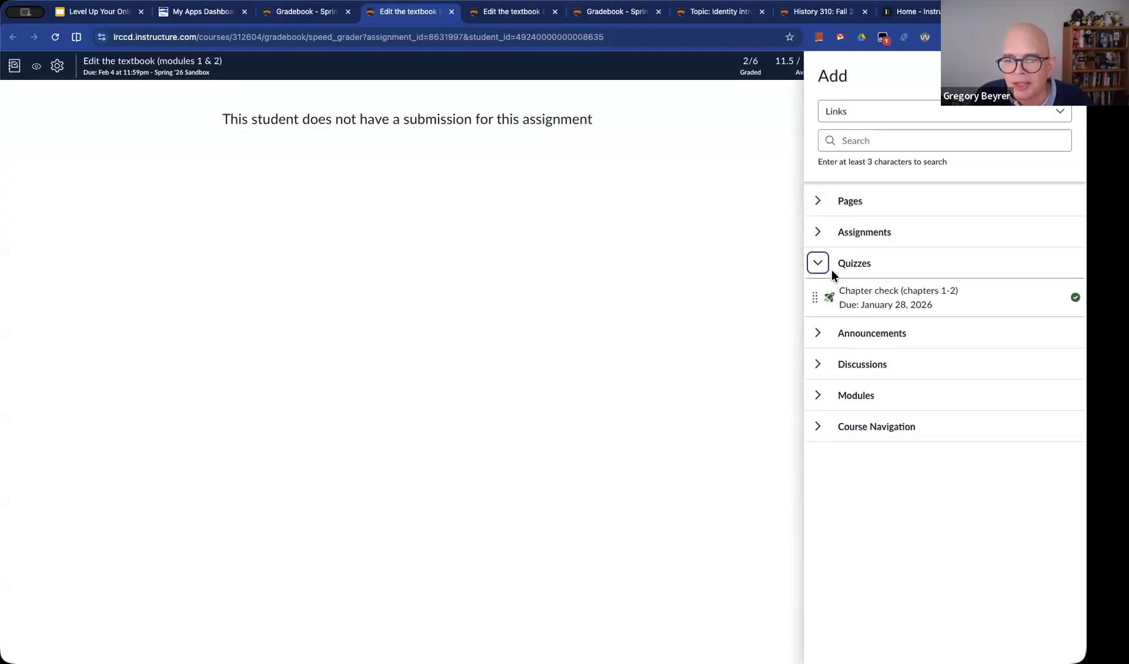
pyautogui.click(866, 289)
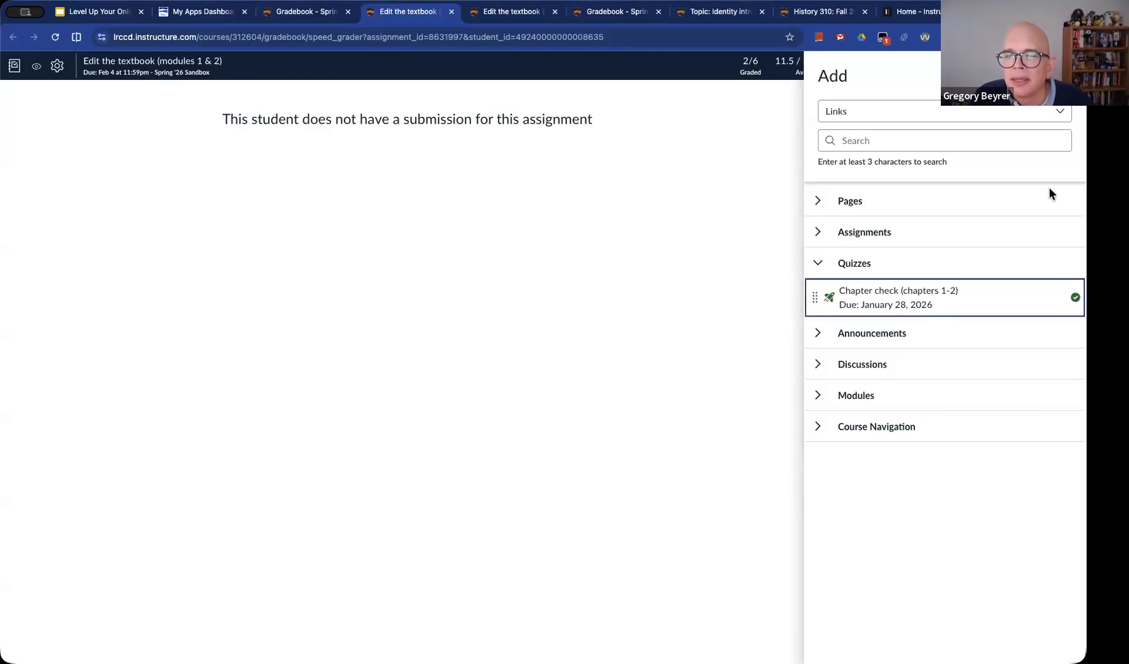
pyautogui.click(1067, 76)
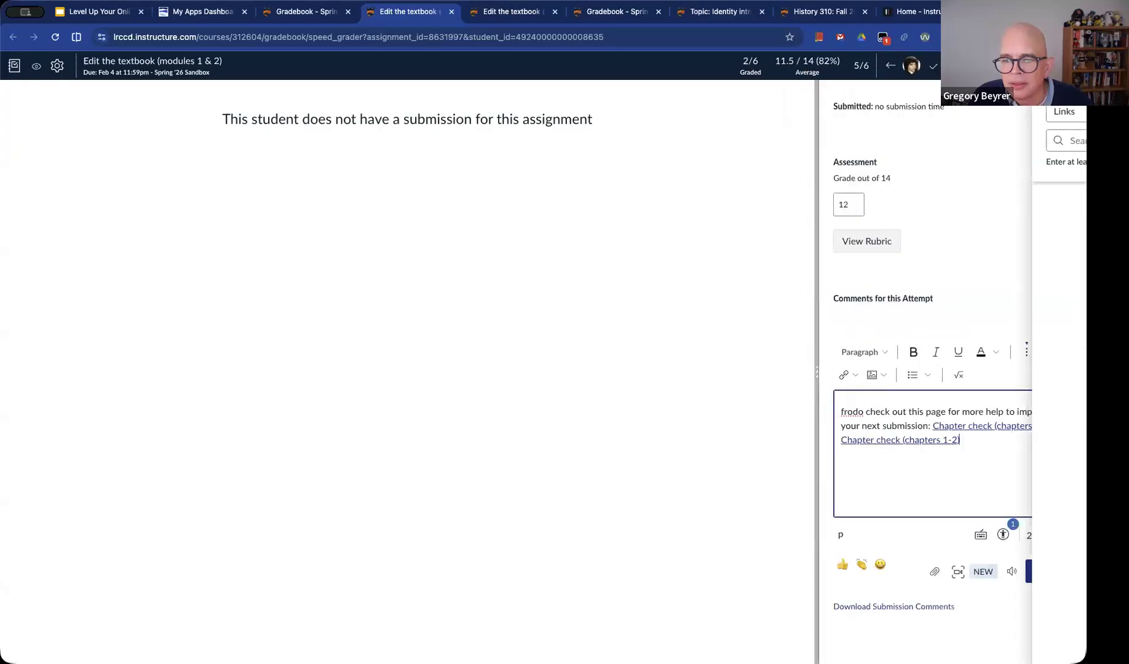
pyautogui.press('BackSpace')
pyautogui.press('BackSpace')
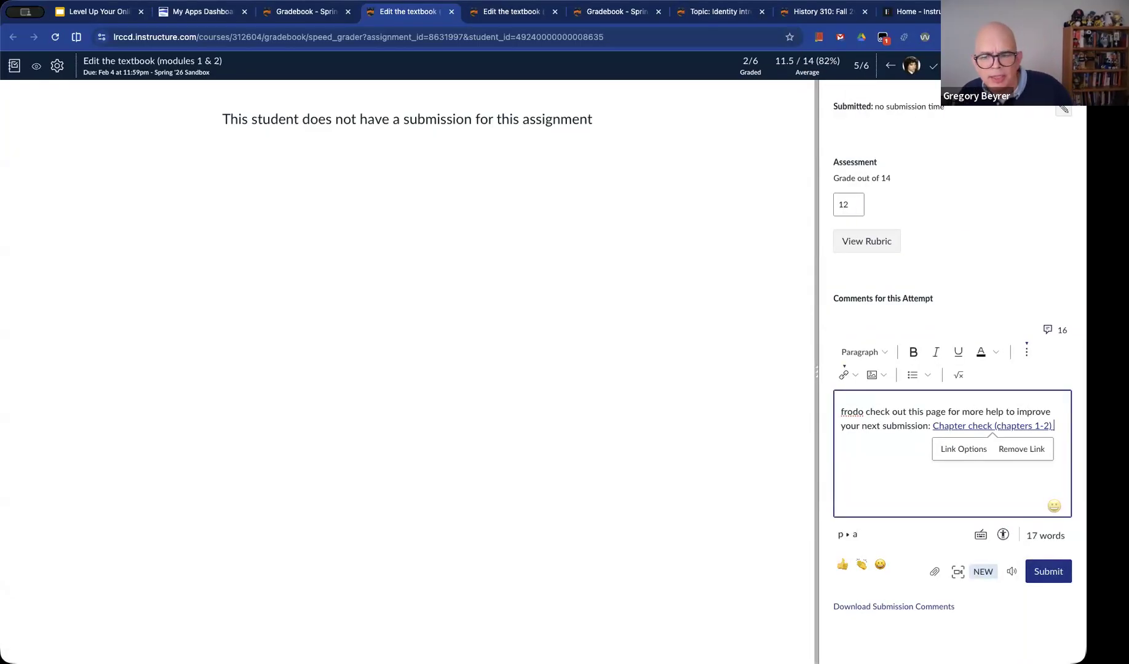
pyautogui.click(1059, 579)
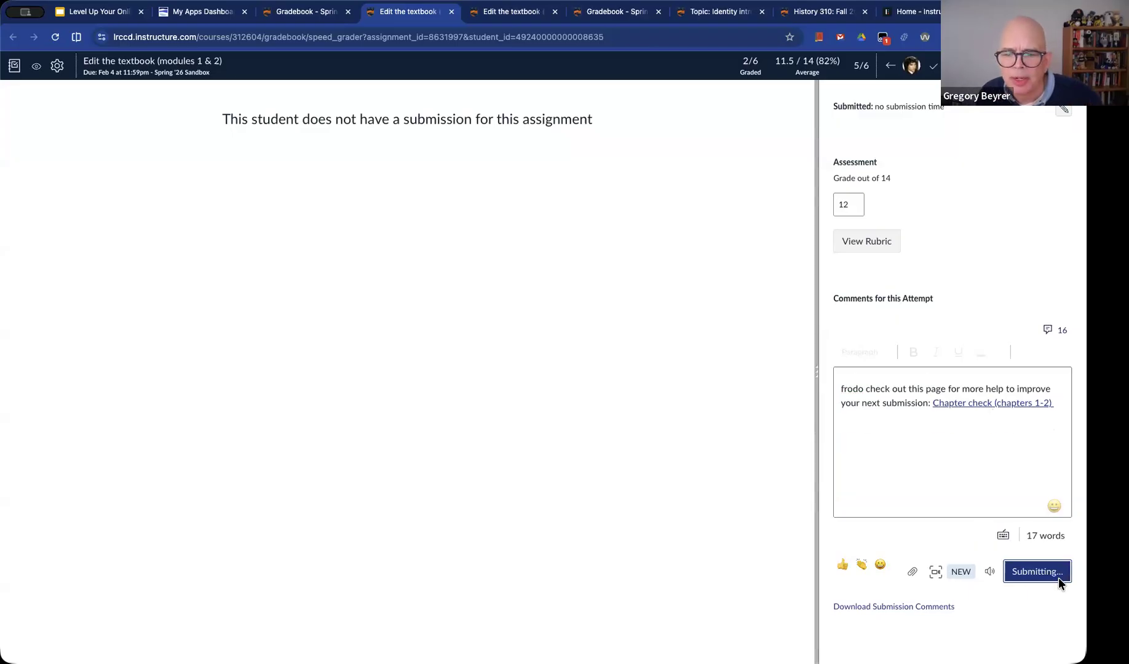
# Return to the Google Slides presentation and advance to the closing Thank You slide
pyautogui.press('super+1')
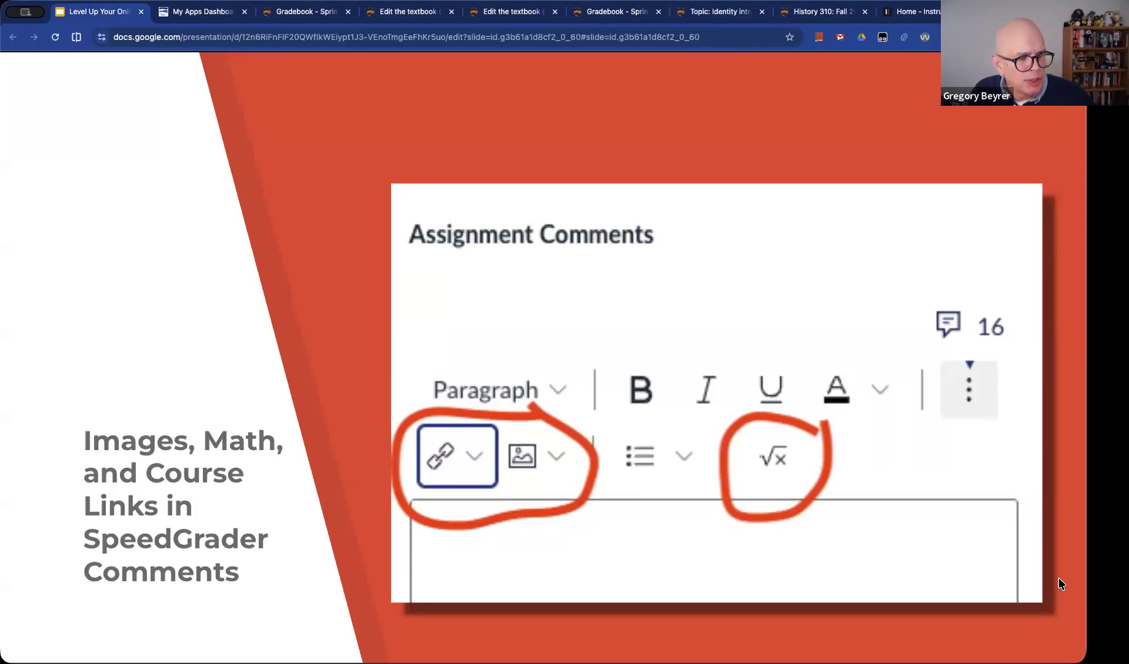
pyautogui.press('Right')
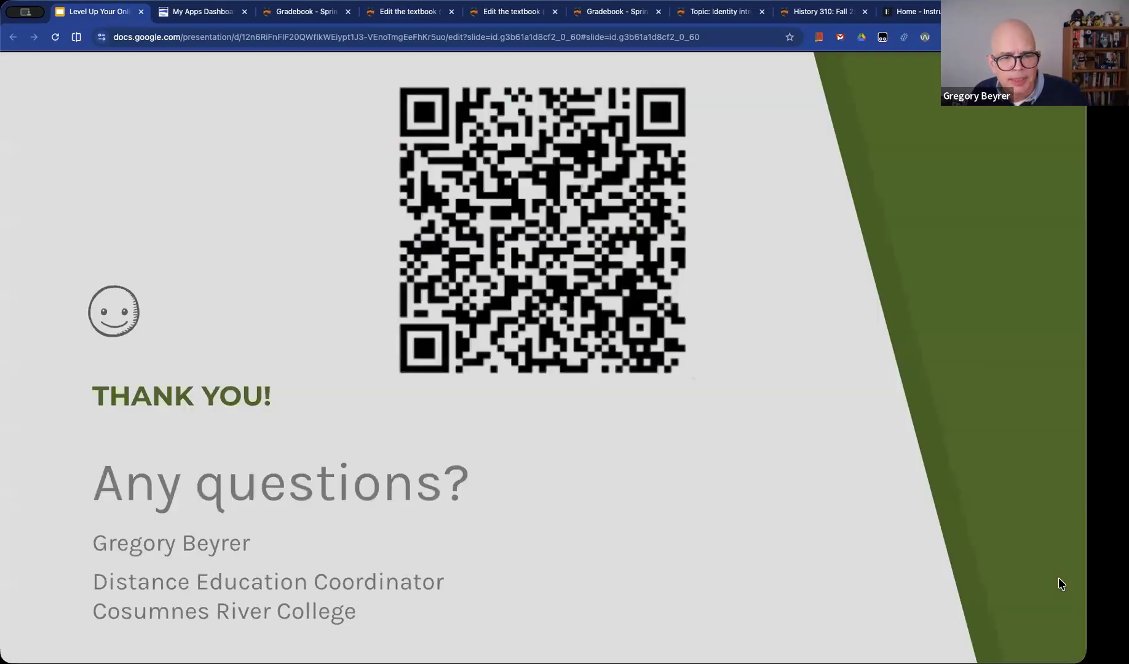